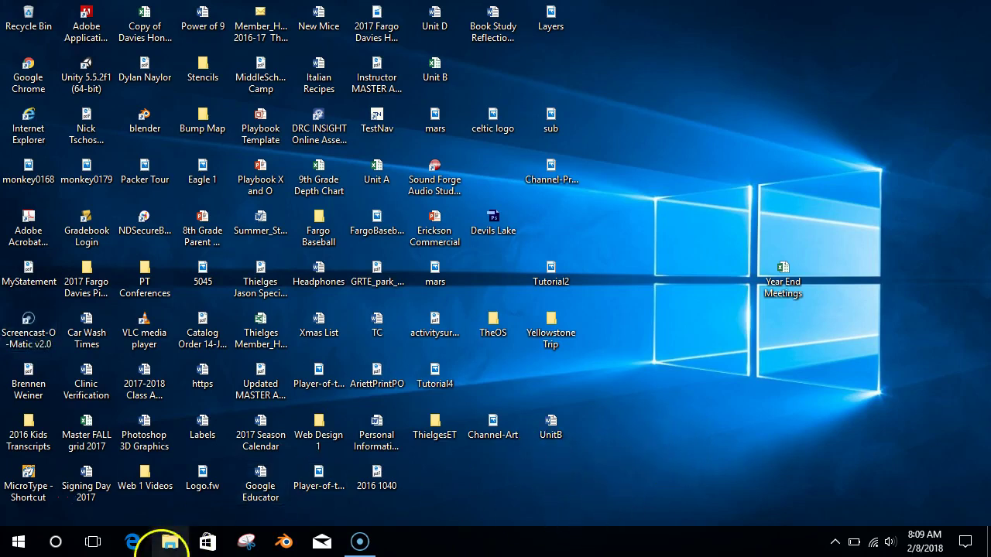
- Launch Word and browse This PC for an existing document to open
click(18, 542)
click(516, 282)
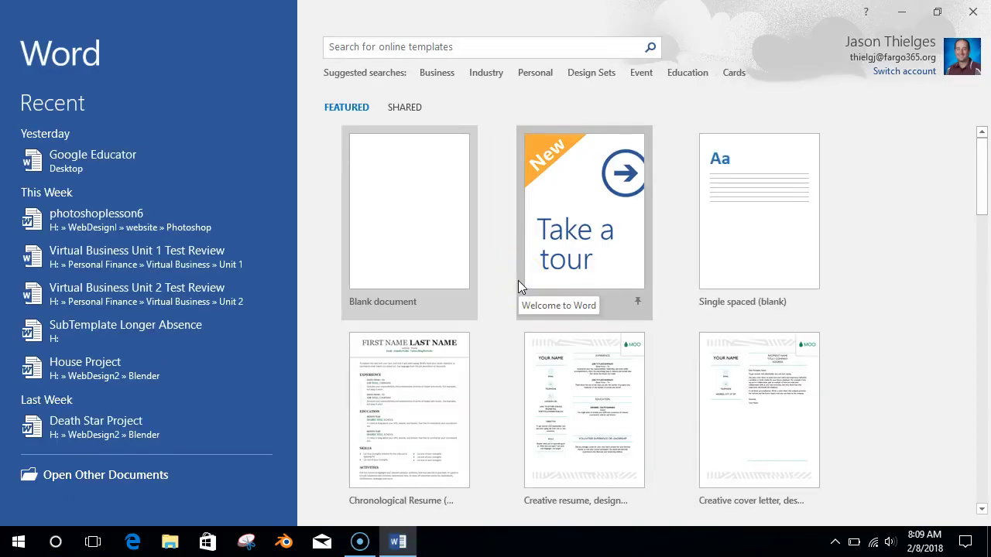
click(147, 477)
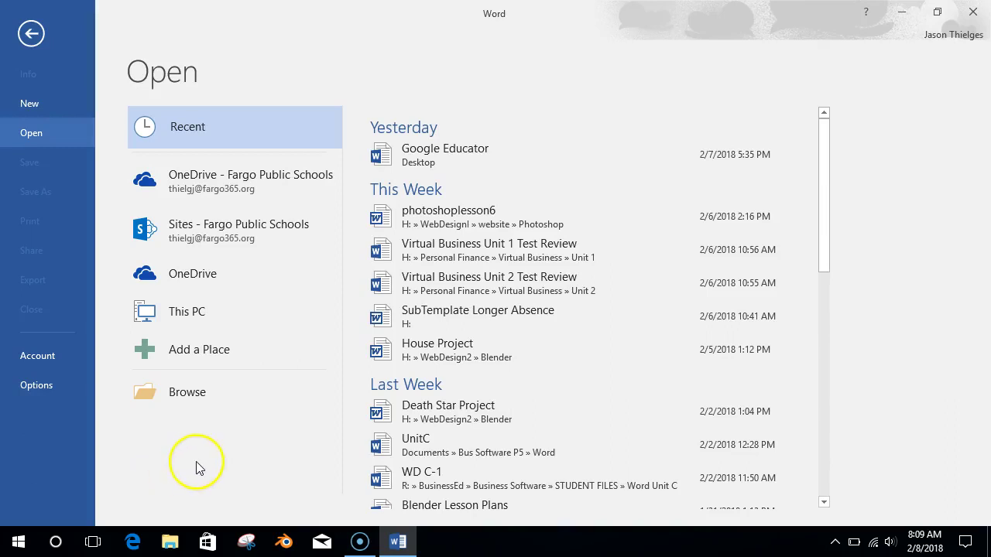
double_click(190, 314)
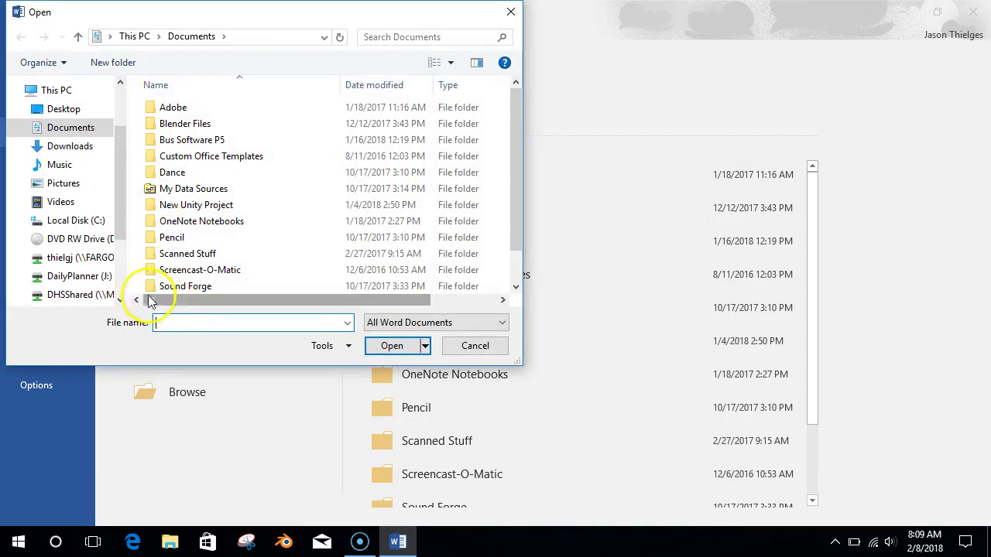
- Go to the Business Software folder inside BusinessEd on the DHSShared network drive
scroll(121, 246, down, 1)
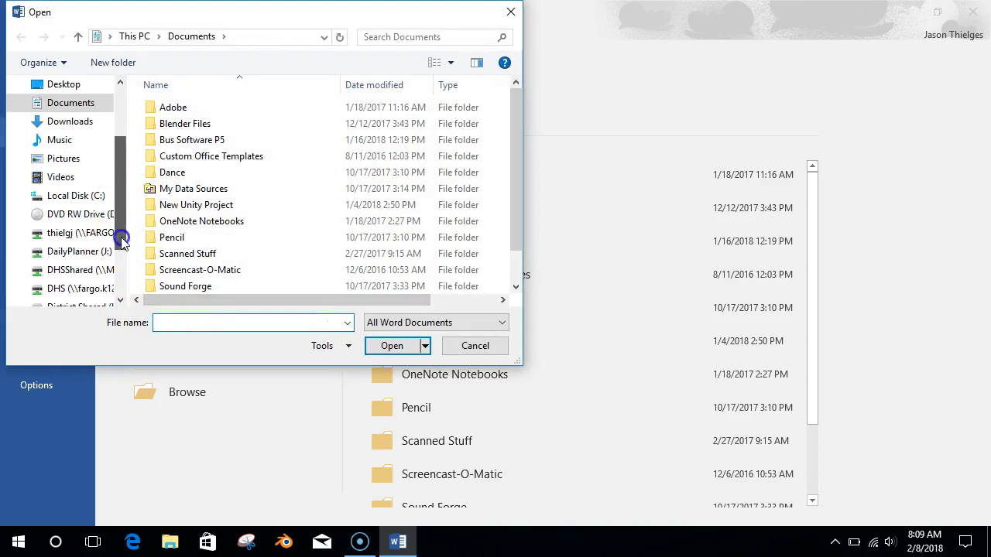
click(81, 270)
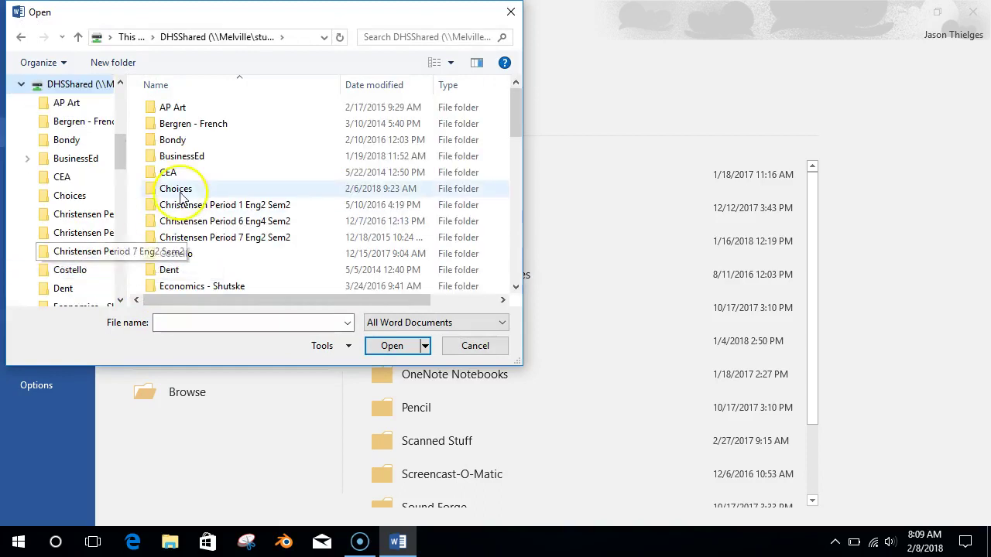
double_click(194, 157)
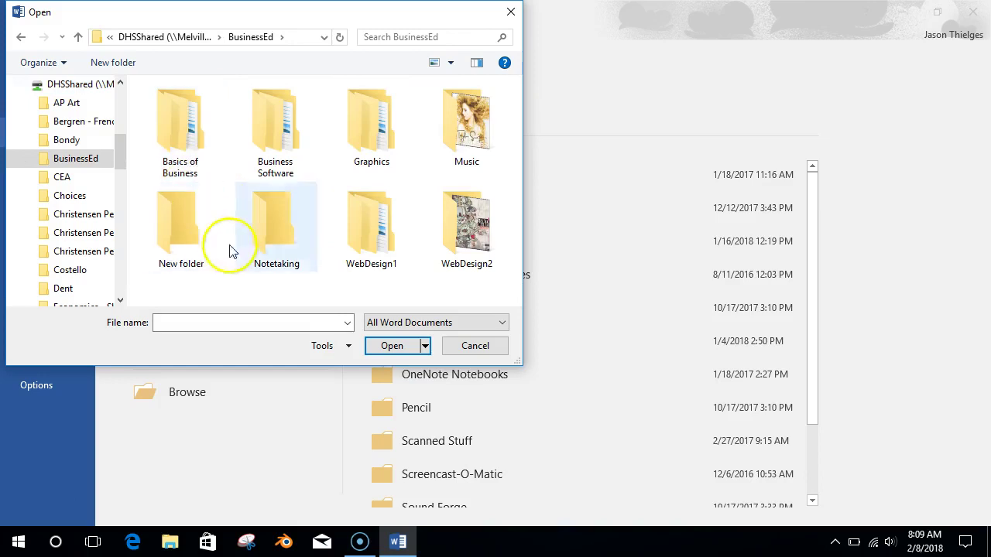
click(283, 138)
double_click(282, 138)
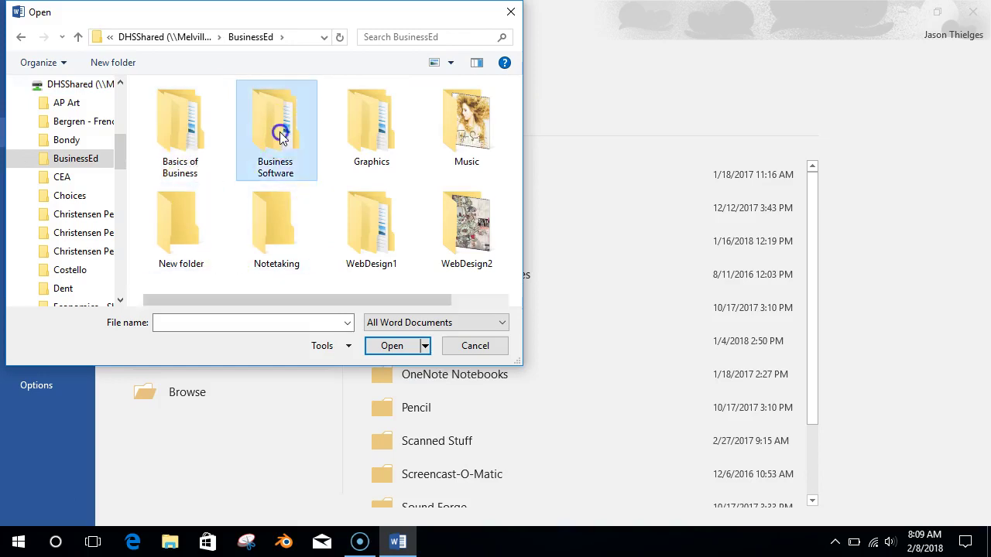
- Open the document WD D-1 from the Word Unit D folder inside STUDENT FILES
click(218, 107)
double_click(213, 109)
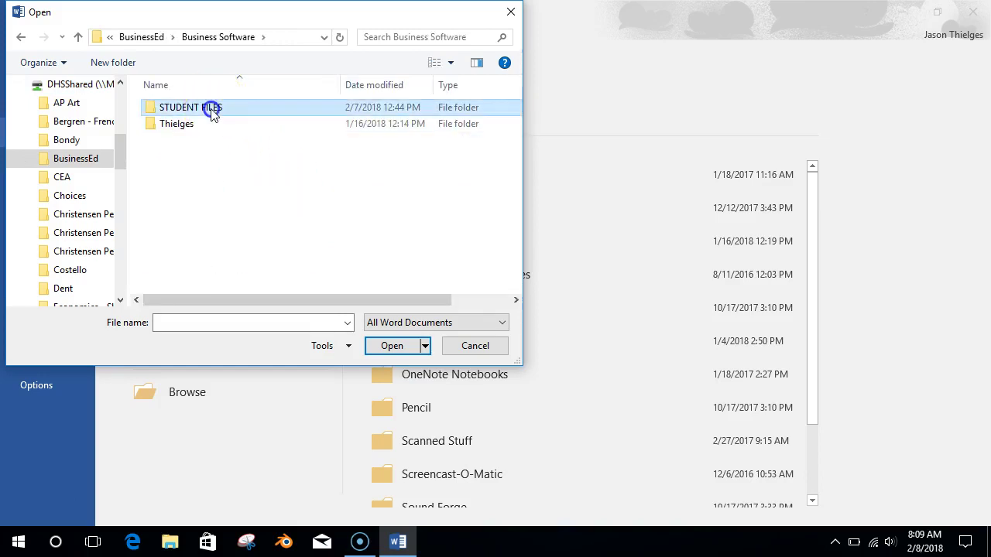
drag(516, 179, 516, 275)
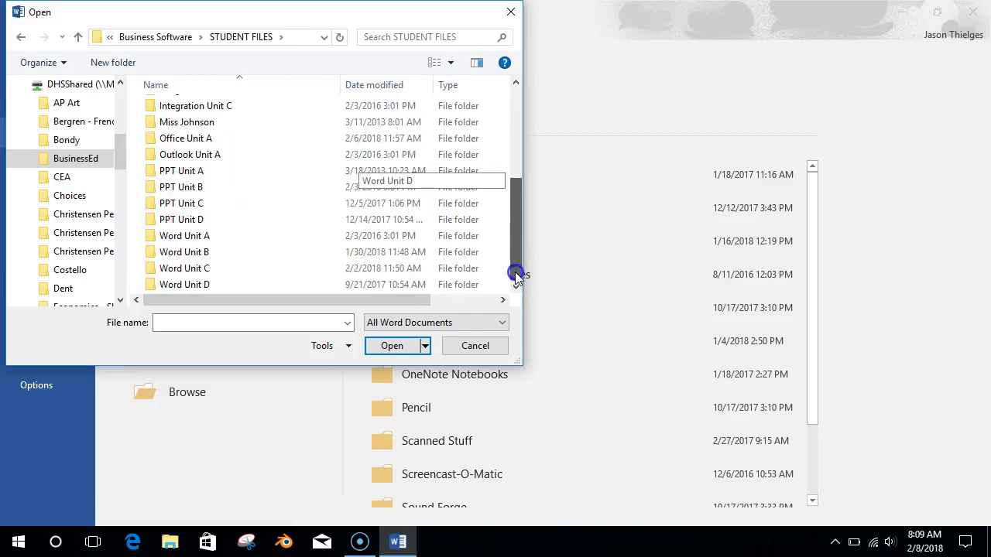
double_click(185, 285)
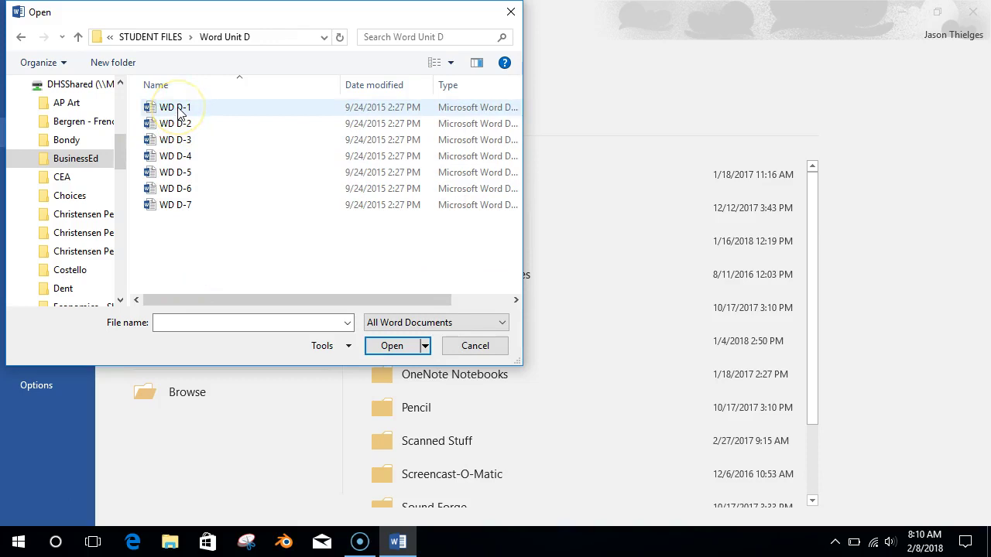
double_click(185, 111)
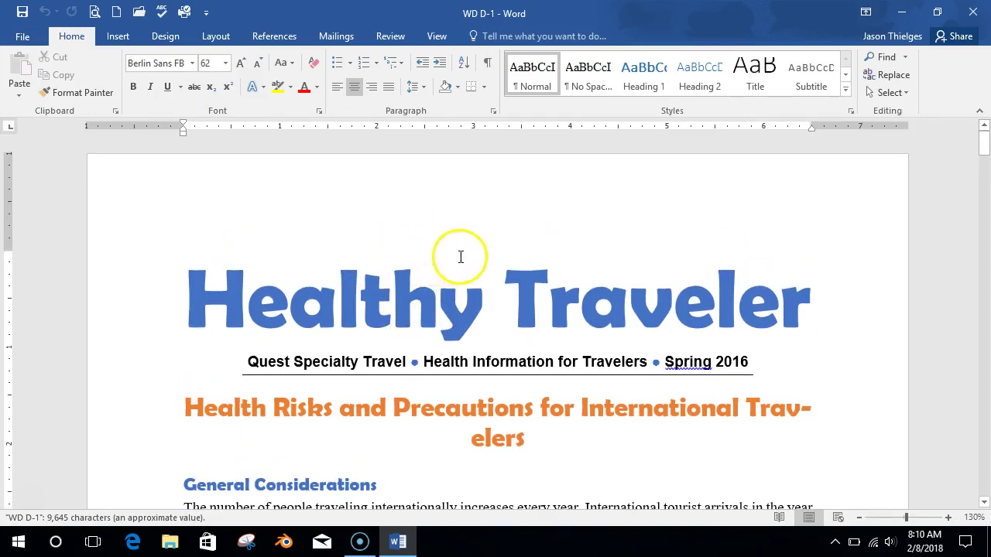
- Save a copy of the document as UnitD in the Word folder of Documents > Bus Software P5
click(19, 37)
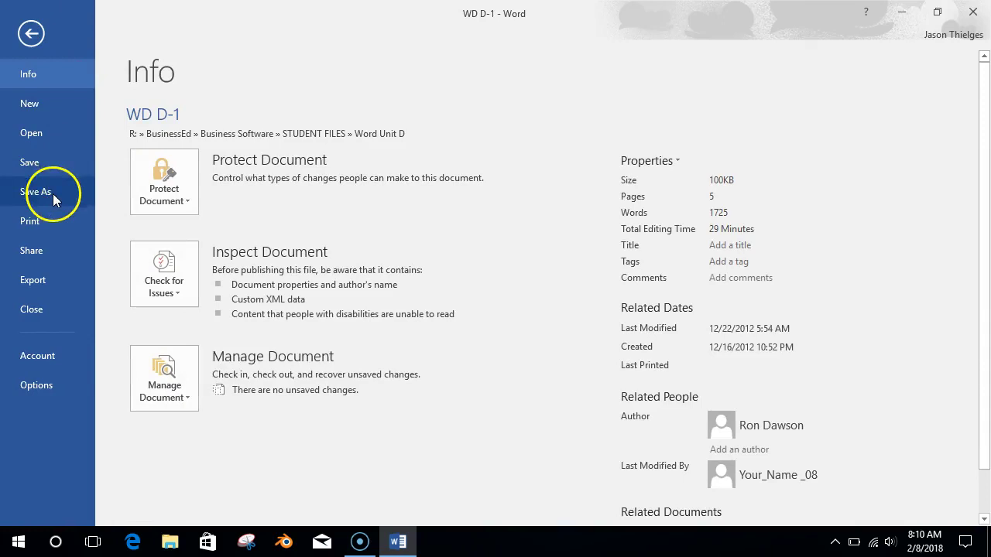
click(53, 194)
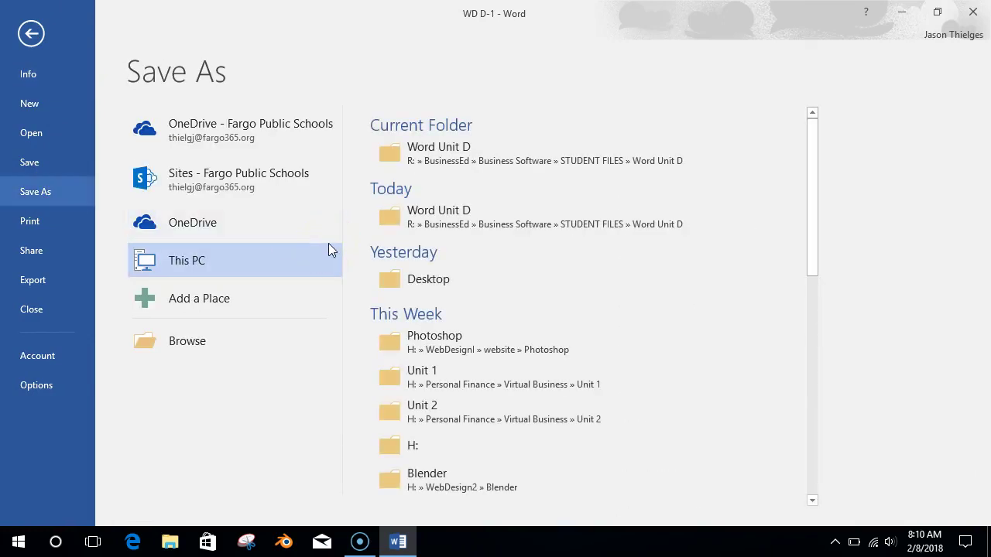
click(281, 271)
double_click(196, 262)
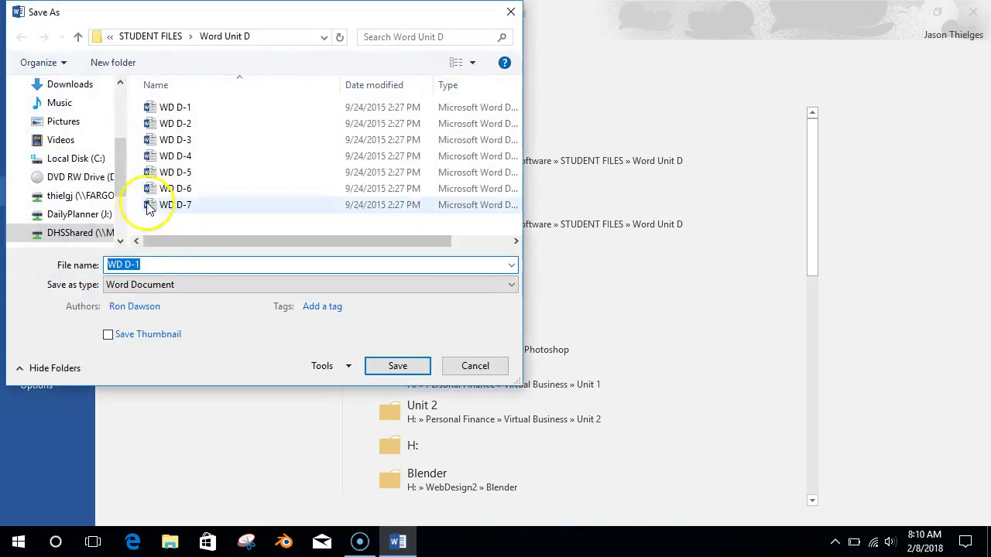
drag(123, 144, 118, 121)
click(82, 153)
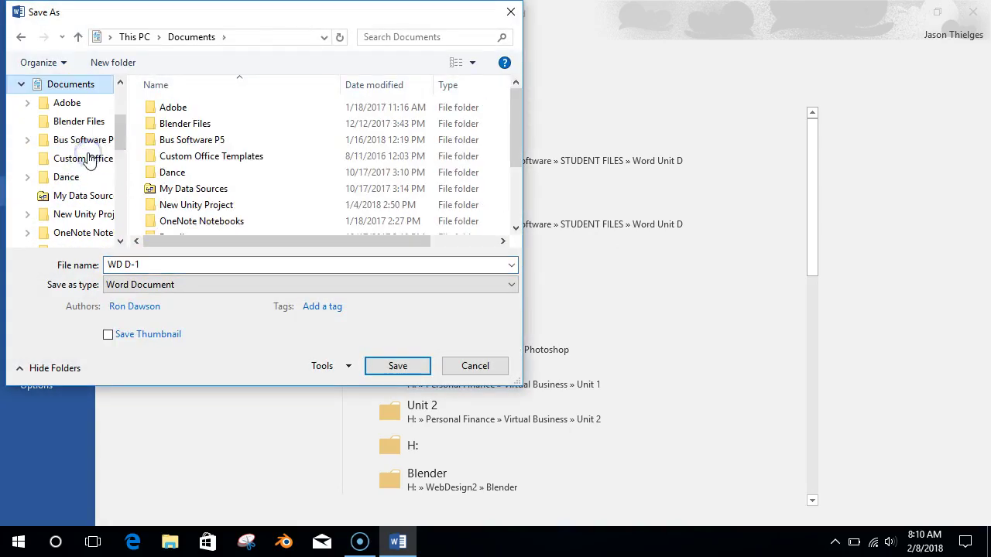
double_click(208, 141)
double_click(202, 174)
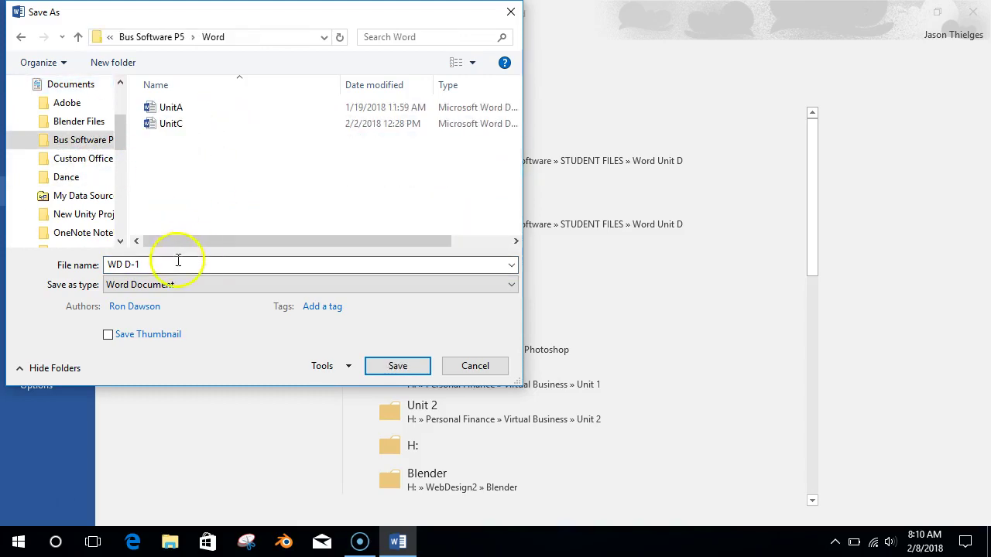
click(70, 268)
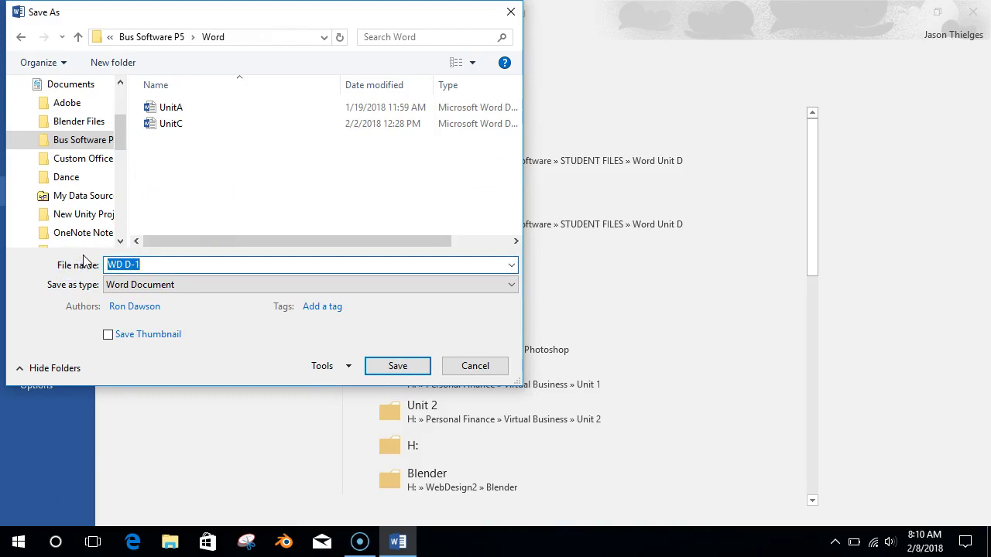
text(UnitD)
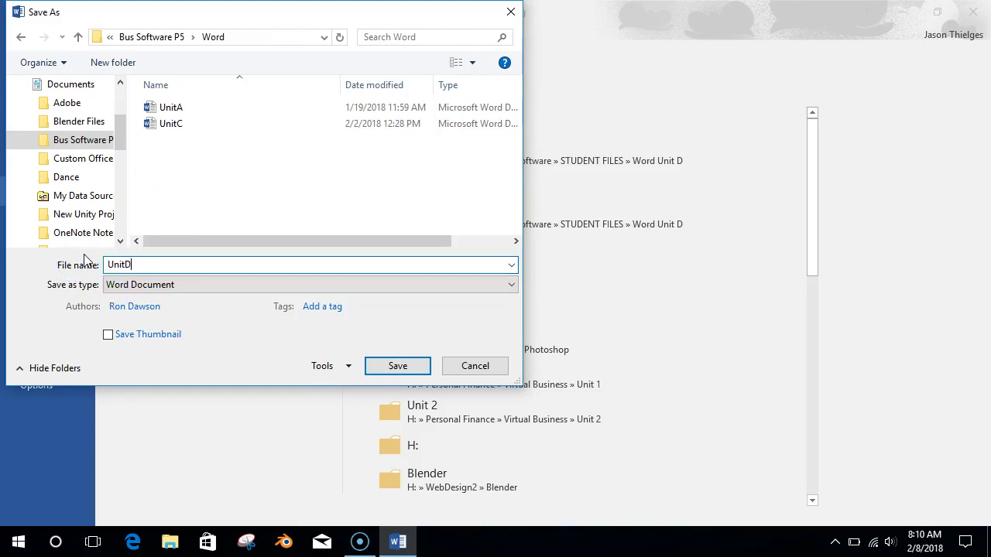
click(406, 366)
- Look through the newsletter's pages, return to its beginning and dismiss the low battery notice
scroll(436, 228, down, 5)
scroll(427, 222, up, 5)
scroll(423, 237, down, 2)
scroll(422, 245, down, 15)
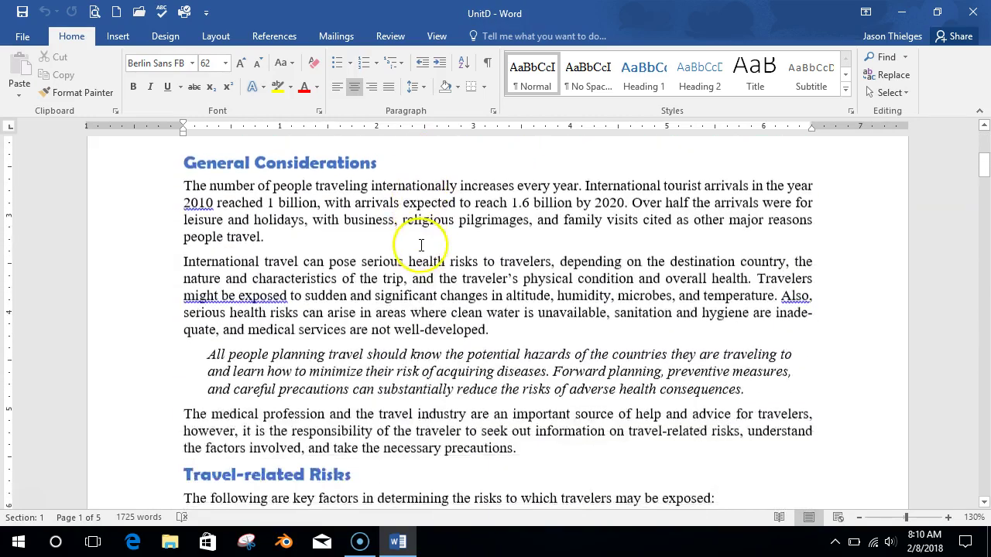
scroll(425, 262, down, 15)
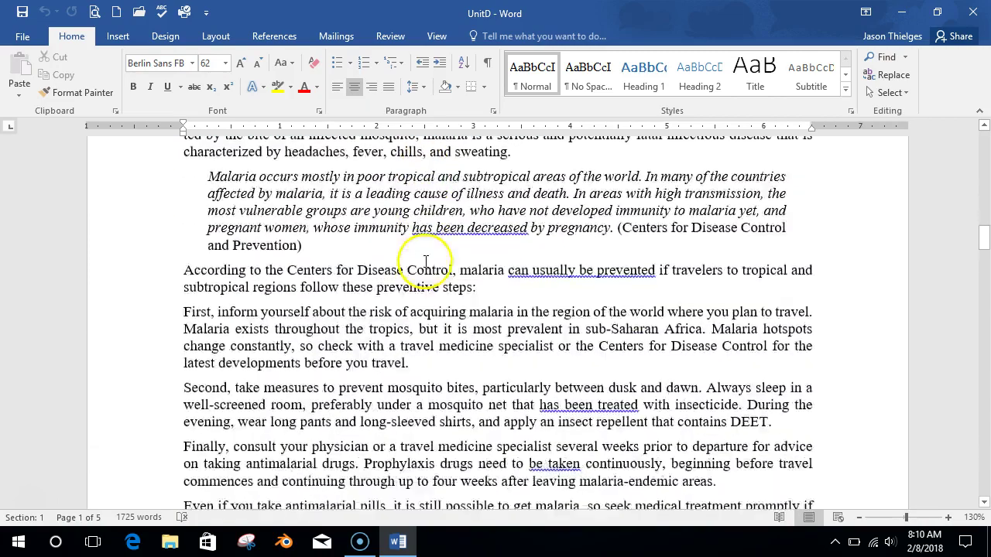
scroll(429, 261, down, 15)
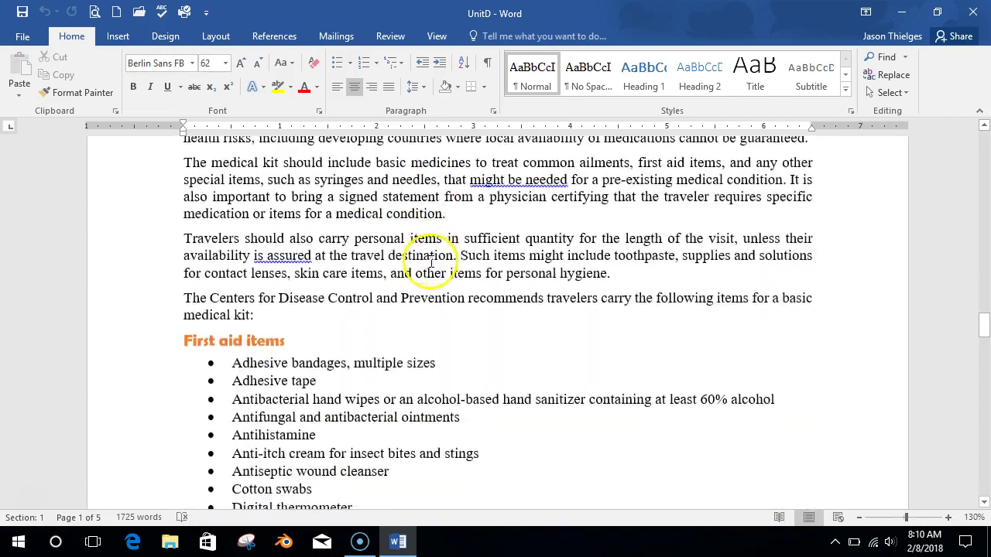
scroll(422, 232, down, 8)
scroll(436, 260, up, 3)
drag(986, 438, 982, 161)
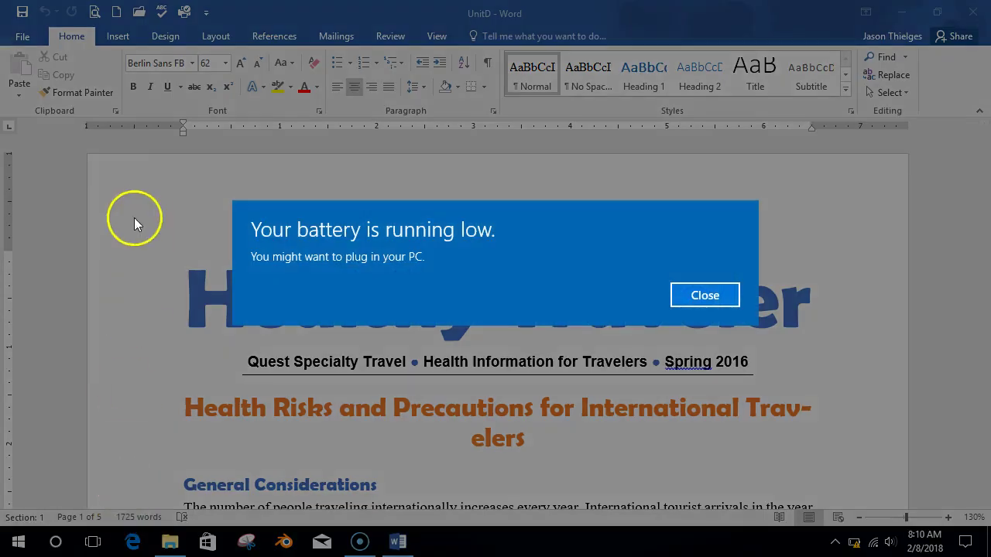
click(704, 296)
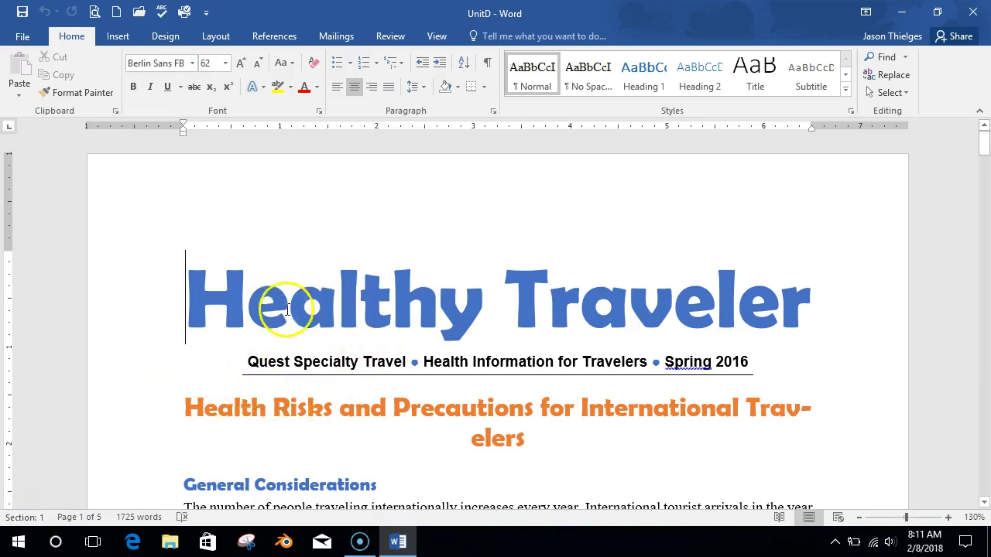
- Apply the Narrow margin preset, 0.5" on all sides, to the document
click(222, 37)
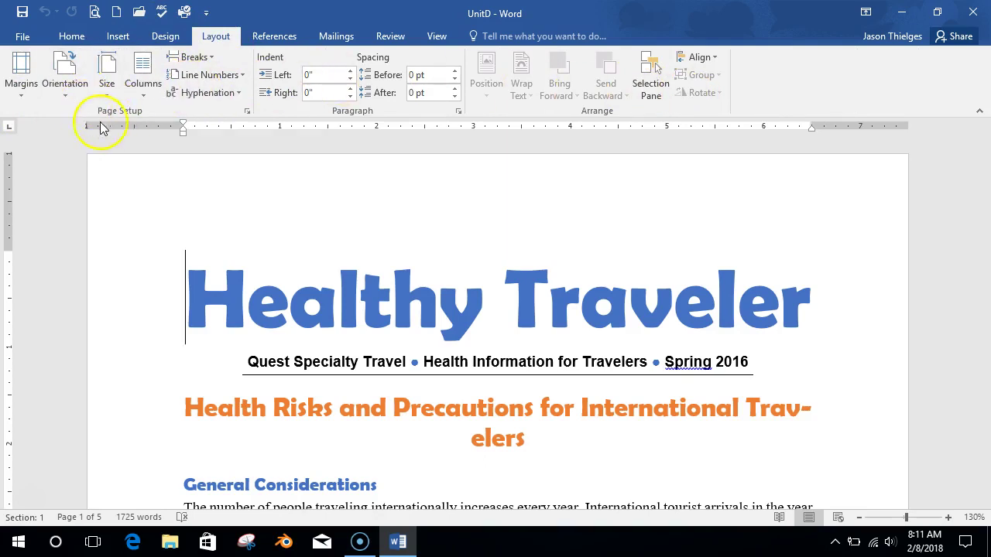
click(31, 89)
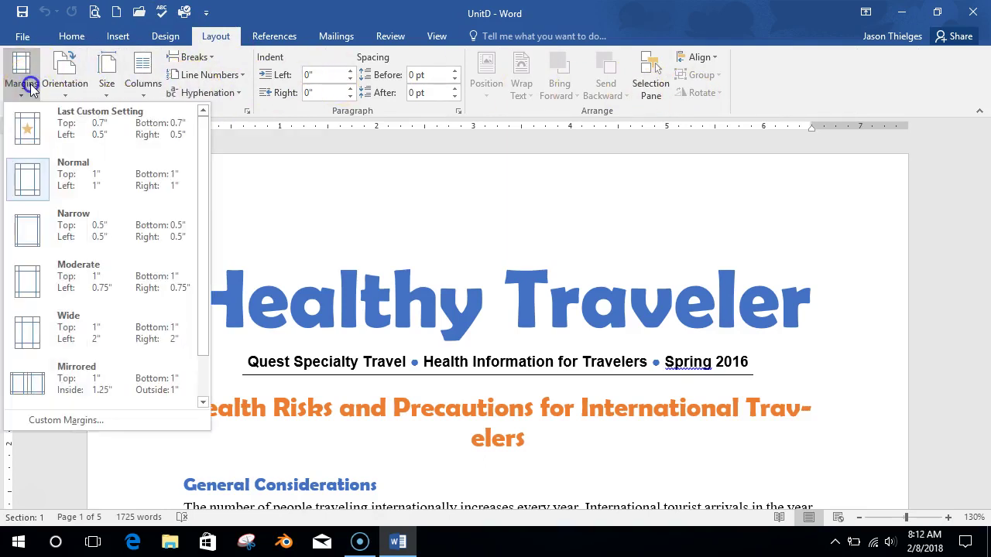
drag(203, 236, 212, 193)
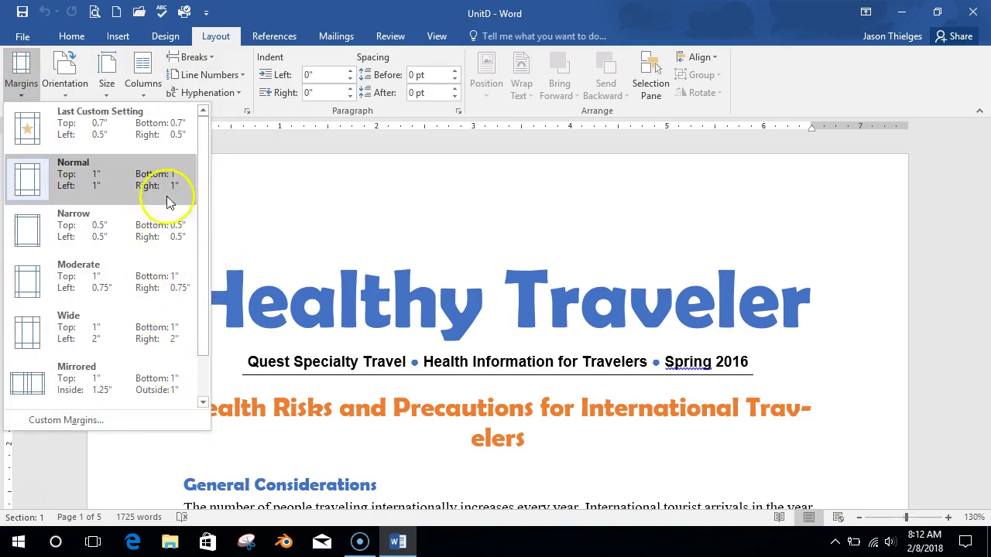
click(157, 240)
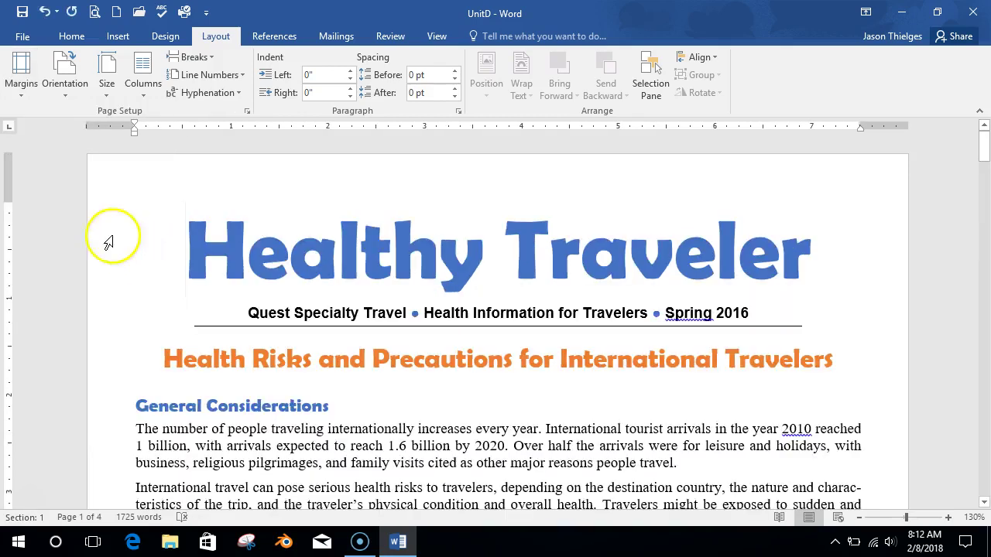
- Examine the custom margin settings in the Page Setup dialog and close it without making changes
click(20, 81)
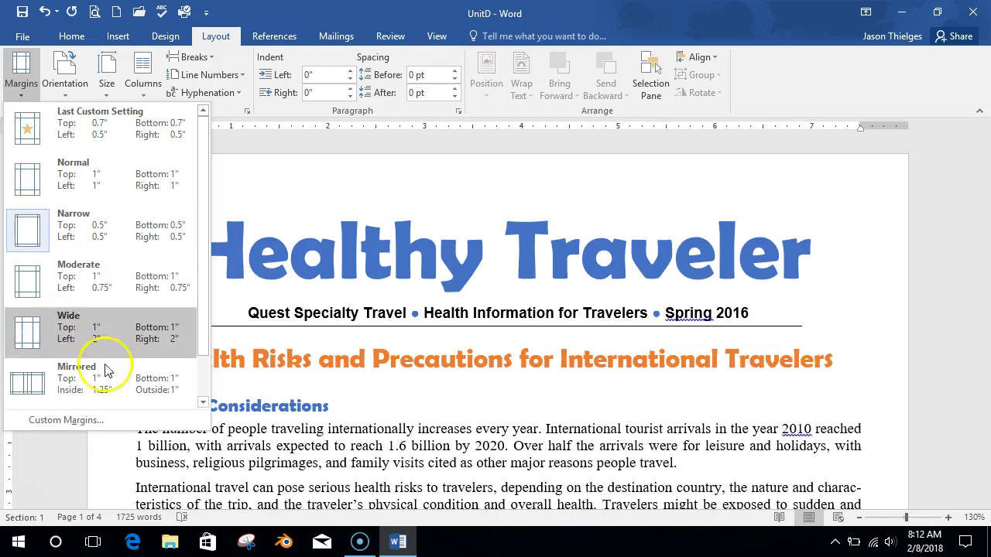
click(97, 418)
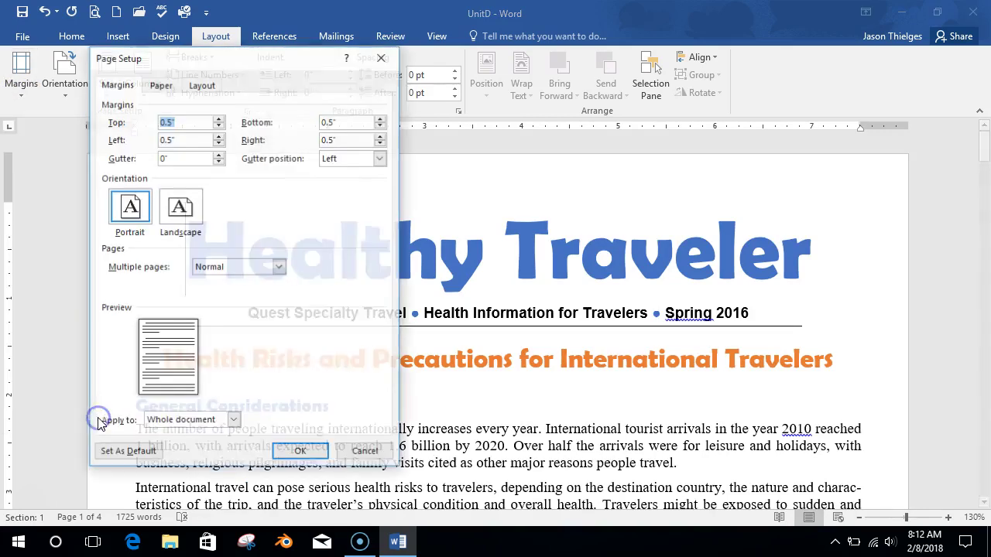
drag(276, 61, 300, 106)
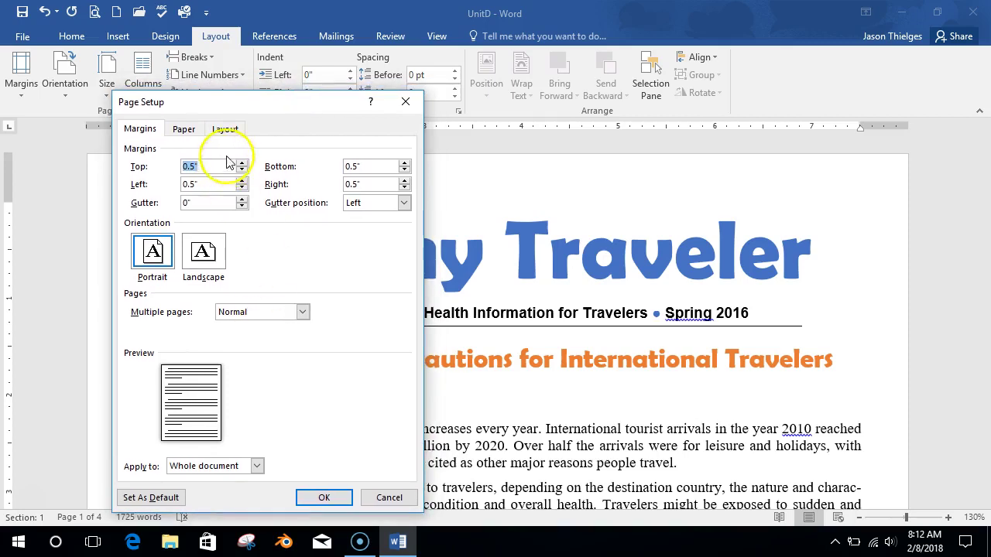
click(406, 105)
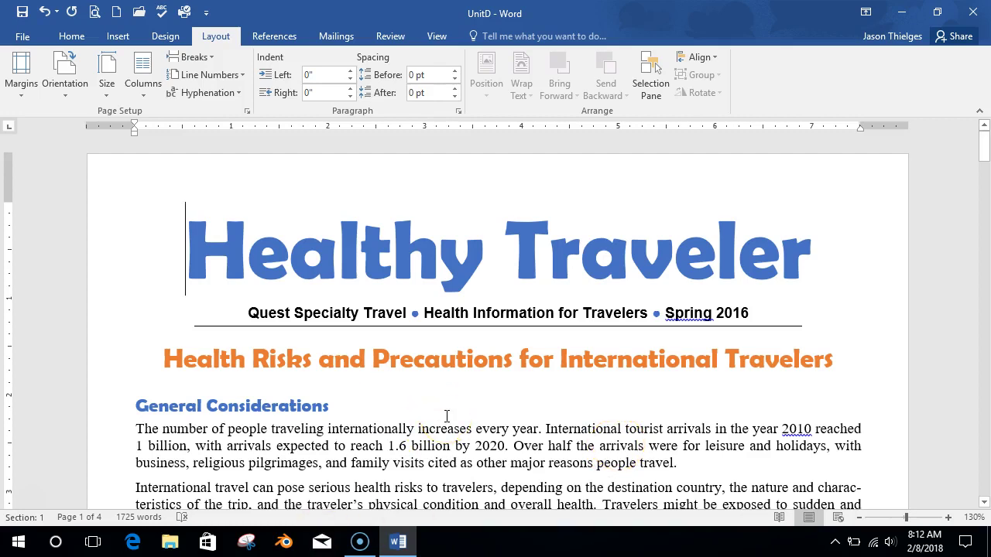
- Apply the Normal margin preset, 1" on all sides, and check the layout of the first page
click(19, 77)
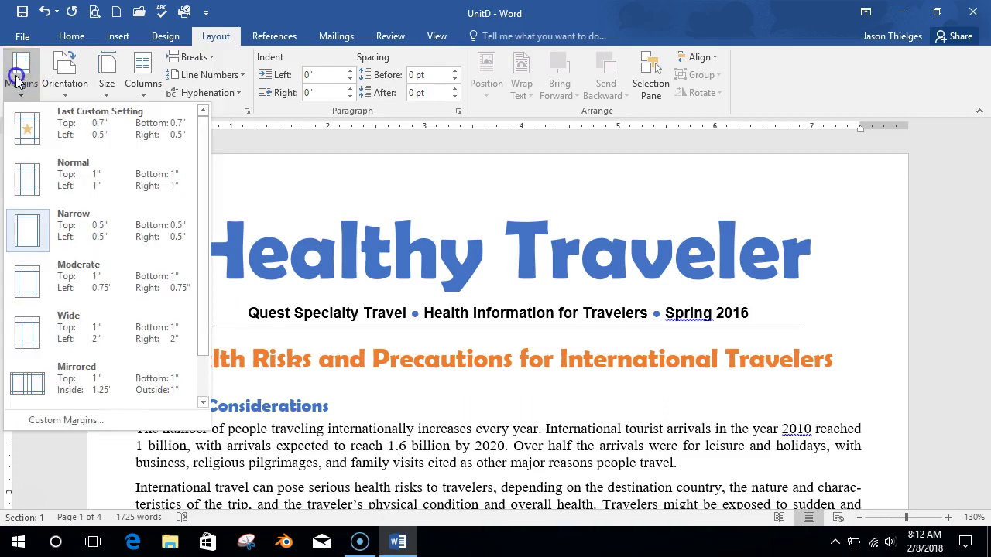
click(77, 185)
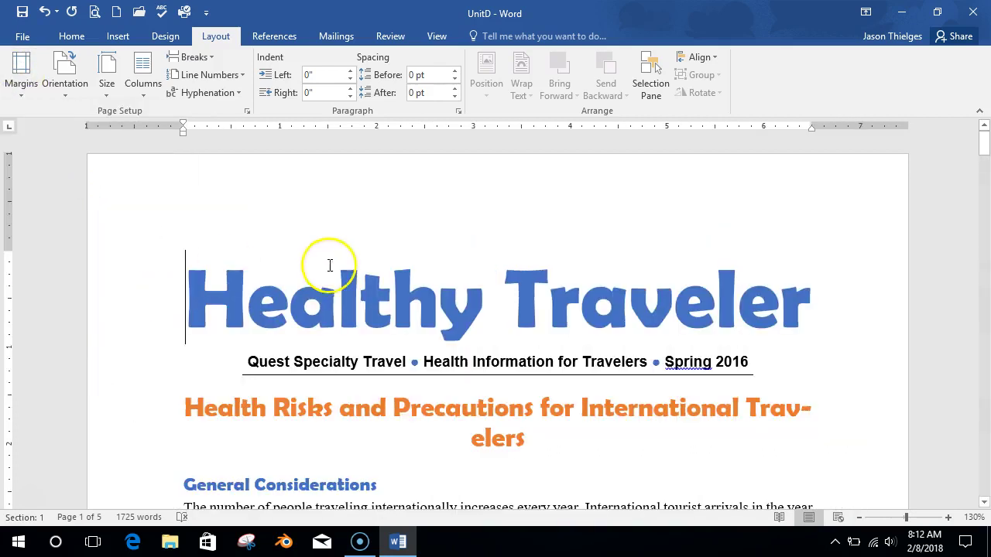
scroll(365, 332, down, 5)
scroll(353, 365, up, 2)
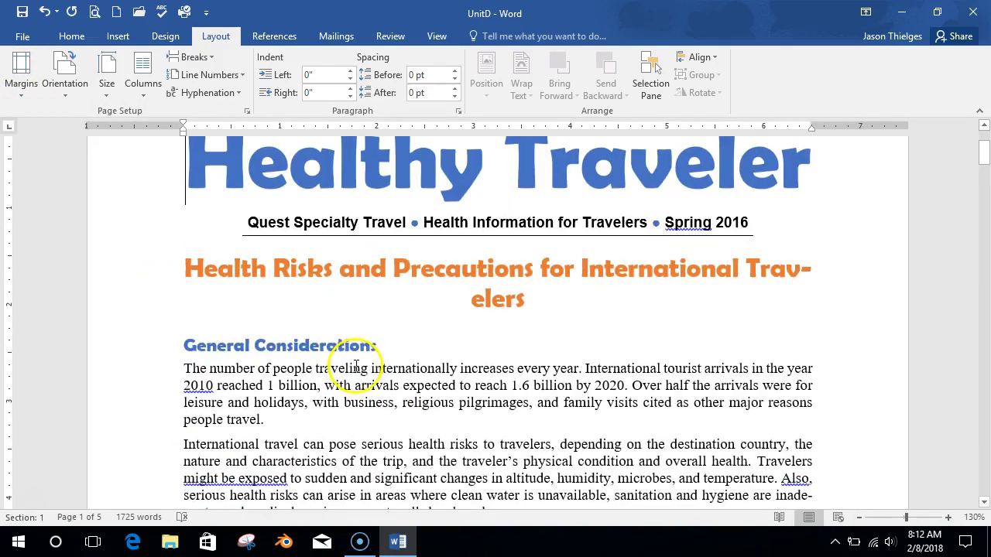
scroll(364, 373, up, 3)
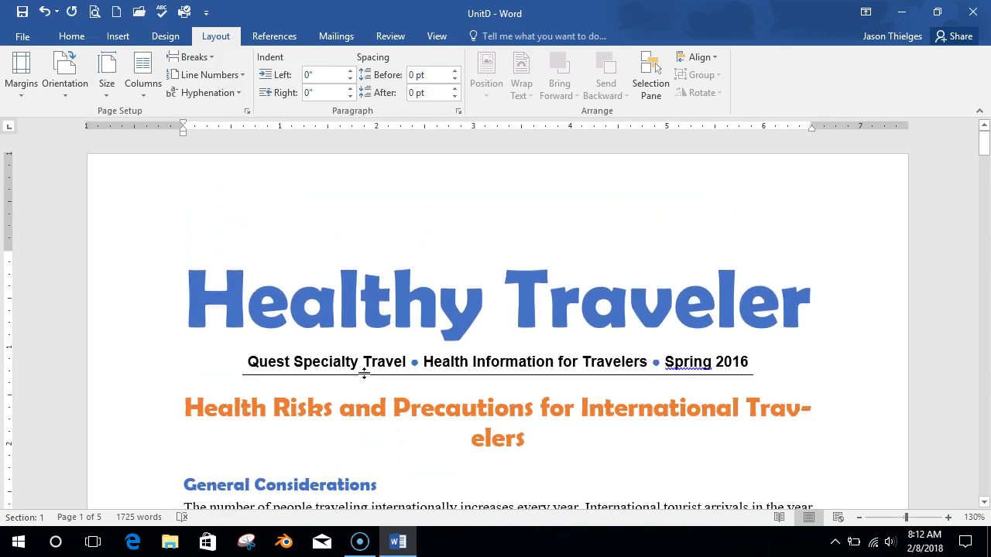
- Apply the Narrow margin preset, 0.5" on all sides, to the document and check the first page's layout
click(28, 71)
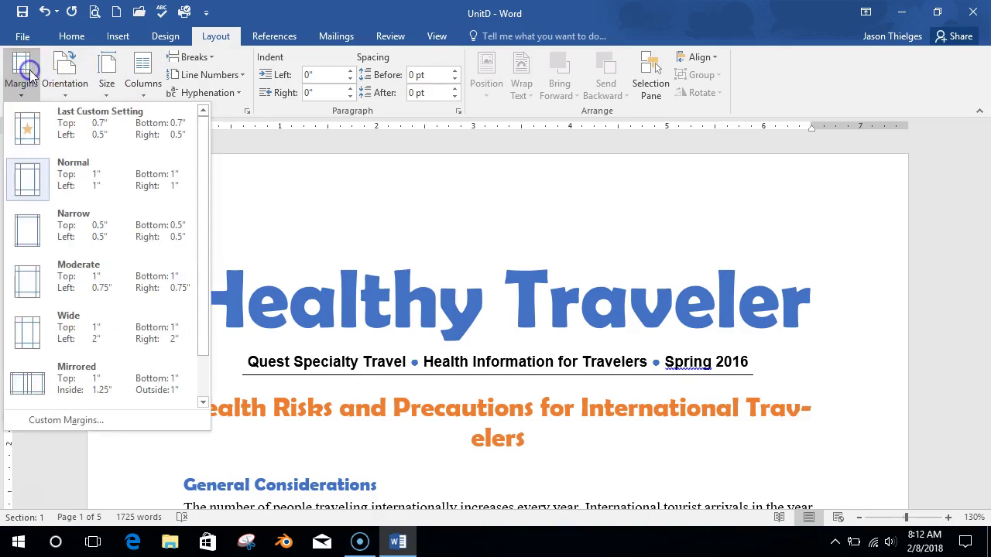
click(101, 234)
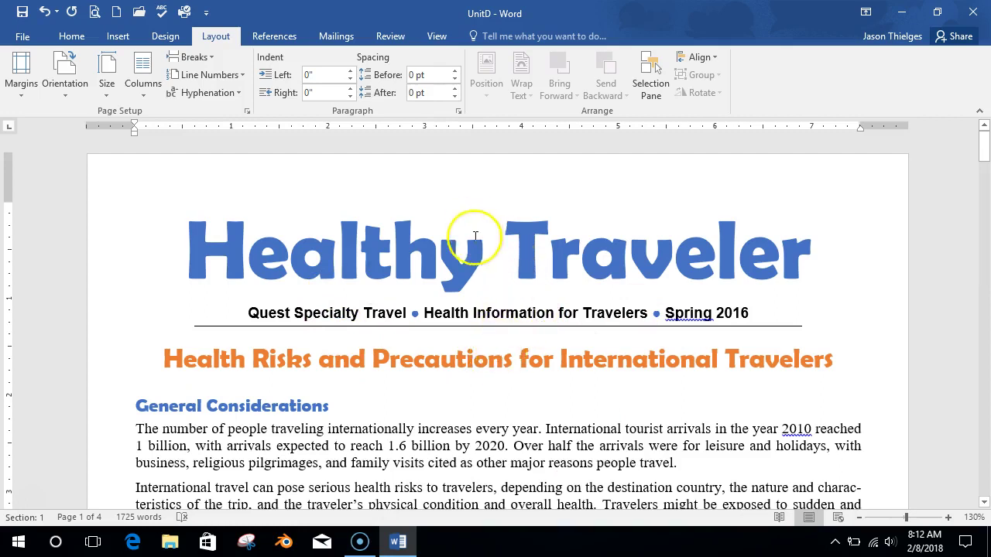
scroll(476, 263, down, 1)
scroll(480, 326, down, 1)
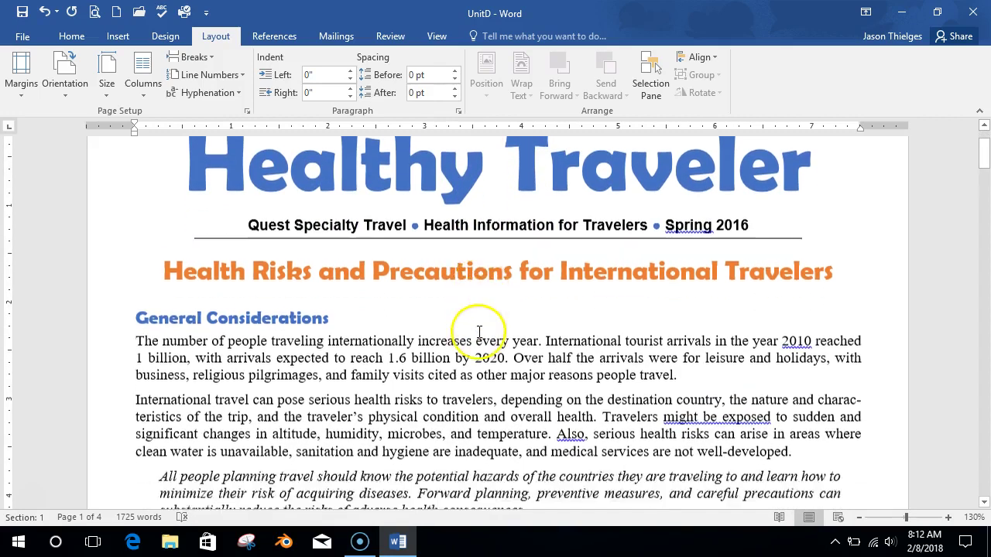
scroll(478, 341, up, 2)
- Examine the title lines and headline as one block and the text from General Considerations onward as another
mouse_move(185, 244)
mouse_down()
mouse_move(748, 261)
mouse_move(777, 350)
mouse_up()
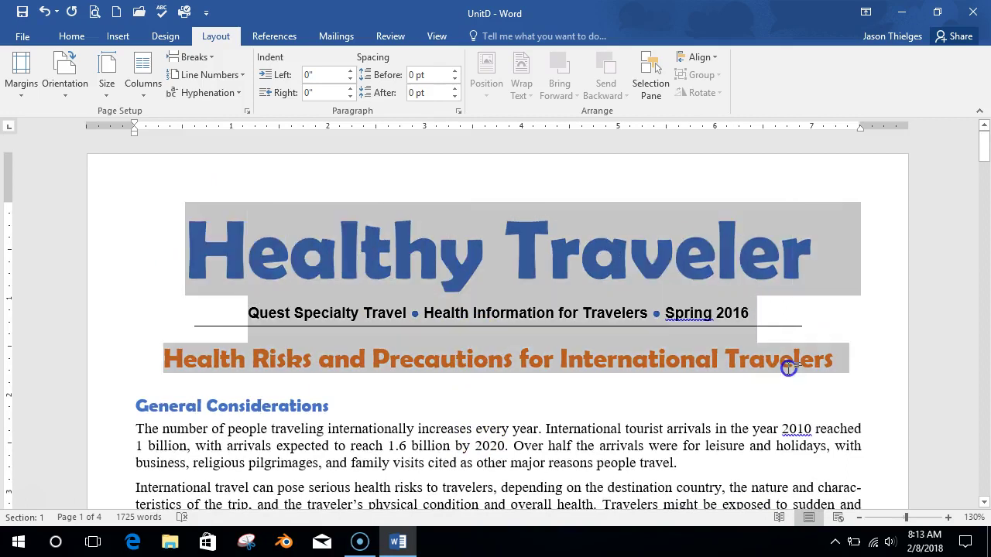
click(606, 286)
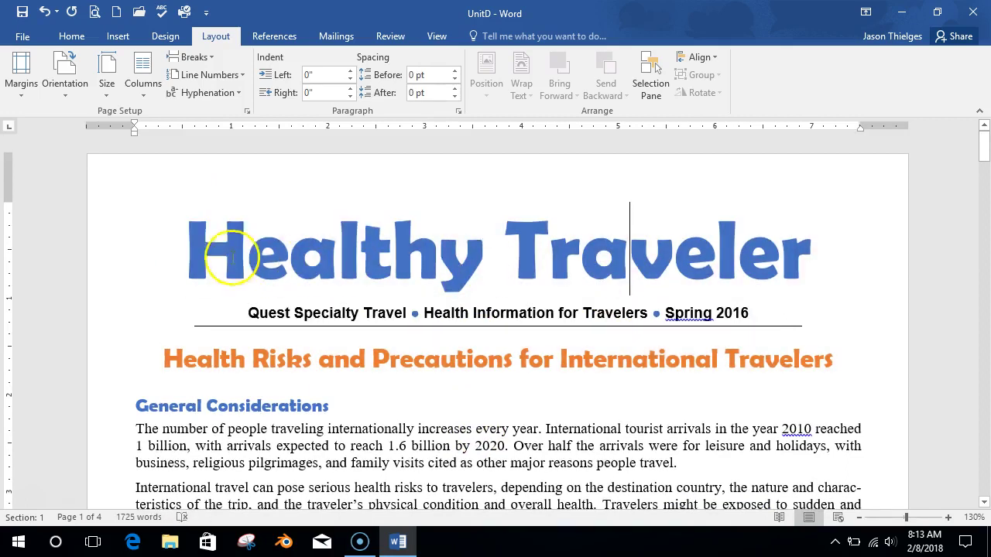
drag(365, 235, 770, 367)
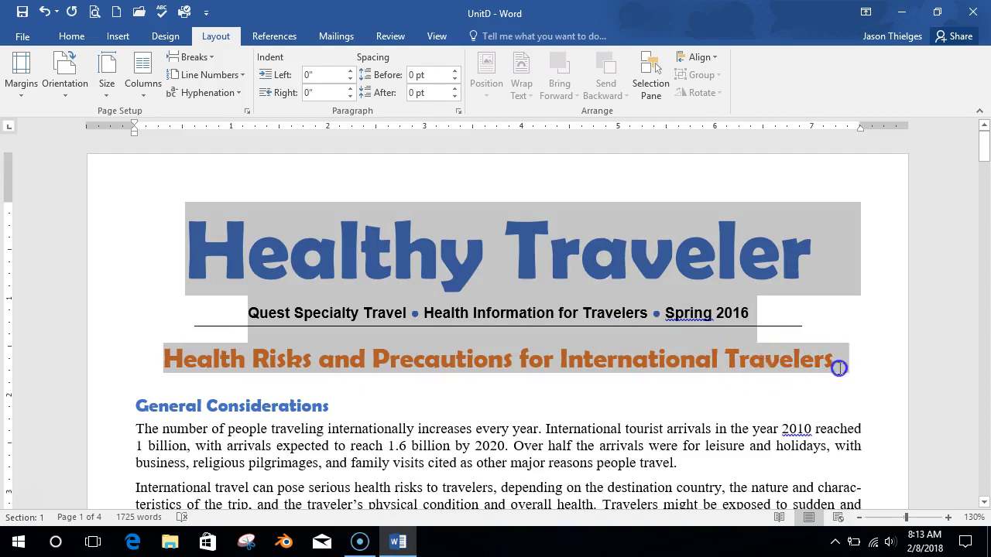
drag(839, 368, 835, 368)
scroll(625, 365, down, 5)
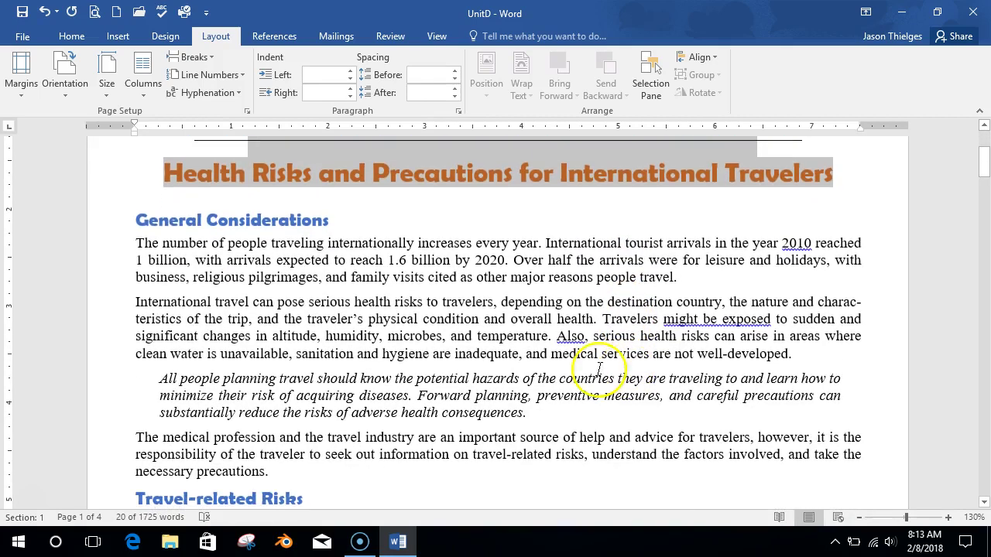
drag(133, 225, 403, 447)
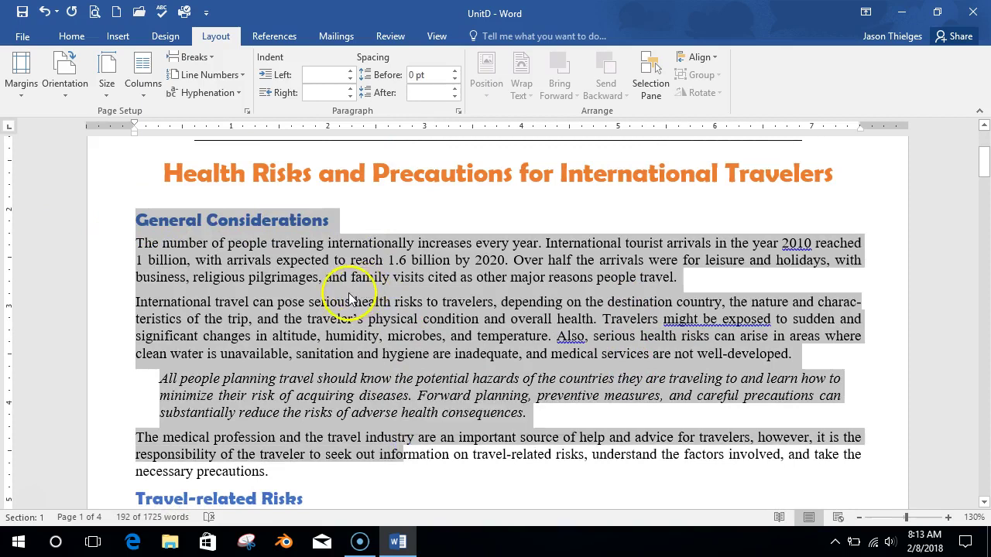
scroll(389, 290, up, 4)
click(389, 290)
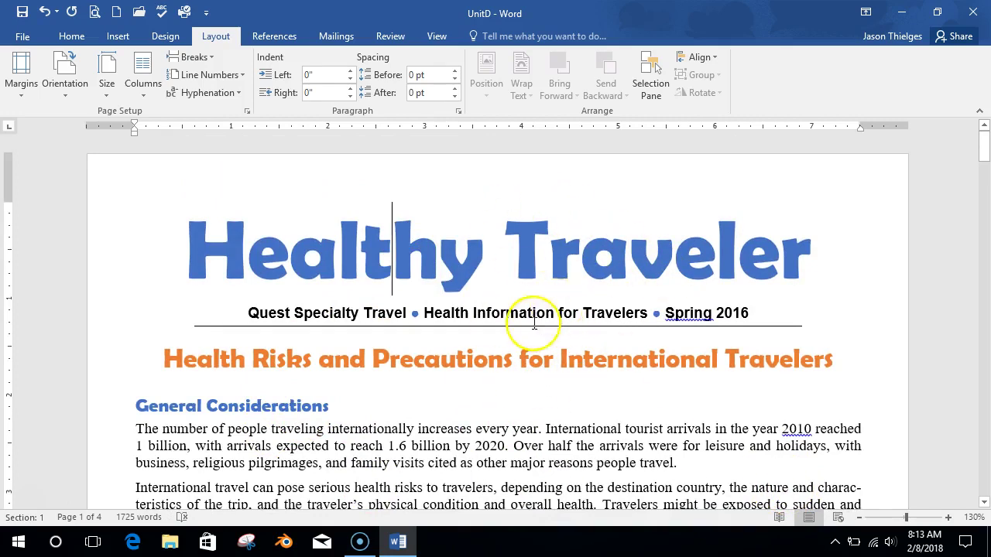
scroll(442, 265, down, 1)
scroll(387, 310, up, 1)
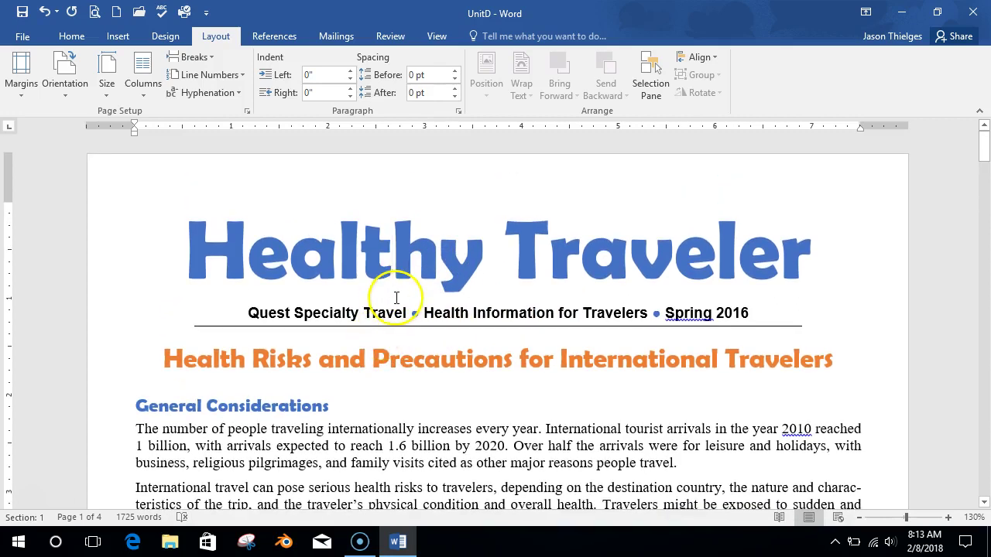
- Insert a Continuous section break after the headline ending in "International Travelers" and show the formatting marks
click(400, 359)
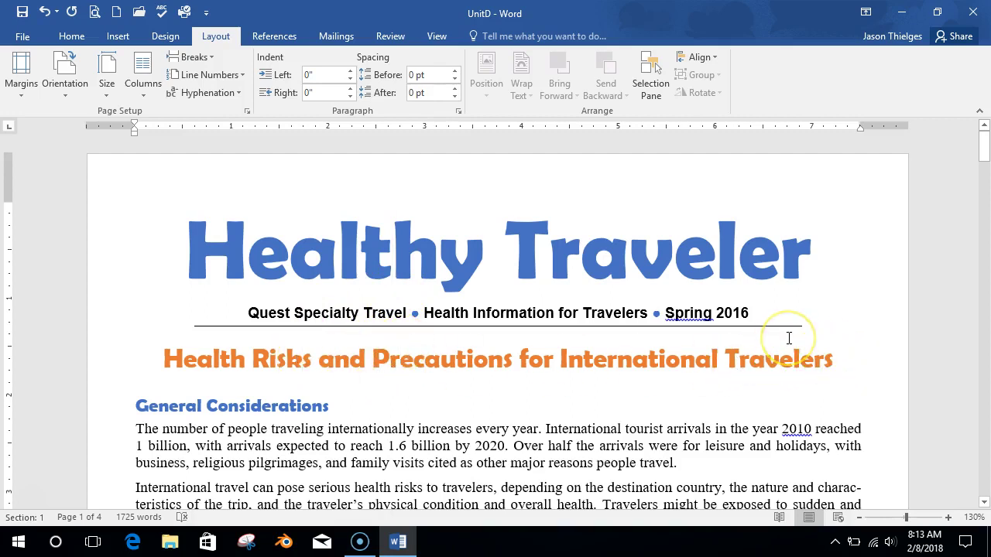
click(210, 66)
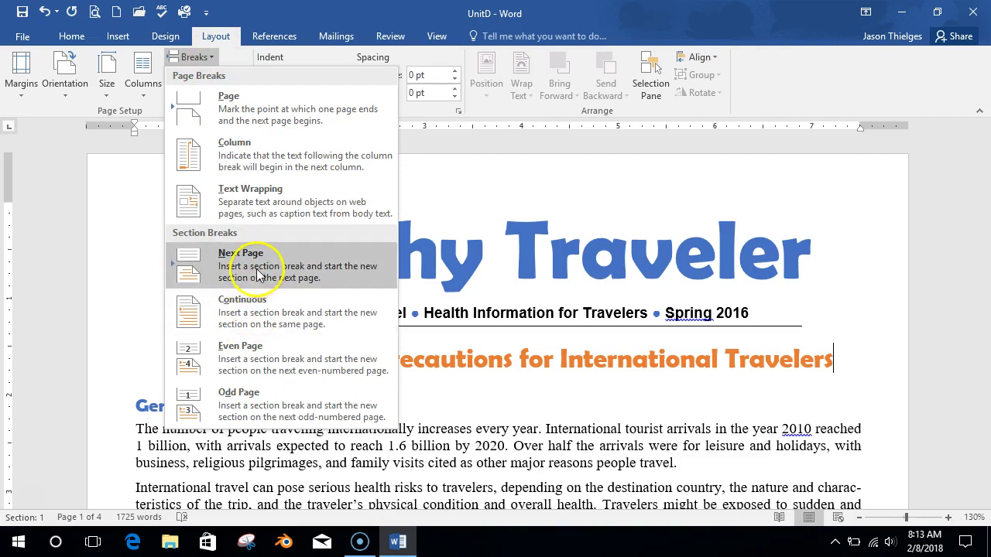
click(263, 316)
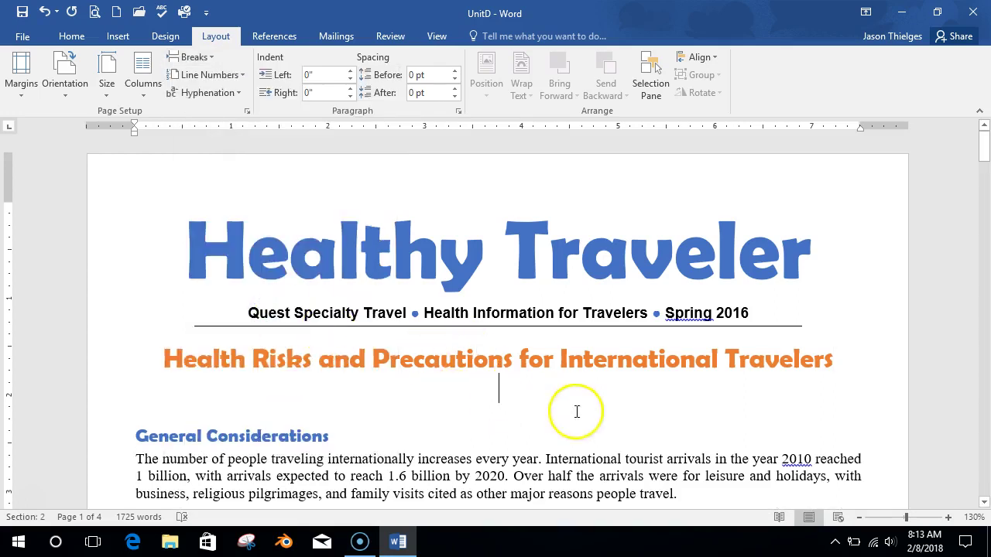
scroll(533, 415, down, 1)
scroll(534, 418, up, 1)
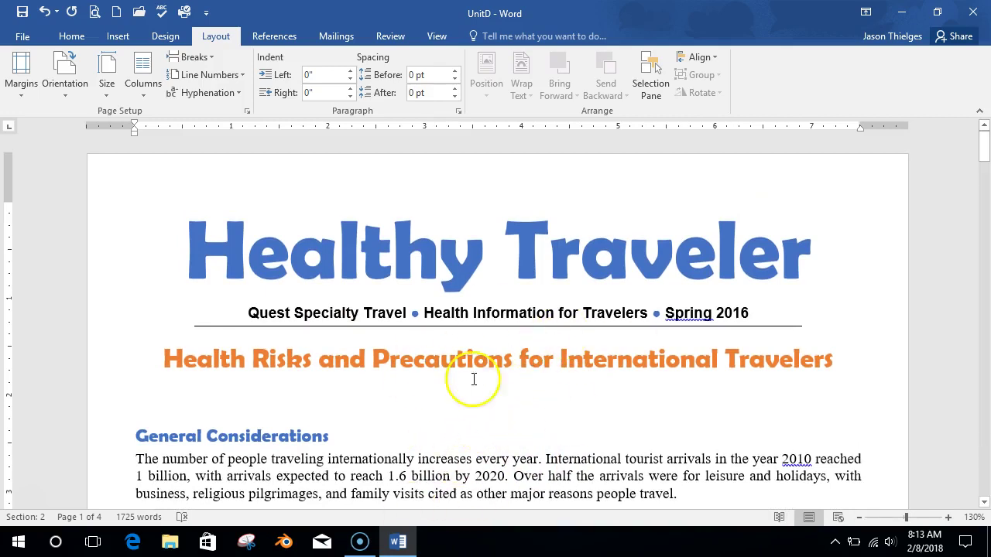
click(76, 35)
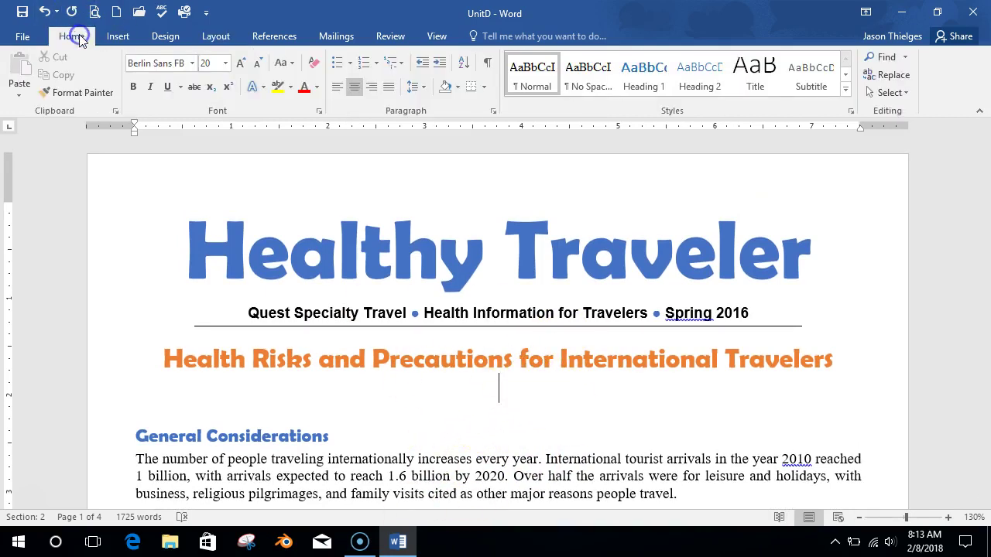
click(488, 65)
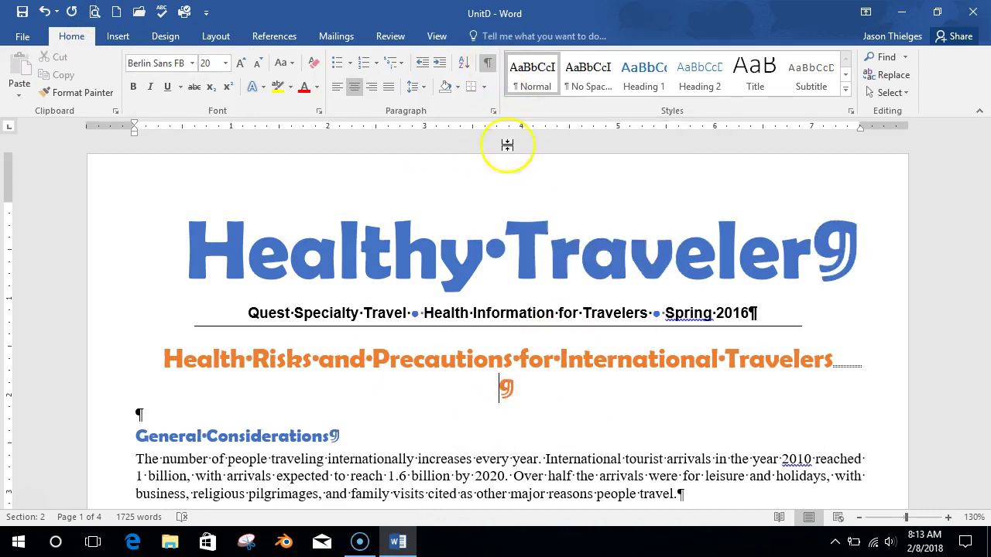
click(856, 365)
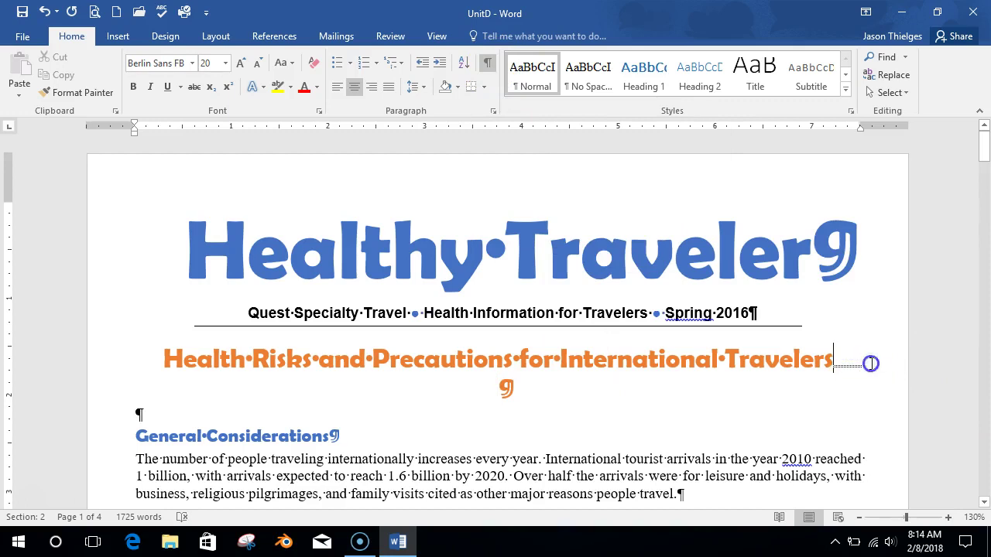
key(alt+p)
key(s)
key(p)
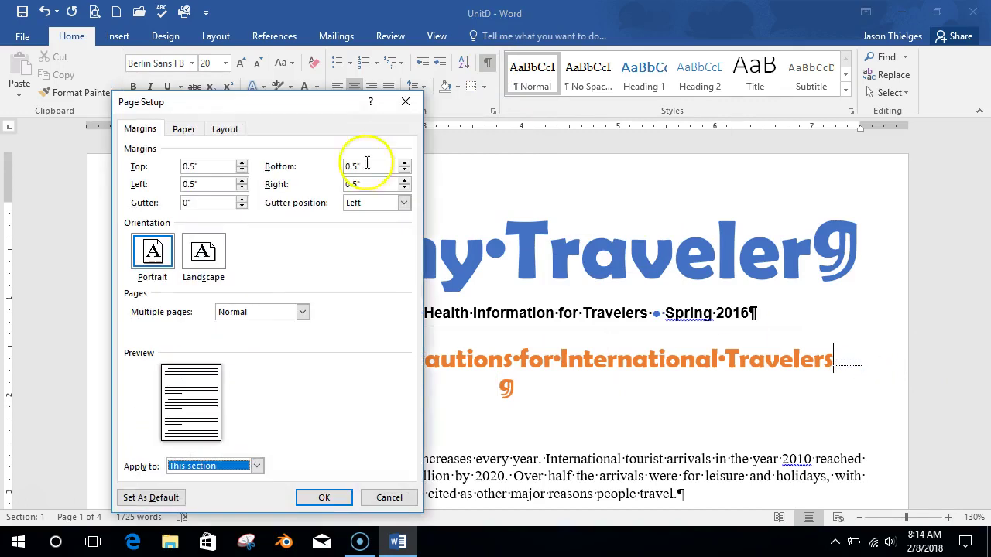
click(400, 99)
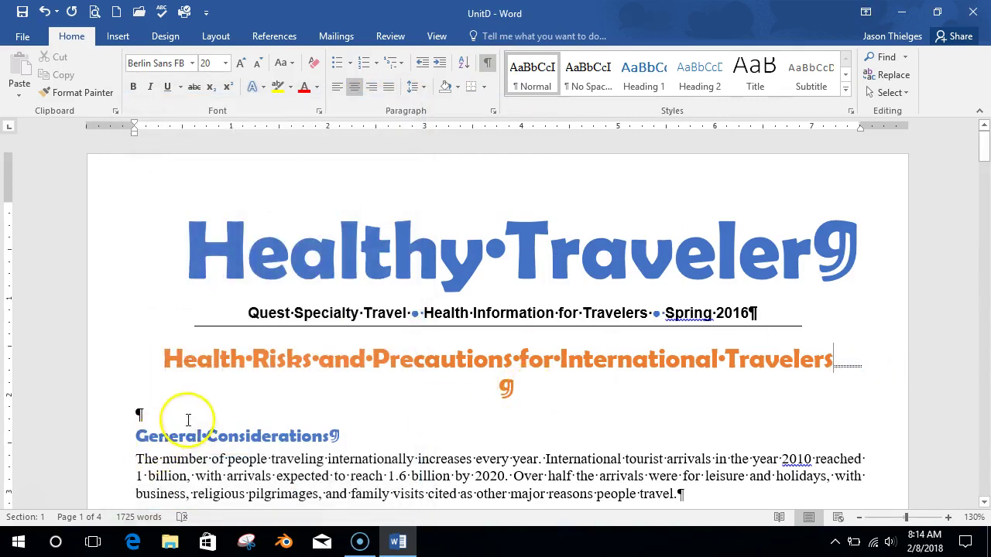
- Delete the two empty paragraphs between the orange headline and the General Considerations heading
click(175, 406)
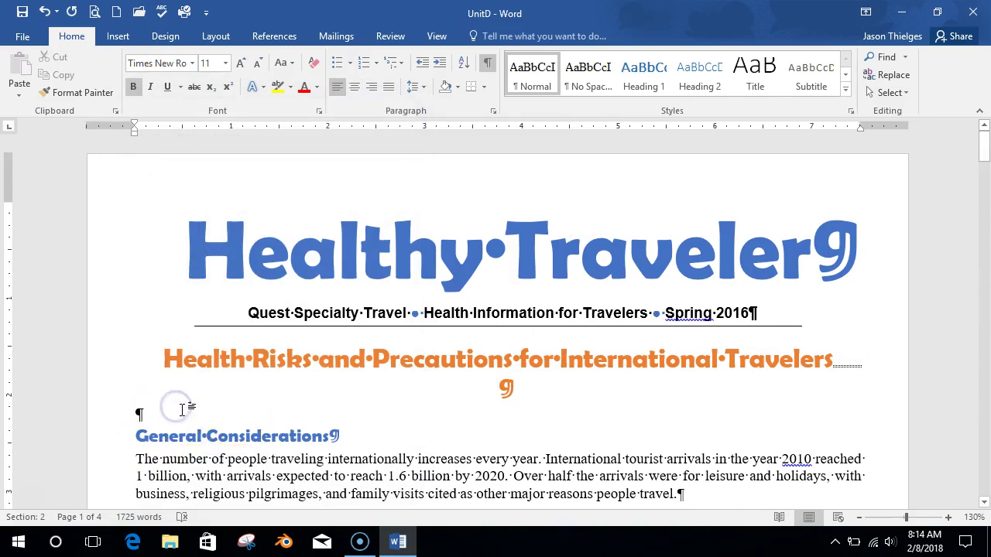
key(Delete)
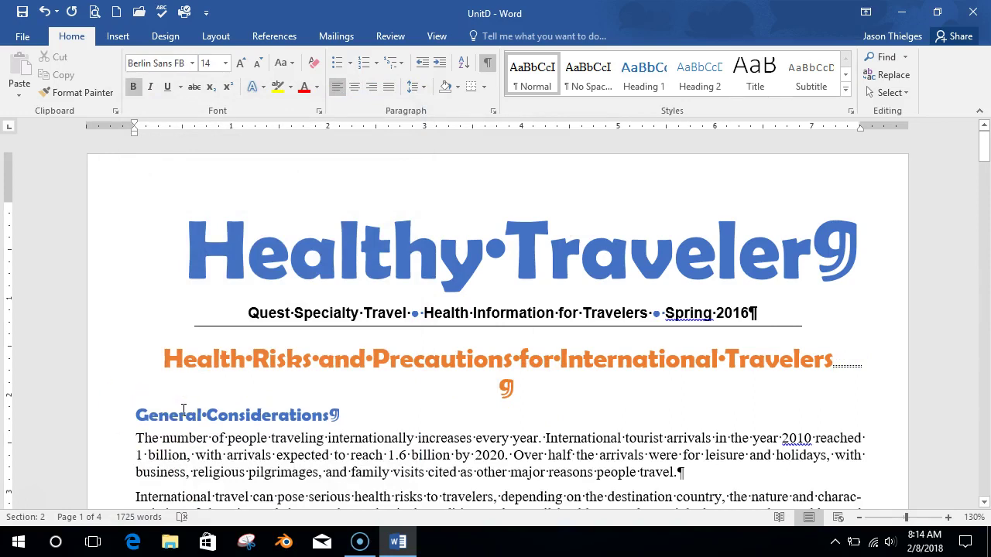
click(514, 381)
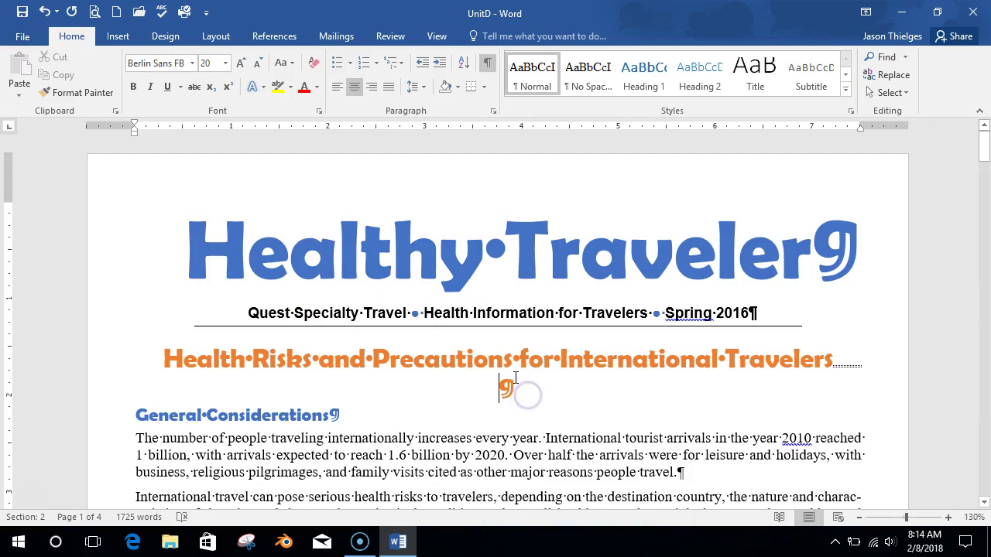
key(Delete)
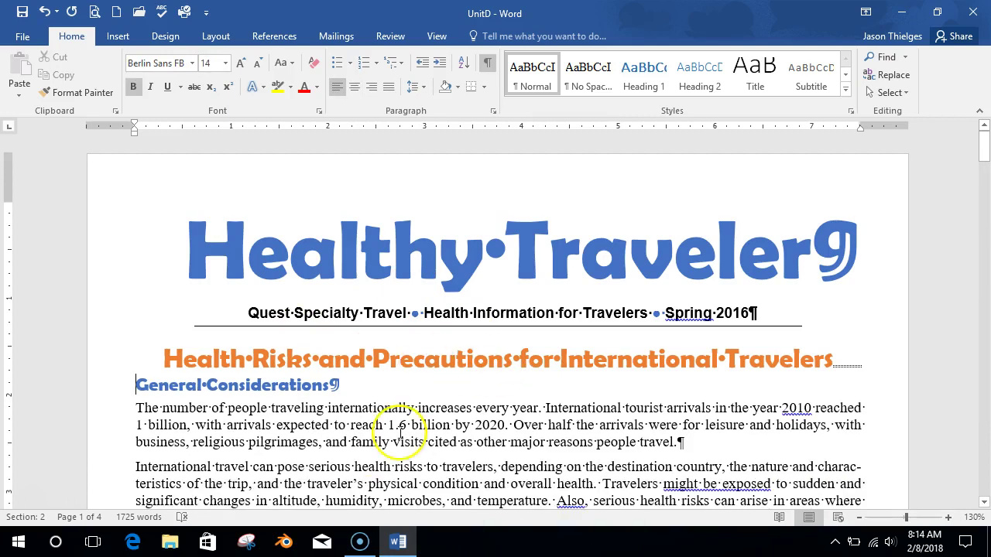
- Check the section numbers of the body text and title, and insert an empty paragraph above the General Considerations heading
click(277, 456)
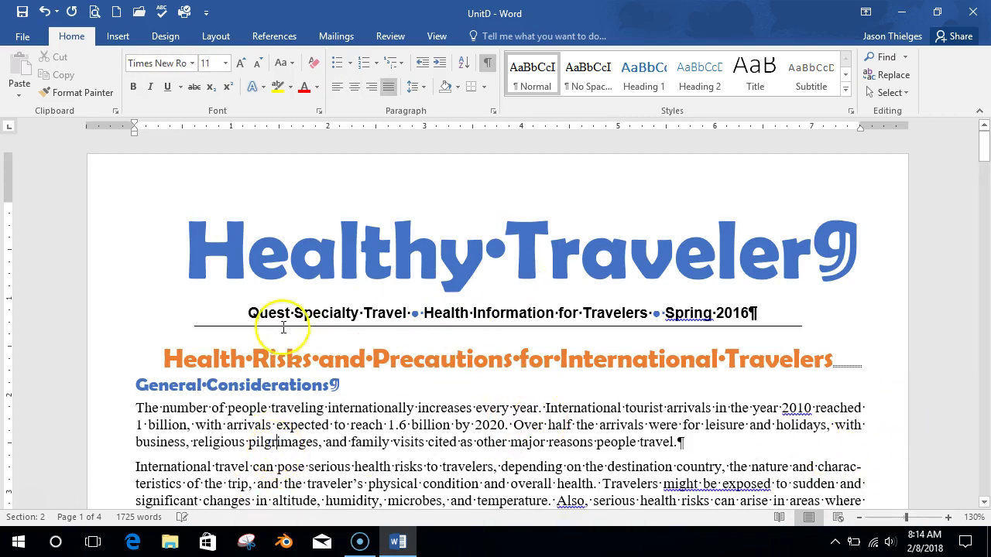
click(323, 260)
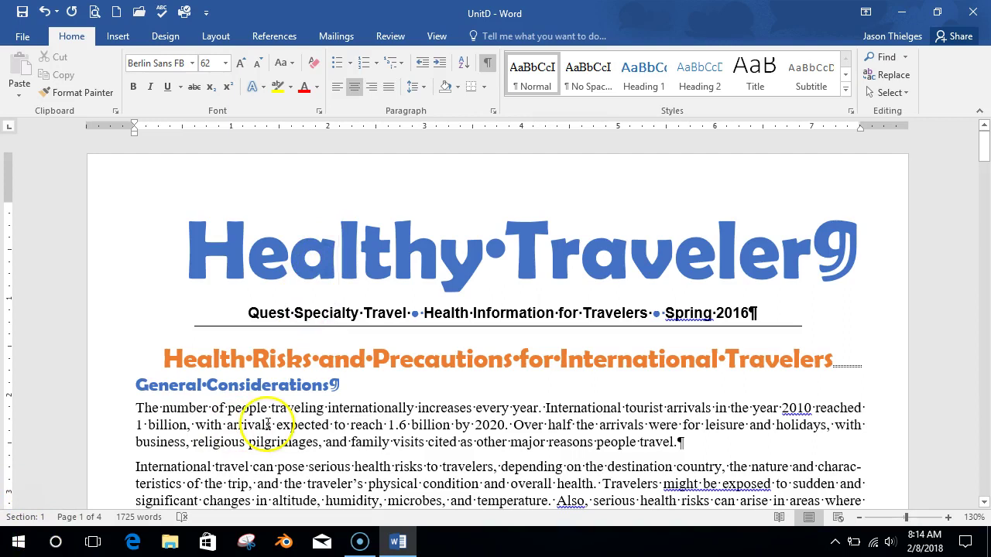
click(284, 386)
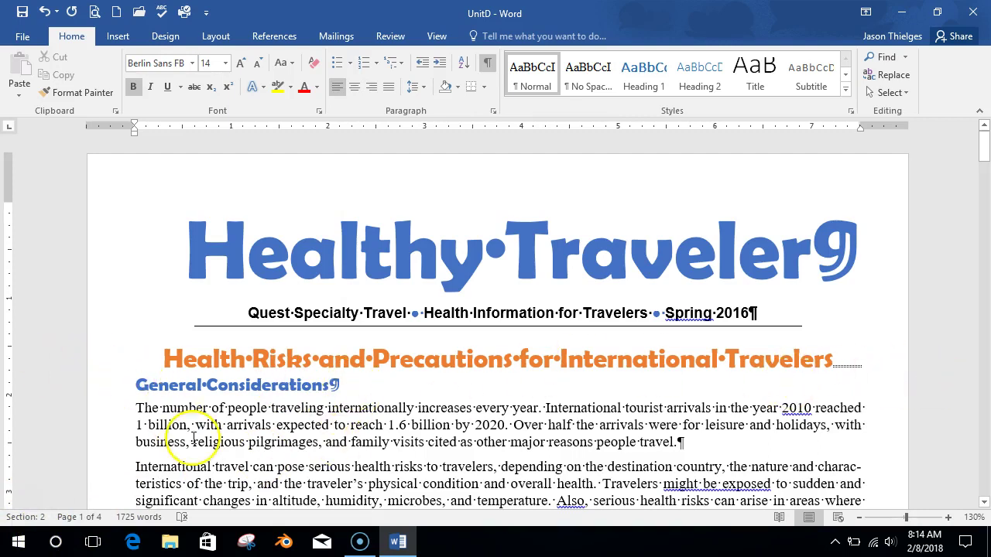
key(Return)
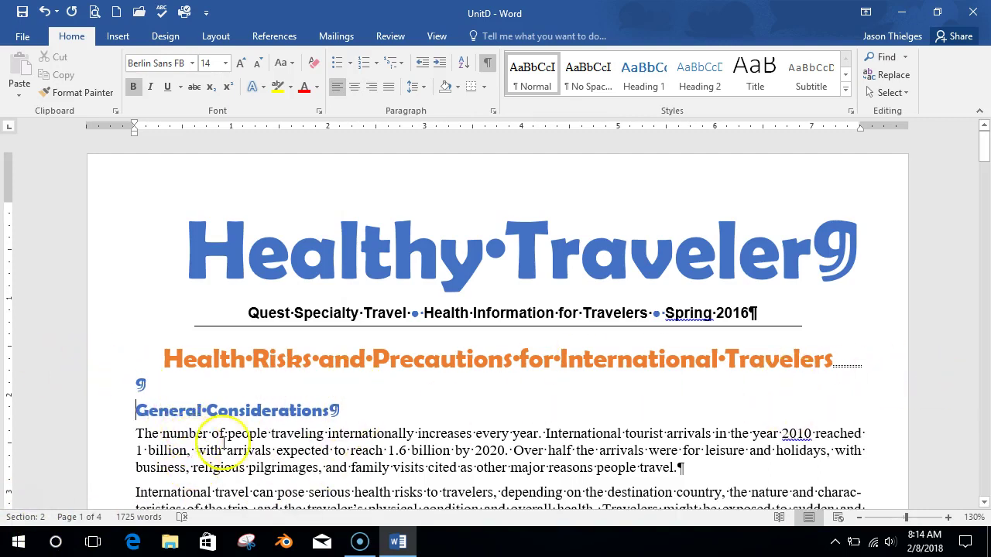
- Format the section starting at General Considerations in two columns
scroll(271, 411, down, 2)
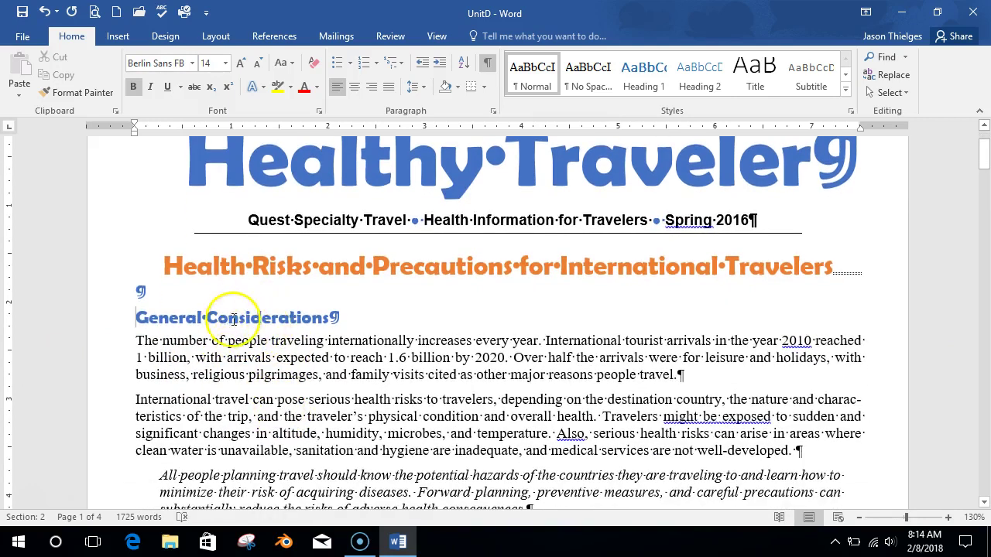
click(258, 321)
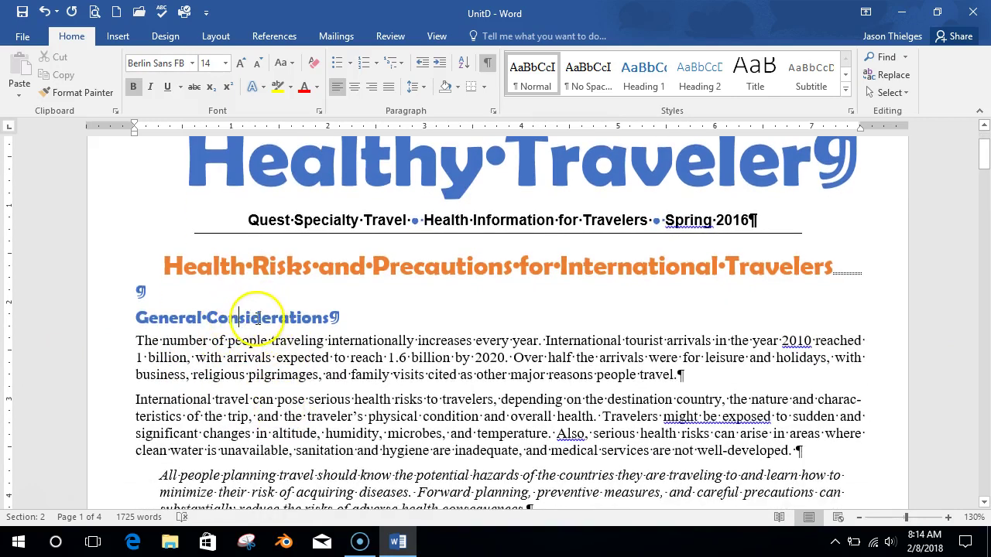
click(215, 37)
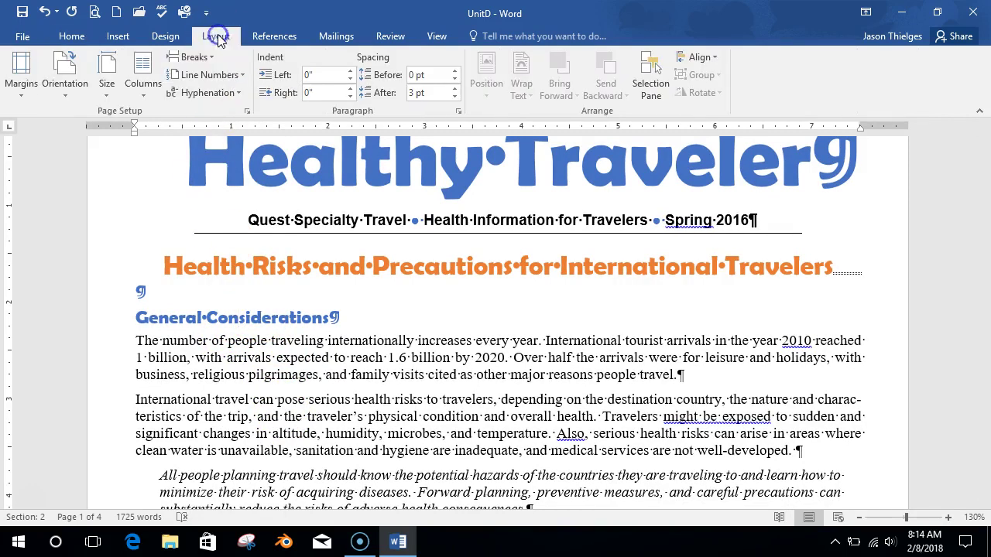
click(141, 73)
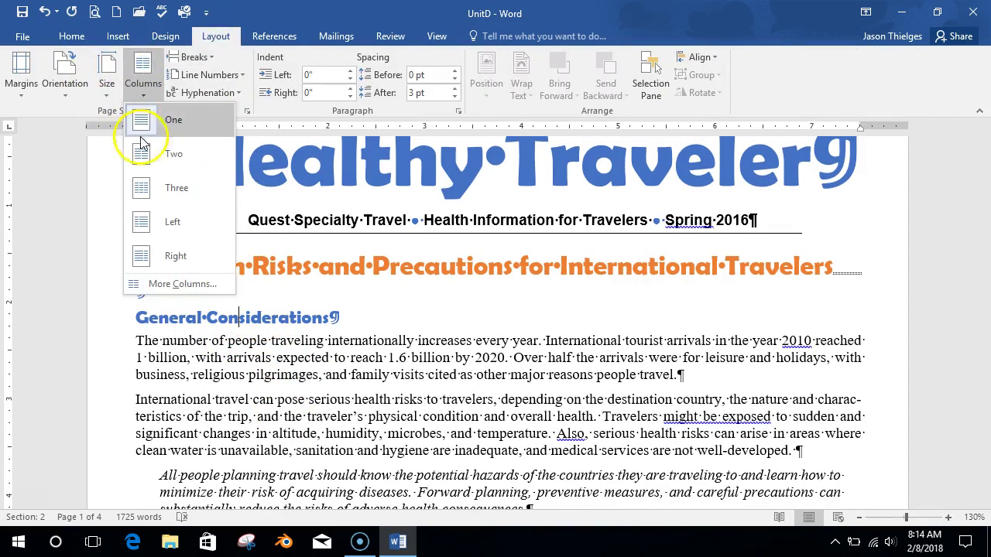
click(177, 155)
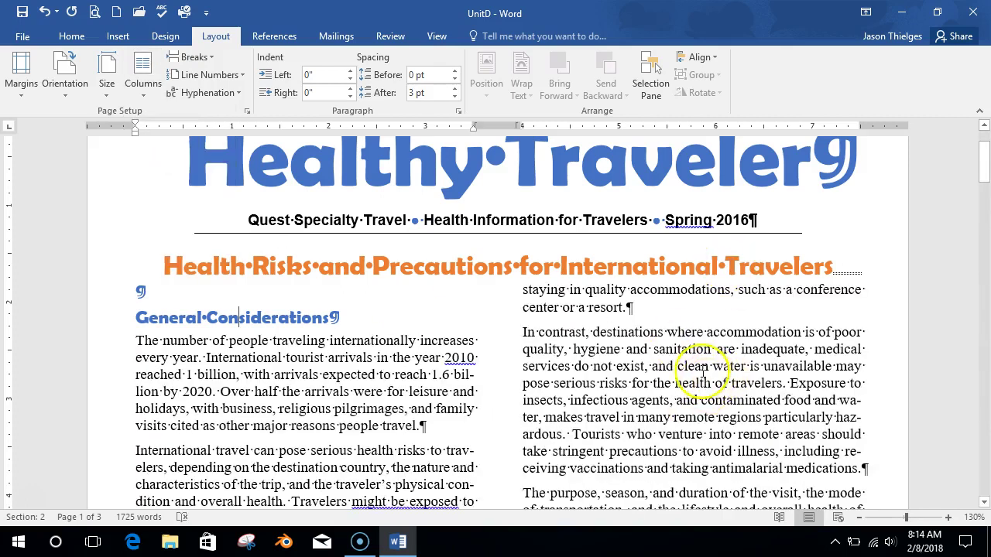
- Delete the empty paragraph above the General Considerations heading and place the cursor in the orange headline
click(165, 293)
key(Delete)
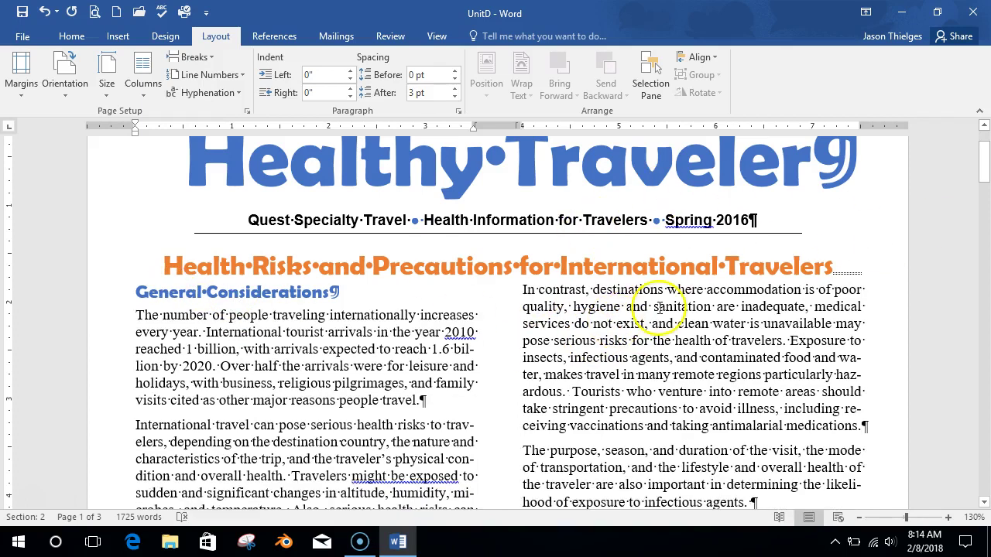
click(302, 349)
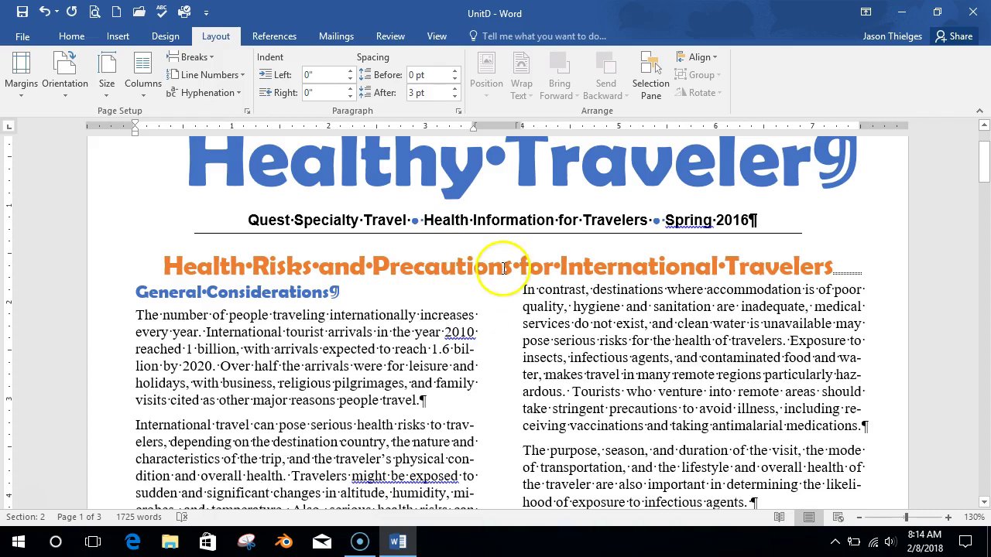
click(464, 268)
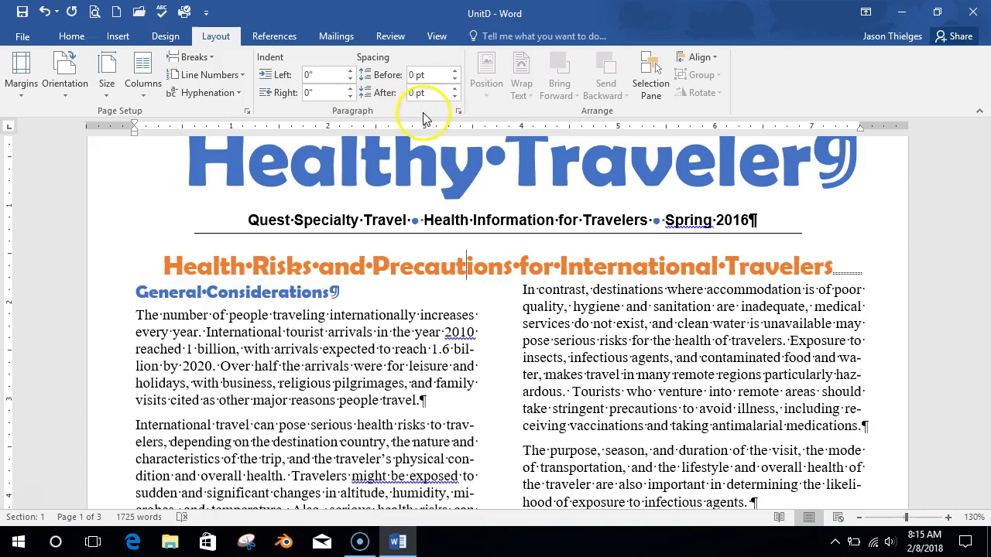
- Set the spacing after the orange headline paragraph to 12 pt
click(458, 113)
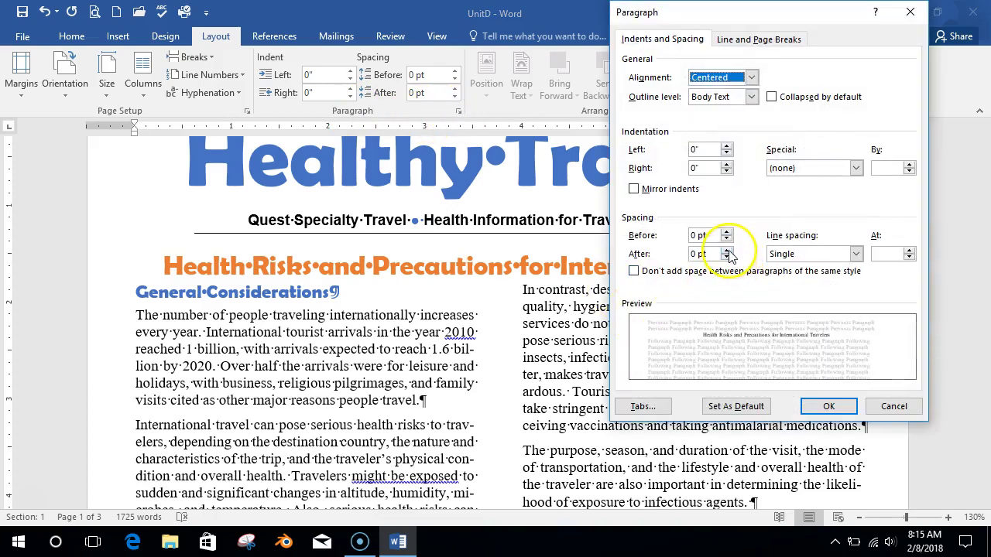
click(728, 251)
click(728, 250)
click(829, 407)
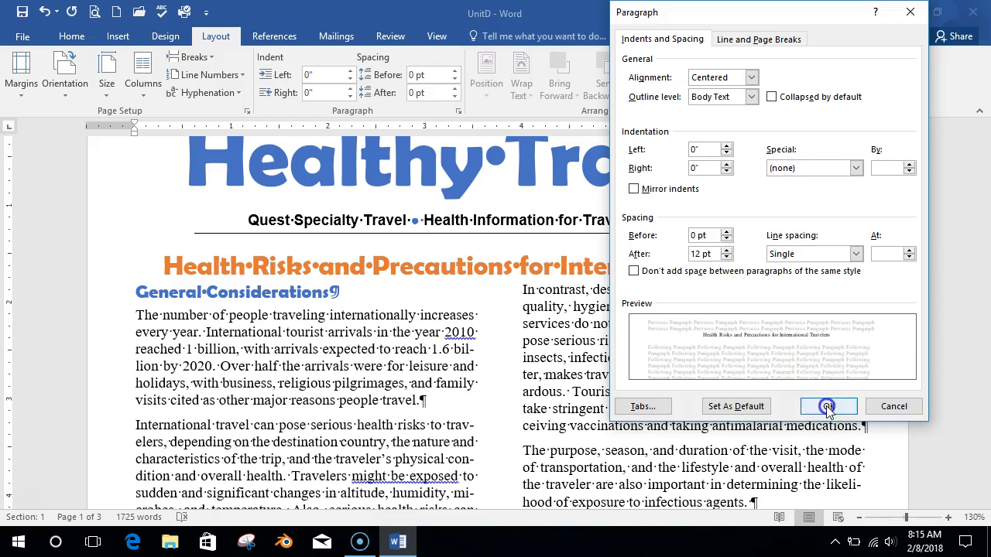
scroll(298, 349, down, 3)
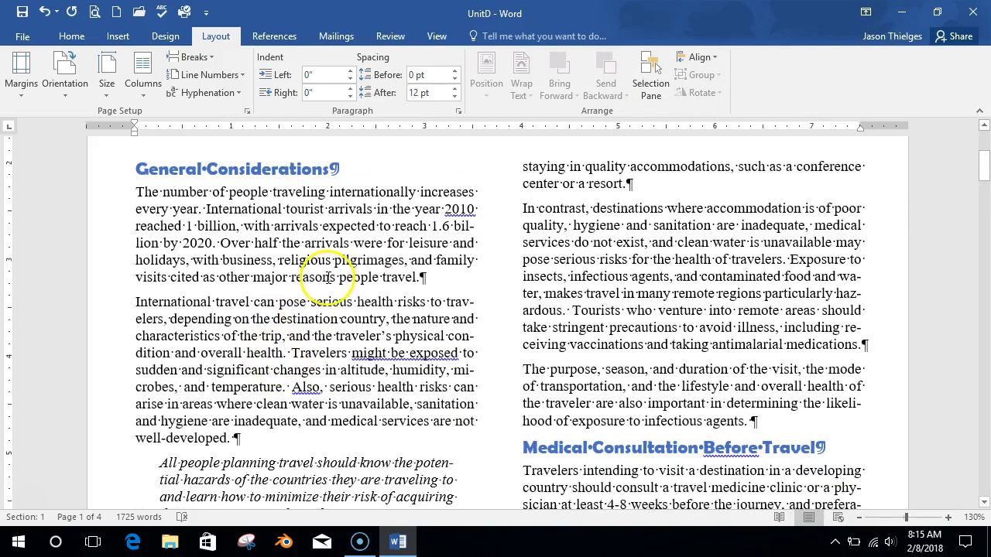
scroll(336, 277, down, 1)
scroll(343, 299, up, 6)
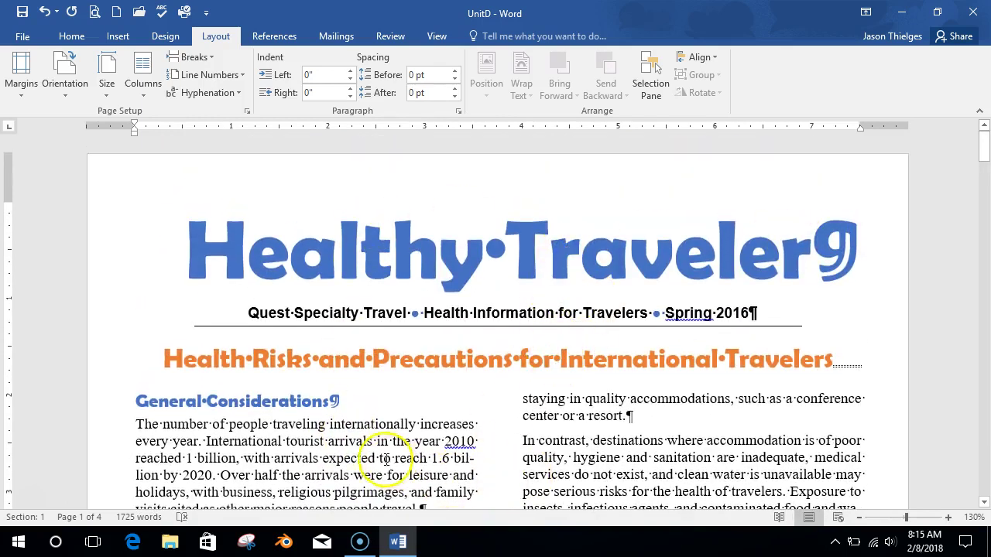
- Place the cursor at the start of the heading "Malaria: A Serious Health Risk for Travelers"
scroll(340, 426, down, 3)
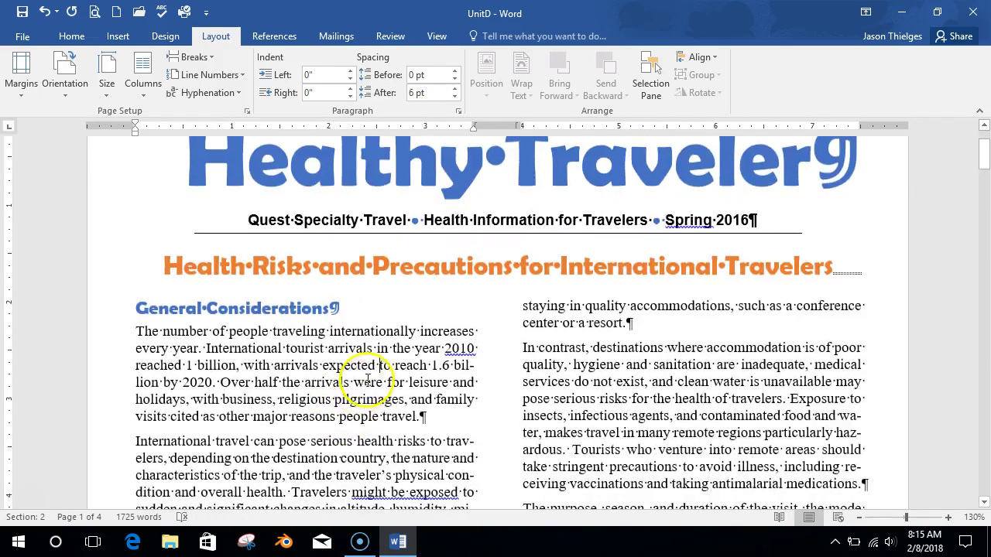
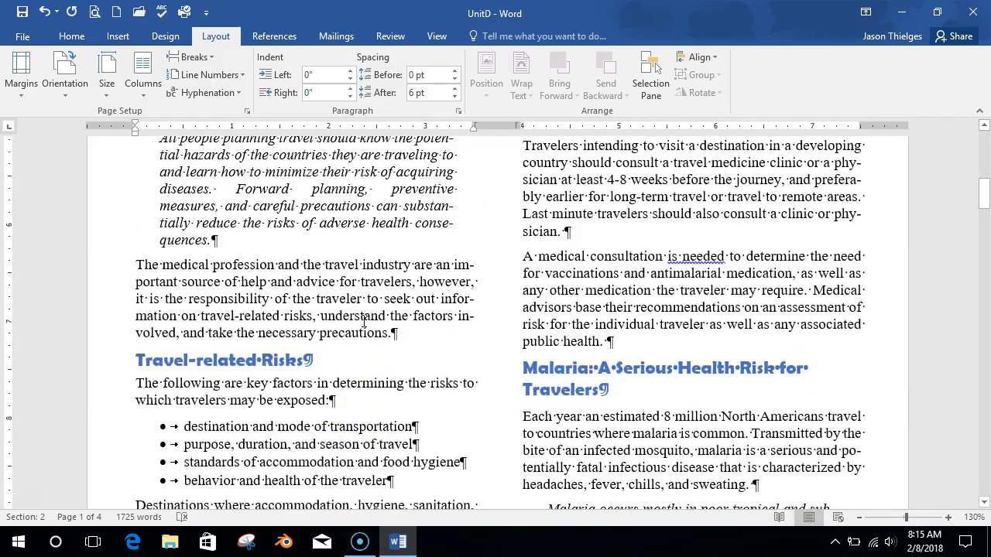
scroll(367, 356, up, 3)
scroll(366, 333, down, 11)
scroll(381, 356, down, 2)
scroll(392, 361, up, 1)
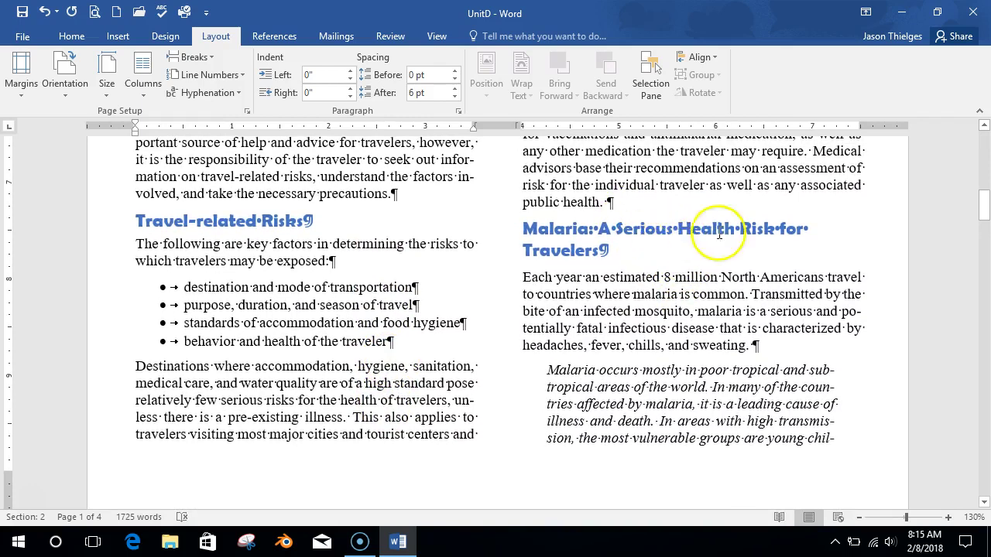
click(525, 229)
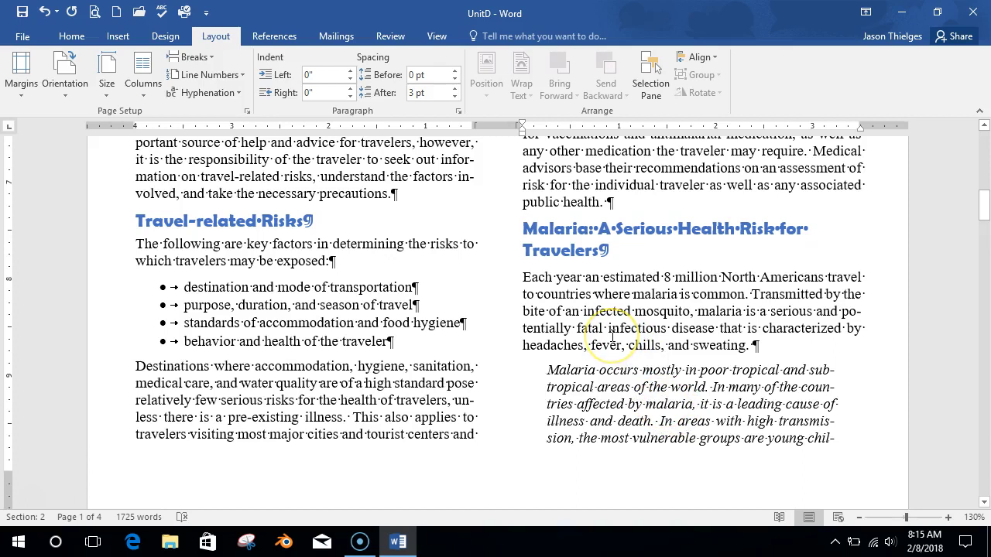
triple_click(521, 248)
click(523, 229)
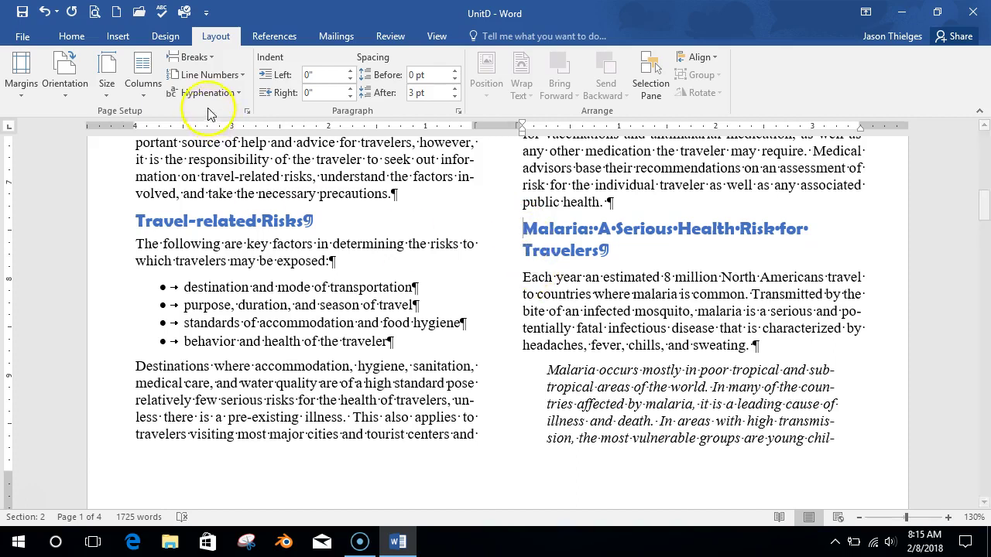
click(193, 59)
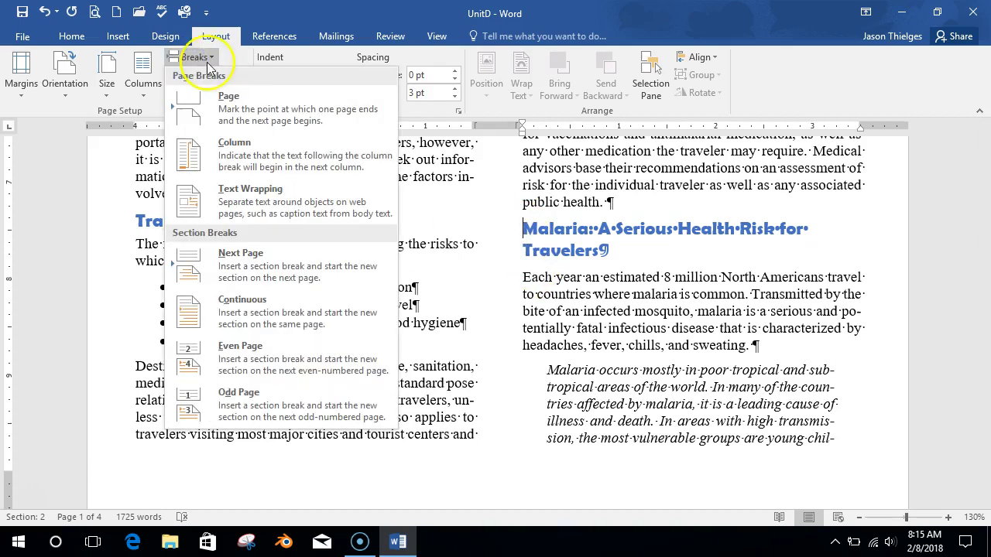
click(243, 114)
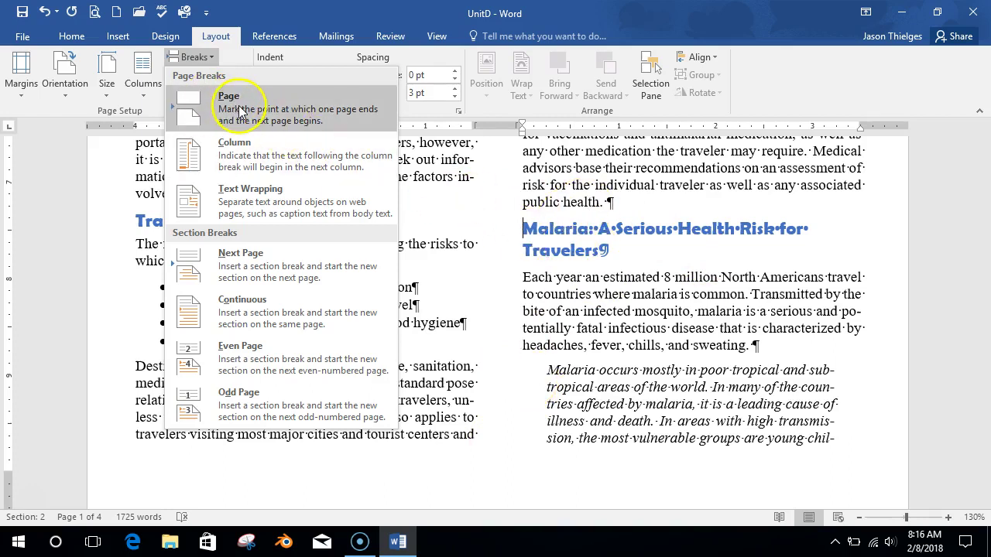
click(194, 57)
click(194, 56)
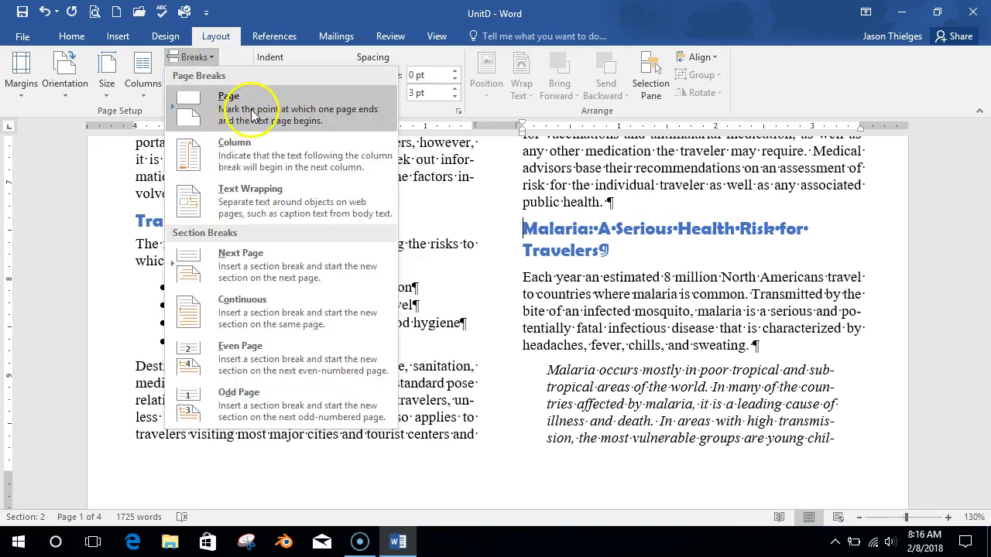
click(619, 263)
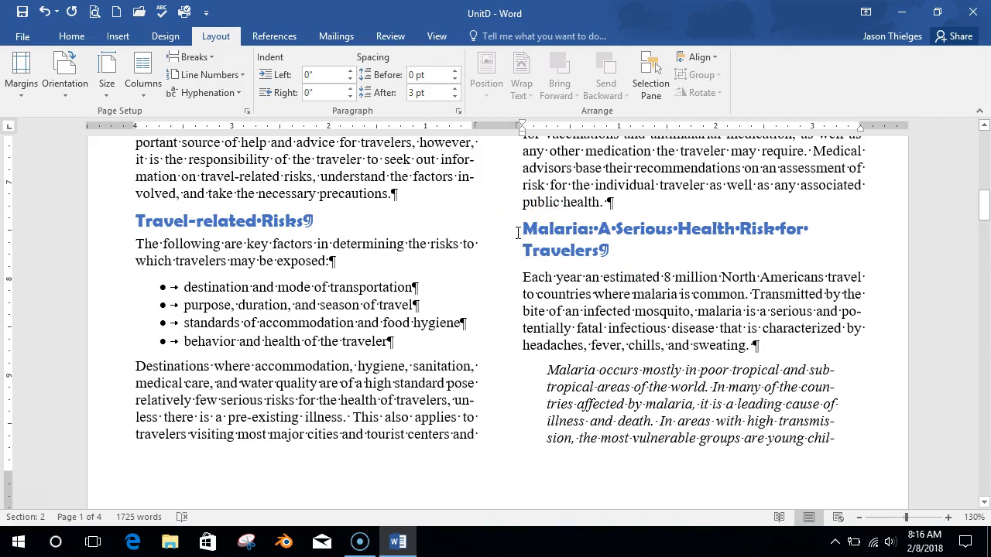
- Insert a page break before the heading "Malaria: A Serious Health Risk for Travelers" and check its marker
key(ctrl+Return)
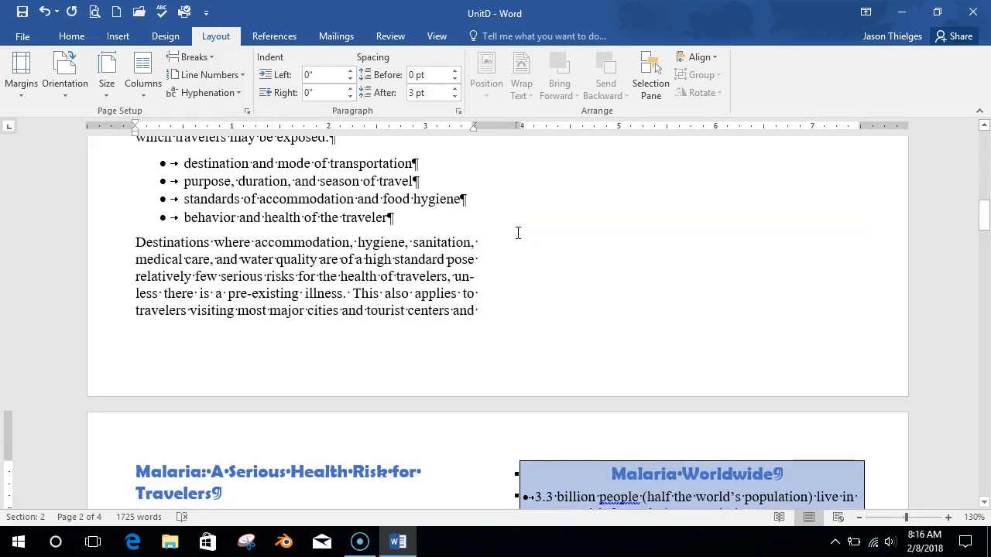
scroll(659, 405, up, 4)
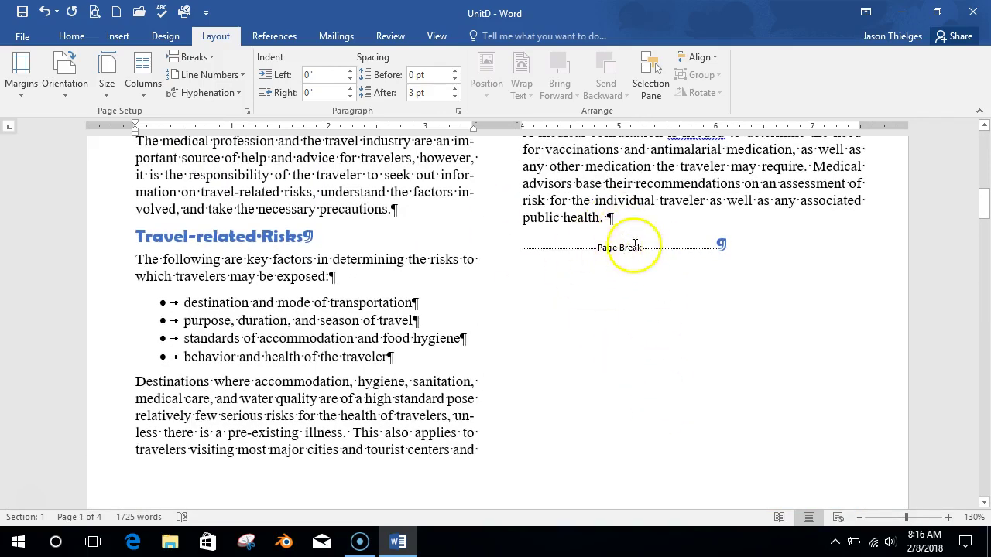
click(621, 251)
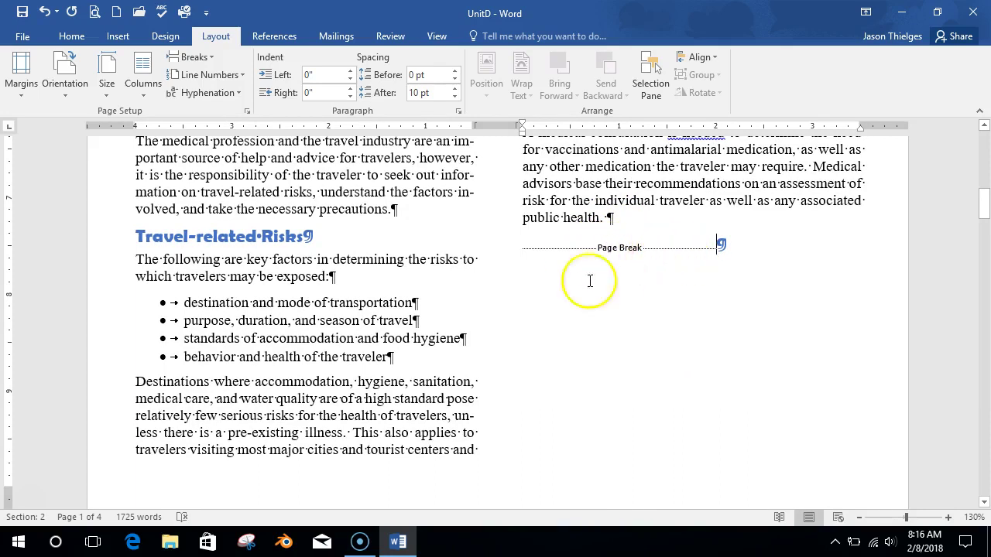
- Examine the layout of page 2 from the Malaria heading to Medical Kit and Personal Items, and view the available break types
scroll(554, 309, down, 3)
scroll(554, 310, down, 4)
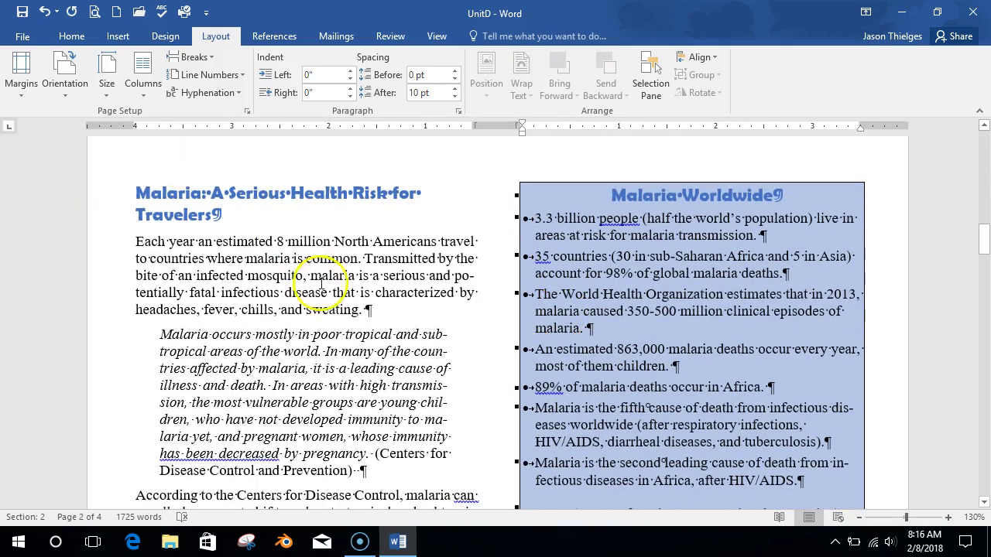
scroll(320, 302, down, 7)
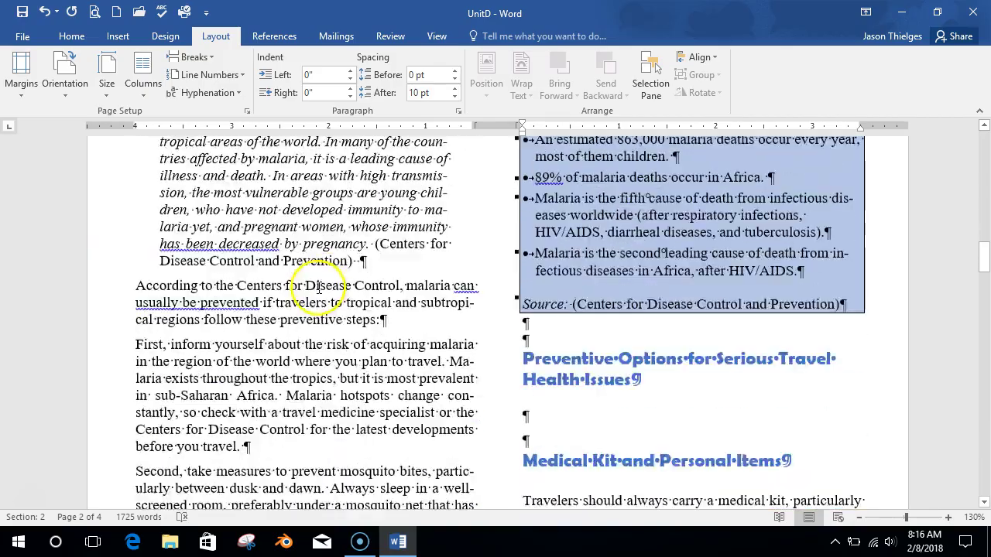
scroll(320, 299, down, 4)
scroll(325, 298, up, 10)
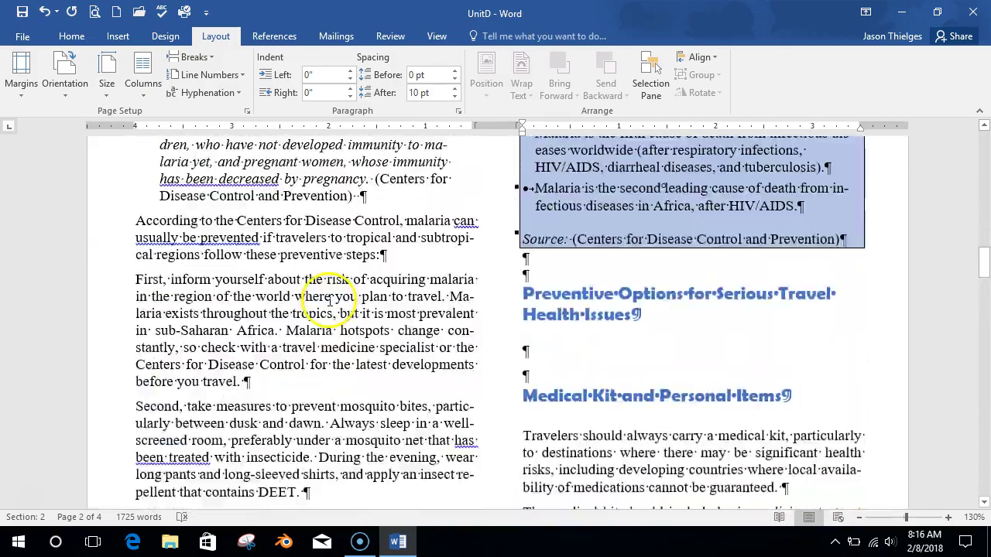
scroll(330, 301, up, 1)
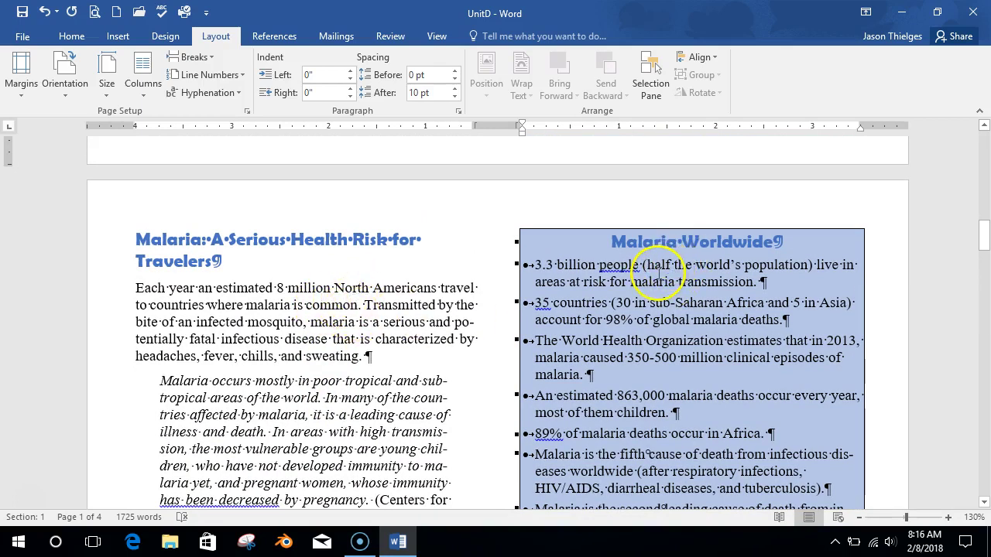
click(195, 56)
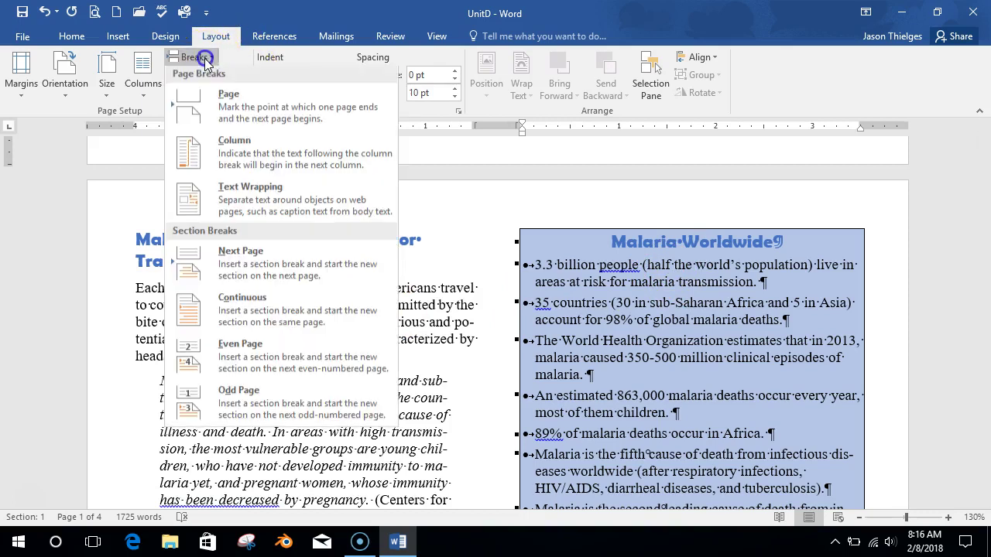
click(398, 8)
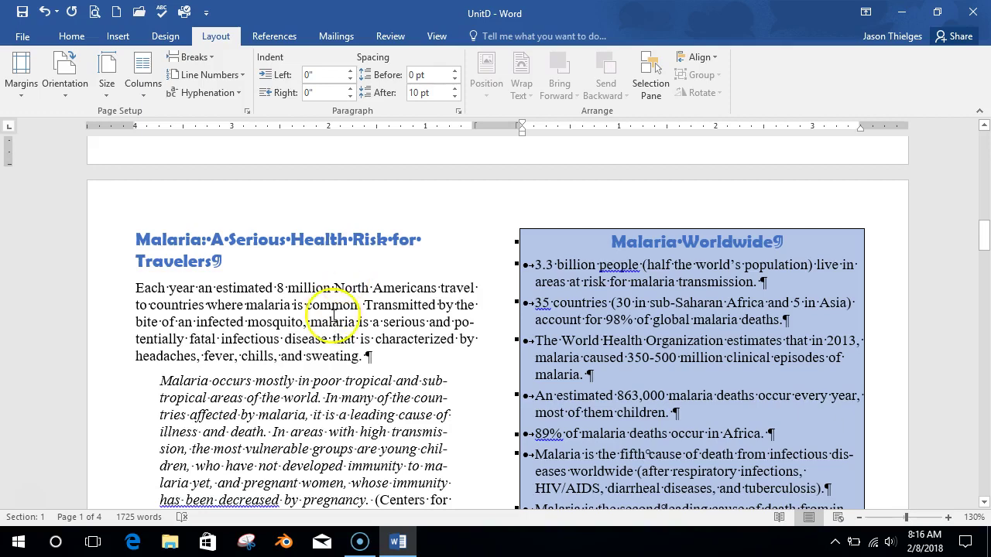
- Add page numbers at the bottom of the pages in the Plain Number 2 style
scroll(271, 326, up, 15)
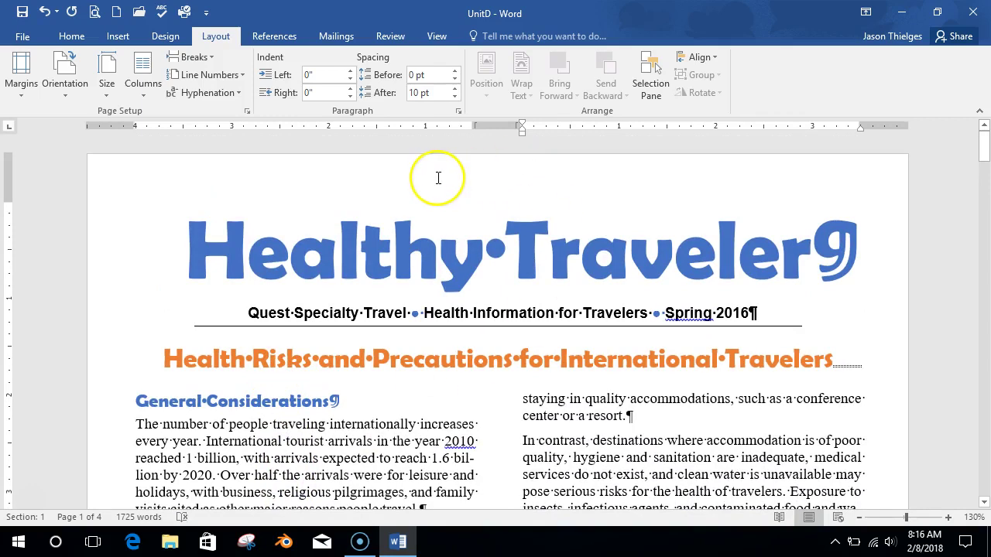
click(120, 36)
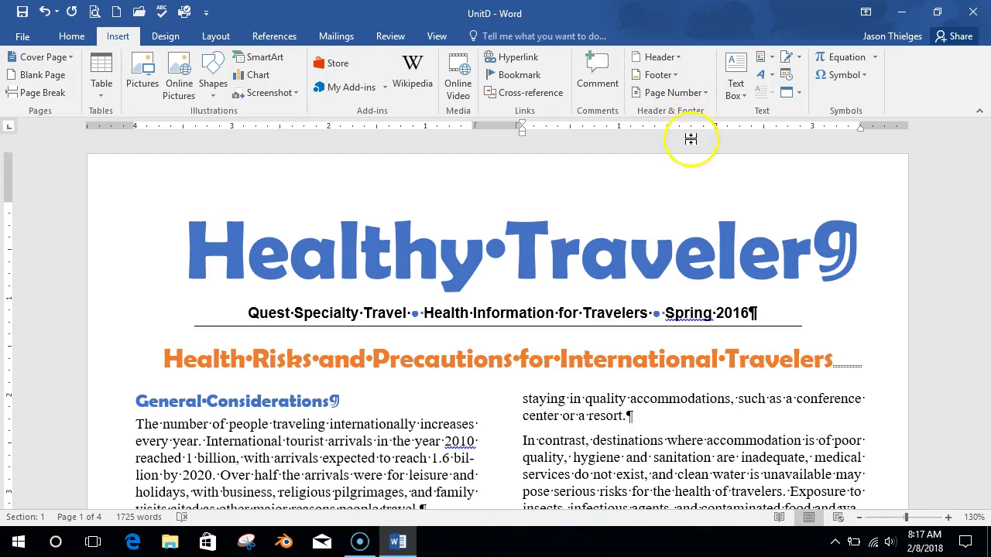
click(707, 94)
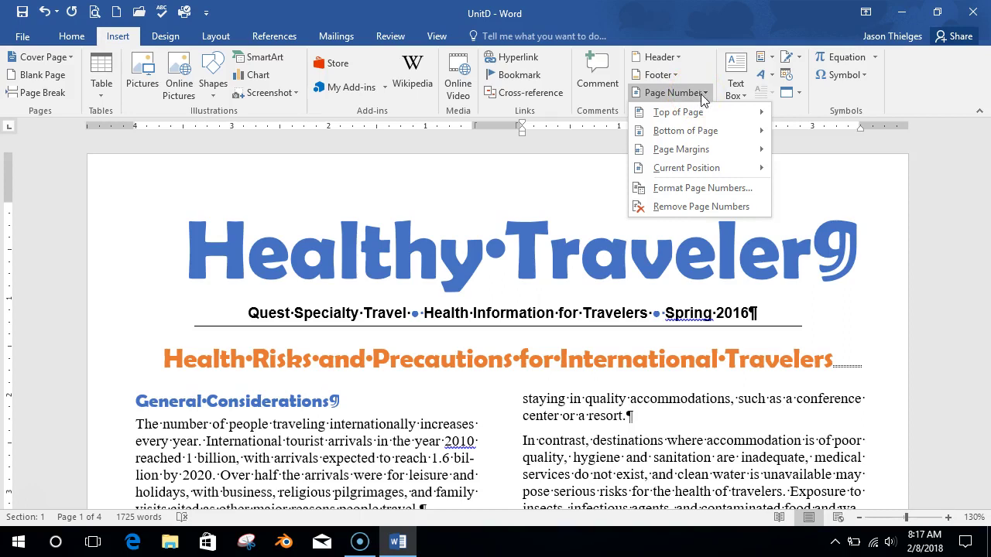
click(706, 114)
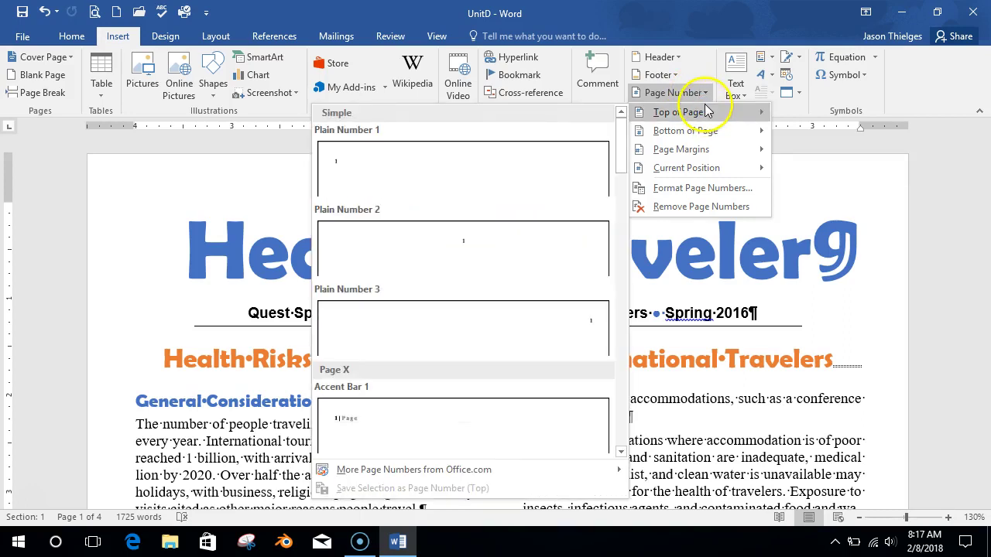
mouse_move(714, 131)
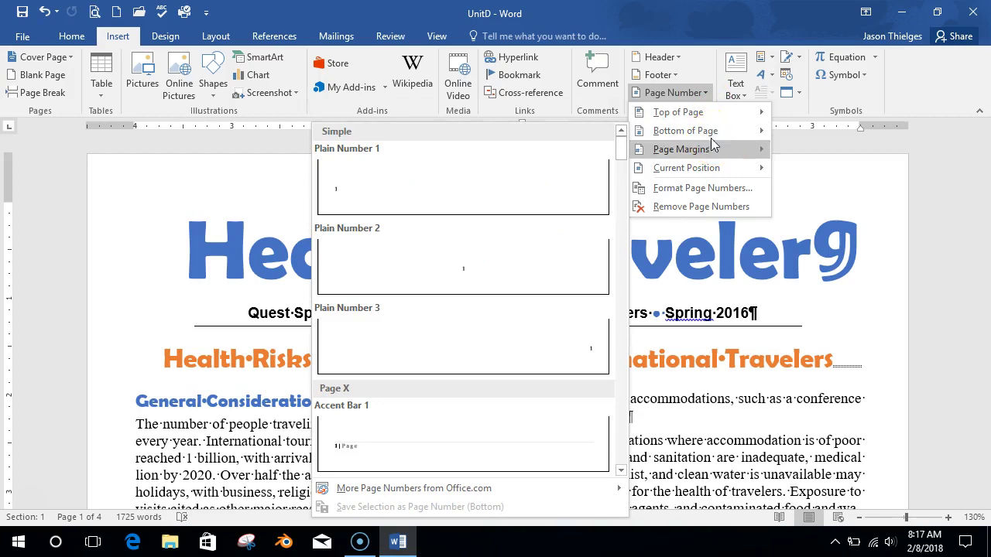
click(724, 133)
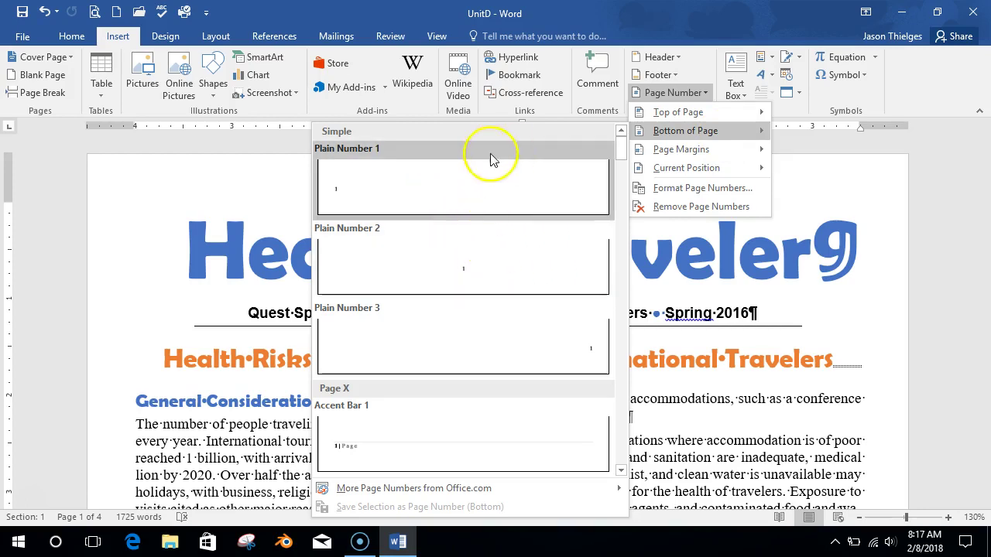
click(486, 267)
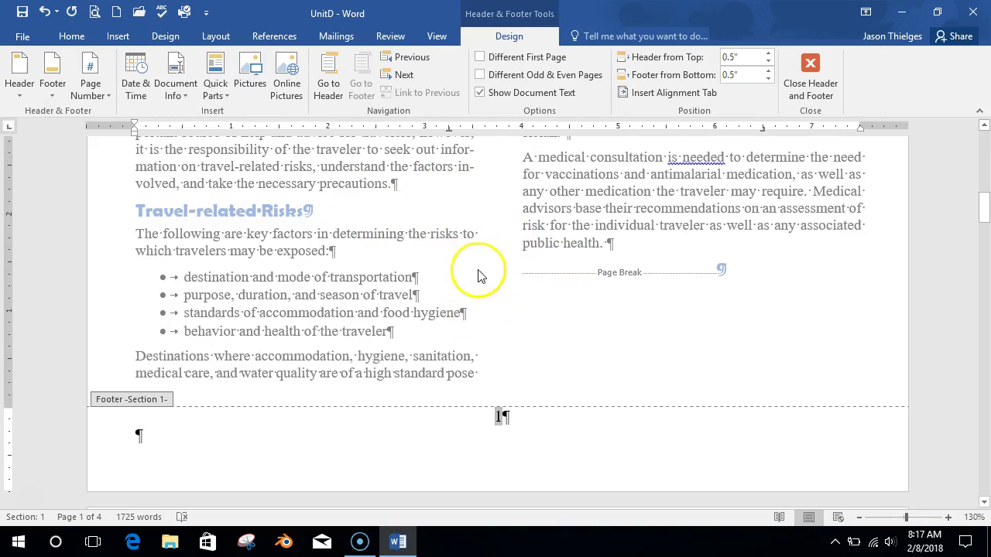
- Check the footer page numbers from the first page through the last page of the newsletter
scroll(542, 356, down, 3)
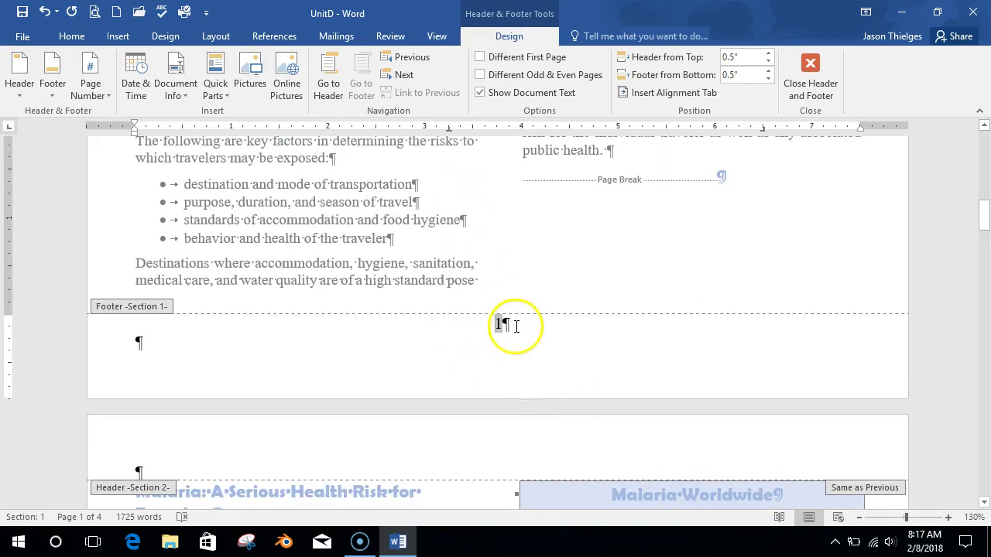
scroll(517, 325, down, 15)
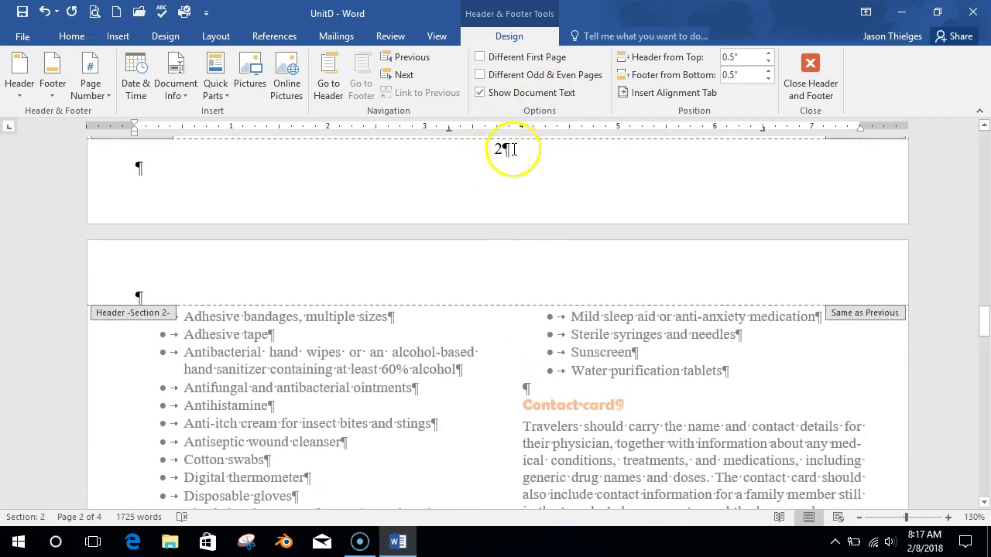
scroll(540, 158, down, 1)
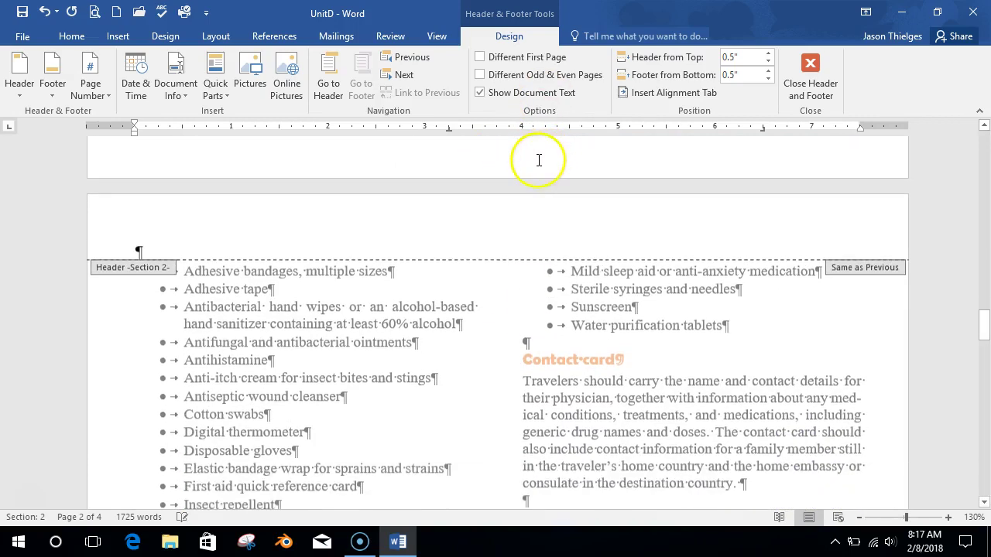
scroll(483, 263, down, 20)
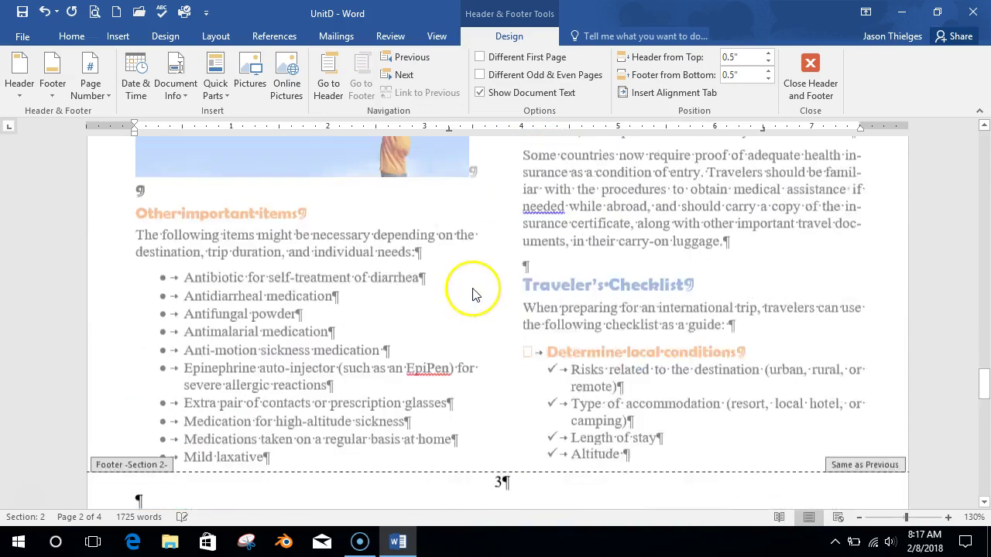
scroll(479, 287, down, 2)
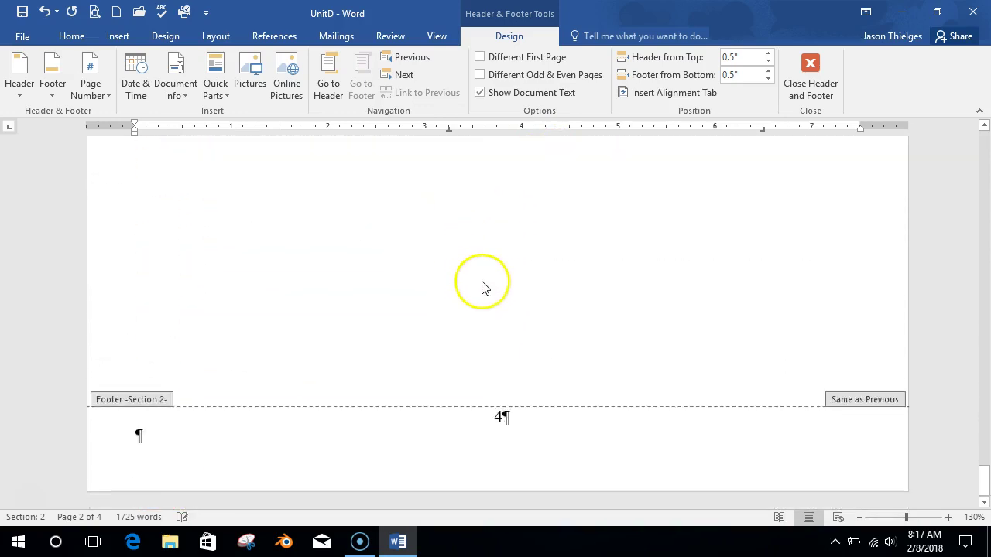
scroll(476, 292, up, 15)
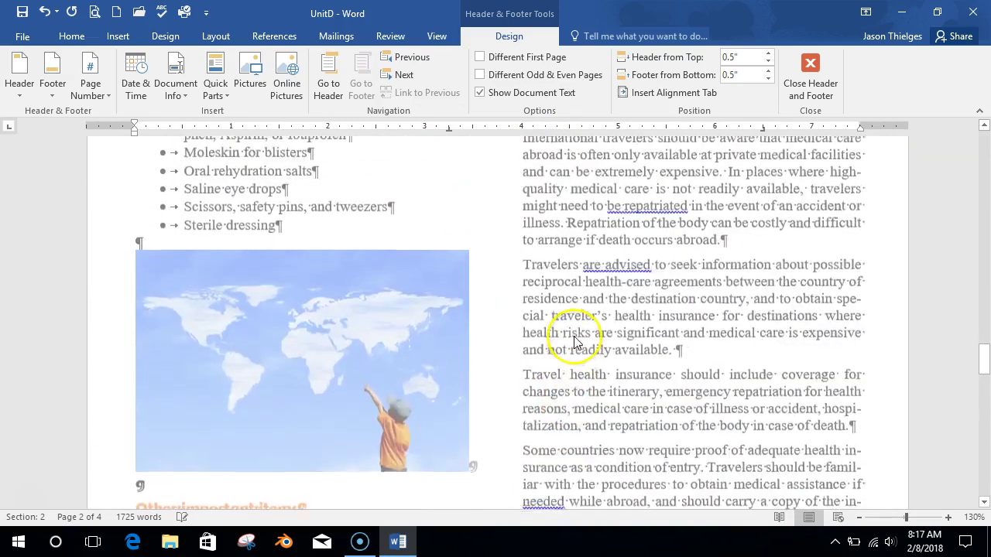
- Close header and footer editing from the first page and return to the body text
scroll(565, 360, up, 15)
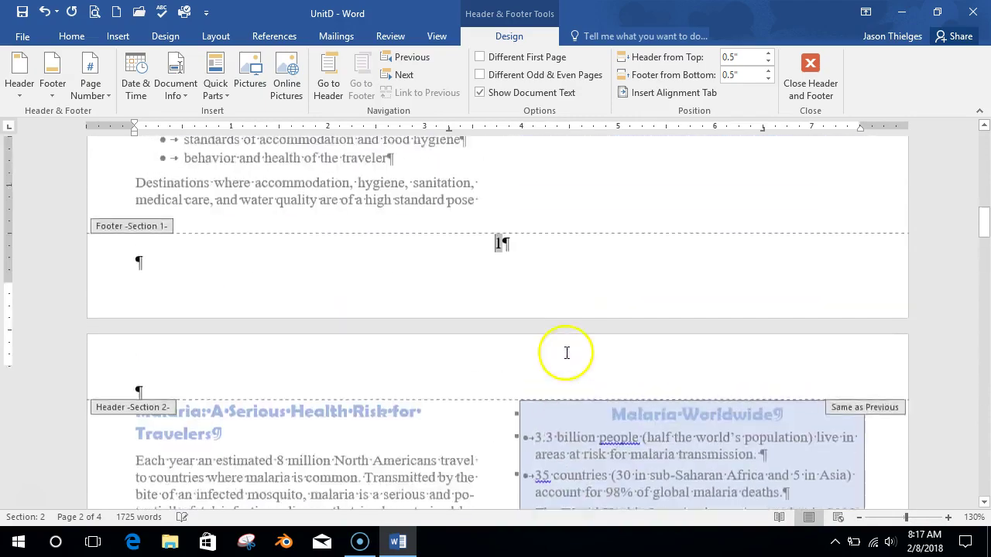
scroll(561, 364, up, 6)
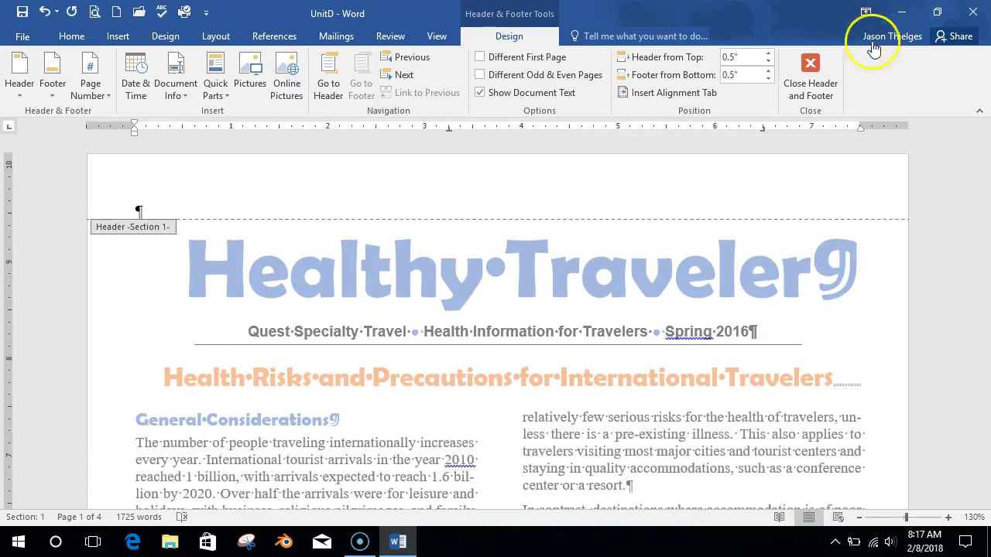
click(810, 72)
scroll(596, 326, down, 7)
scroll(588, 322, up, 10)
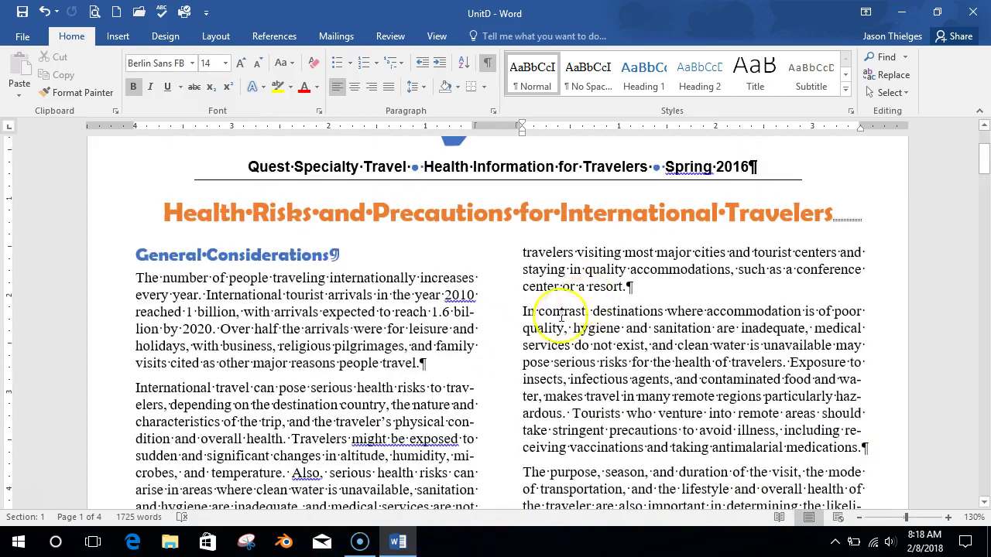
- Open the header area of page 1 for editing and close it again
scroll(569, 308, up, 4)
double_click(557, 177)
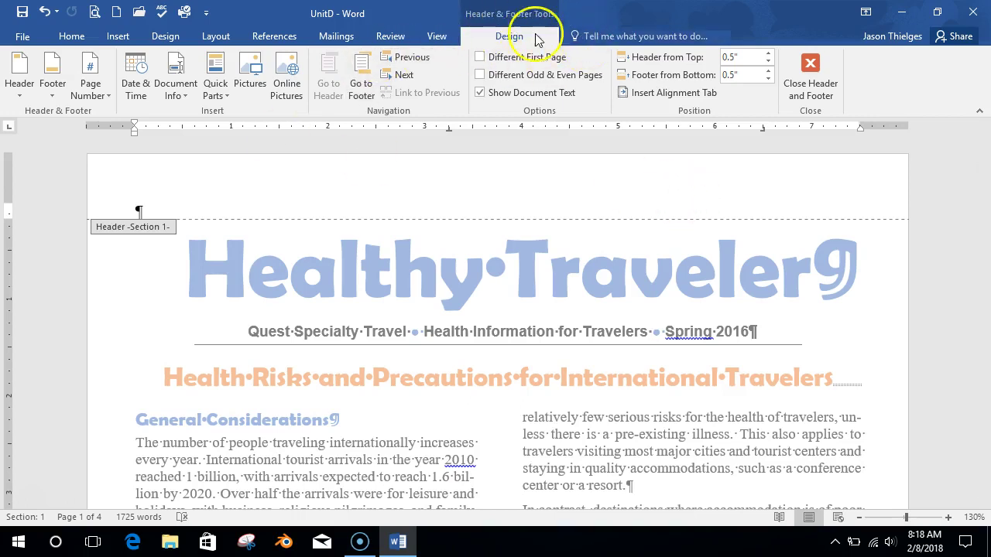
click(811, 74)
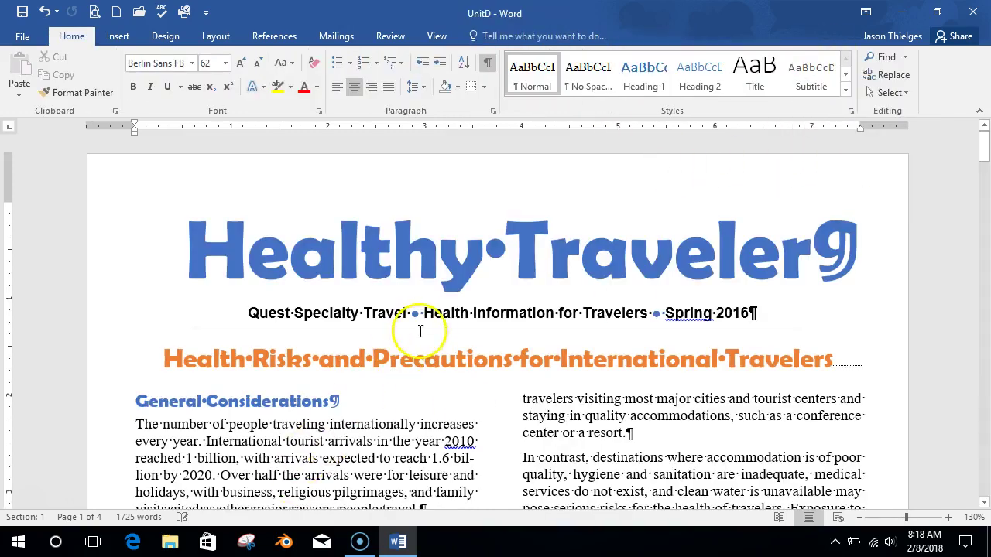
- Open the page 1 footer for editing and examine the page numbers in the footers of pages 1 and 2
scroll(495, 287, down, 20)
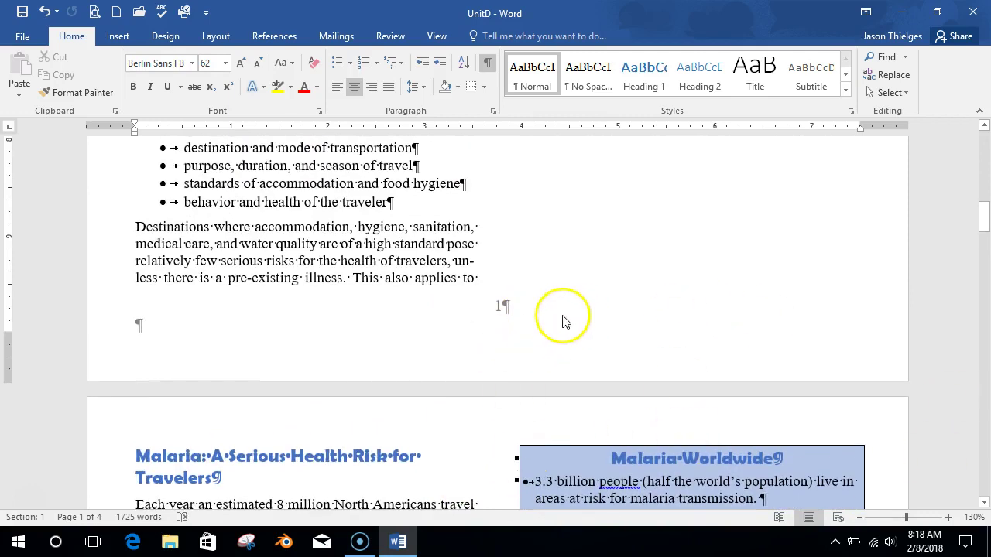
double_click(568, 319)
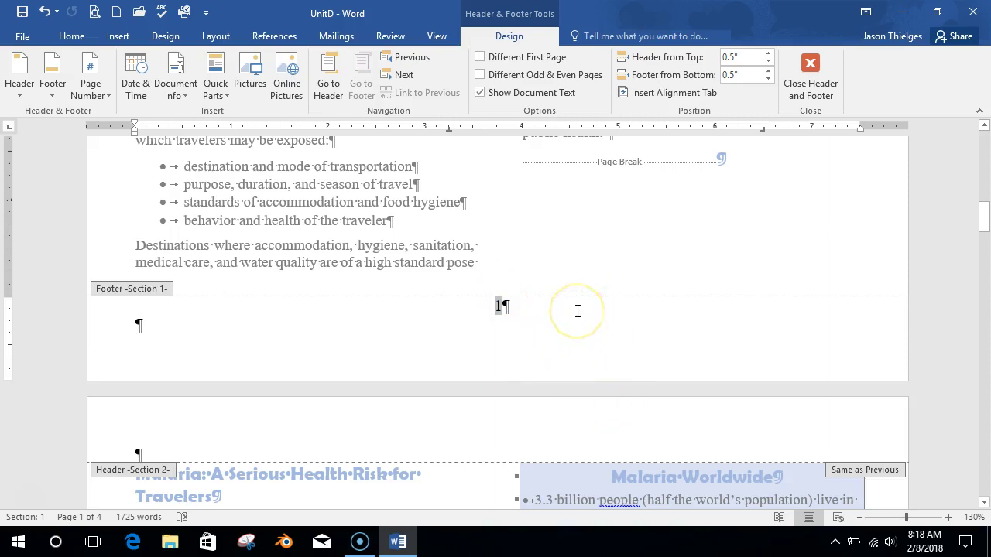
scroll(609, 323, up, 10)
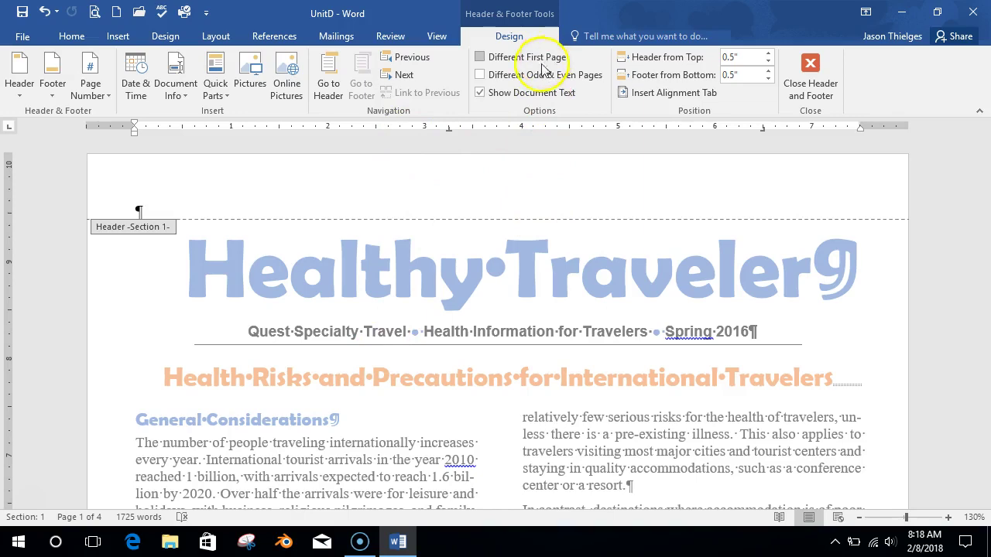
scroll(534, 314, down, 2)
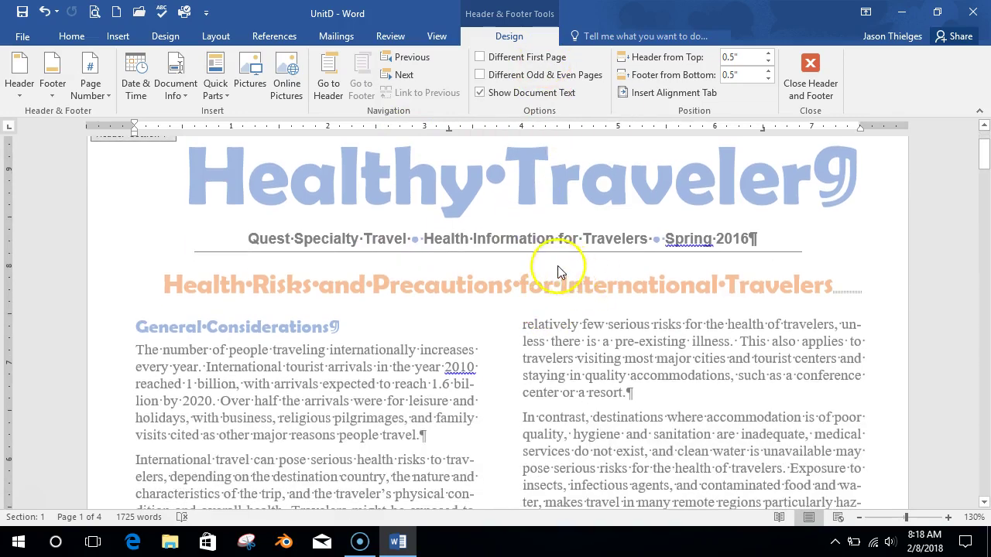
scroll(542, 286, down, 15)
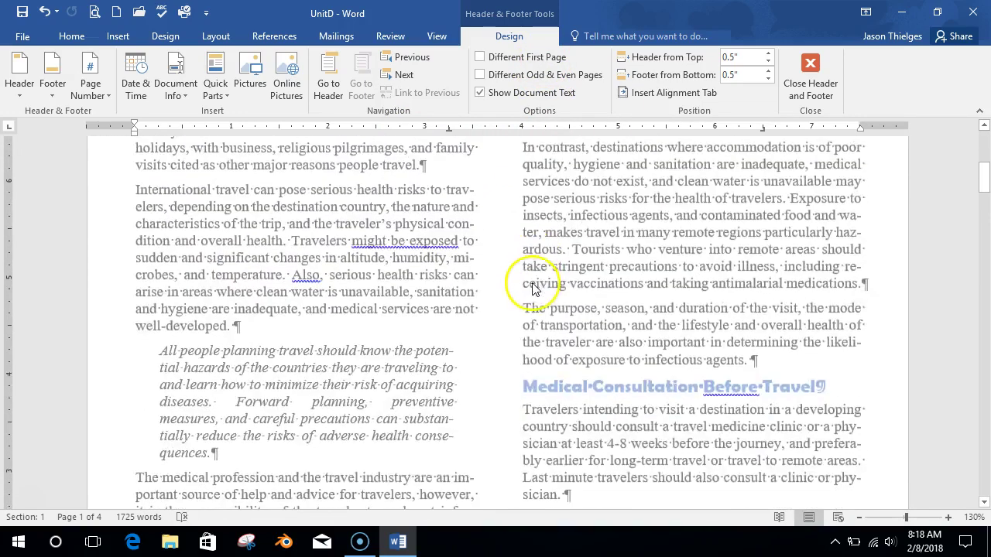
scroll(521, 296, down, 1)
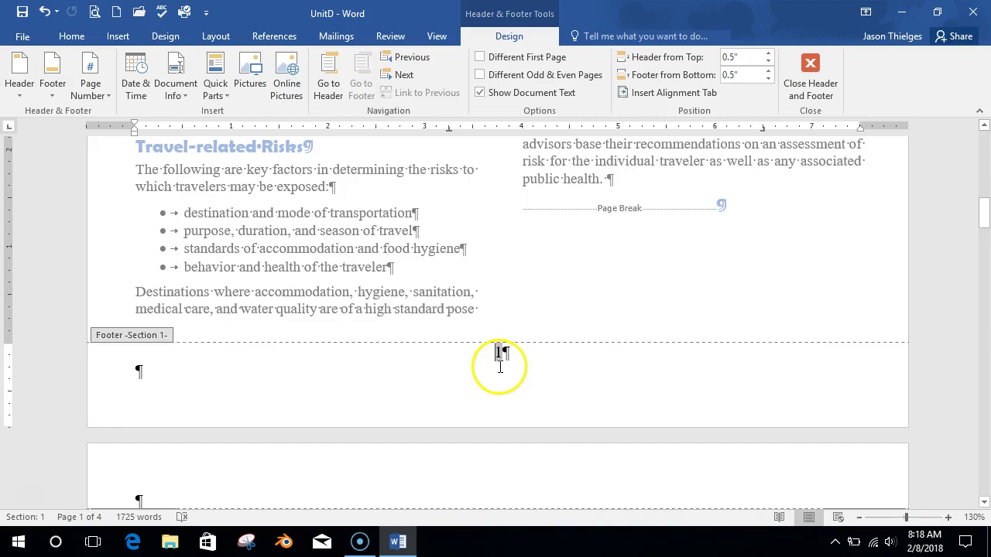
scroll(499, 360, down, 20)
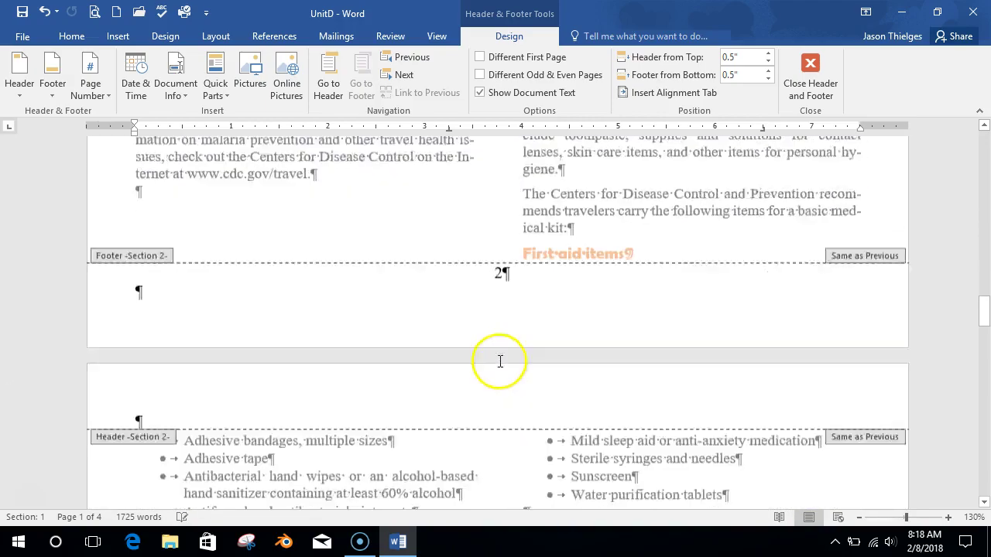
scroll(521, 326, up, 10)
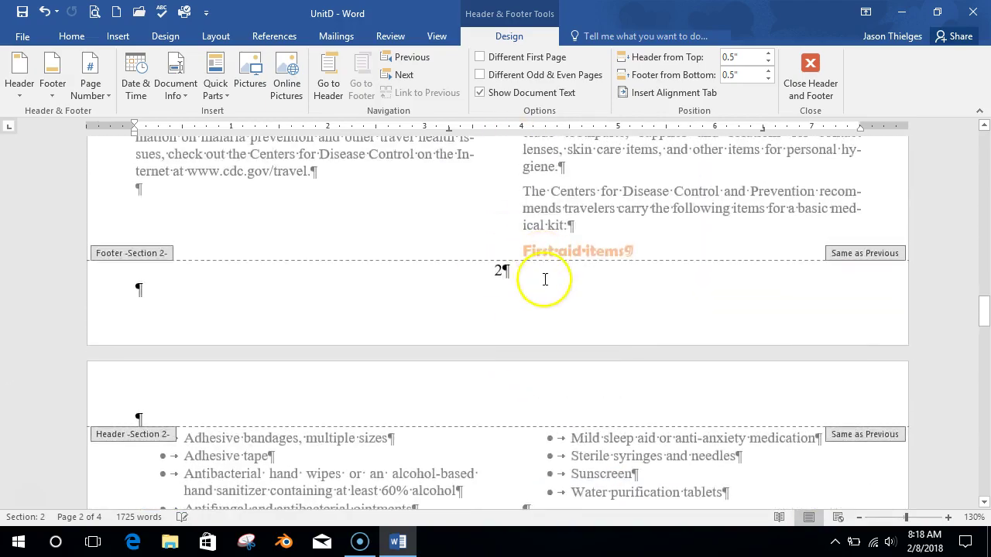
scroll(714, 312, up, 10)
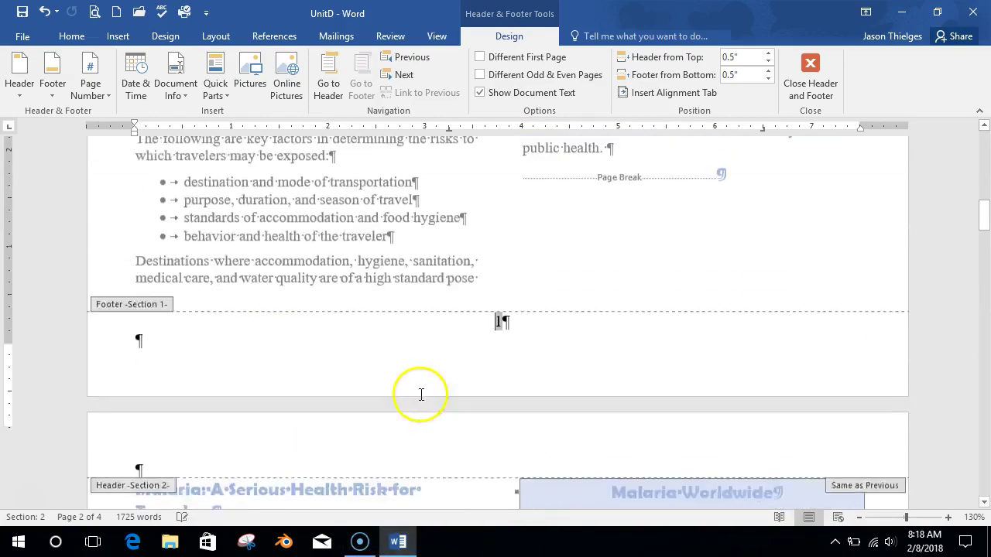
- Turn on Different First Page for Section 1 from the page 1 footer
scroll(422, 395, up, 10)
scroll(548, 406, down, 5)
scroll(548, 407, down, 3)
click(527, 401)
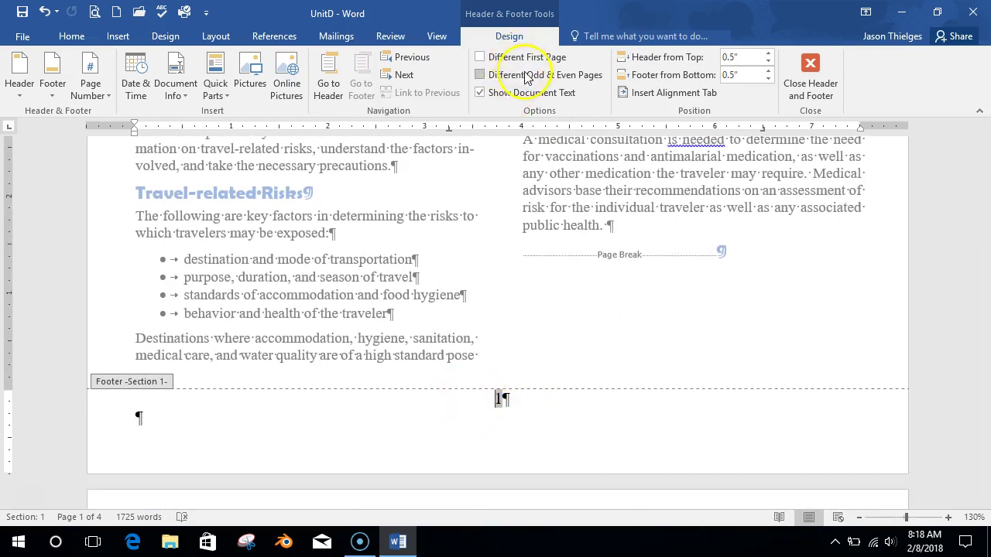
click(480, 58)
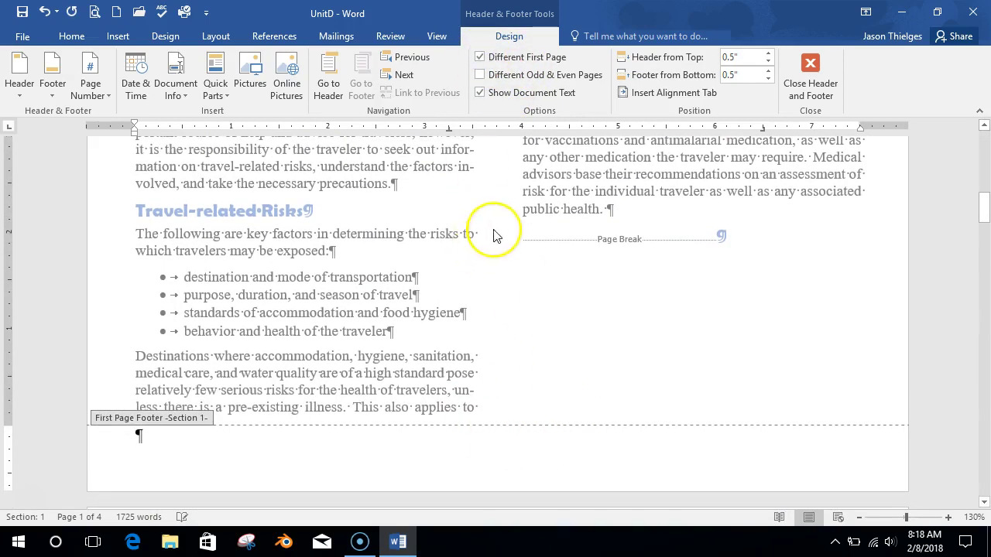
- Check the first page footer against the page numbering in the following pages' footers
scroll(516, 206, down, 2)
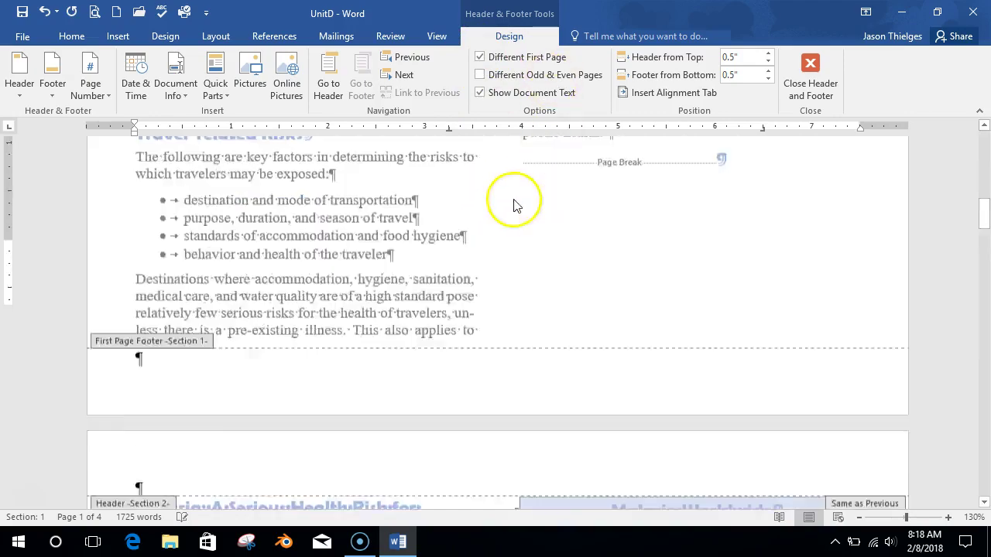
scroll(531, 297, up, 4)
scroll(533, 297, up, 3)
scroll(467, 289, down, 4)
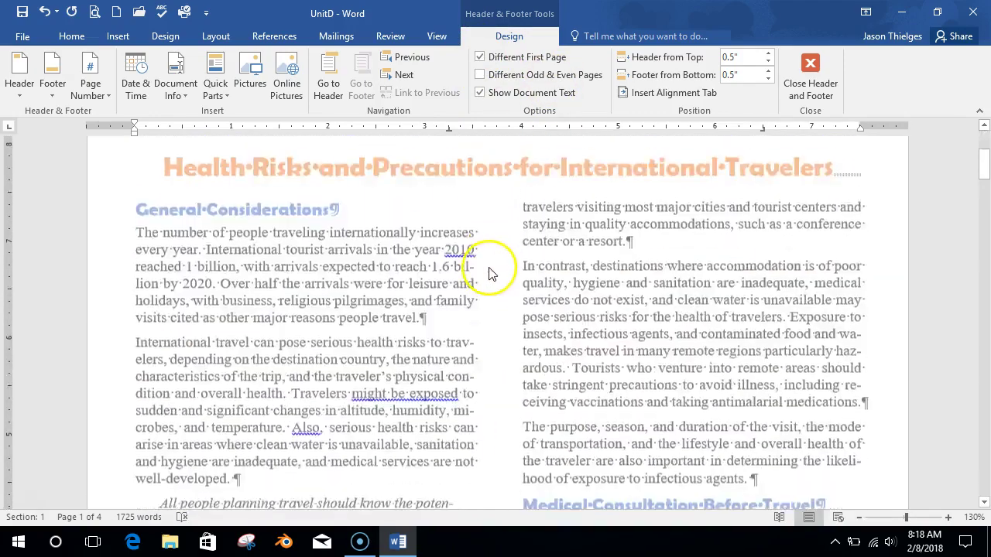
scroll(490, 265, down, 10)
scroll(488, 263, up, 10)
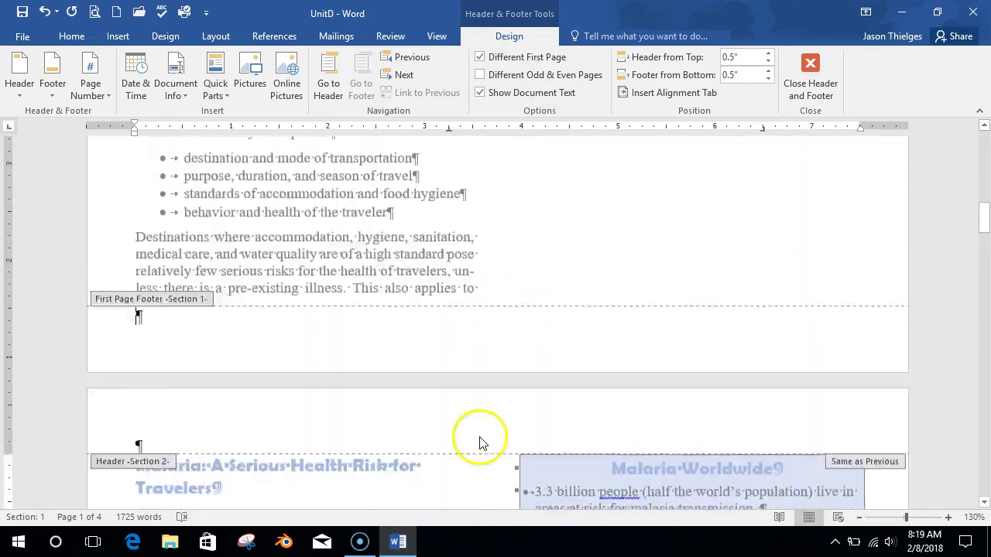
scroll(460, 380, down, 10)
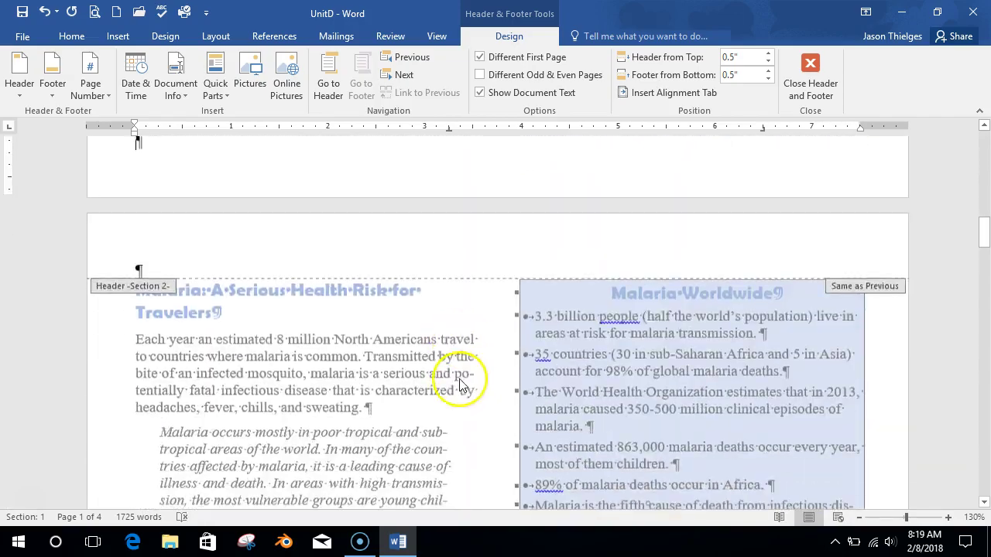
scroll(474, 364, down, 15)
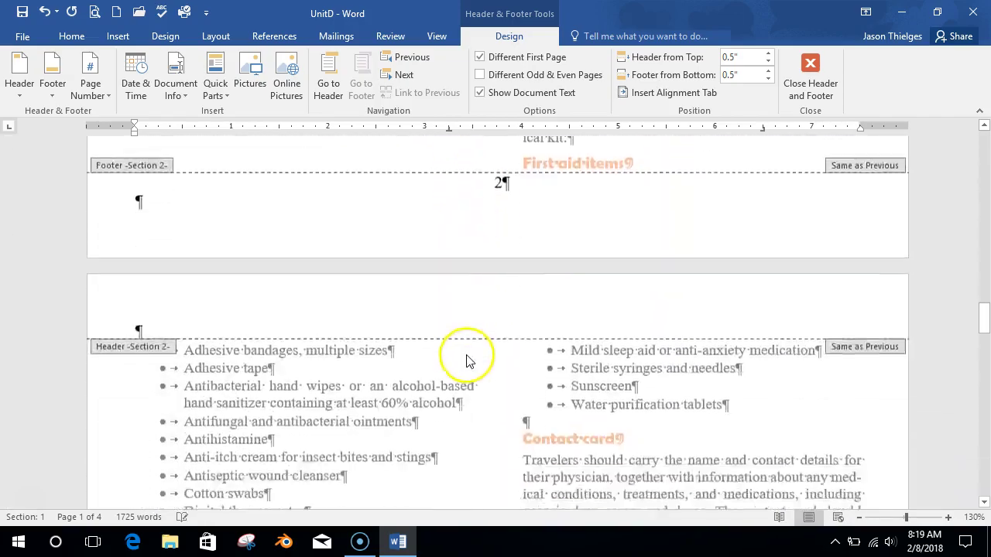
scroll(457, 366, down, 5)
scroll(465, 364, up, 15)
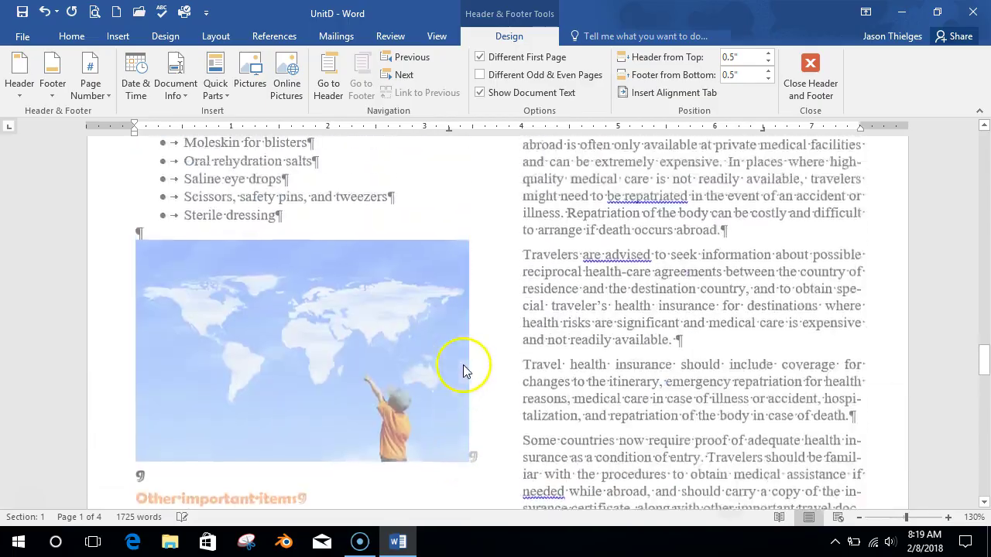
scroll(474, 358, up, 15)
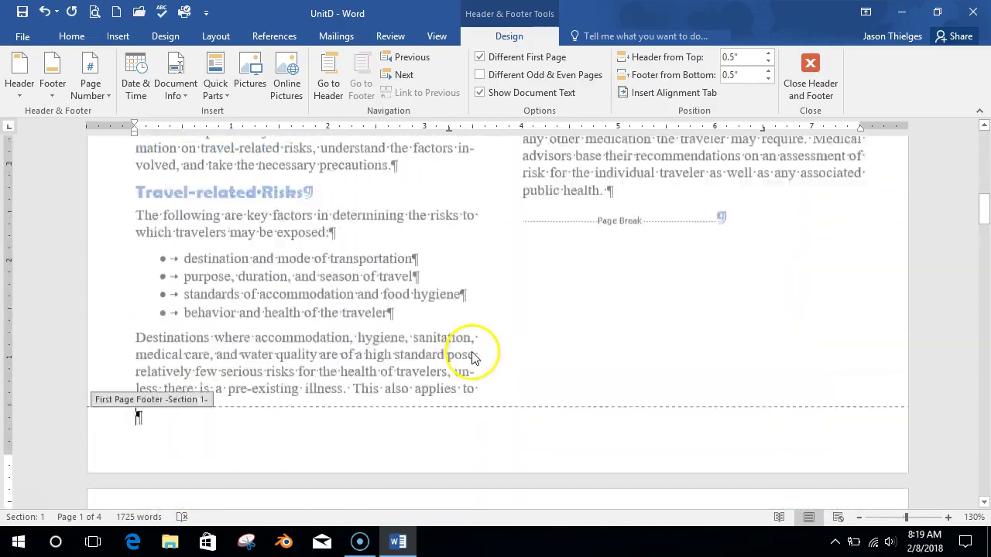
- Enter "Healthy Traveler: Travel and Health Information" at the center tab stop of the first page header
scroll(474, 353, up, 5)
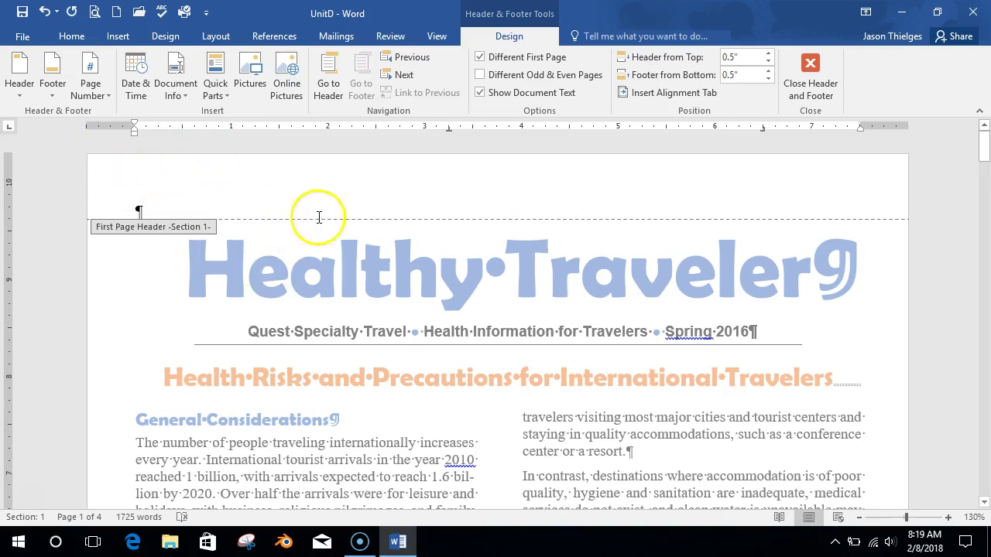
click(273, 208)
key(Tab)
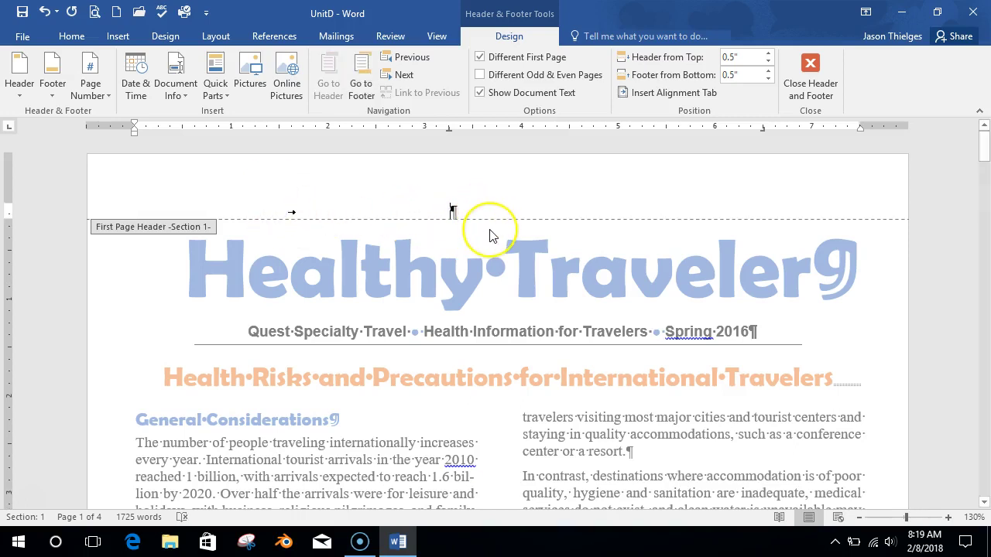
text(Health)
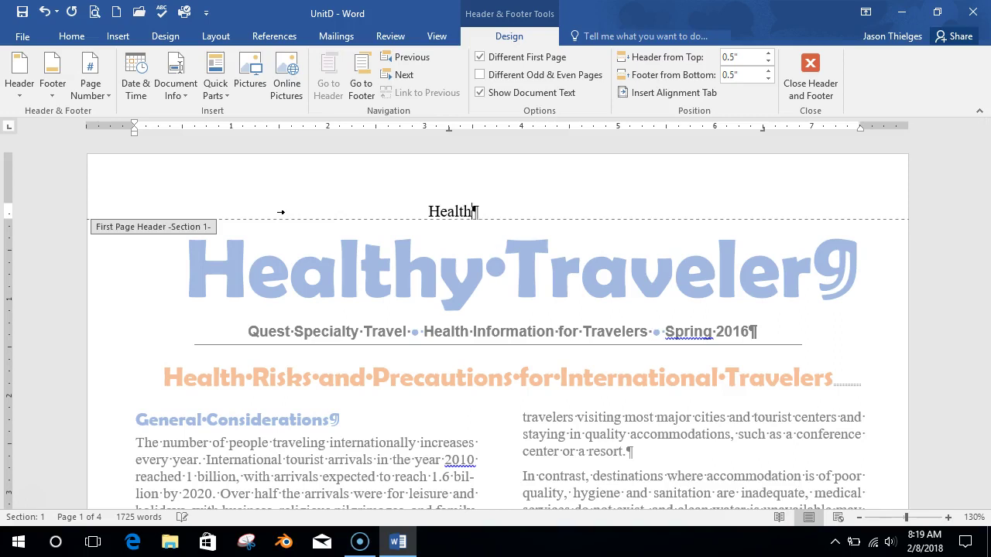
text(y Traveler)
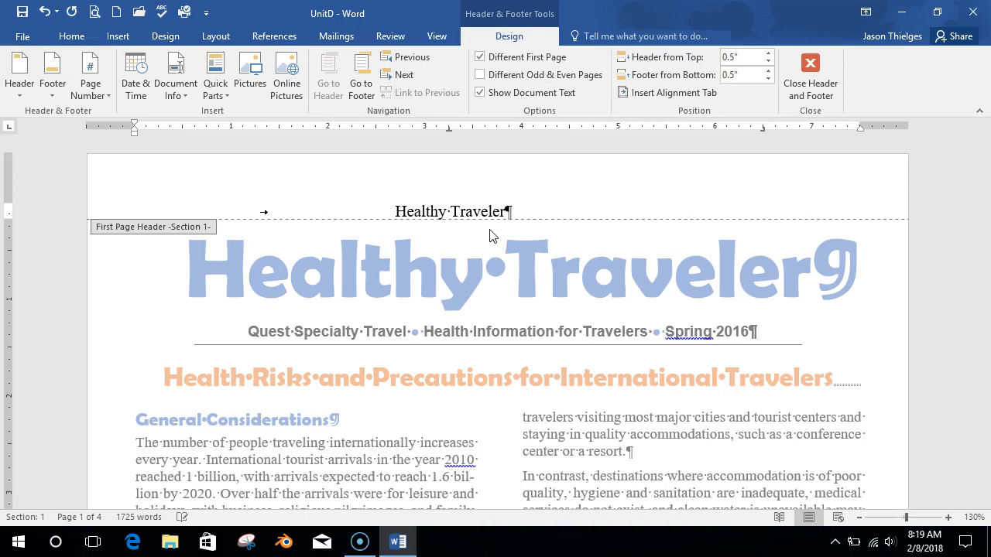
text(:)
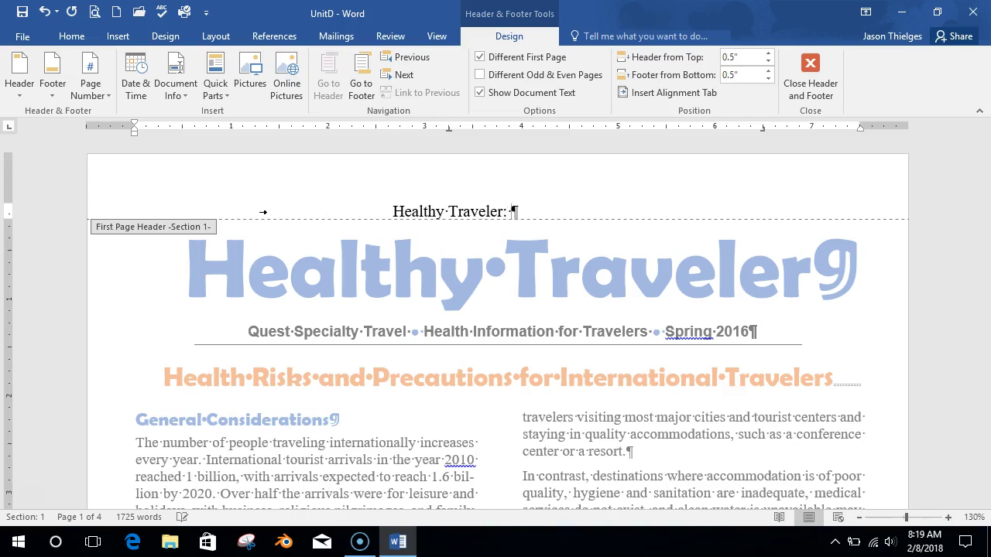
text( Travel and )
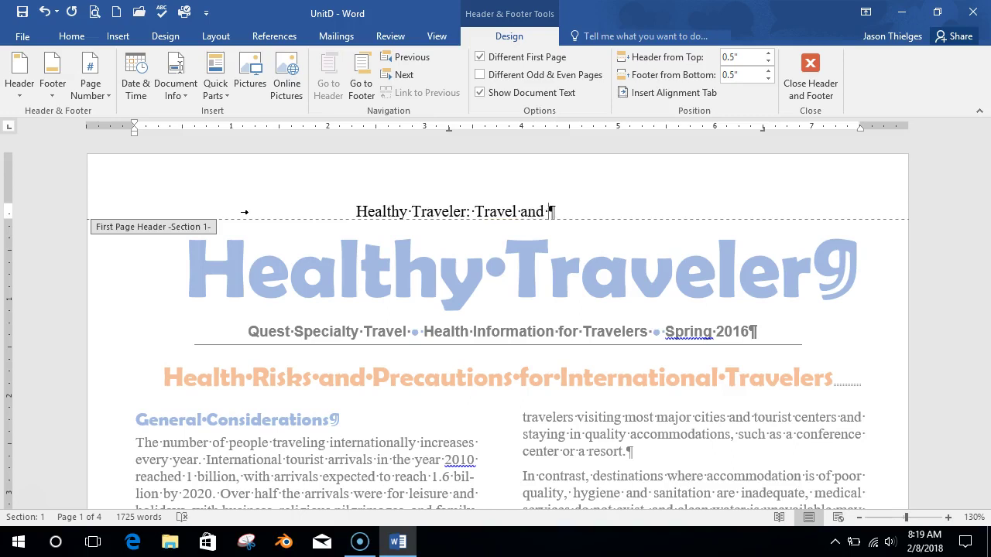
text(Health I)
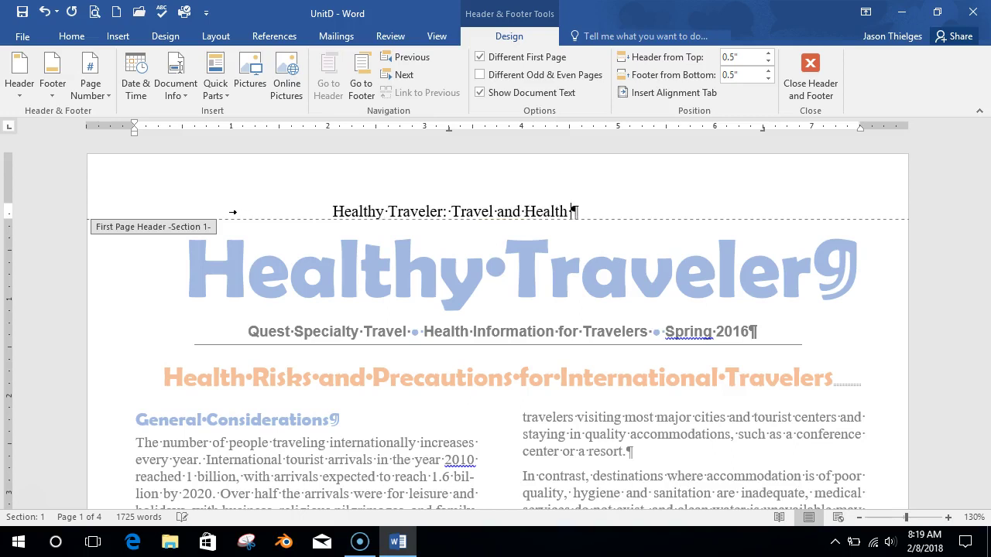
text(nformation)
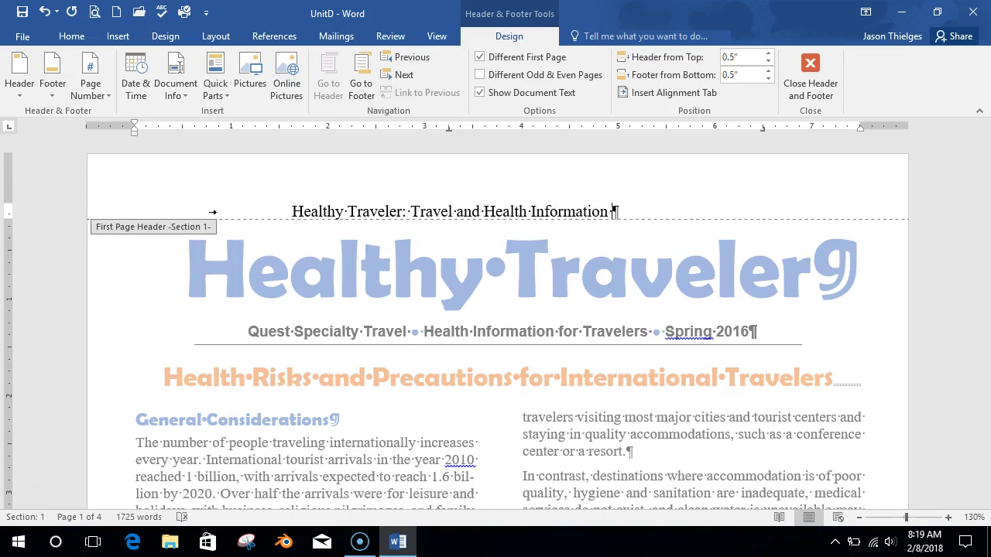
- Delete all the text and the tab from the first page header
key(BackSpace)
key(BackSpace)
key(BackSpace)
key(BackSpace)
key(BackSpace)
key(BackSpace)
key(BackSpace)
key(BackSpace)
key(BackSpace)
key(BackSpace)
key(BackSpace)
key(BackSpace)
key(BackSpace)
key(BackSpace)
key(BackSpace)
key(BackSpace)
key(BackSpace)
key(BackSpace)
key(BackSpace)
key(BackSpace)
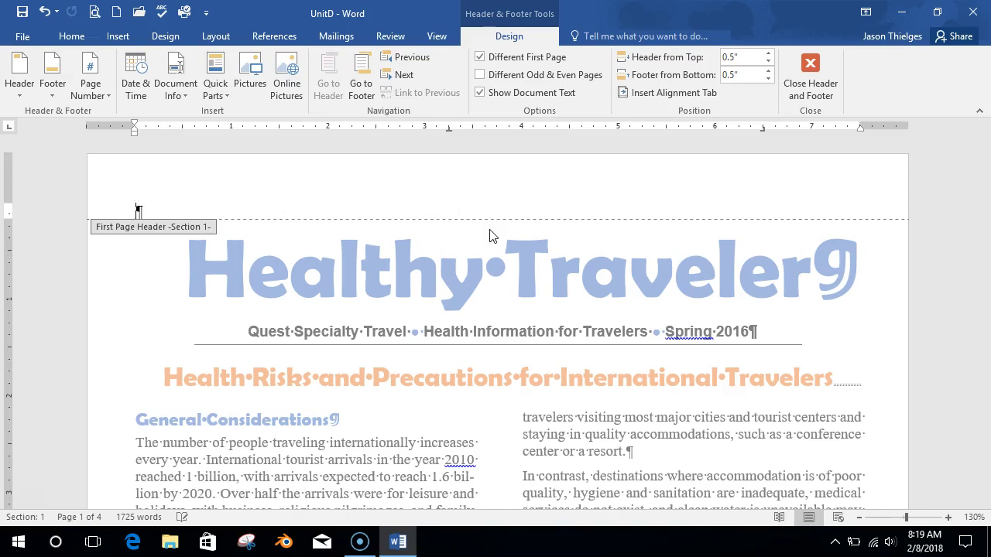
- Enter "Healthy Traveler: Travel and Health Information from Quest Specialty Travel" at the center tab stop of the Section 2 header on page 2
scroll(565, 377, down, 5)
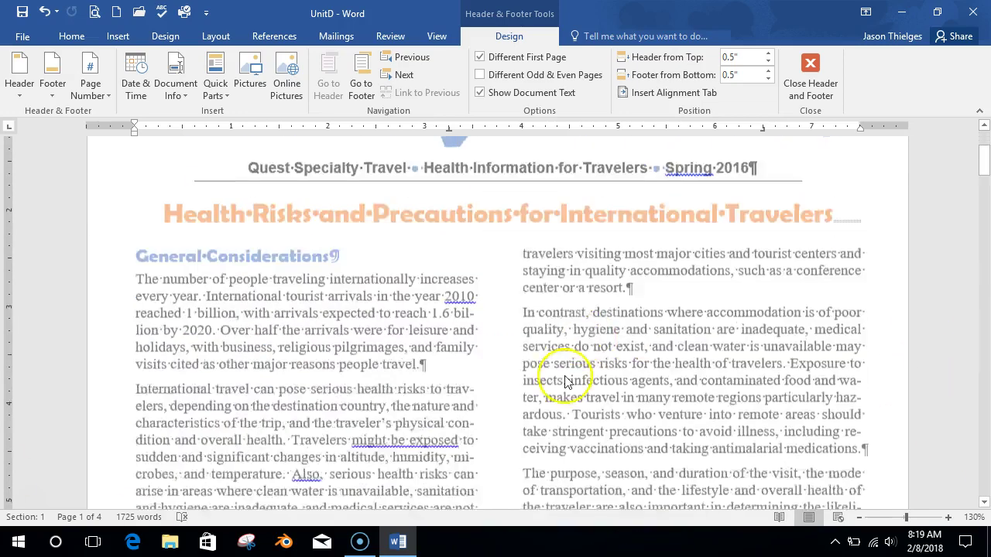
scroll(374, 345, down, 13)
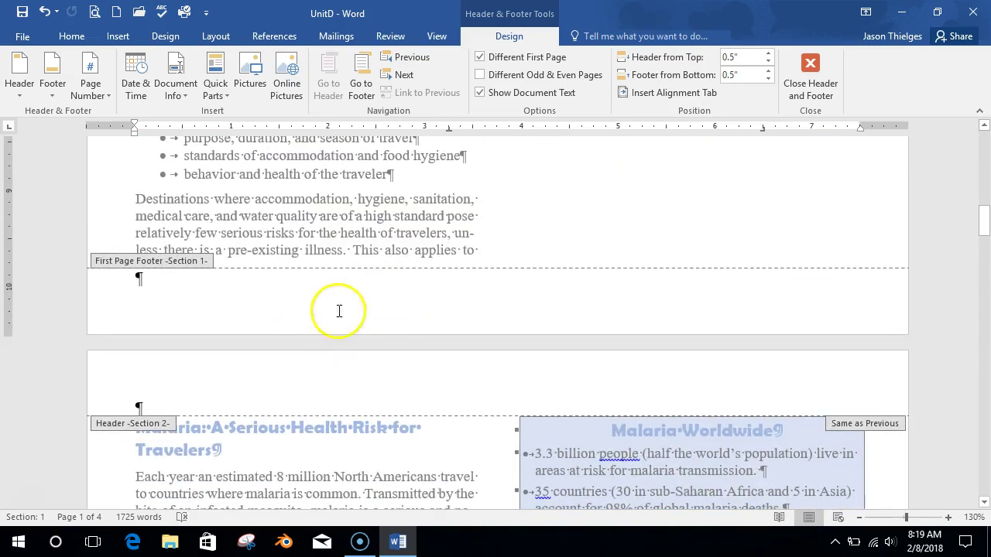
scroll(362, 289, down, 2)
click(331, 303)
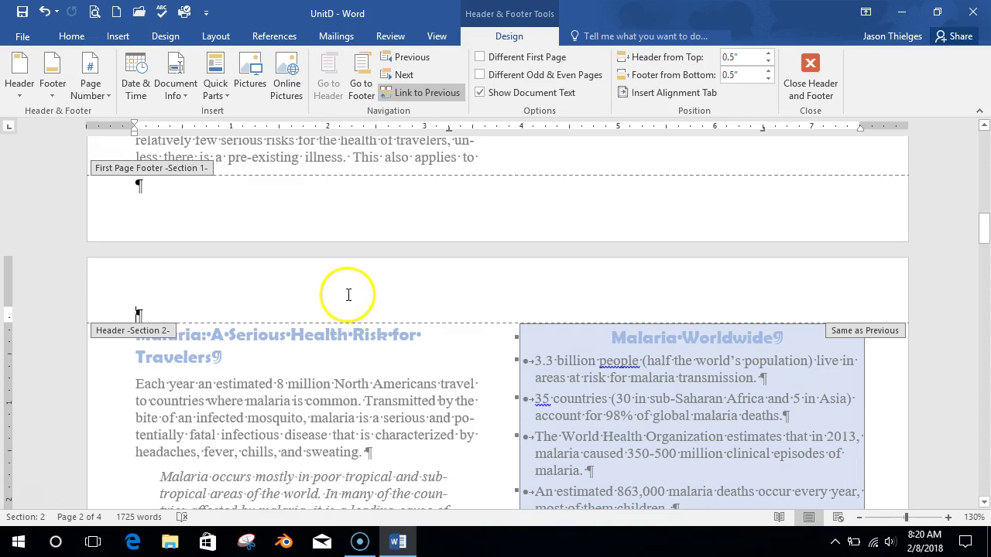
key(Tab)
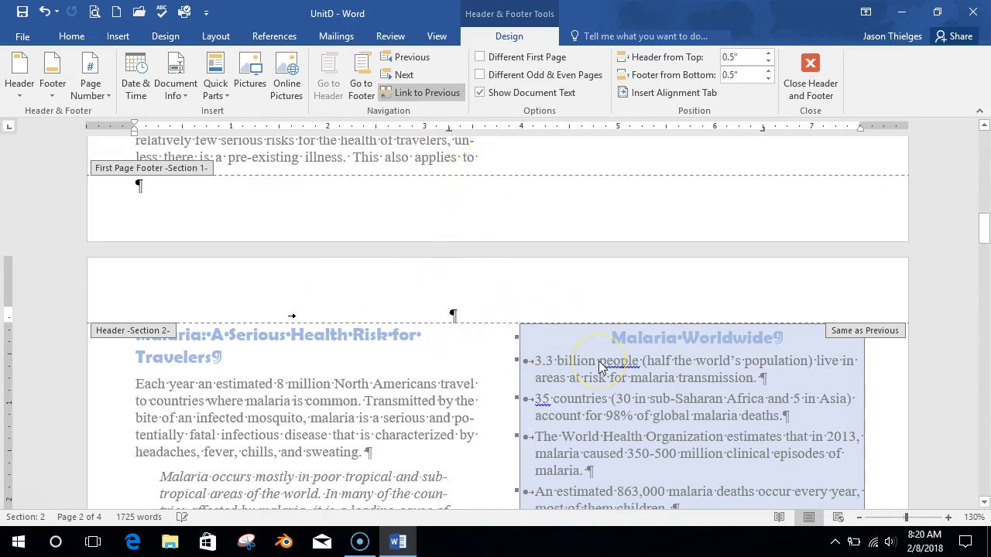
text(Hea)
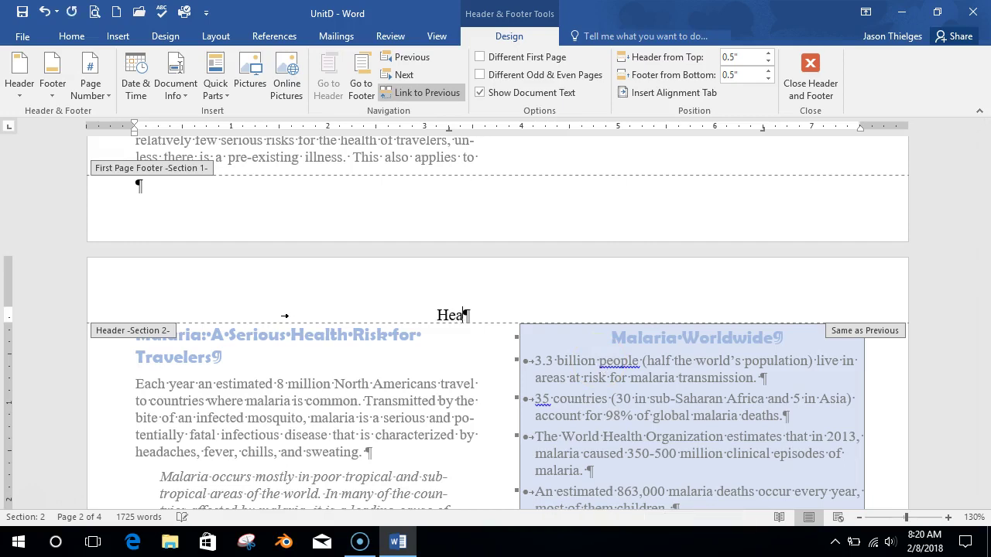
text(lthy T)
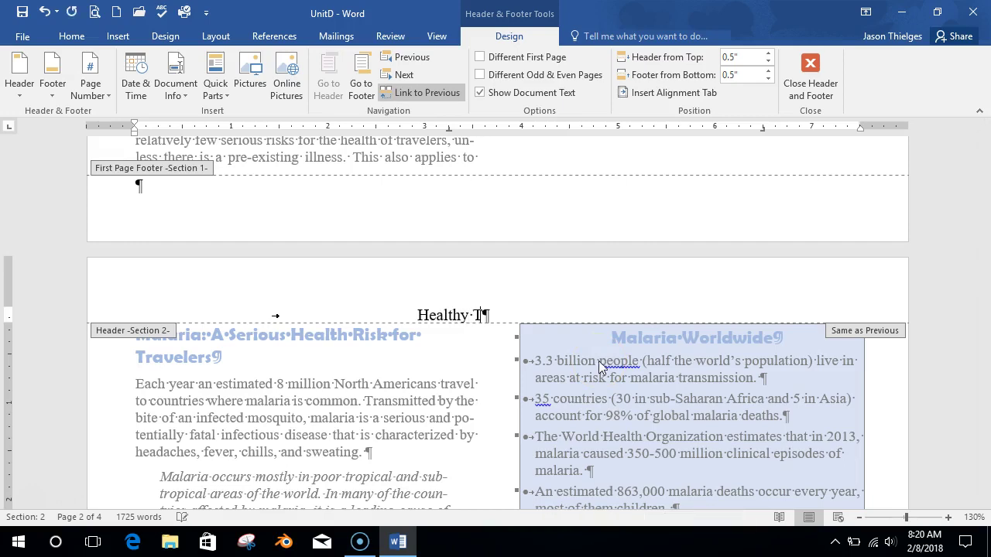
text(raveler:)
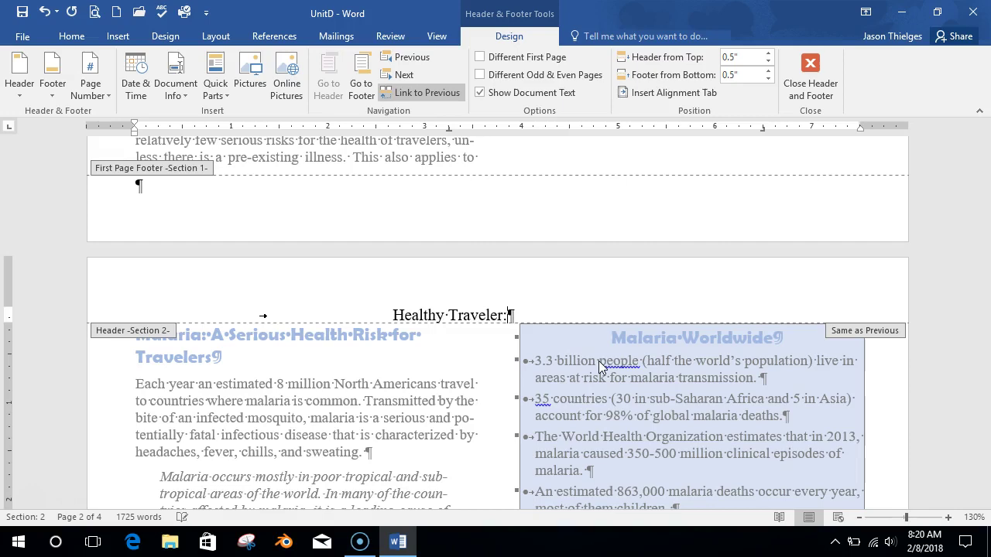
text( Travel and)
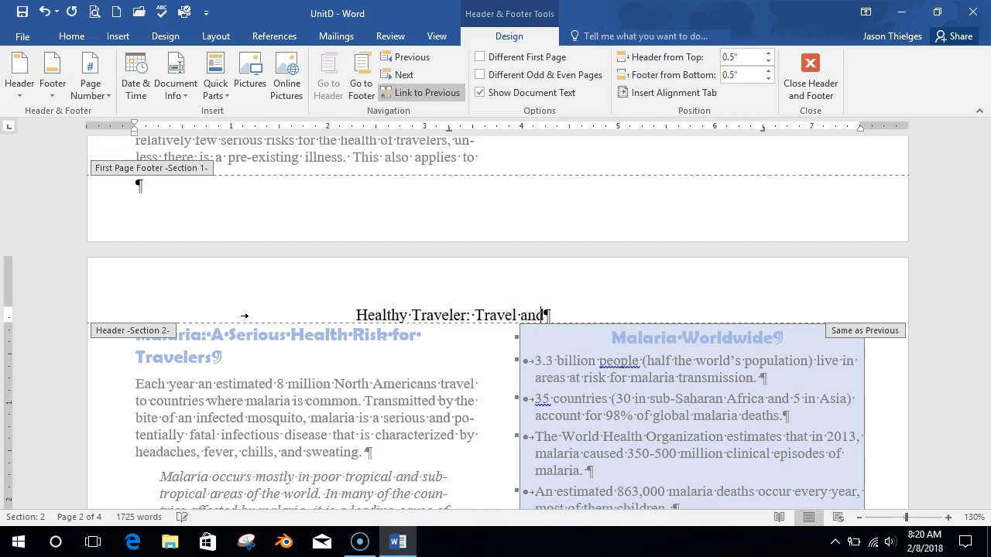
text( Health Infor)
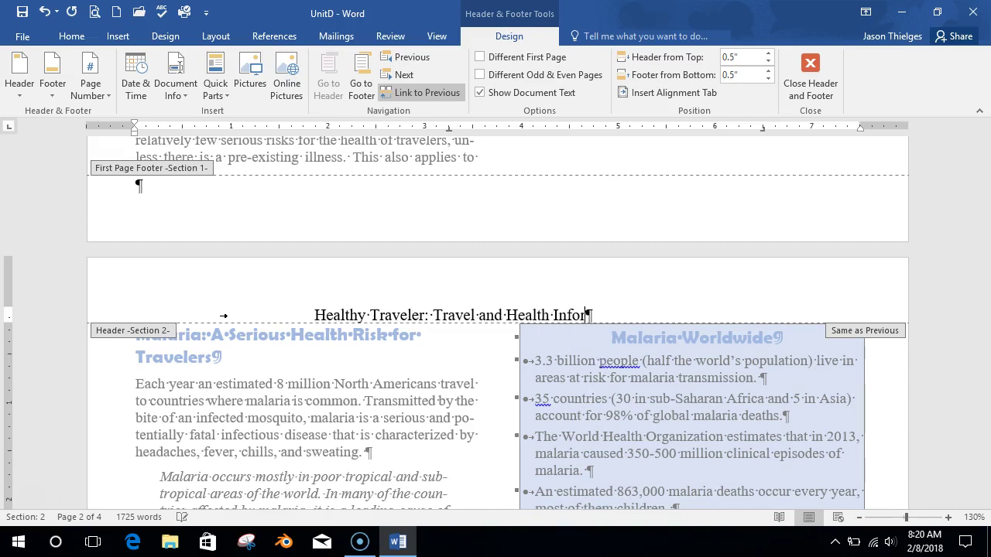
text(mation f)
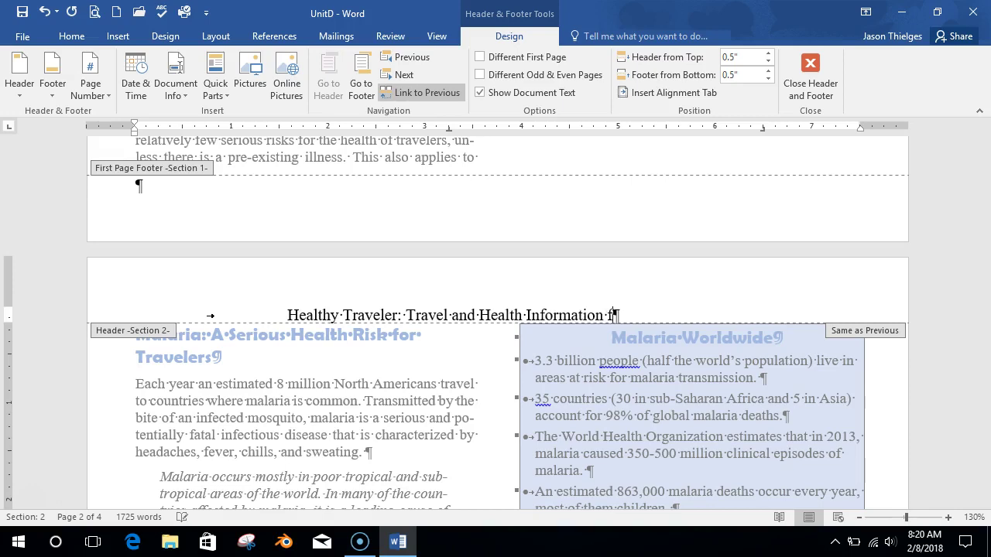
text(rom Quest Specialty)
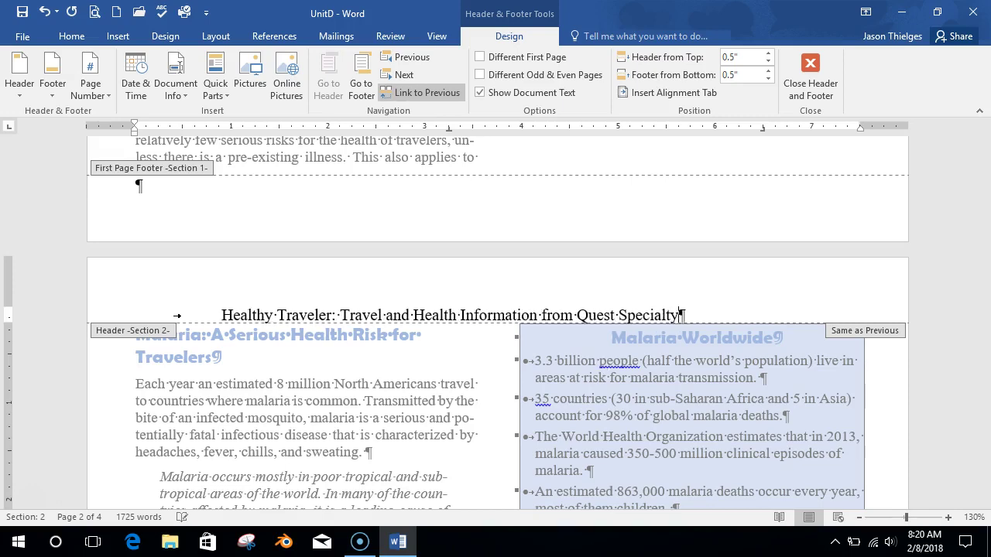
text( Travel)
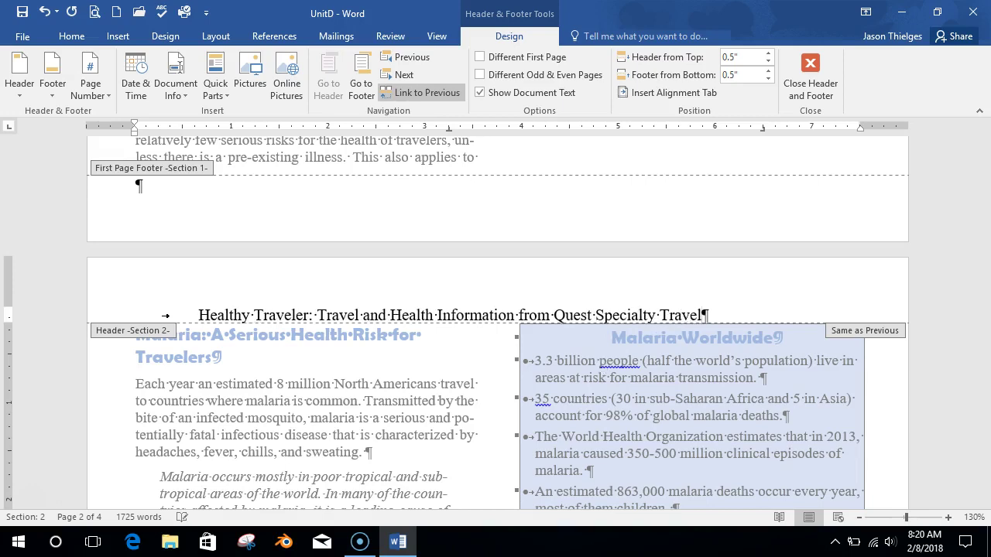
- Change the font color of the page 2 header text to a dark orange theme color
drag(711, 317, 205, 303)
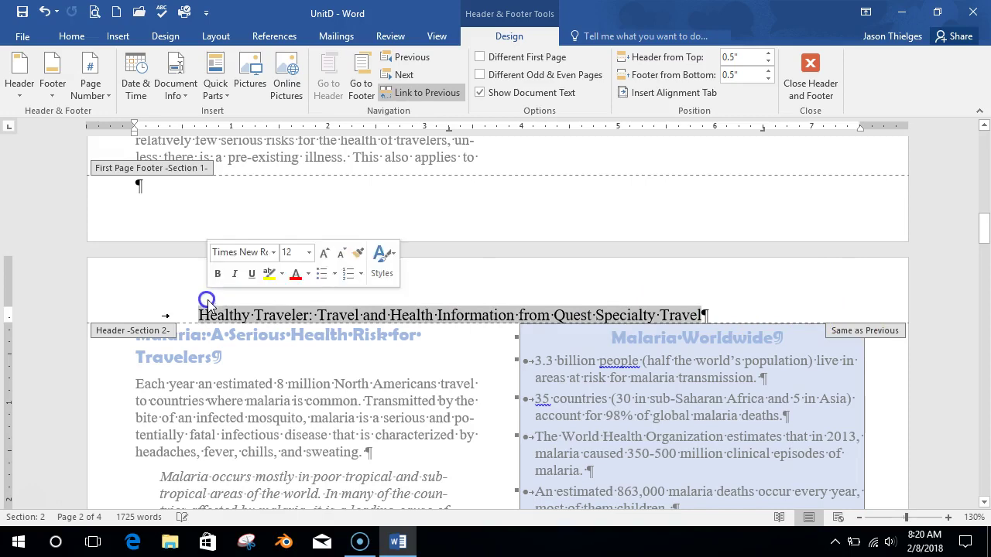
click(77, 39)
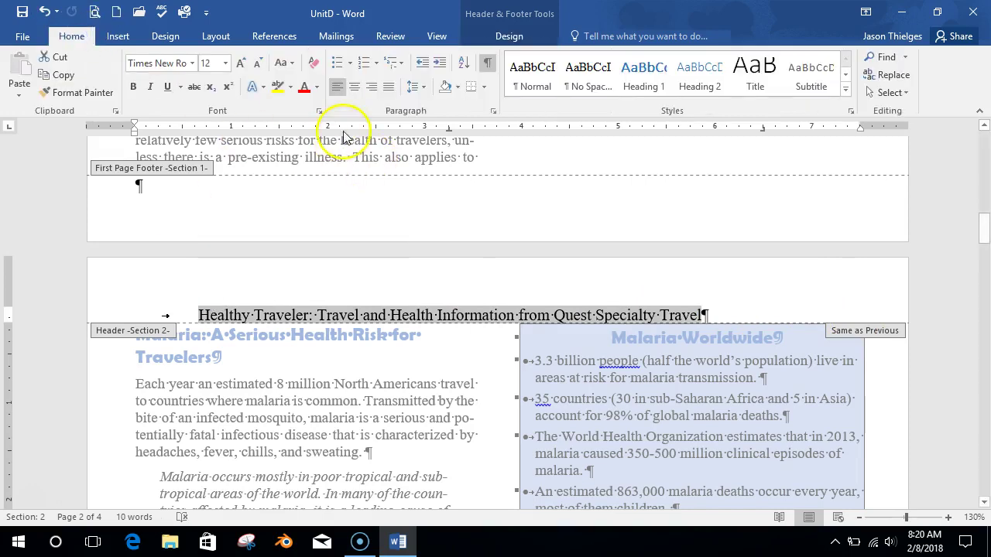
click(317, 87)
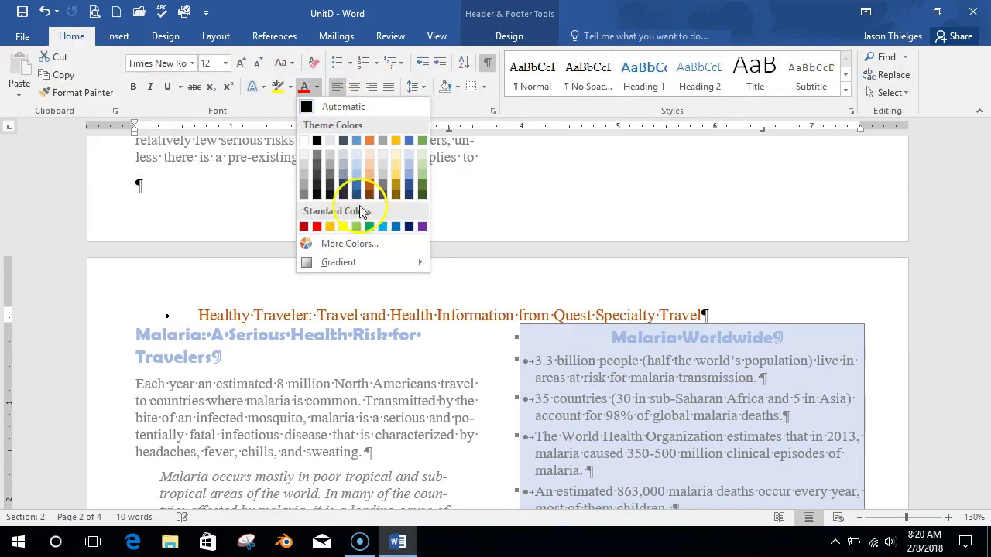
click(368, 187)
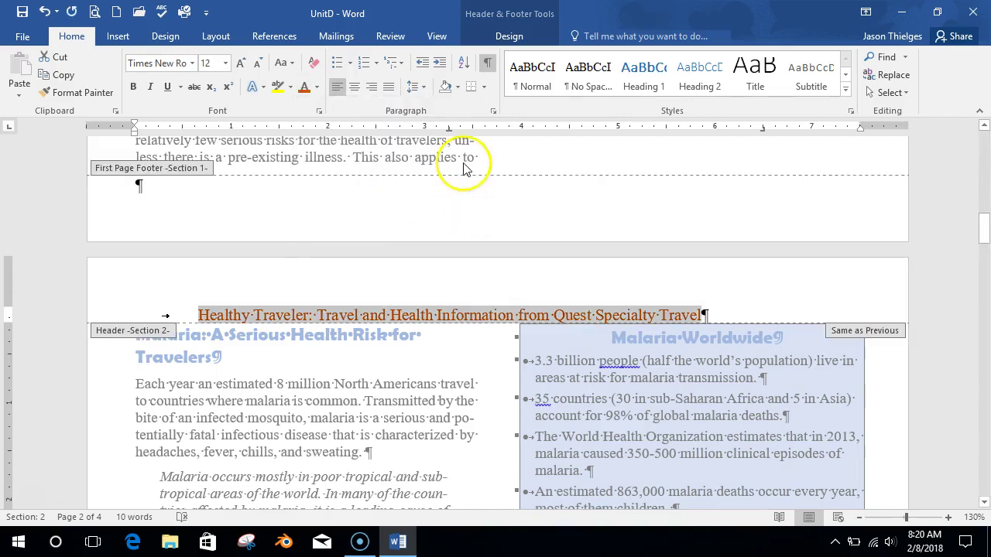
- Apply a border to the page 2 header text and check the header on the following page
click(475, 85)
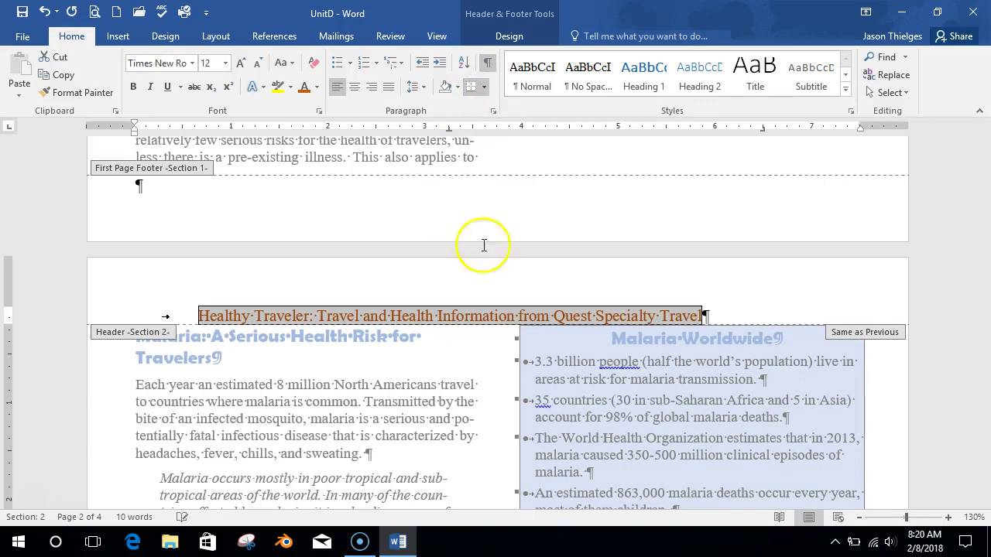
scroll(482, 255, down, 1)
scroll(542, 376, down, 20)
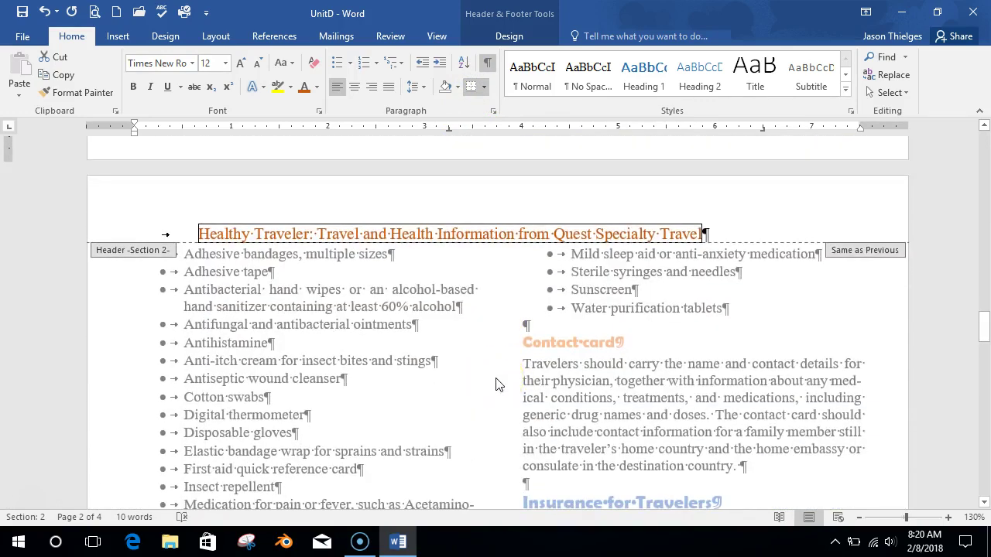
scroll(496, 387, up, 20)
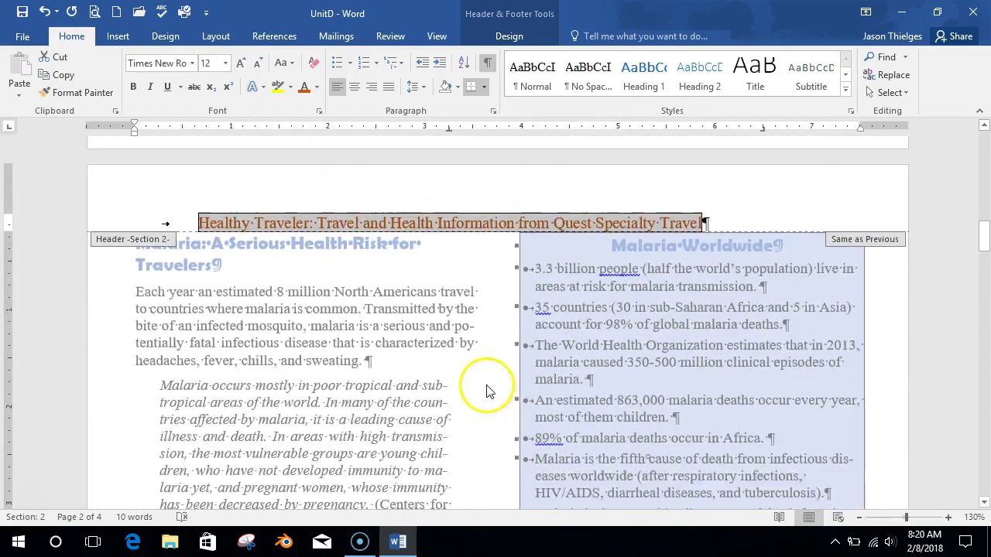
scroll(486, 391, up, 1)
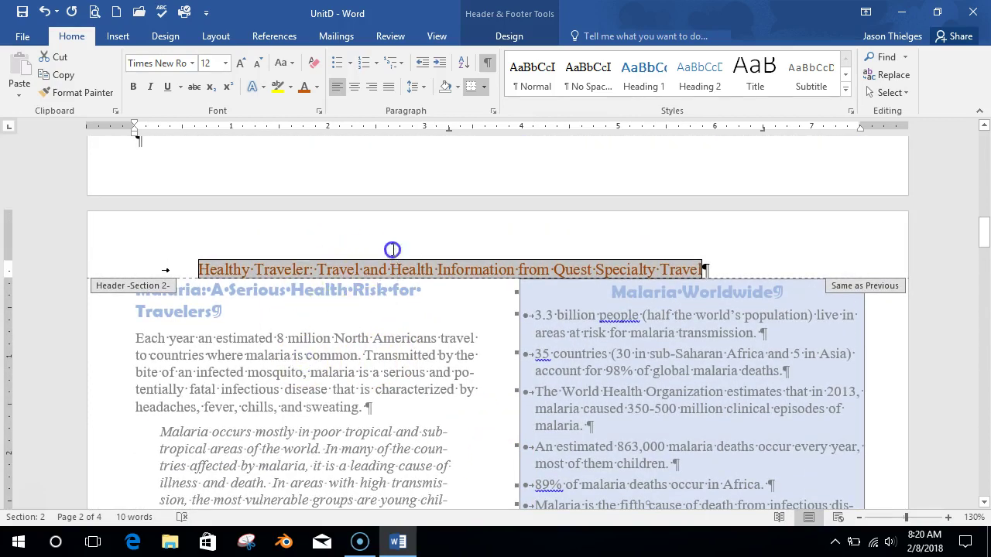
- Try to give the page 2 header text a bottom border only
click(424, 269)
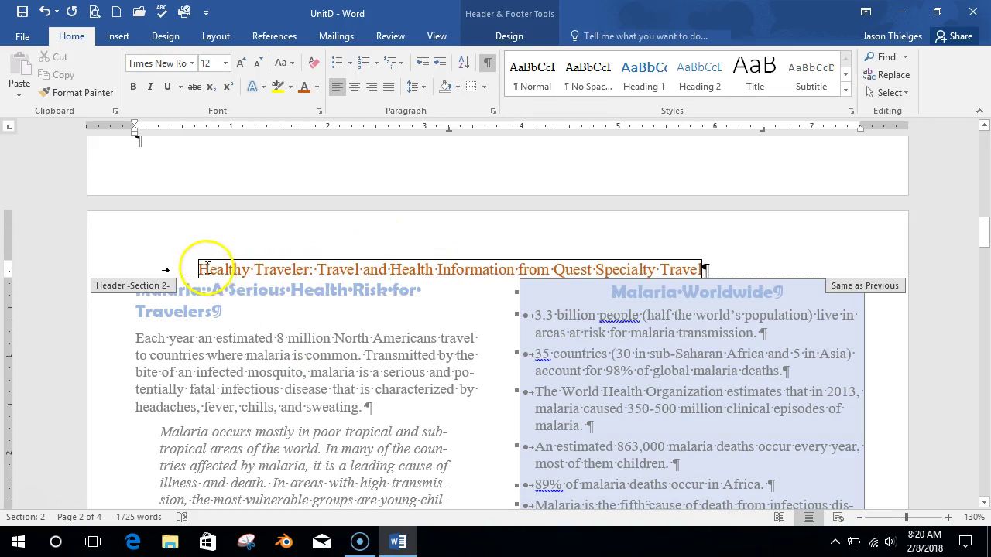
drag(201, 269, 697, 260)
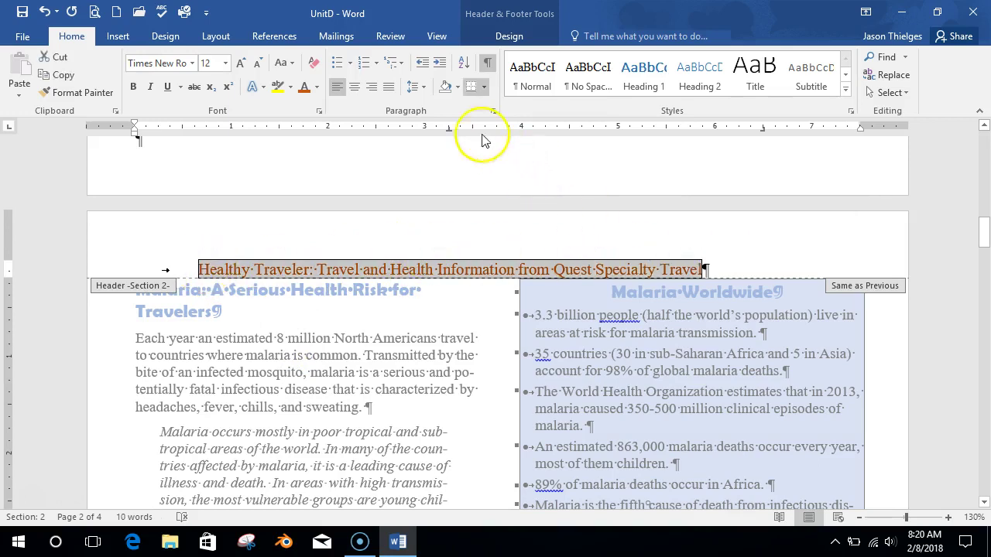
click(484, 87)
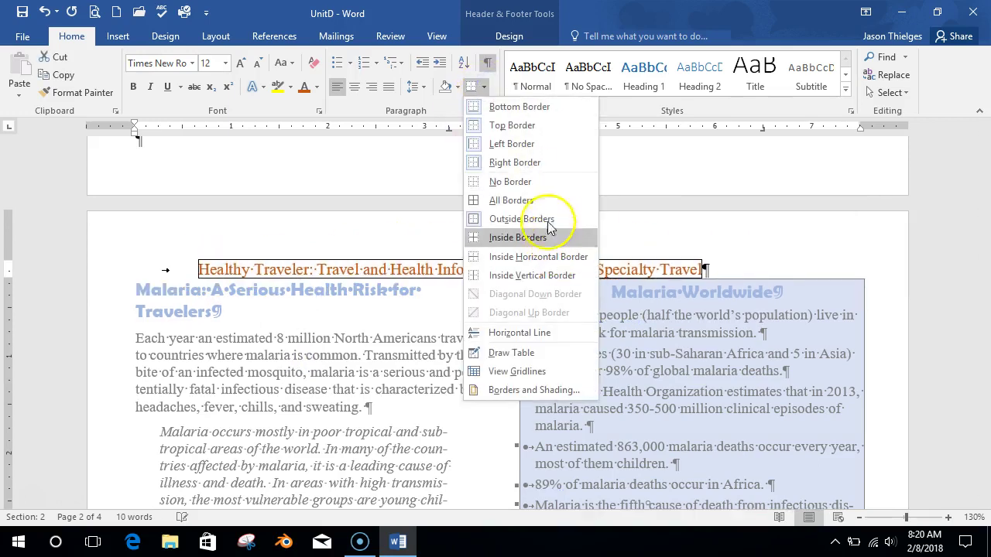
click(530, 108)
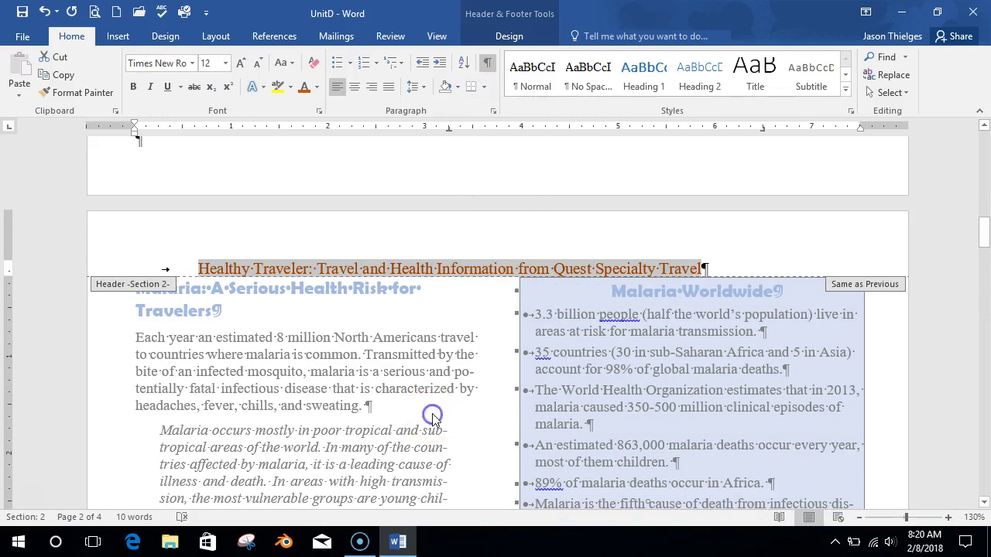
click(416, 270)
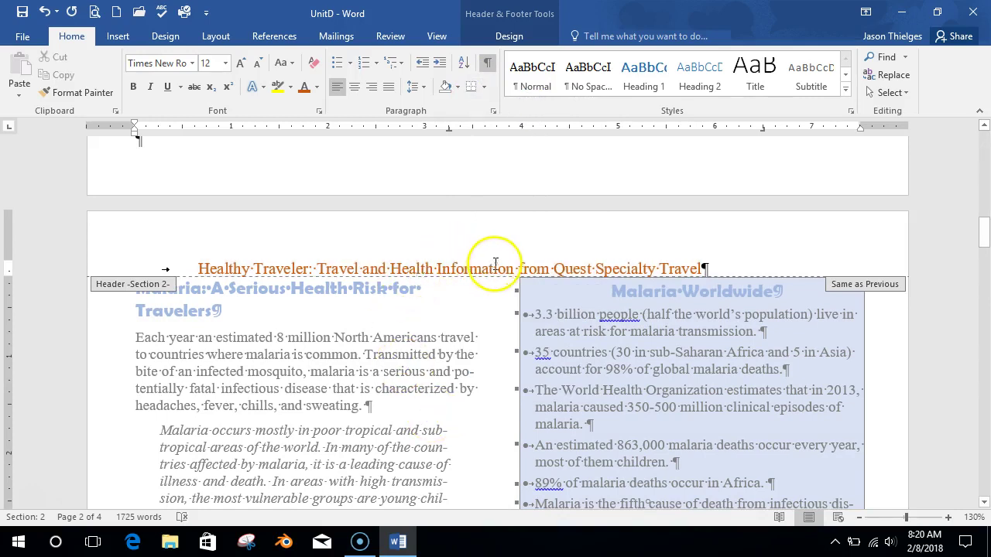
drag(706, 269, 200, 269)
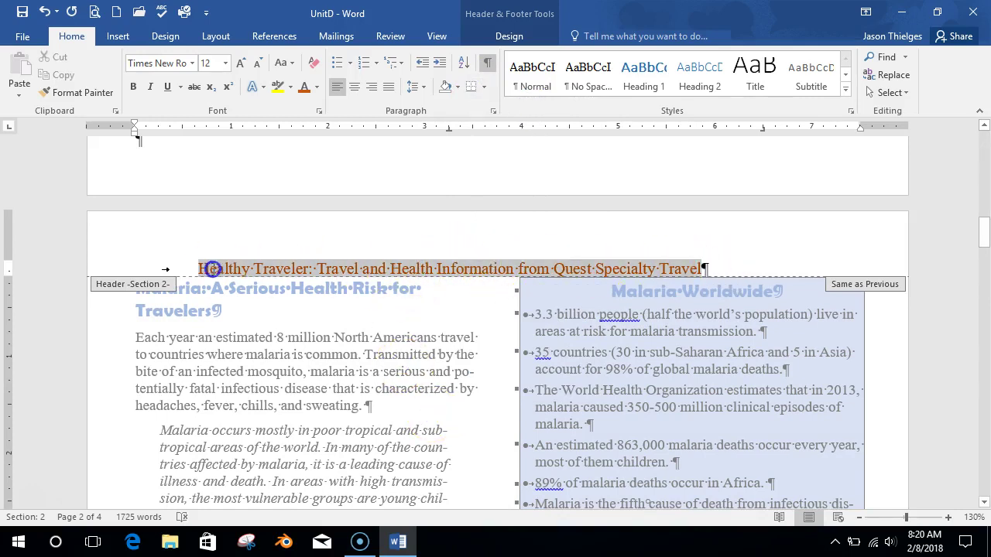
click(469, 90)
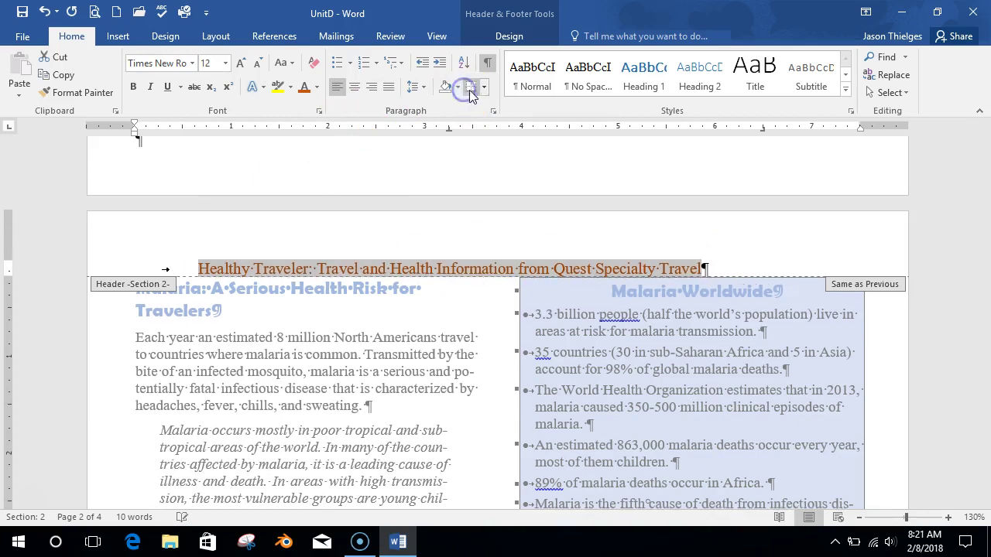
click(338, 269)
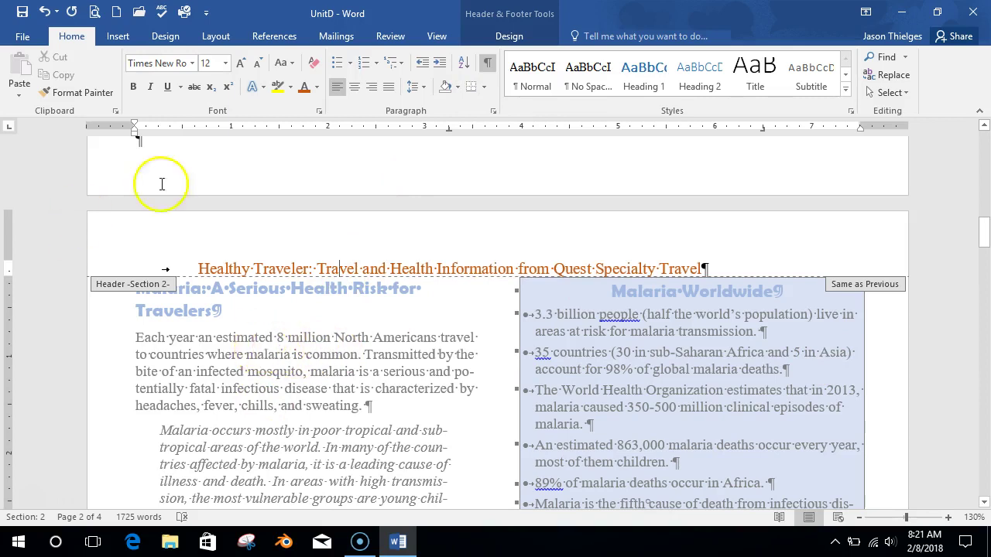
click(363, 270)
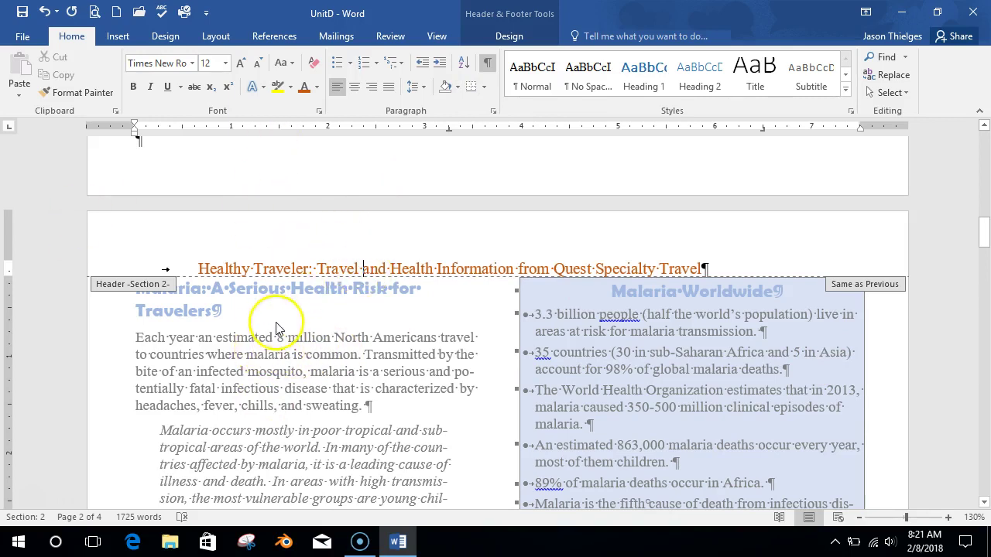
- Return to the body text on page 2 and check how the header sits above it
scroll(527, 283, up, 2)
scroll(511, 285, down, 1)
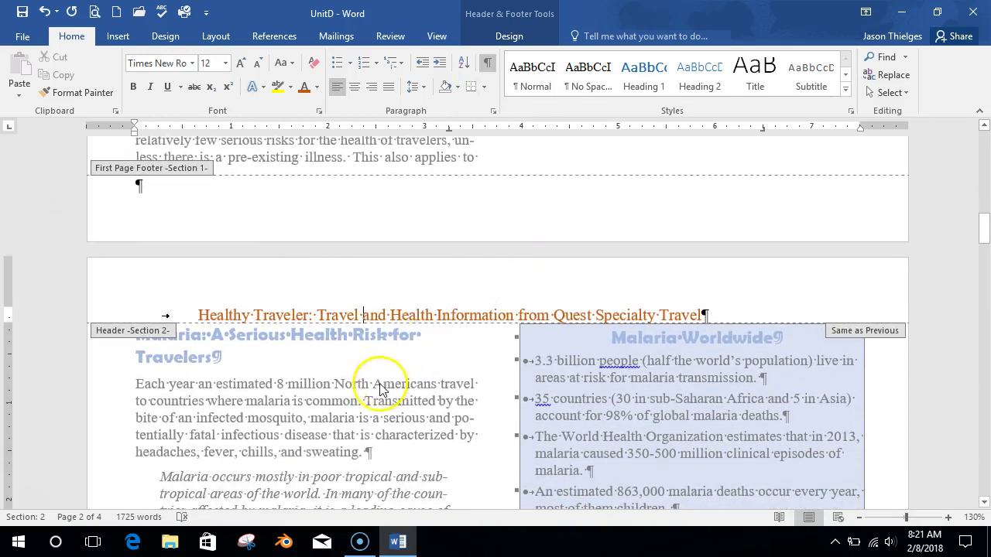
double_click(321, 425)
scroll(341, 379, down, 3)
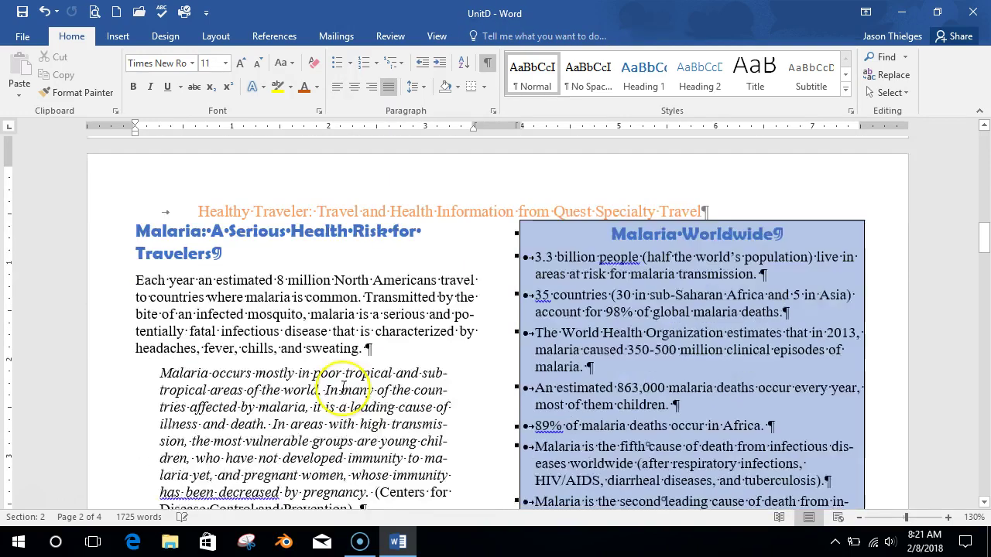
scroll(360, 310, up, 2)
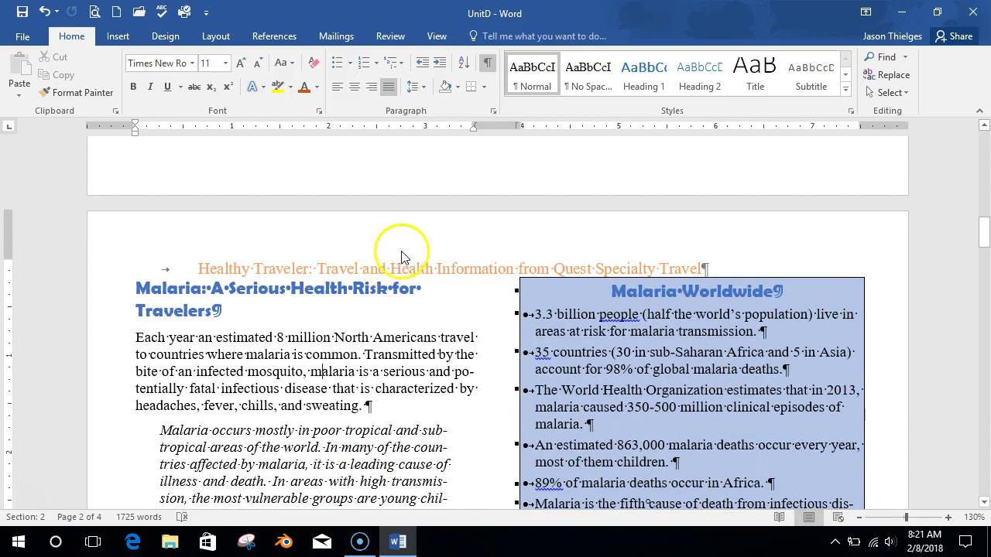
- Delete the text from the Section 2 header on page 2 and close the header and footer
double_click(474, 270)
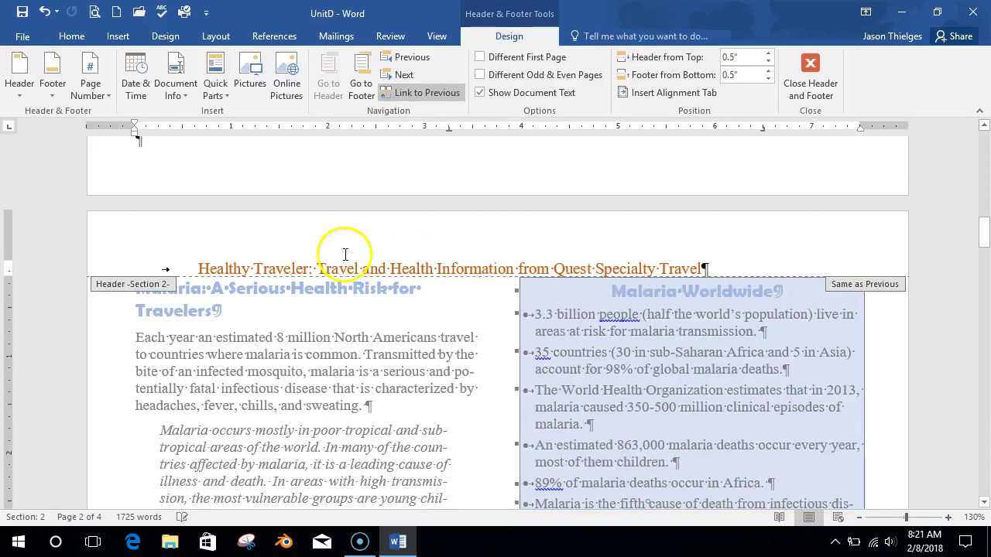
drag(713, 268, 181, 236)
key(Delete)
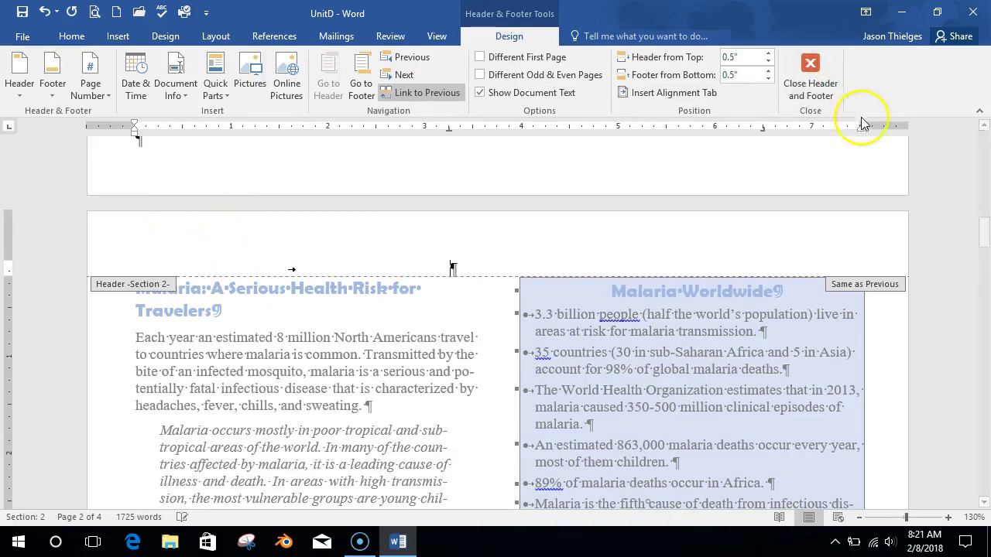
click(827, 91)
scroll(452, 271, up, 5)
scroll(451, 271, up, 10)
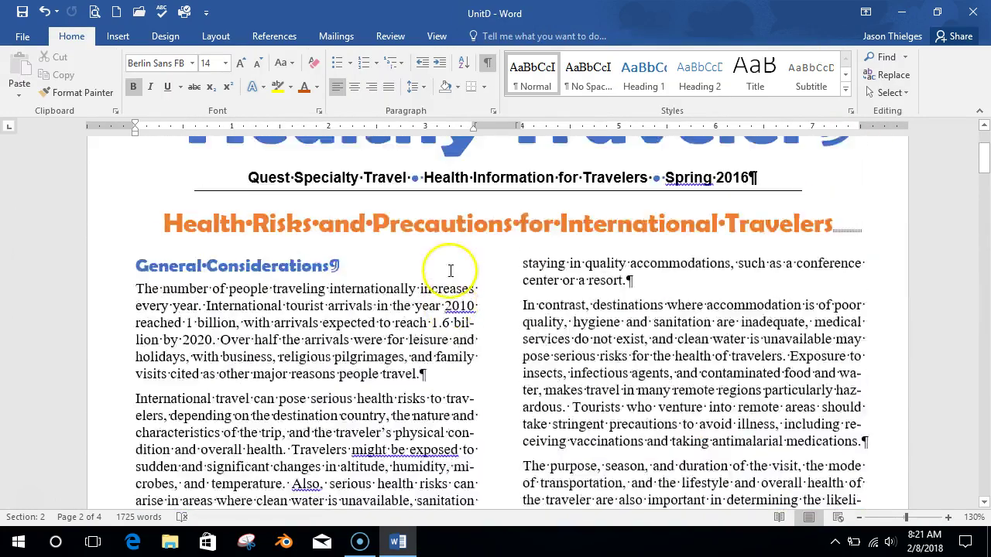
- Fill the page 1 footer with the author's full name, the date 2-8-2018 and Business Software, then return to the body text
scroll(601, 394, down, 3)
scroll(564, 330, down, 12)
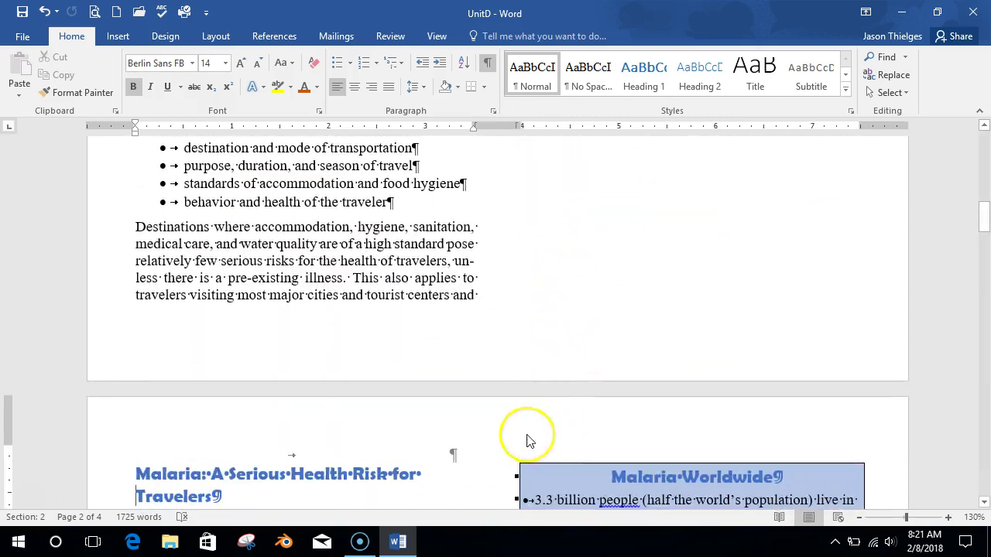
double_click(522, 350)
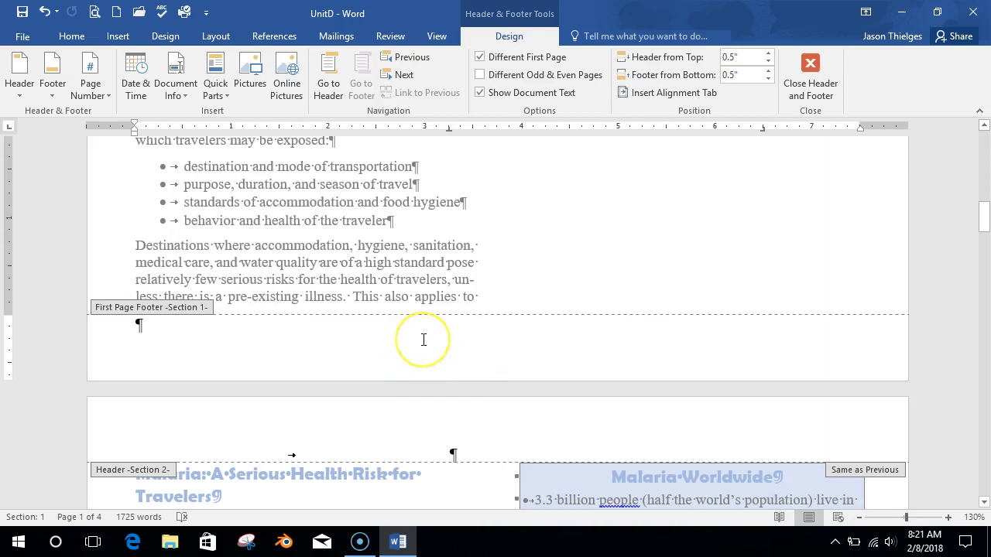
text(Jason Thielges)
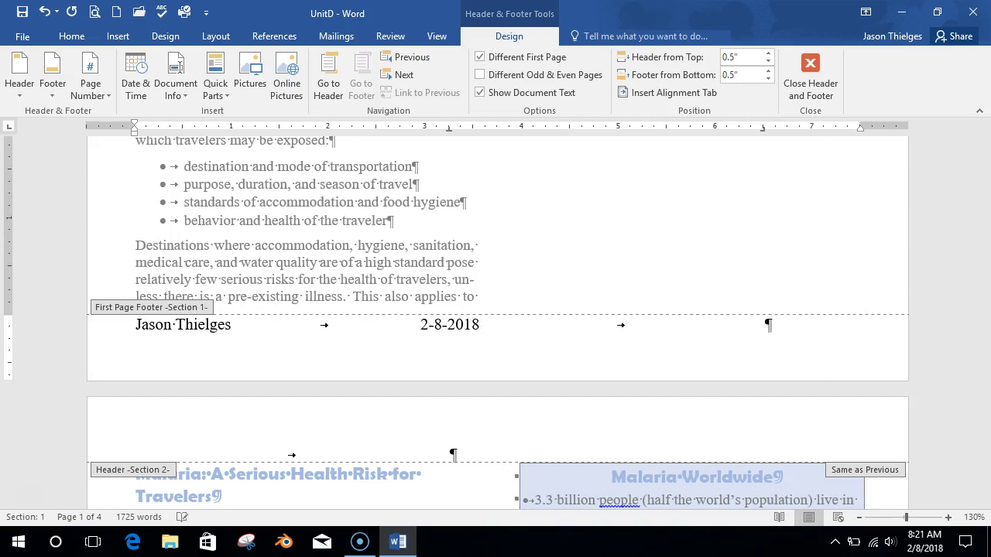
text(tware)
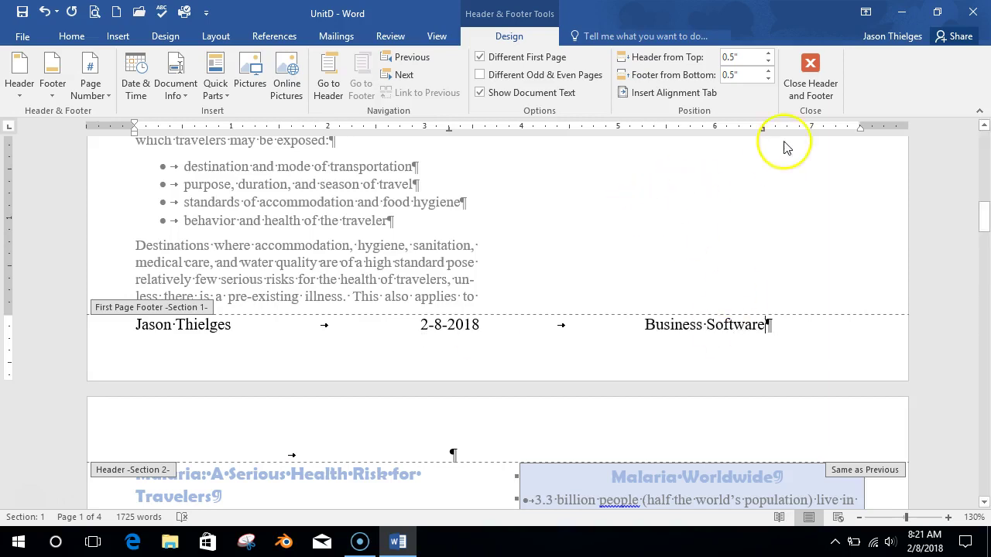
double_click(321, 242)
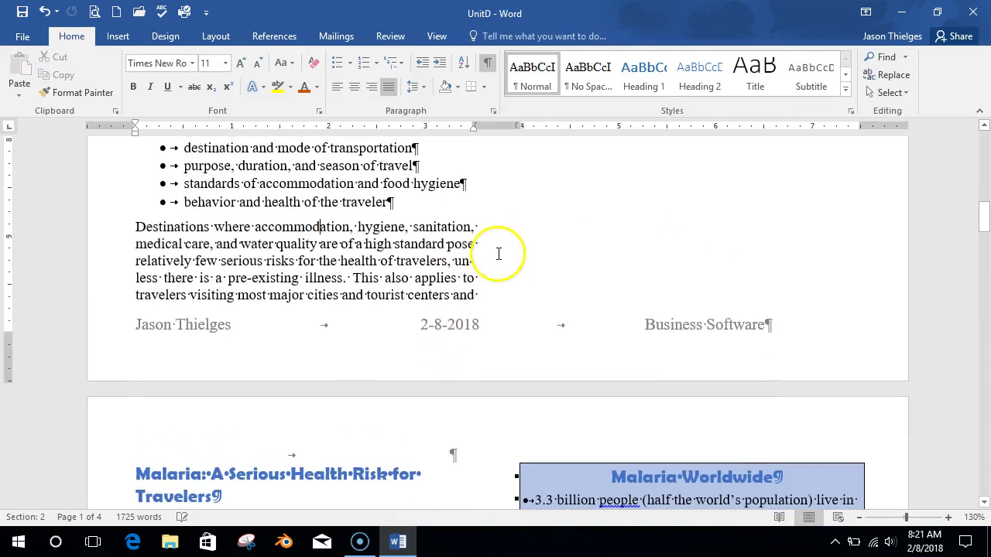
- Reopen the page 1 footer, review the first-page and odd/even options, and compare the headers and footers on pages 1 and 2
double_click(581, 321)
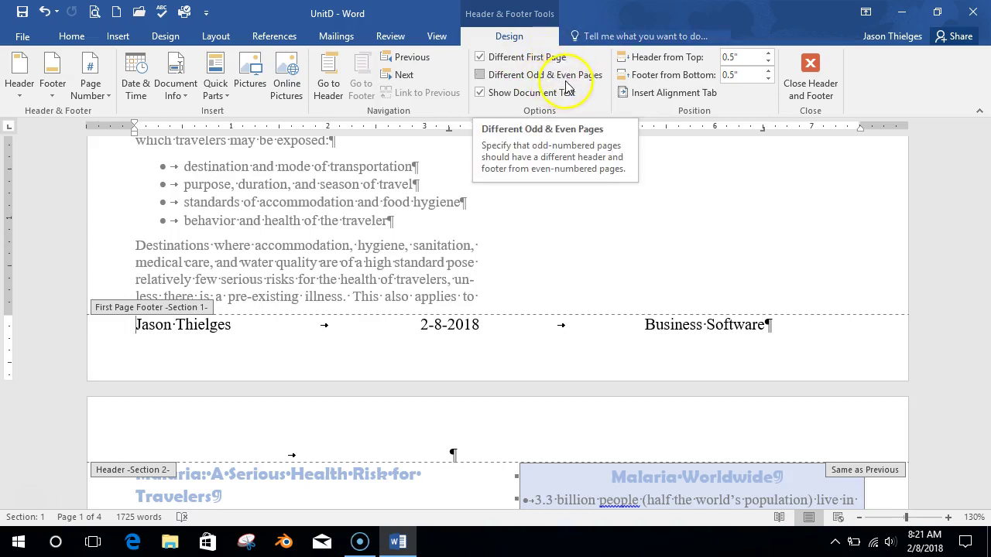
scroll(321, 336, down, 4)
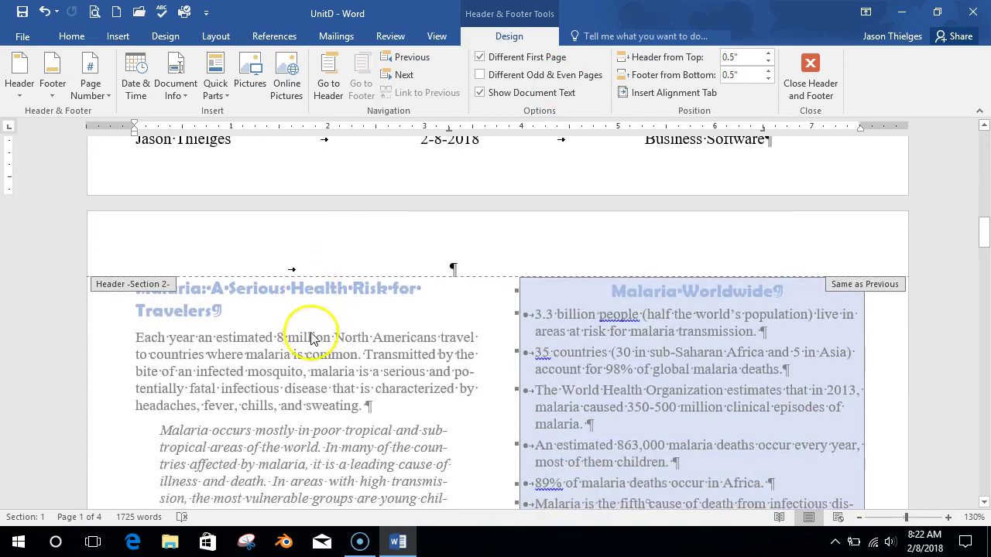
scroll(318, 333, up, 3)
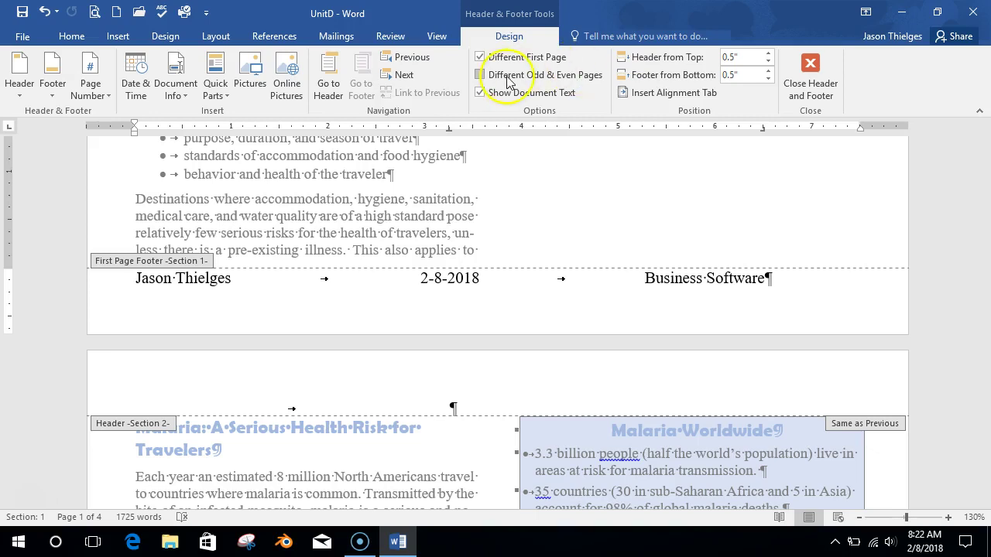
scroll(465, 325, up, 4)
scroll(464, 331, up, 5)
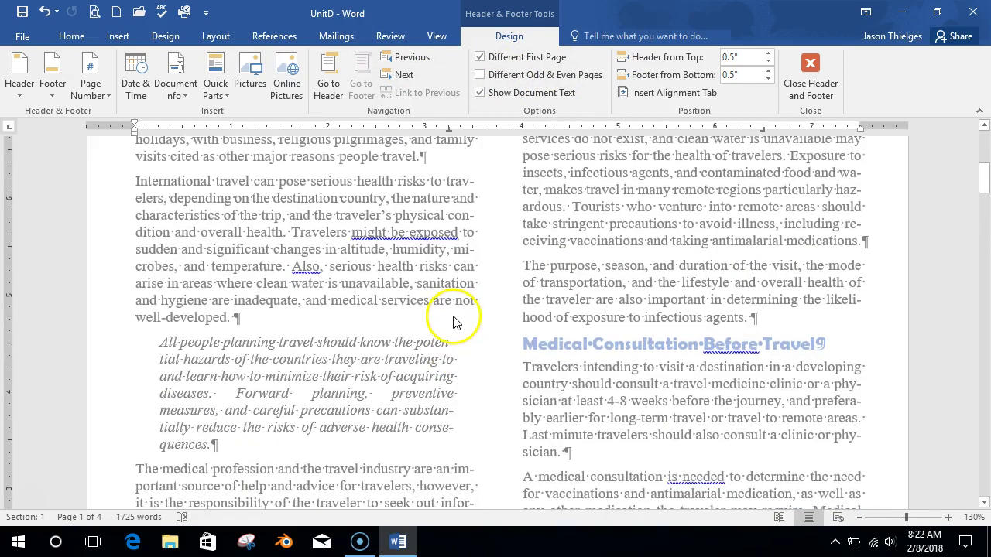
scroll(454, 321, up, 4)
scroll(457, 321, down, 7)
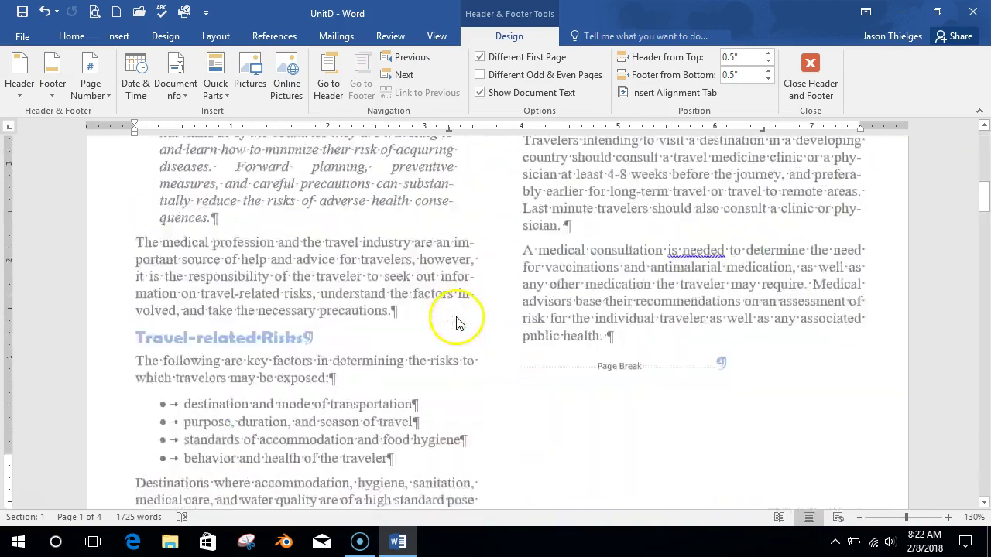
scroll(457, 321, down, 15)
scroll(457, 322, up, 12)
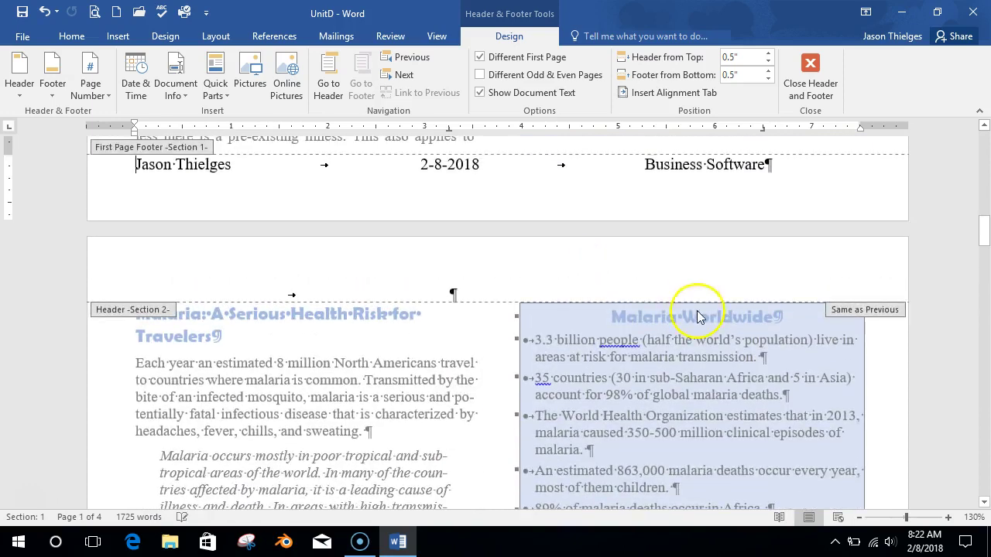
click(652, 381)
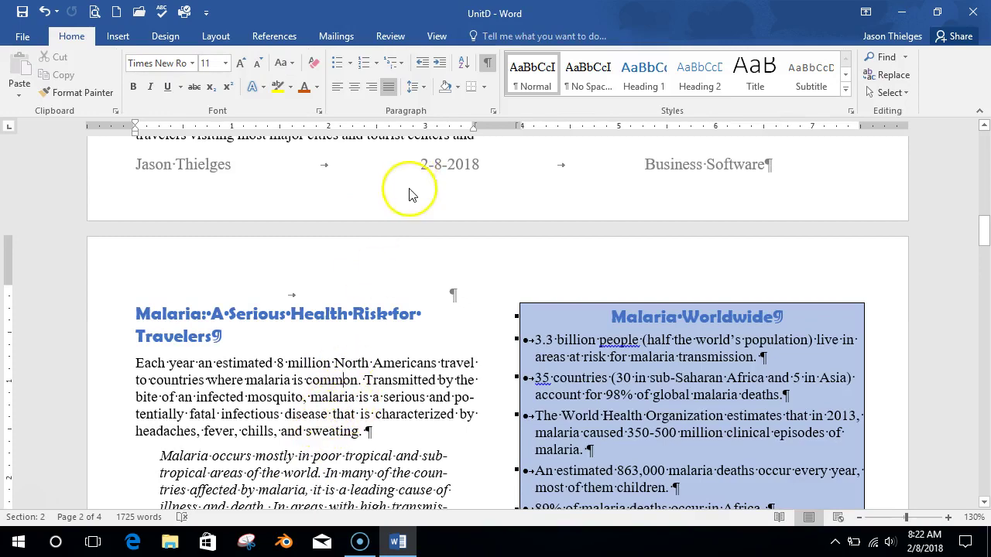
- Insert a continuous section break just before the Preventive Options for Serious Travel Health Issues heading on page 2
scroll(399, 295, down, 6)
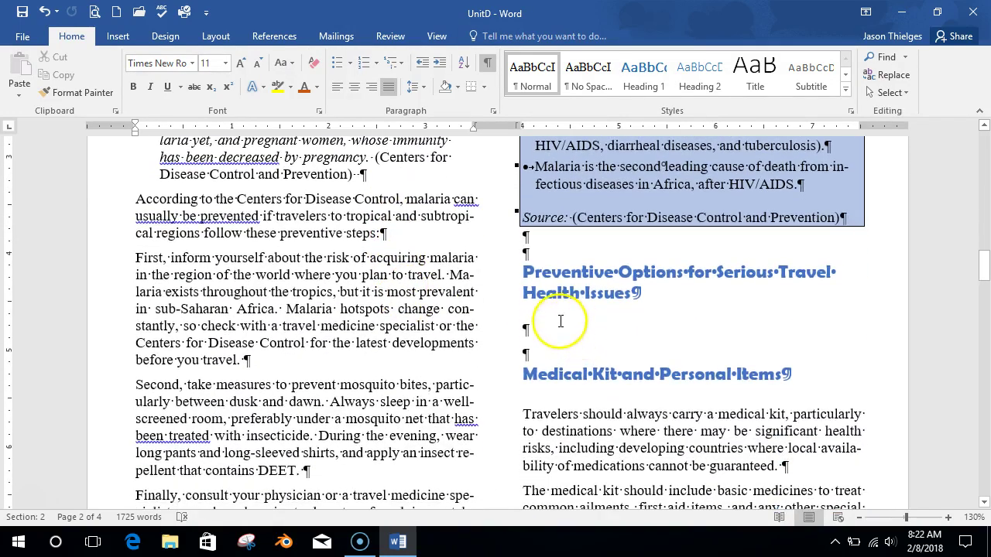
click(558, 331)
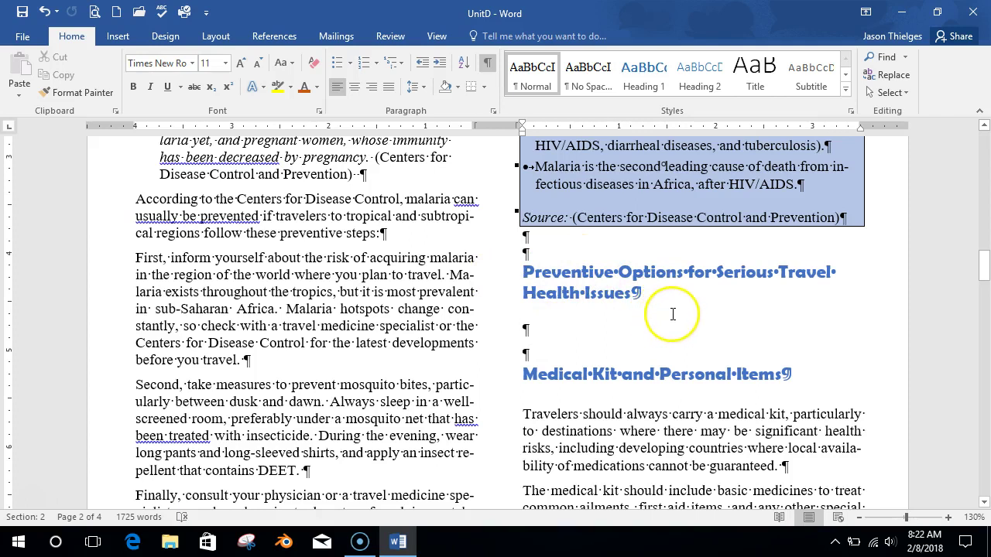
click(539, 255)
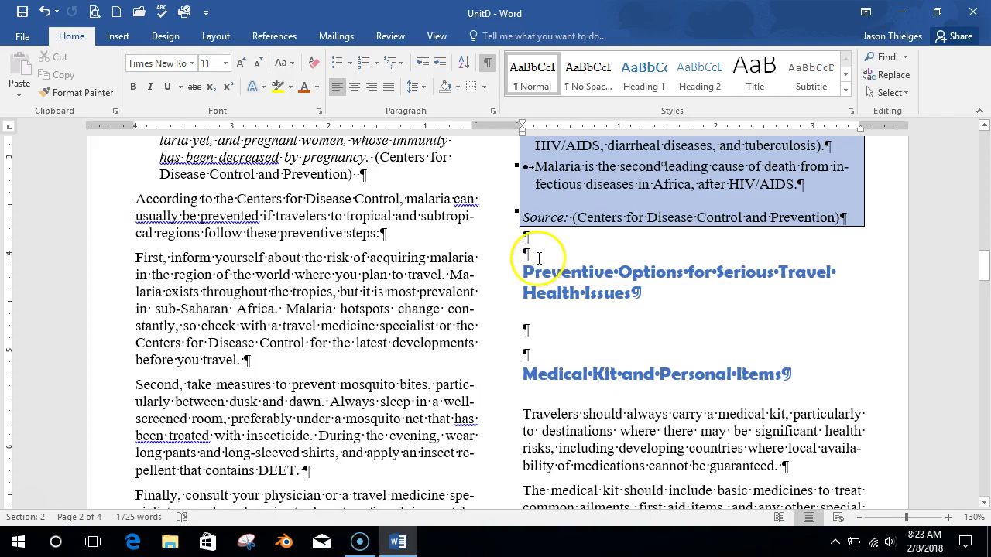
click(215, 39)
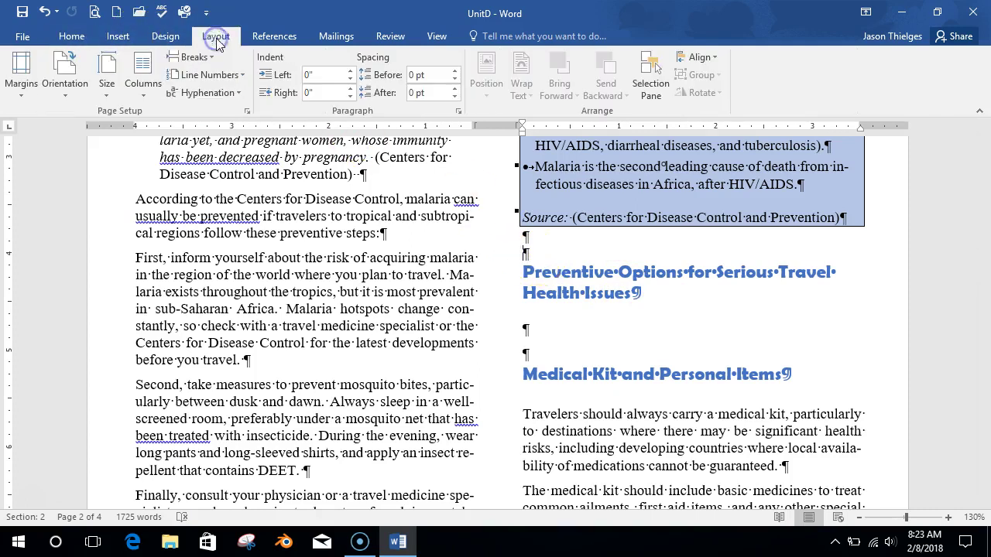
click(195, 57)
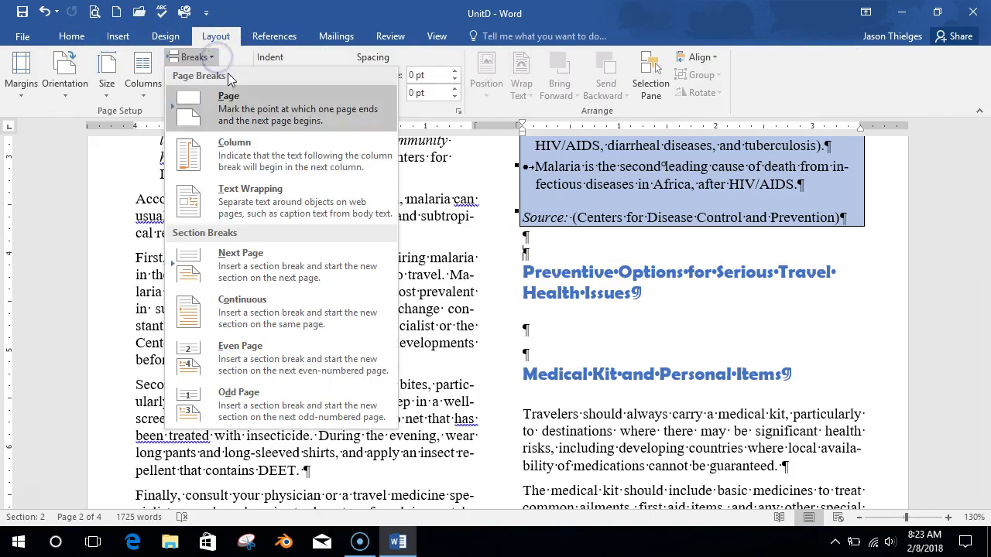
click(328, 318)
scroll(470, 289, down, 3)
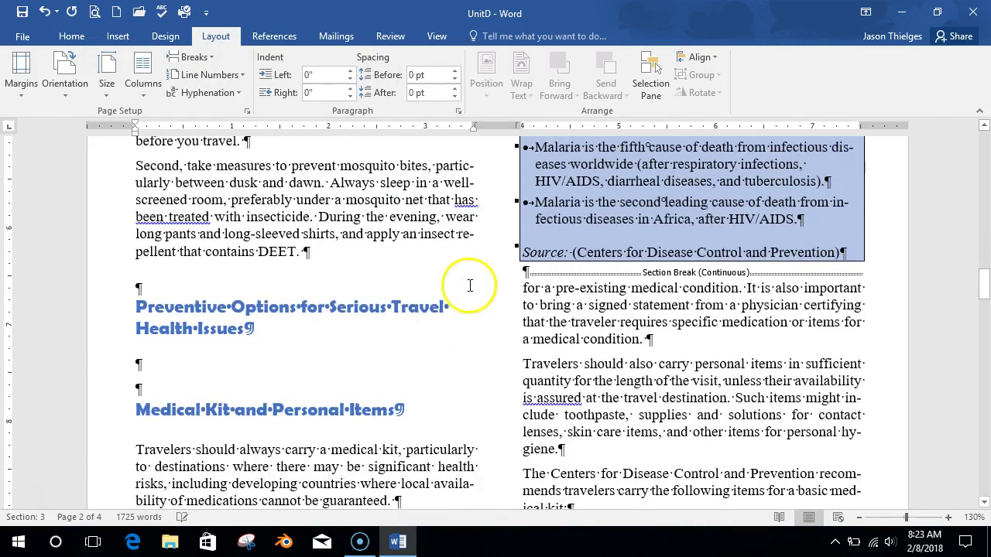
- Set the new section starting at the Preventive Options for Serious Travel Health Issues heading to one column
click(232, 313)
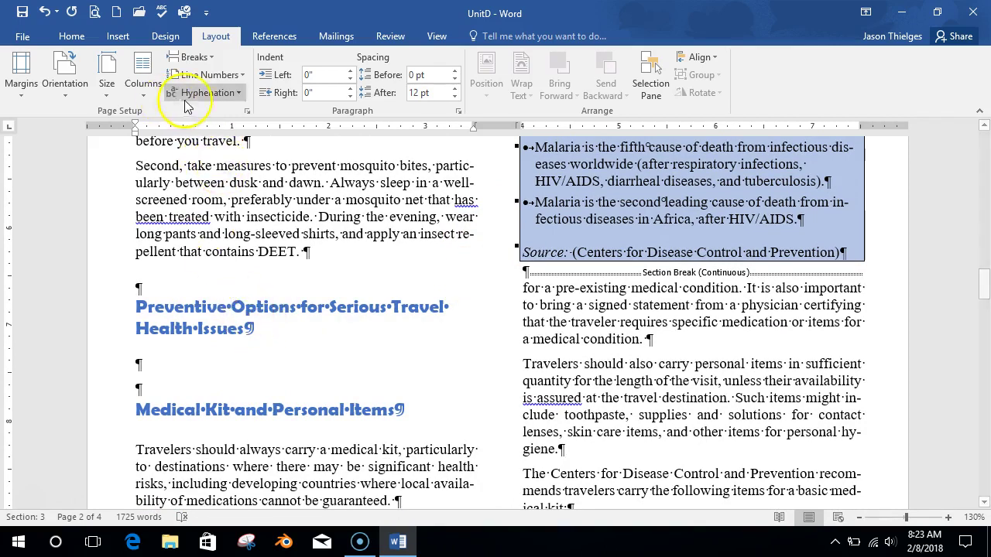
click(68, 81)
click(71, 82)
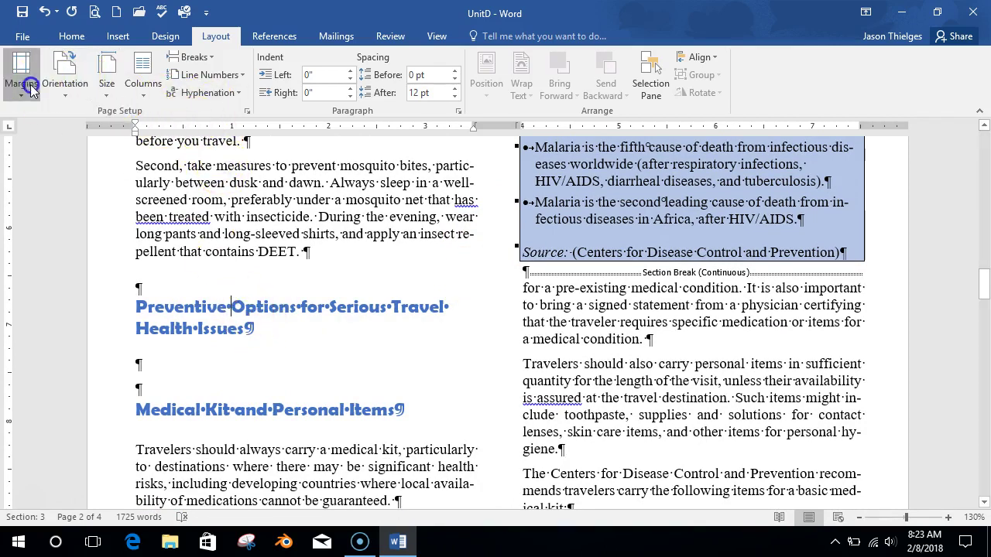
click(143, 85)
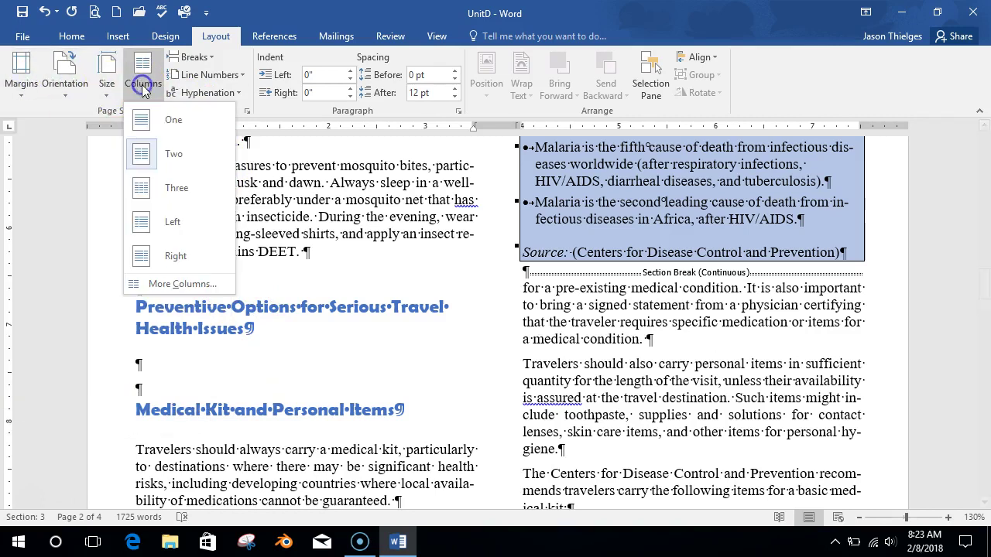
click(160, 123)
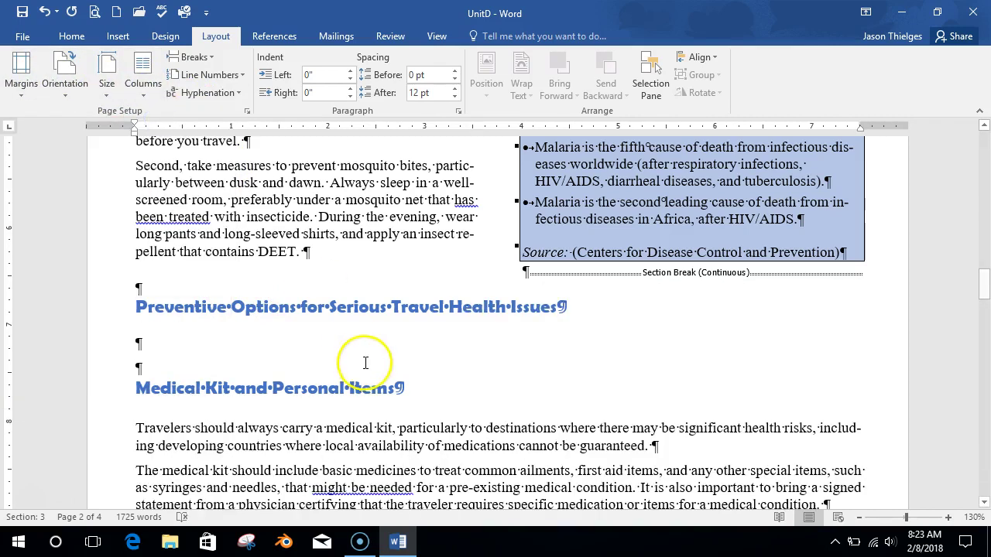
scroll(325, 317, down, 1)
click(167, 291)
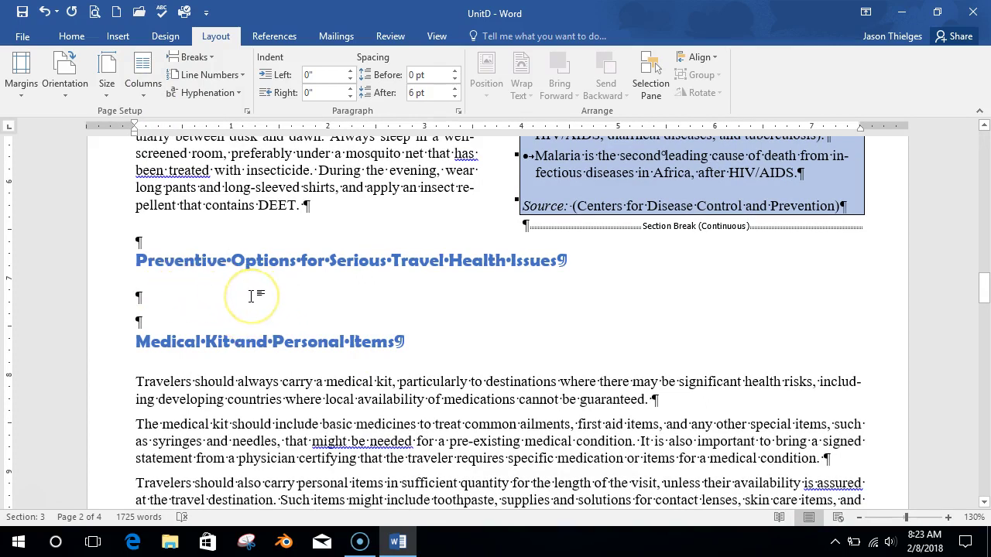
- Compare the title section on page 1 with the section break and the single-column text that follows it on page 2
scroll(271, 281, up, 10)
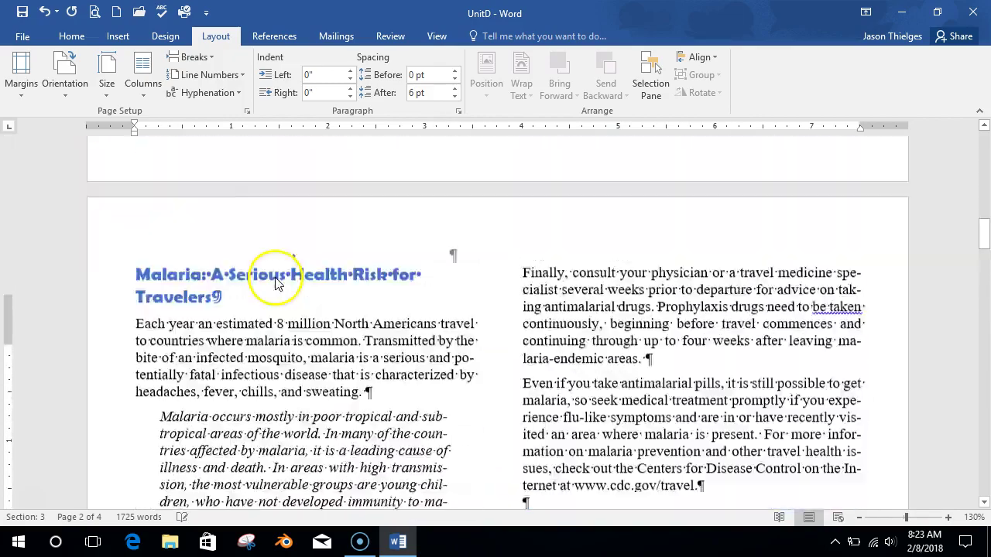
scroll(276, 283, up, 15)
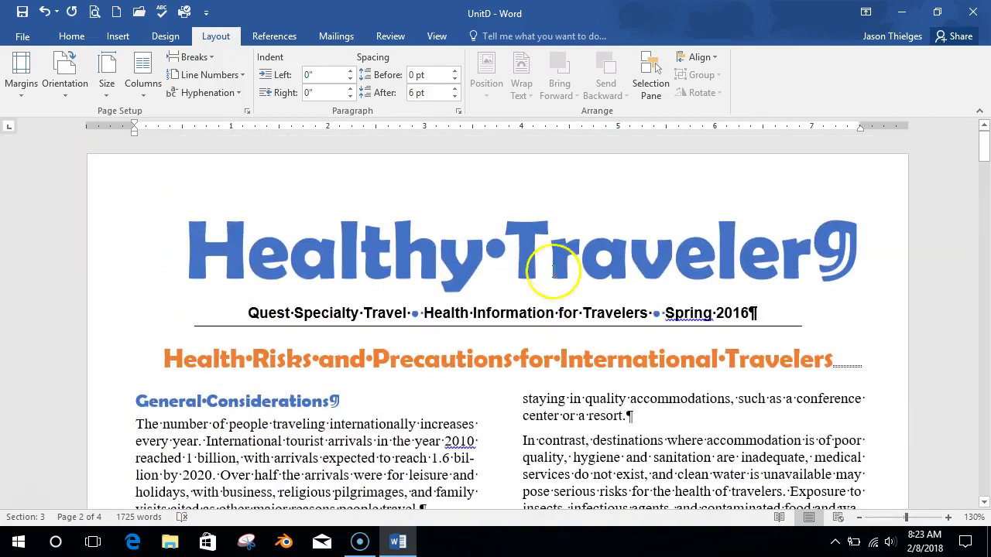
drag(177, 237, 710, 364)
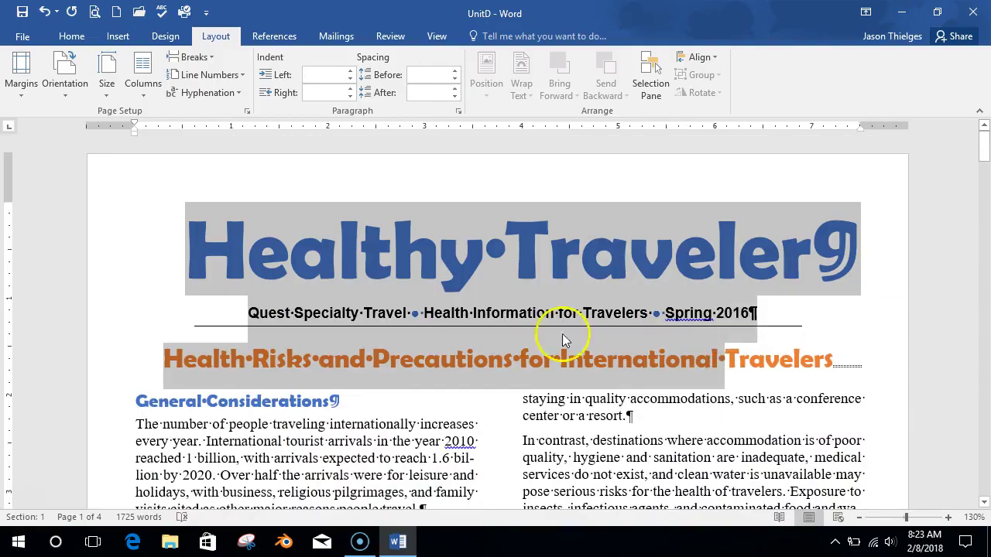
scroll(542, 333, down, 15)
scroll(484, 309, down, 12)
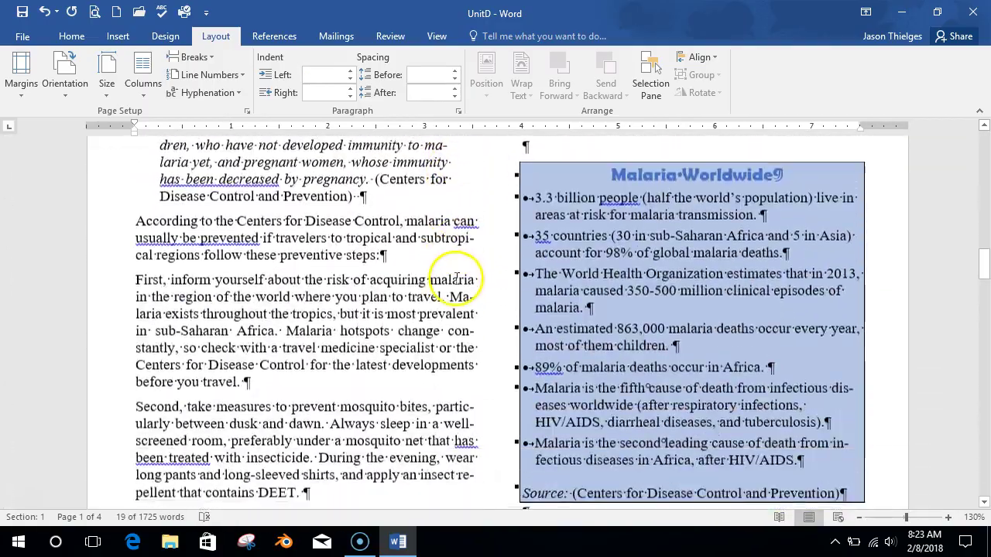
scroll(457, 279, down, 9)
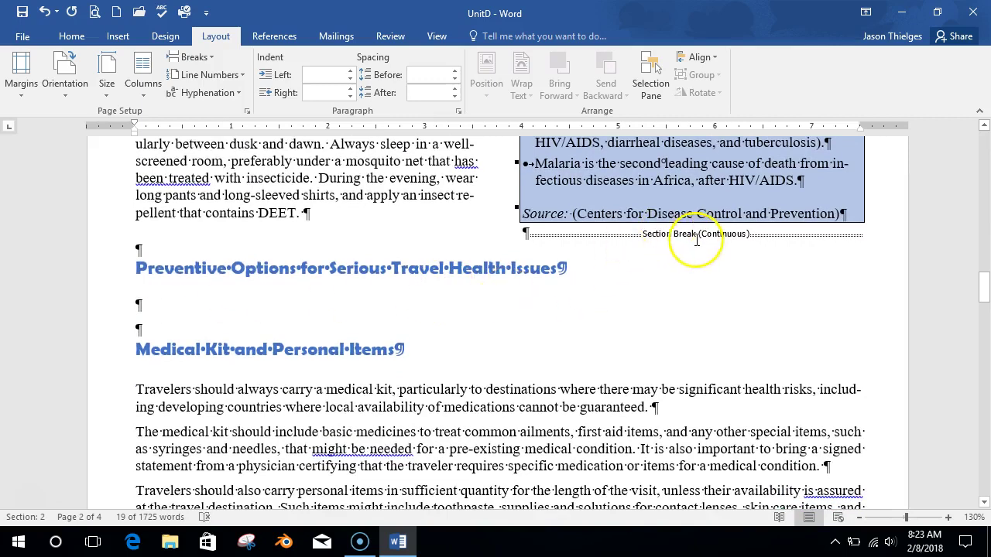
click(203, 268)
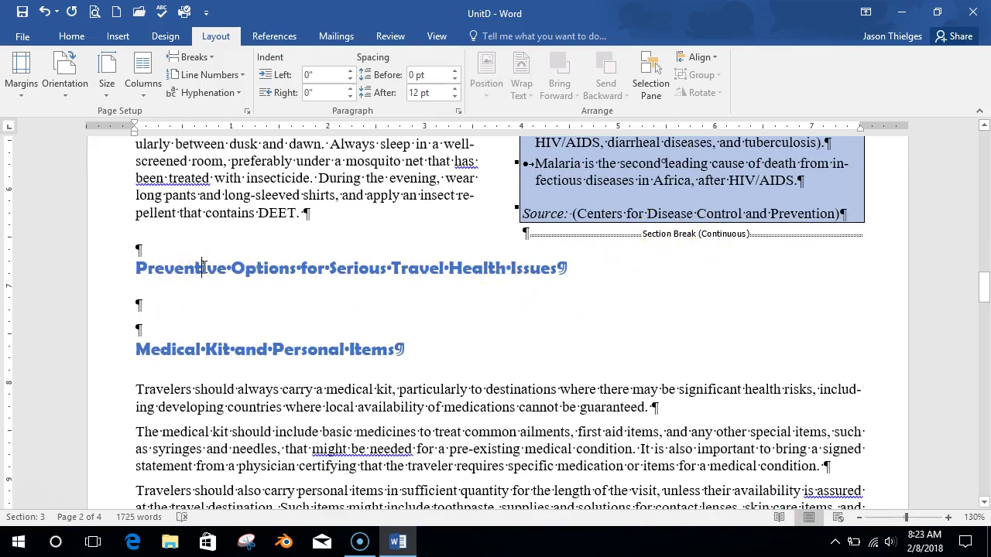
drag(199, 268, 286, 276)
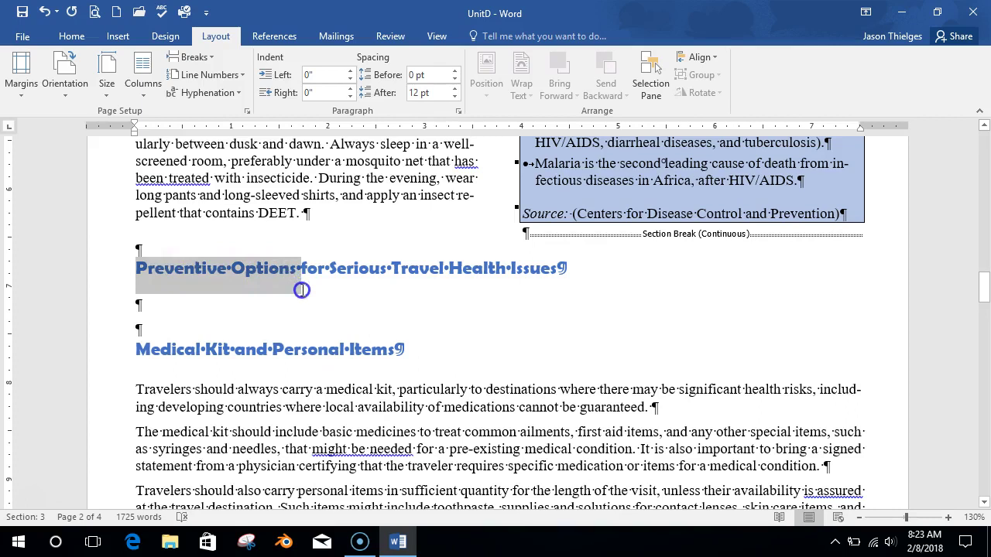
click(190, 311)
drag(285, 363, 344, 445)
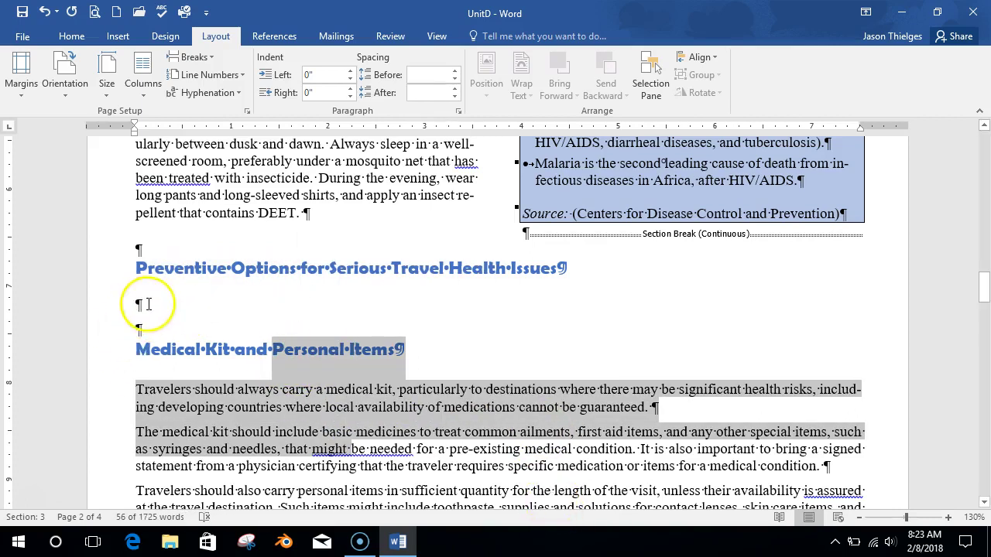
- Insert a table with 5 columns and 6 rows in the empty paragraph below the Preventive Options for Serious Travel Health Issues heading
click(146, 304)
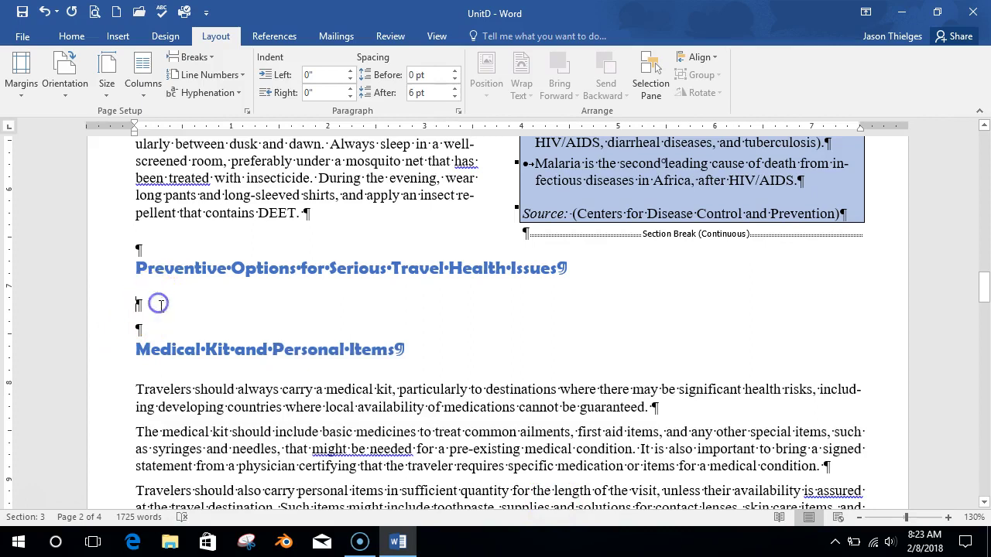
click(118, 39)
click(102, 97)
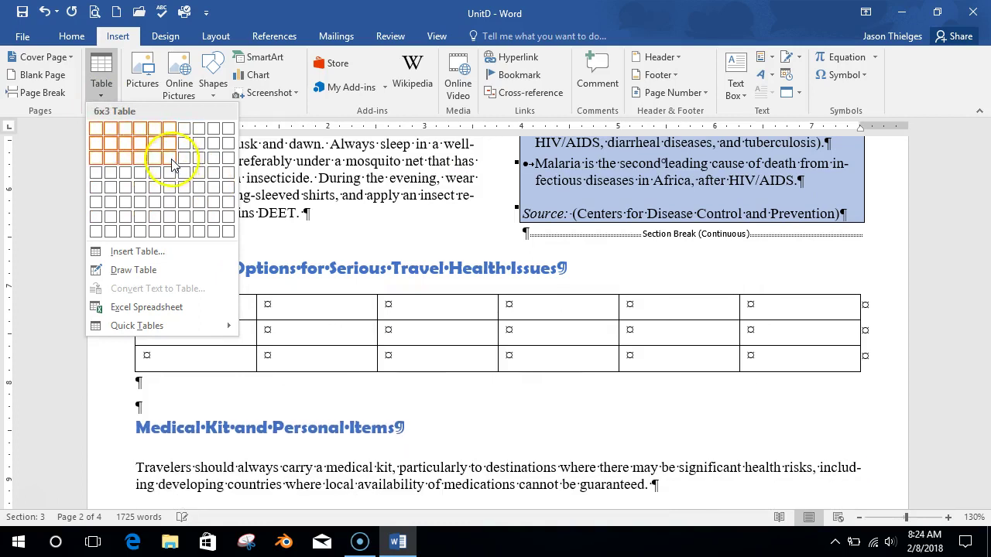
click(144, 254)
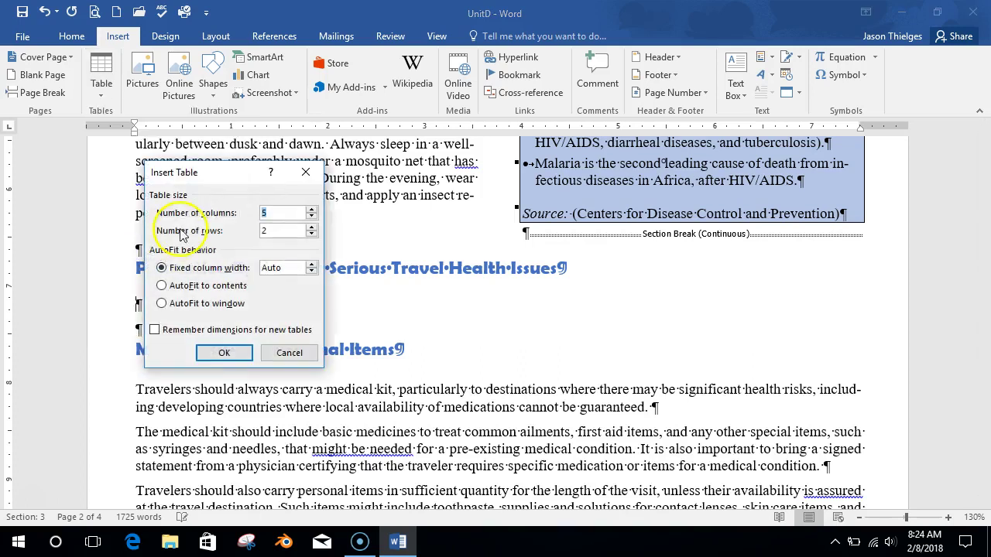
drag(223, 181, 269, 138)
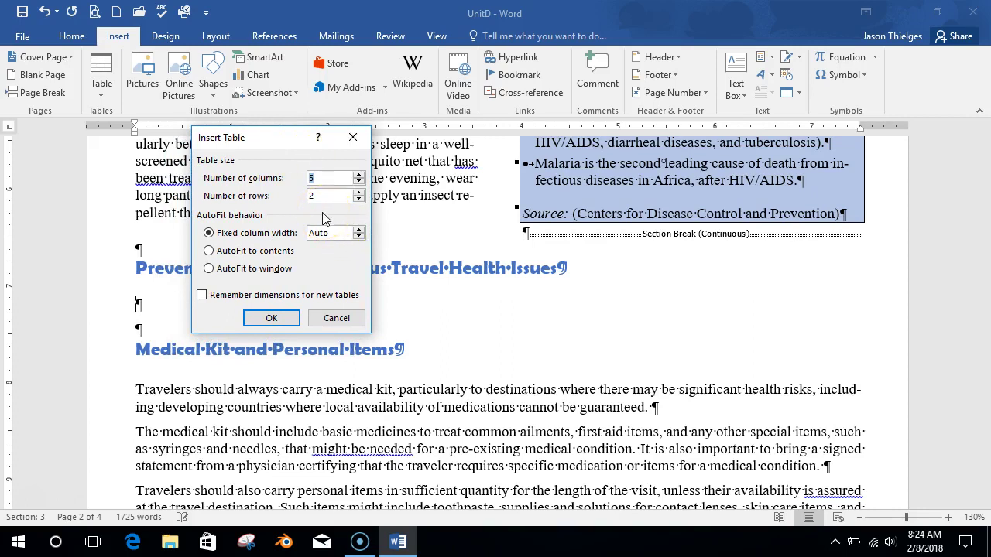
click(325, 177)
click(274, 201)
click(271, 318)
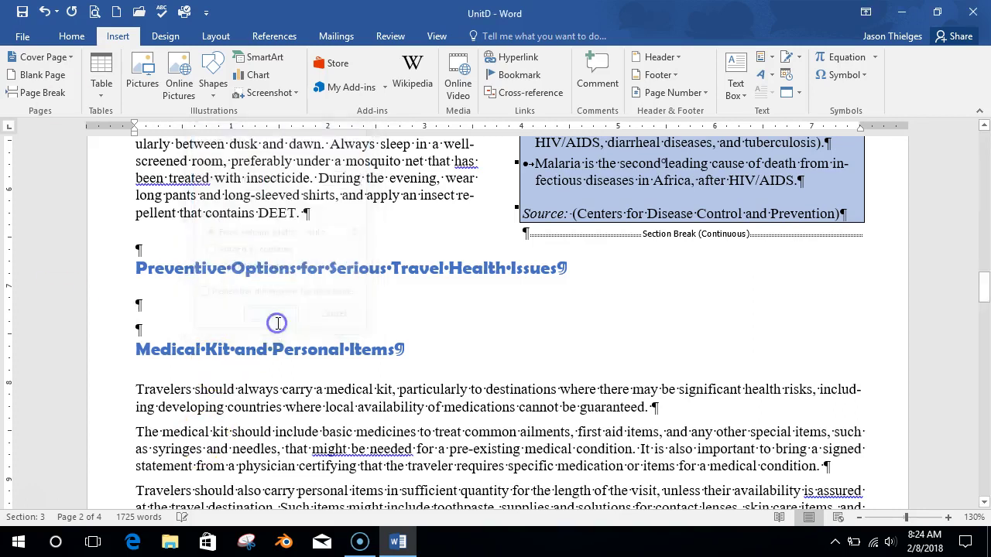
- Fill the table's header row with Disease, Vaccine, Prophylaxis Drug, Eat and Drink Safely, Avoid Insects, and list Malaria, Typhoid, Hepatitis A under Disease
scroll(320, 381, down, 1)
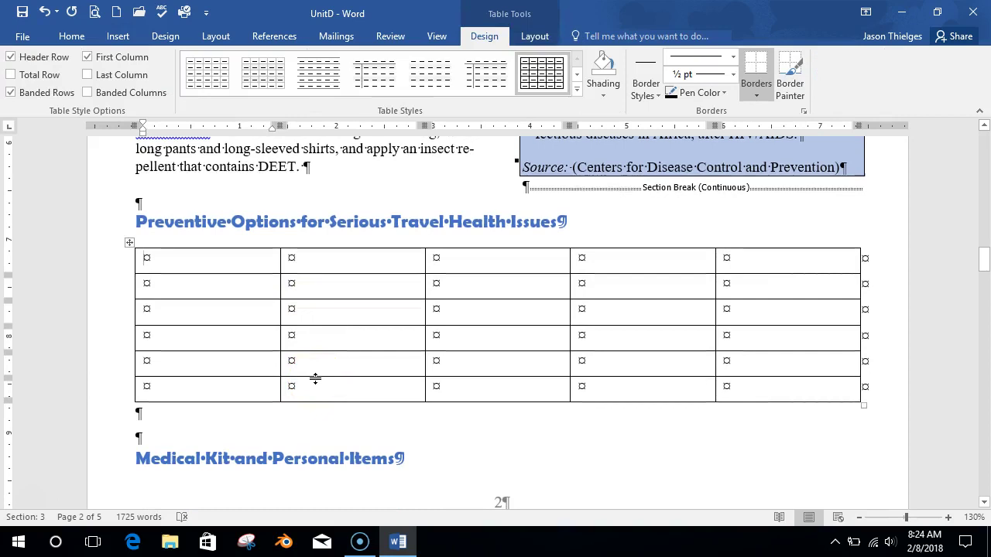
click(238, 260)
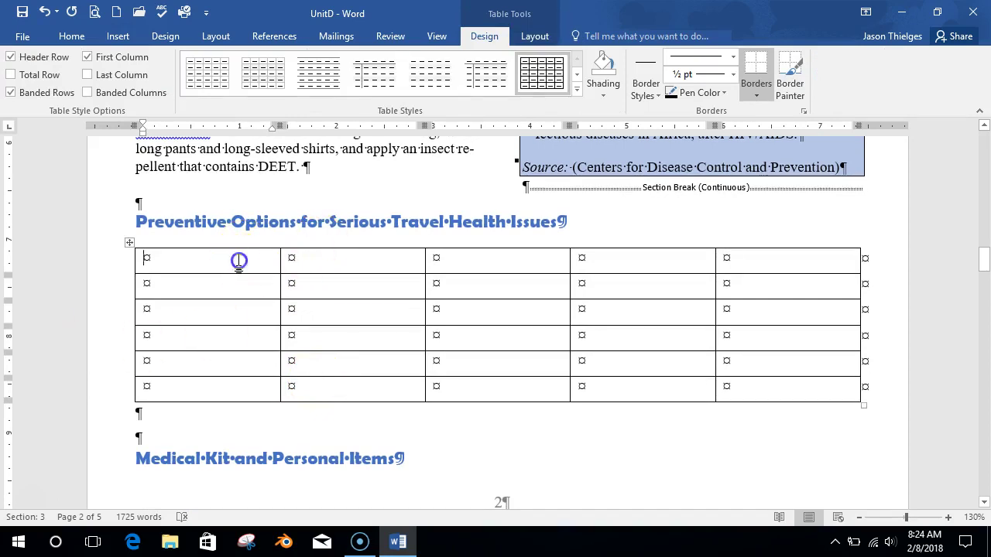
text(Disease)
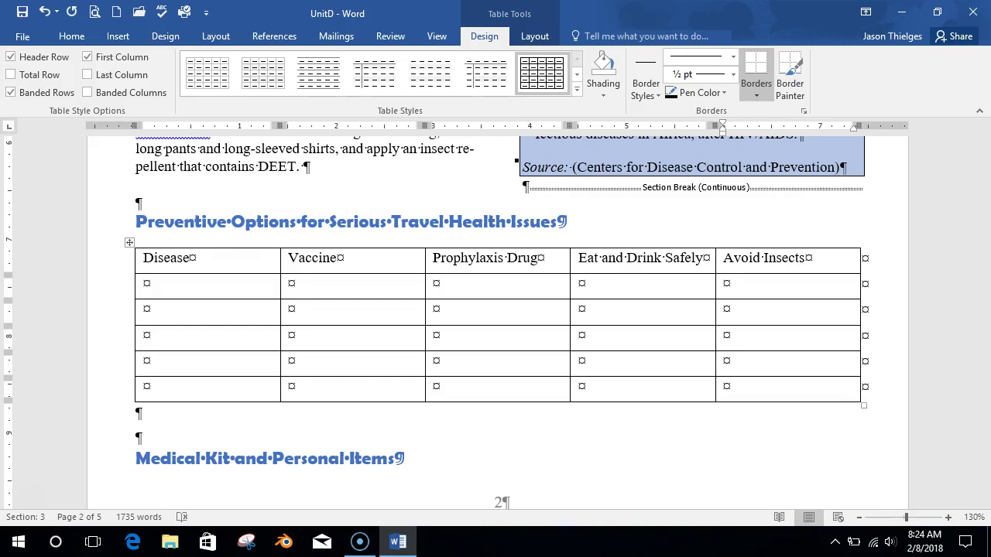
click(167, 289)
text(Malaria)
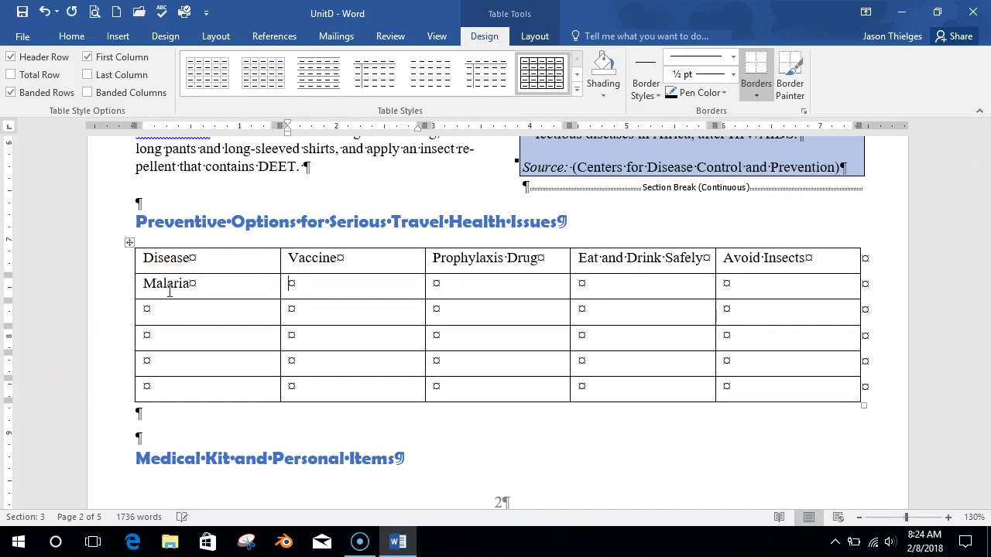
click(172, 312)
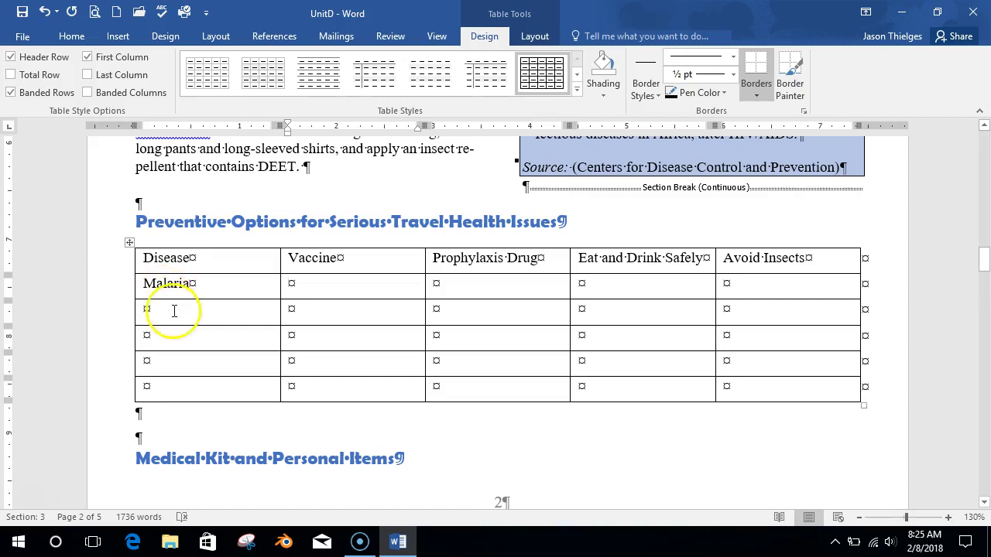
text(Typhoid)
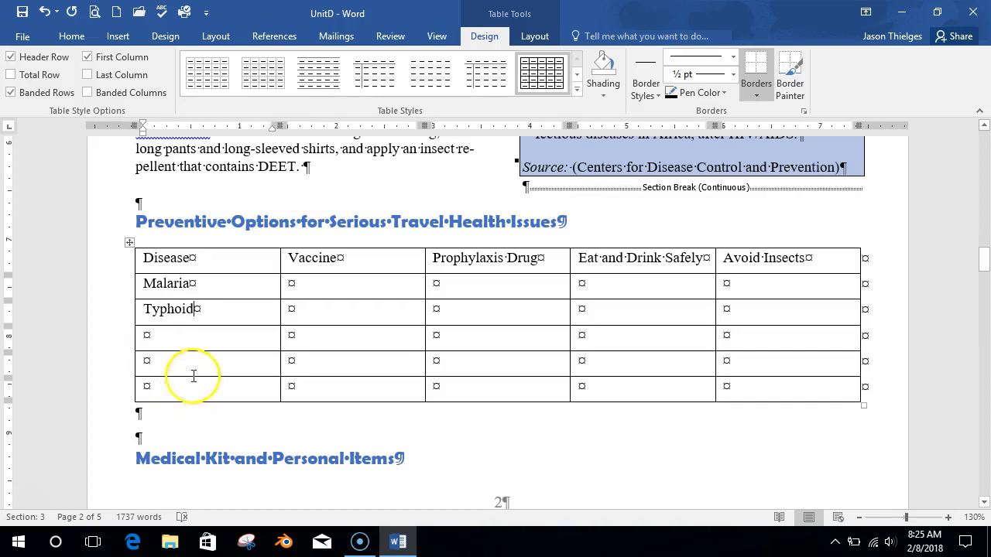
click(187, 341)
text(Hepatitis A)
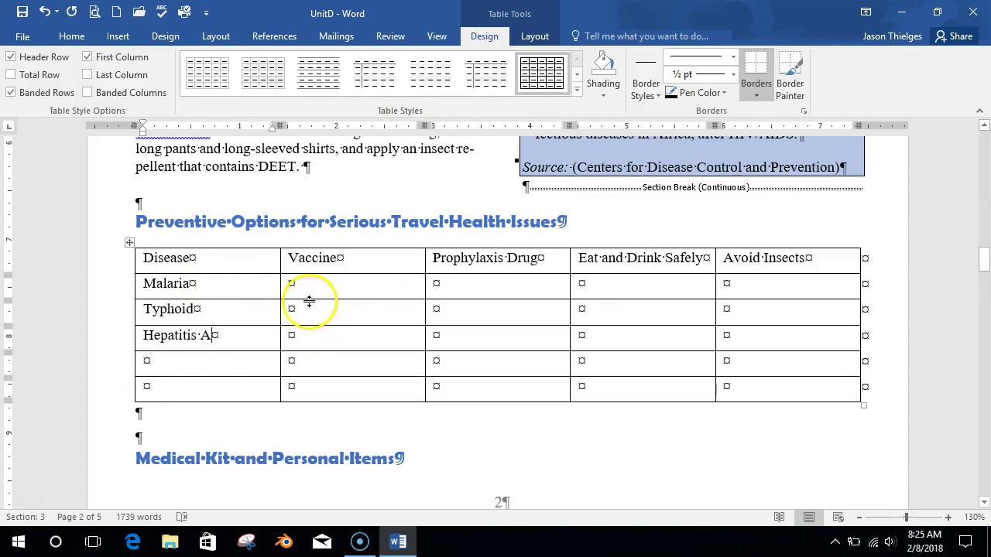
- Hide the formatting marks to examine the table without them, and show them again
click(69, 41)
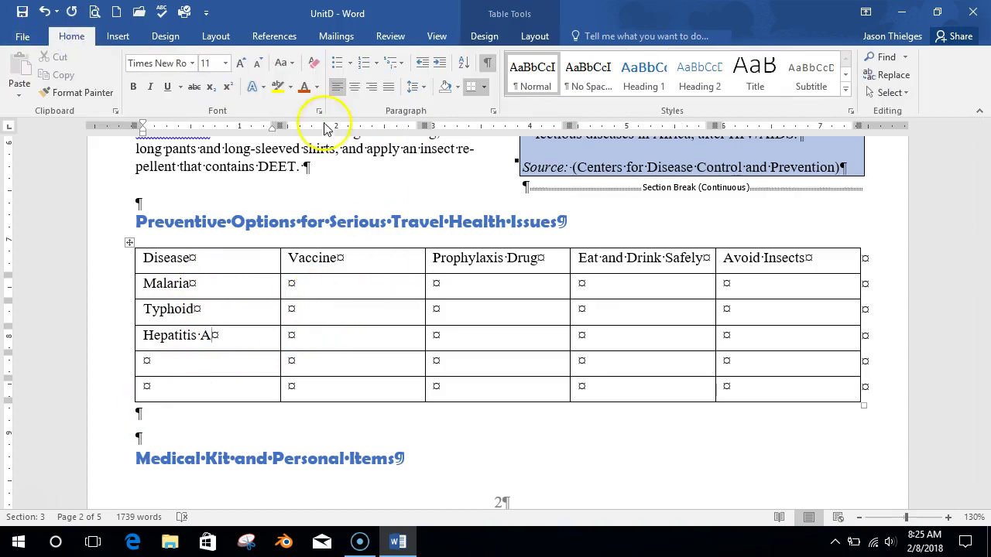
click(488, 66)
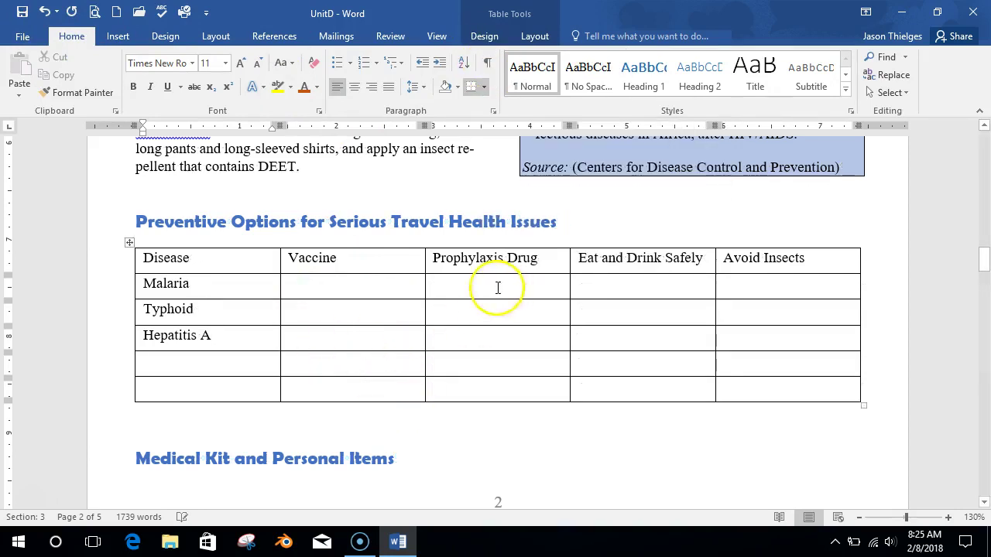
click(487, 68)
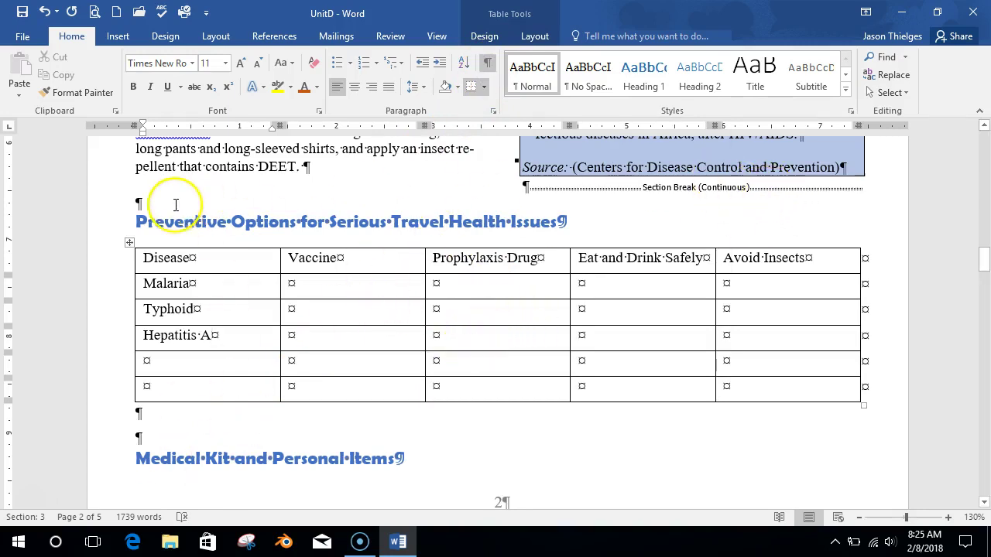
- Fill the two empty Disease cells with Cholera and Japanese Encephalitis
click(239, 369)
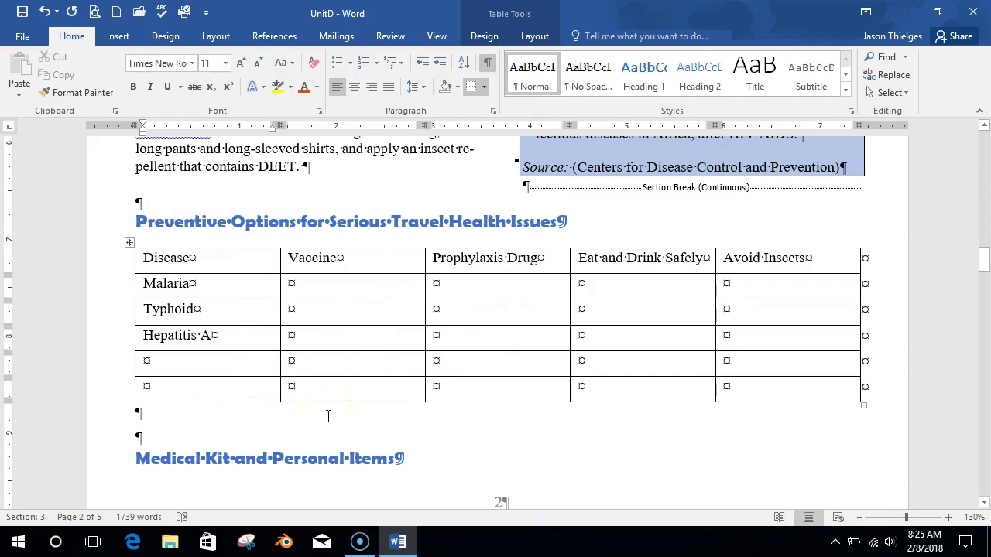
text(Cholera)
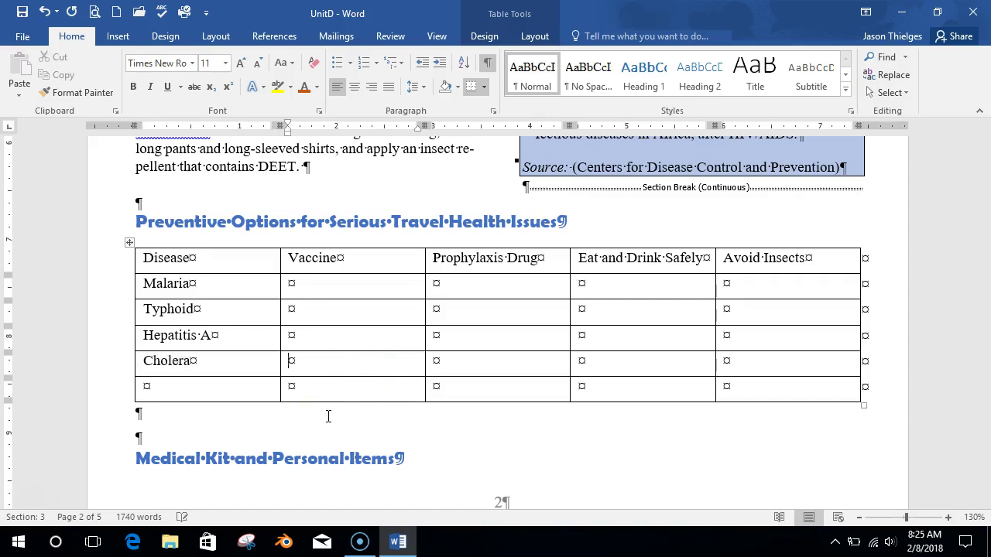
click(200, 398)
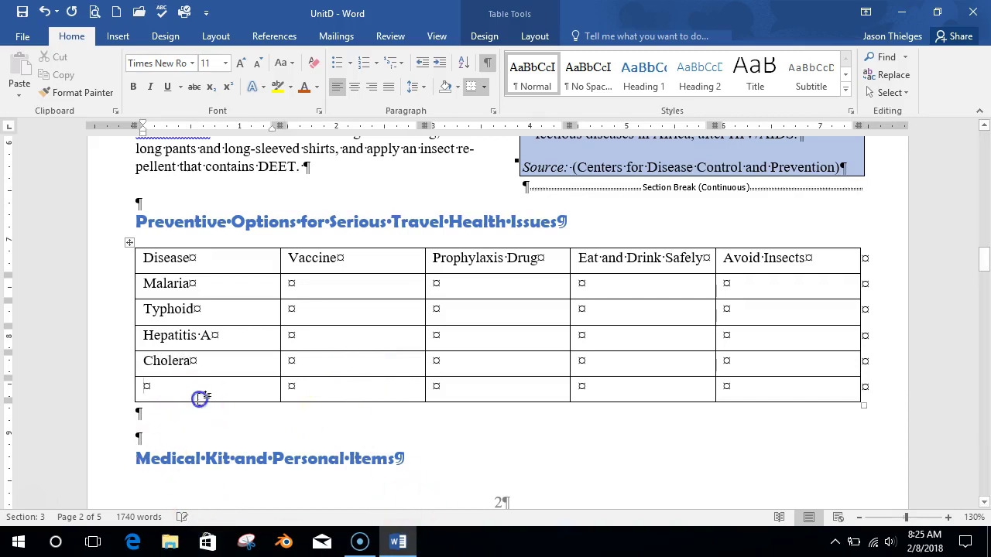
text(Japanese Encephalitis)
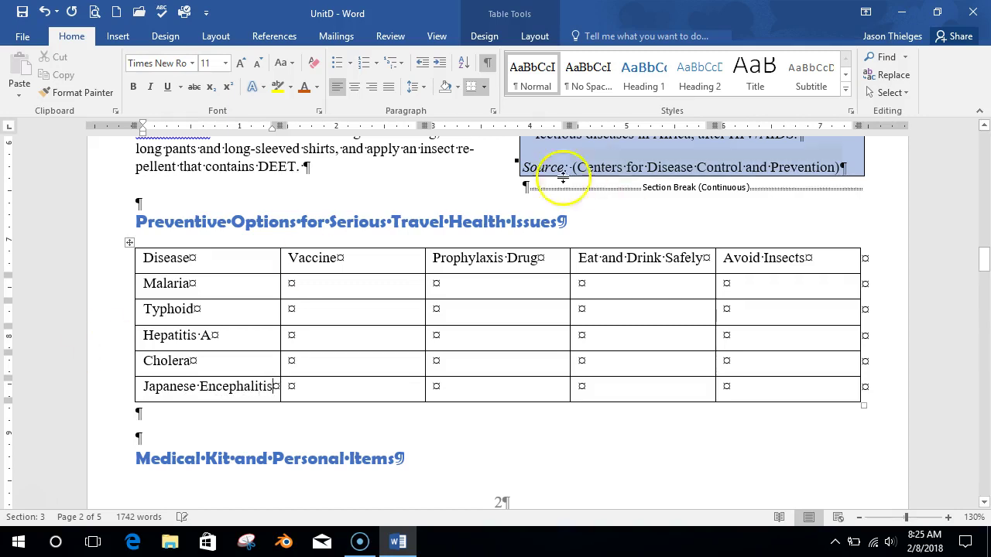
- Open the full symbol selection dialog for the Vaccine cell in the Typhoid row
click(304, 297)
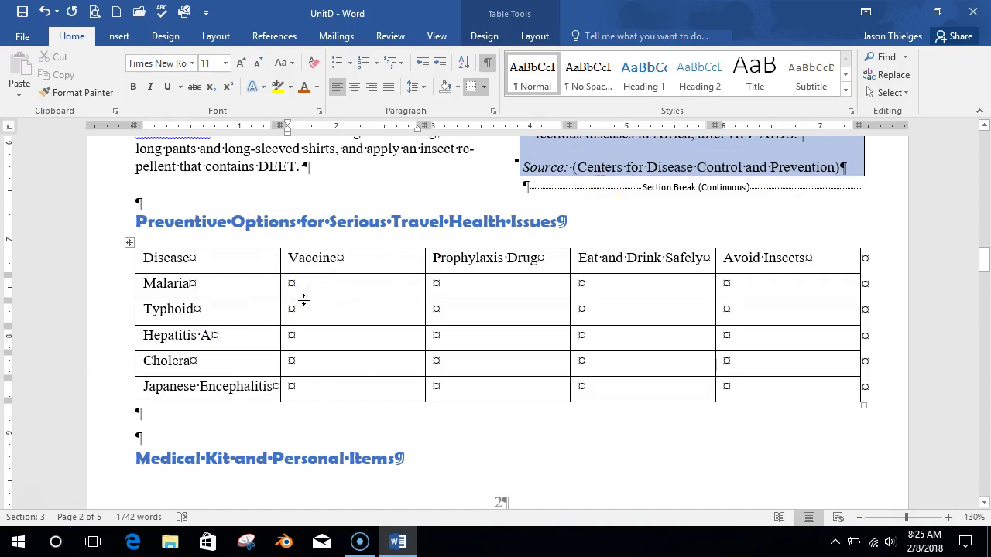
click(324, 309)
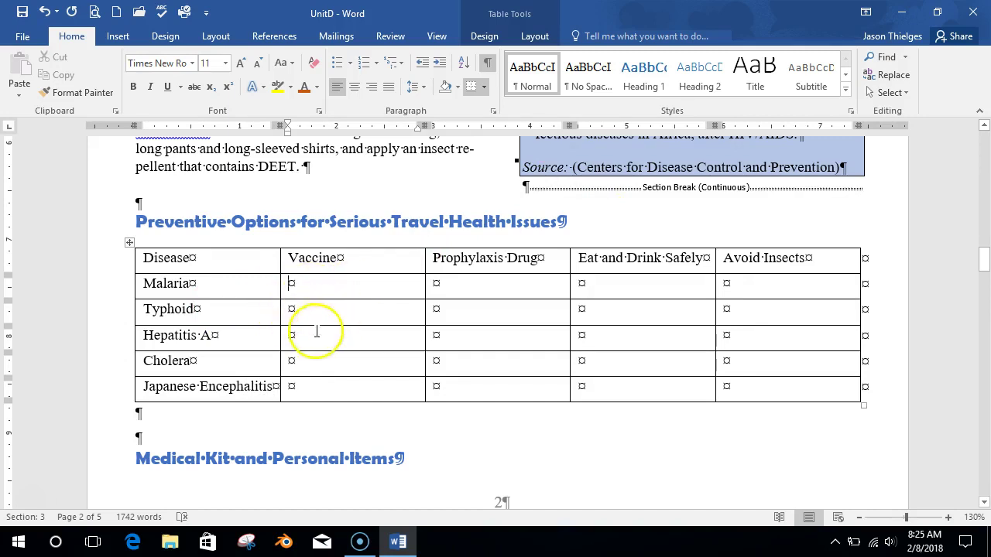
click(322, 317)
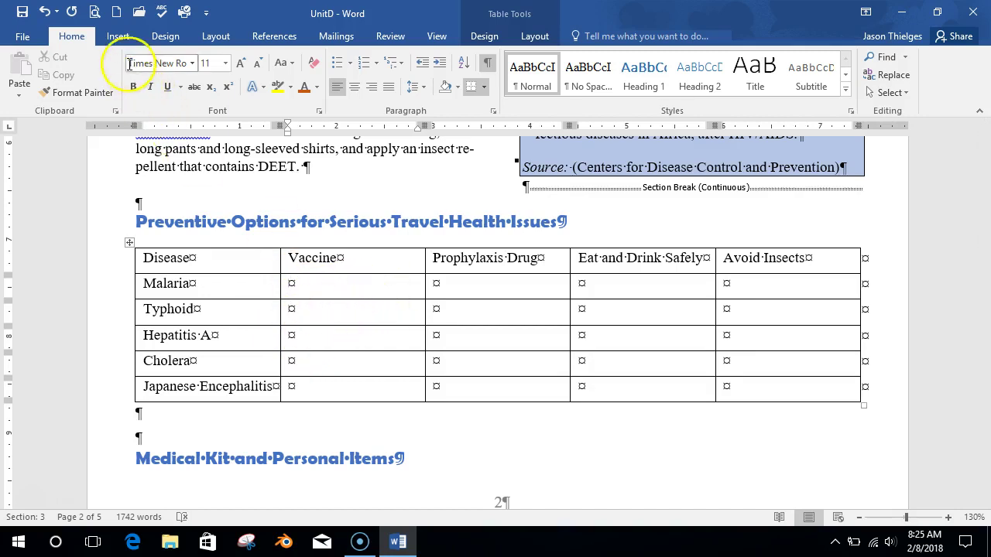
click(120, 39)
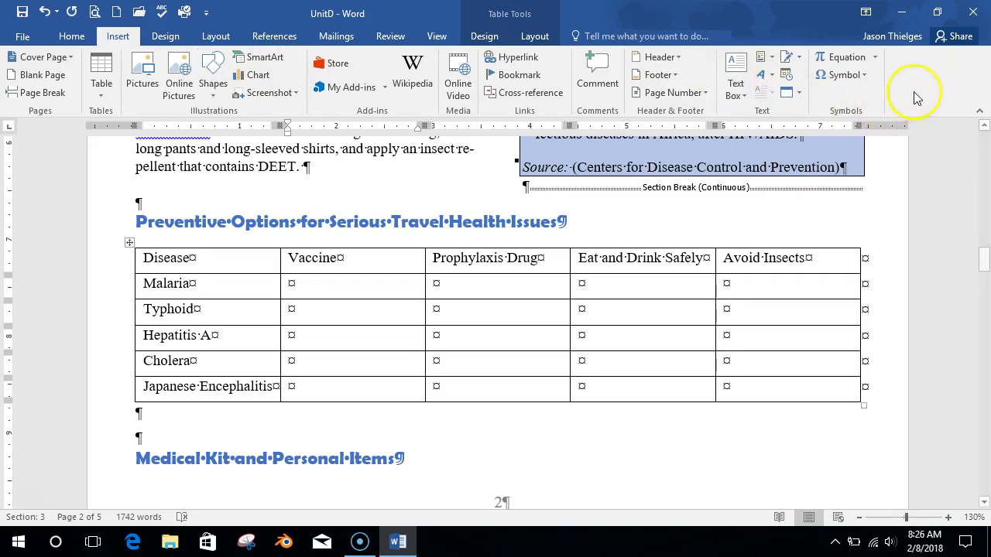
click(862, 75)
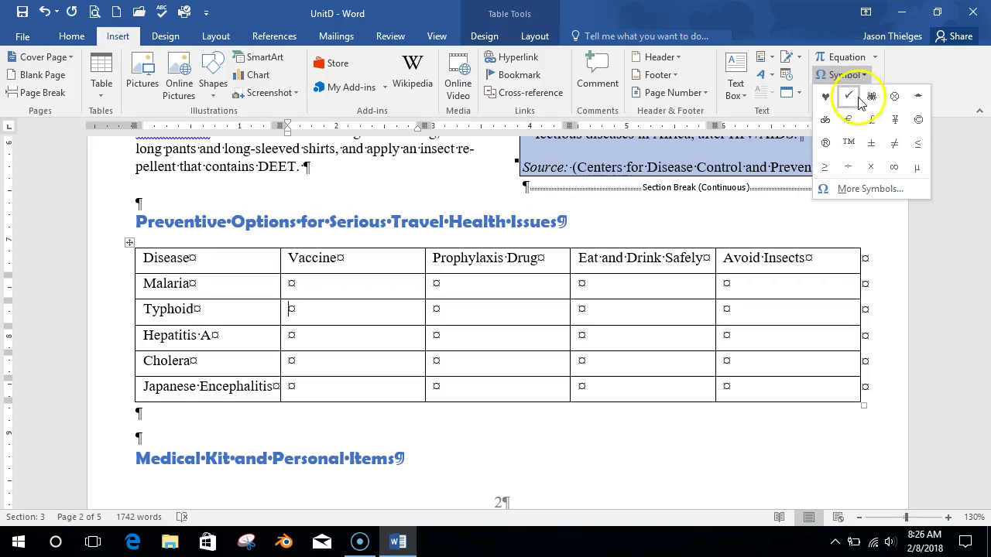
click(852, 100)
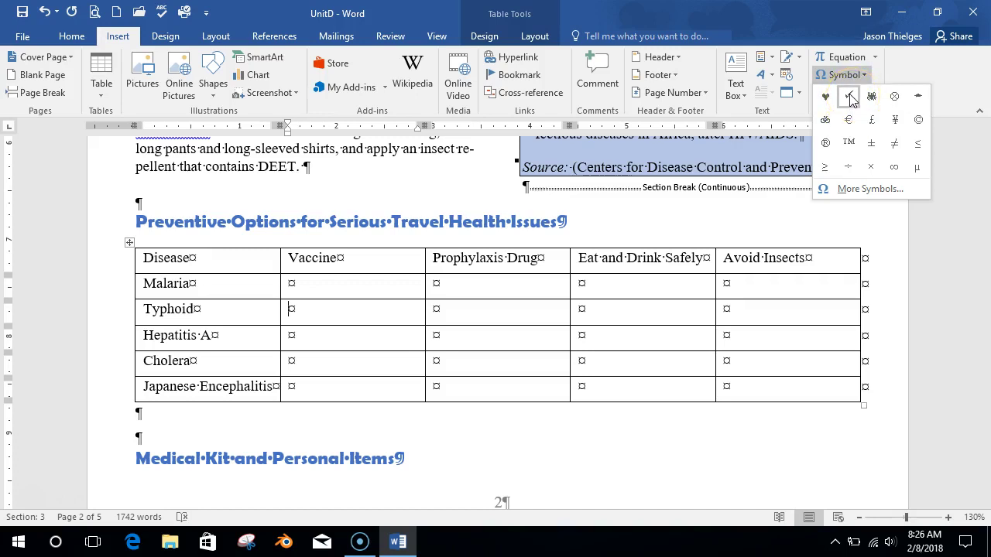
click(851, 102)
click(851, 104)
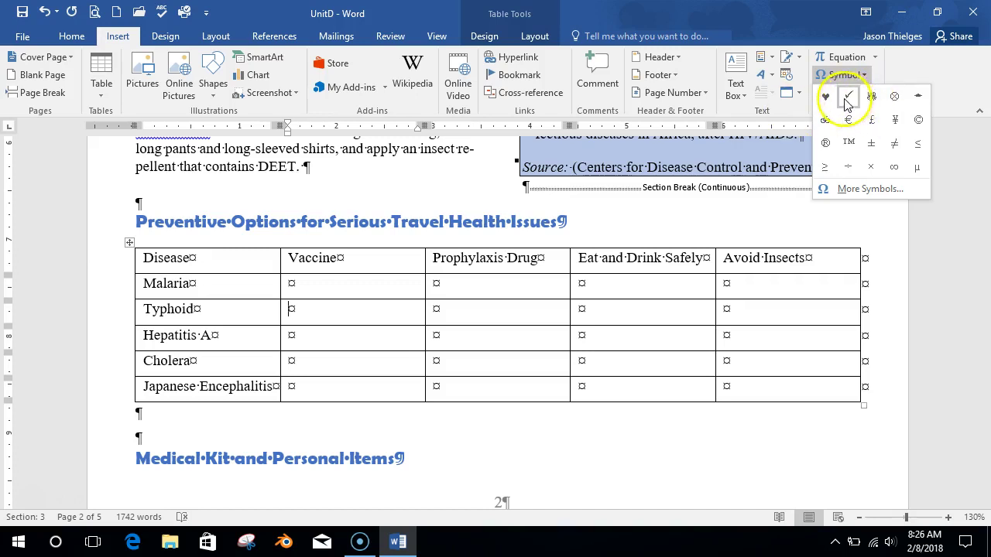
click(865, 190)
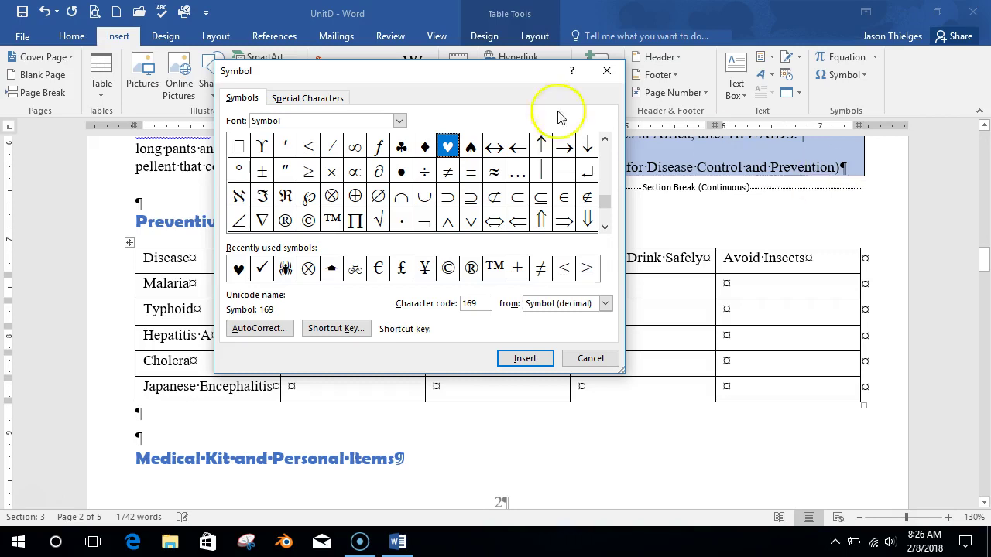
drag(441, 77, 588, 74)
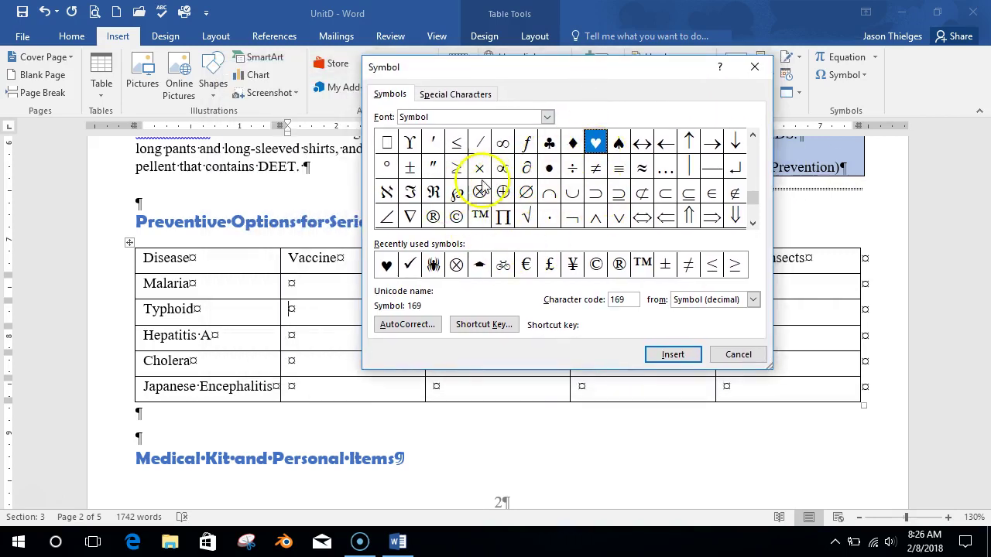
click(461, 119)
click(391, 94)
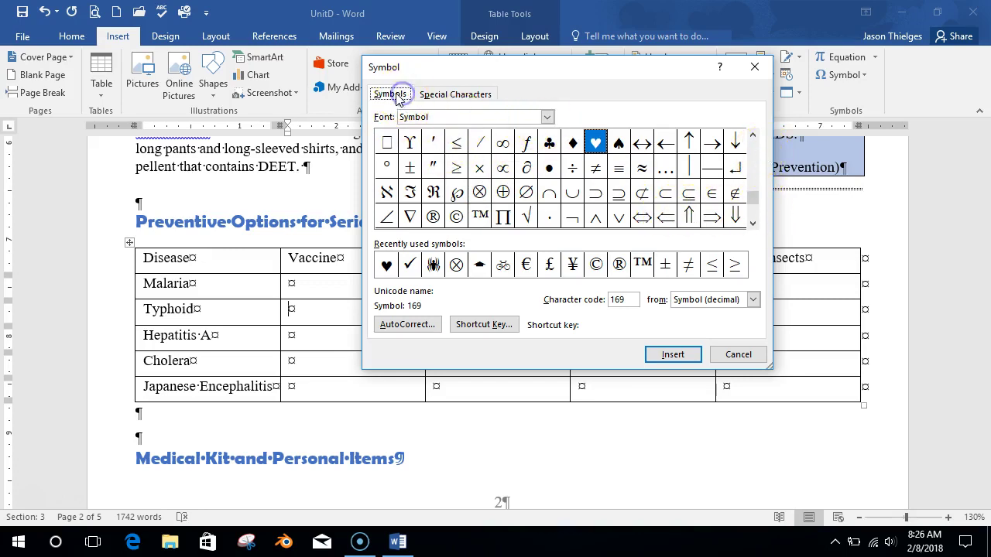
- Examine the characters available in the Symbol font, from the beginning to the end of the set
click(546, 117)
click(547, 118)
click(547, 117)
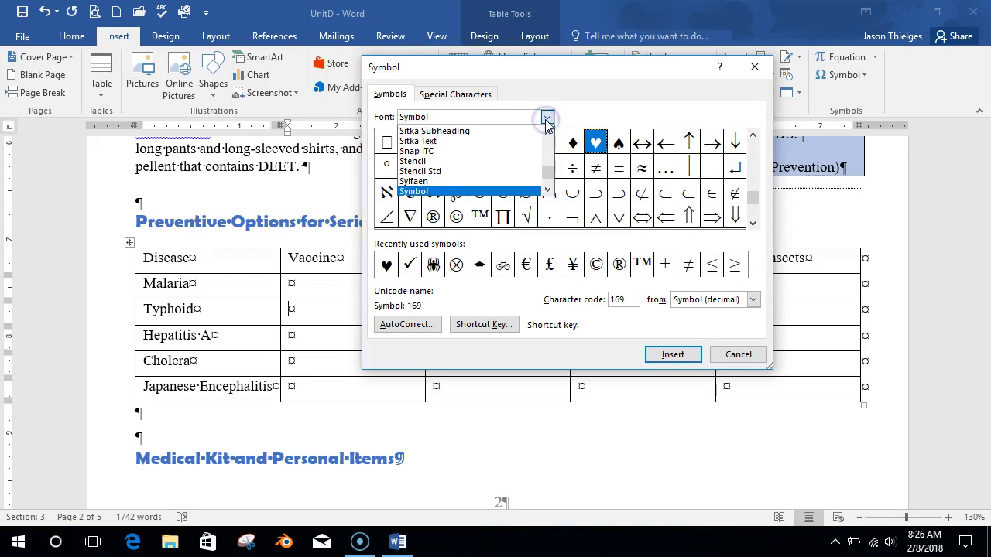
click(466, 191)
click(753, 152)
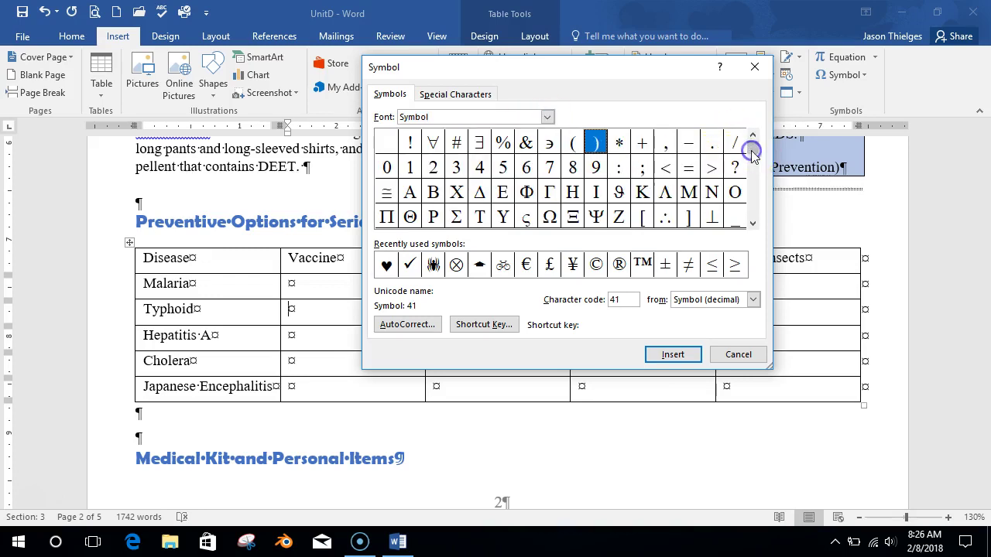
click(753, 225)
click(754, 225)
click(754, 225)
click(754, 226)
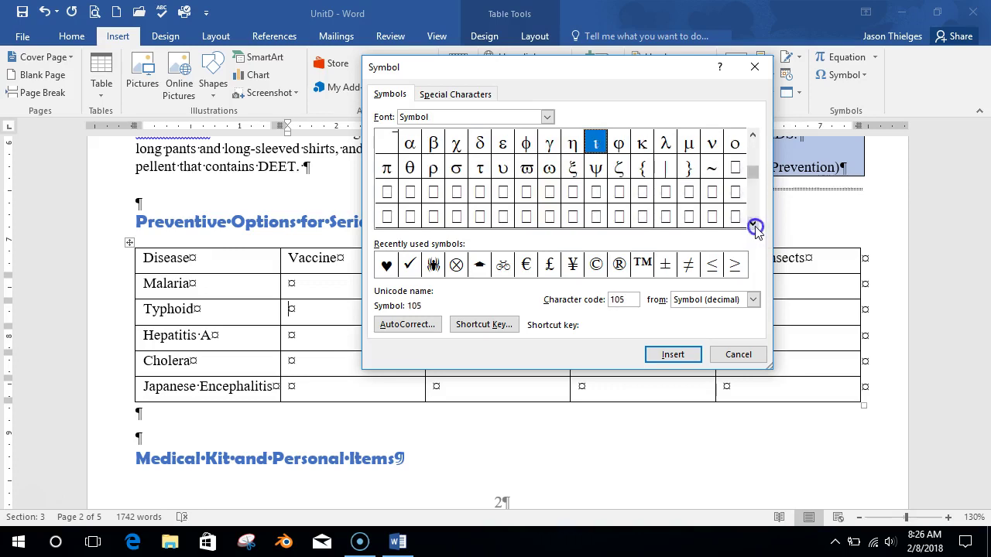
click(754, 225)
click(754, 226)
click(754, 225)
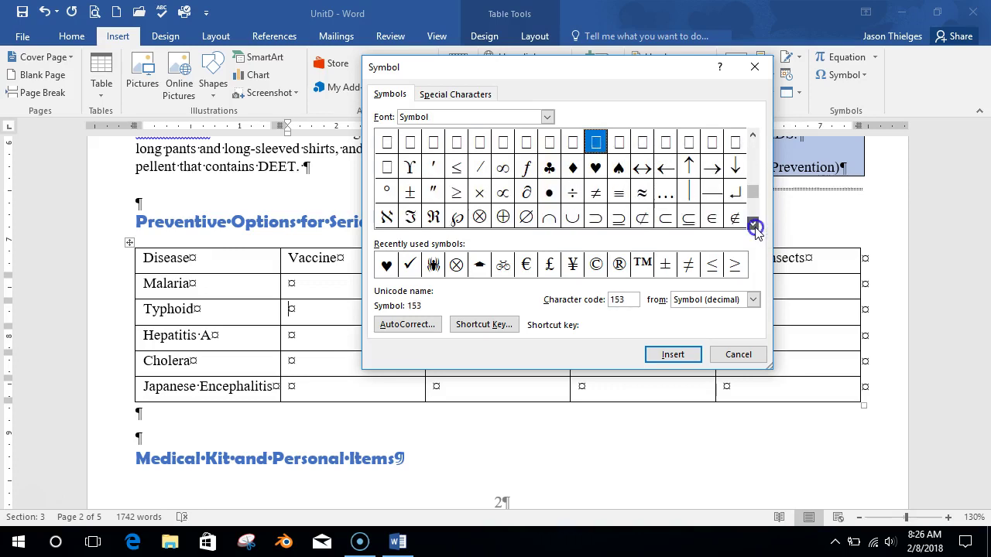
click(754, 225)
click(754, 225)
click(754, 225)
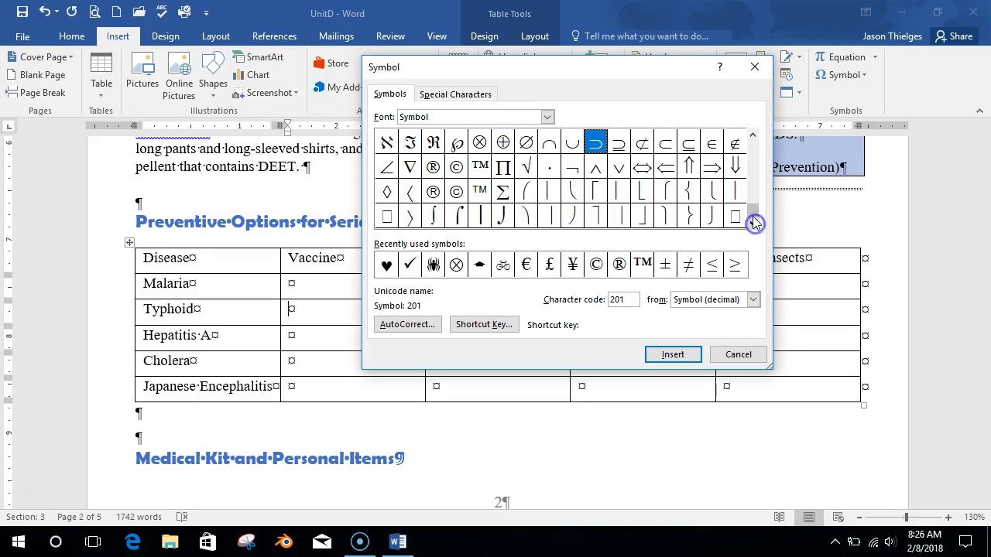
click(753, 137)
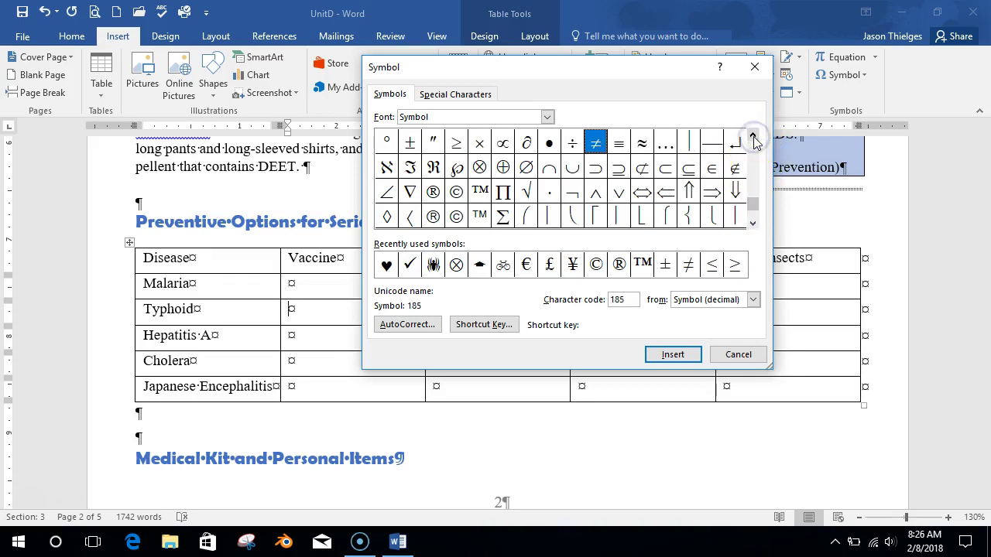
click(752, 139)
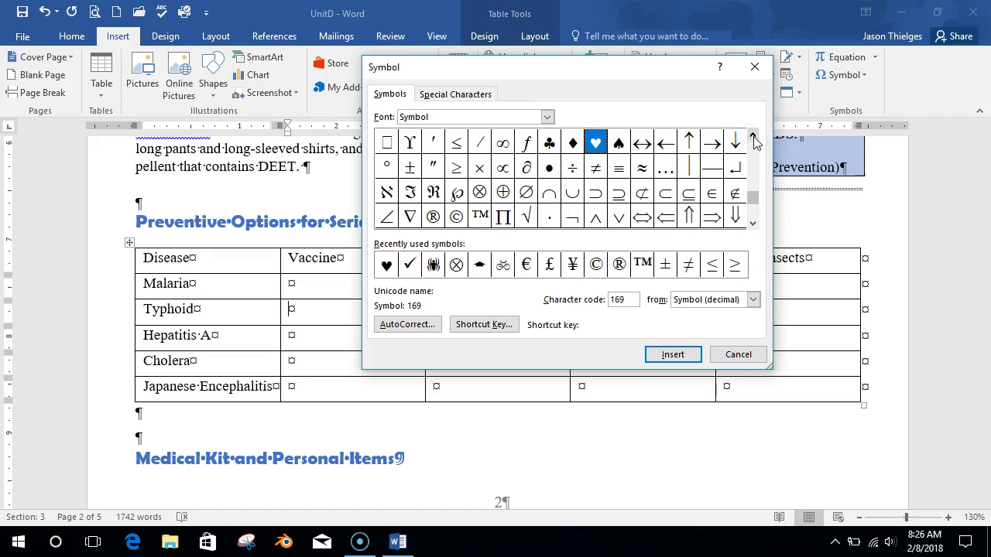
click(753, 137)
click(753, 138)
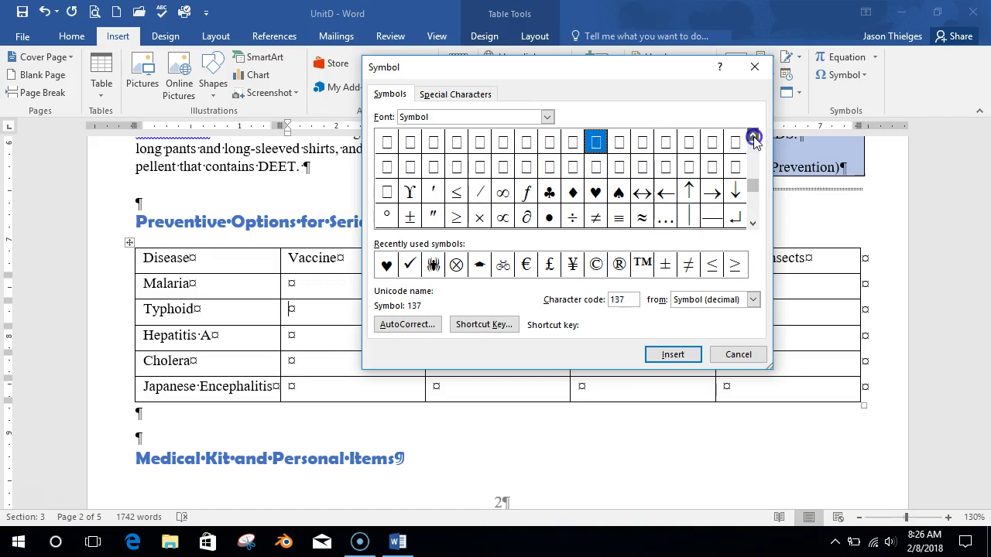
click(753, 138)
click(753, 138)
click(753, 138)
click(753, 138)
click(752, 137)
click(752, 137)
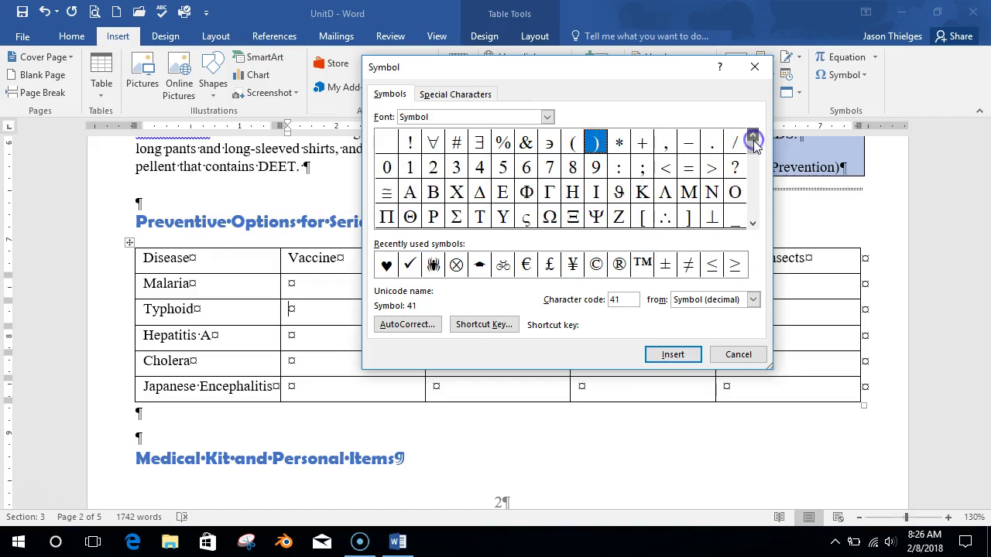
- Switch the symbol font to Webdings and look through its available pictograms
click(547, 117)
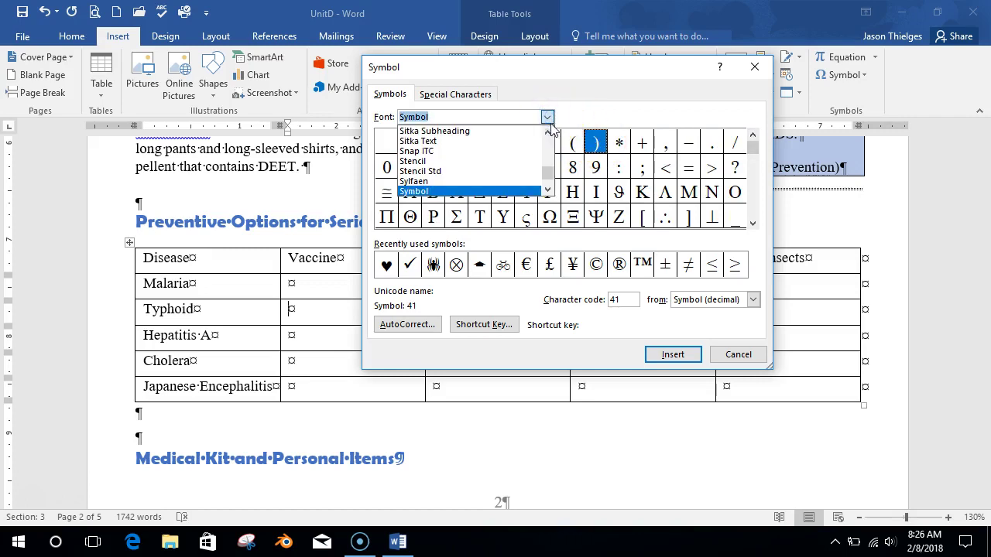
click(548, 189)
click(547, 190)
click(548, 189)
click(547, 190)
click(547, 190)
scroll(551, 194, down, 10)
click(548, 137)
click(549, 137)
click(548, 137)
click(549, 137)
click(548, 137)
click(548, 137)
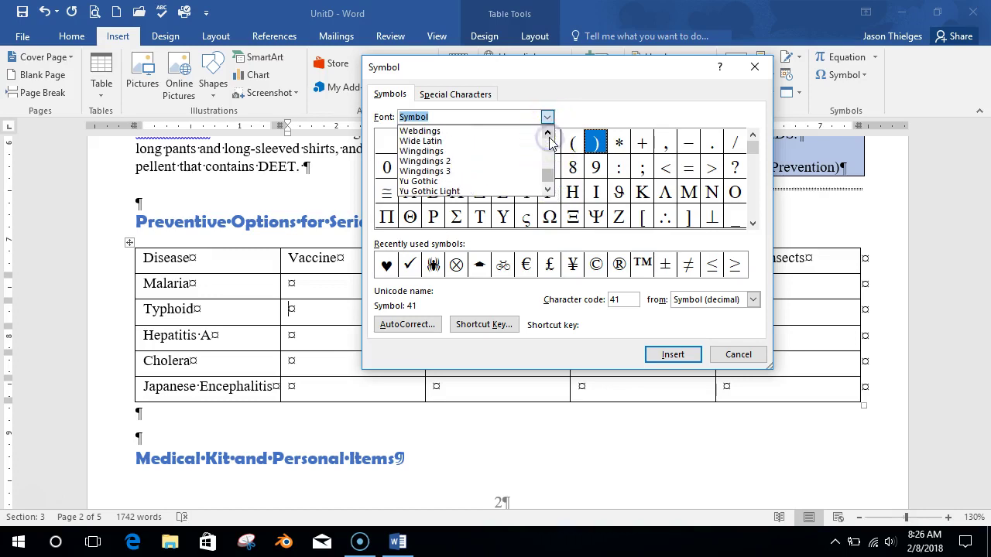
click(433, 132)
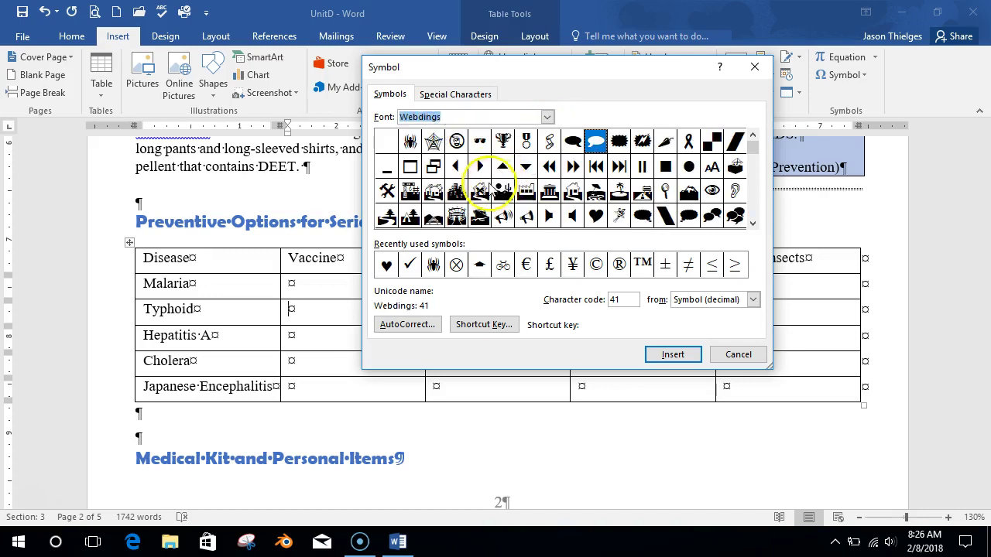
click(752, 224)
click(752, 225)
click(753, 225)
click(753, 225)
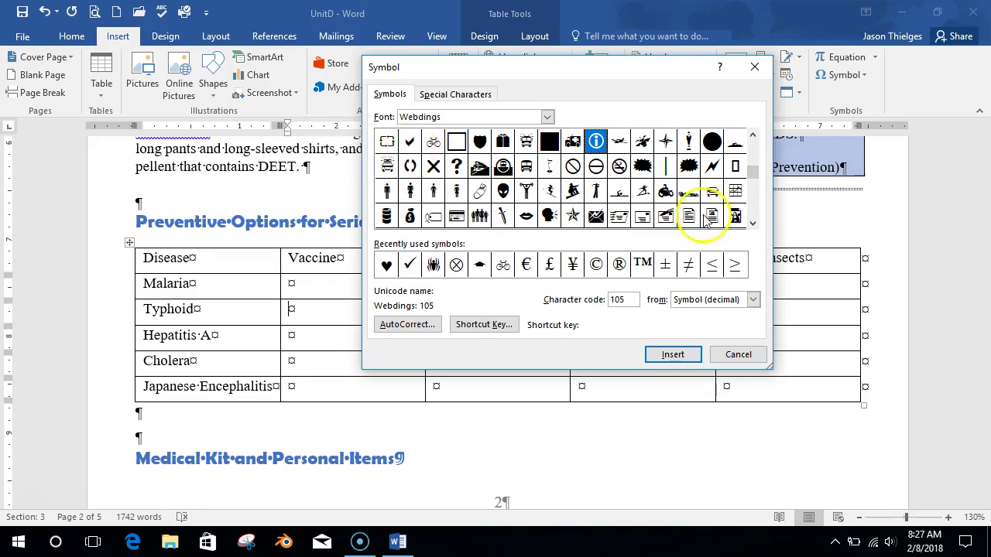
click(753, 224)
click(753, 224)
click(752, 224)
click(753, 225)
click(752, 224)
click(753, 225)
- Switch the symbol font to Wide Latin and look through its available characters
click(546, 117)
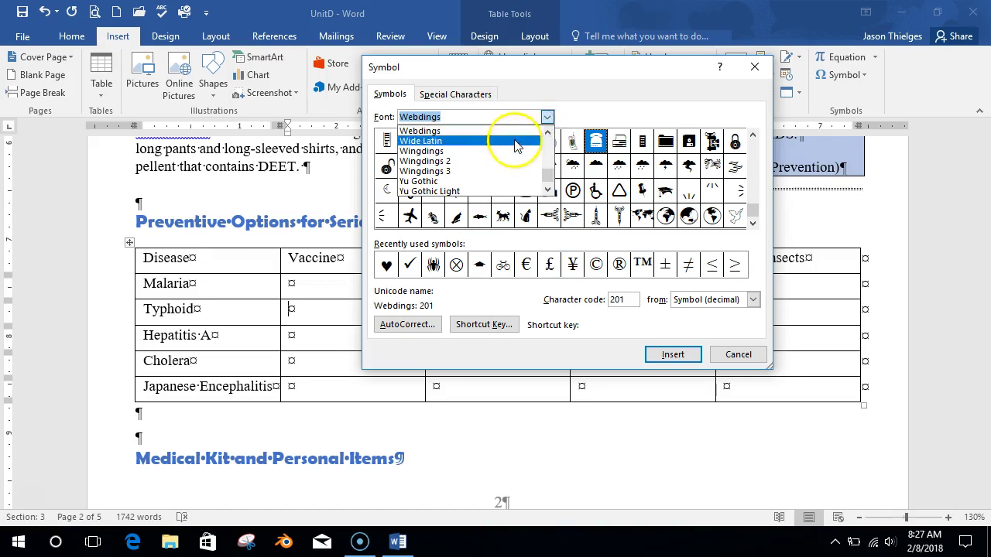
click(517, 142)
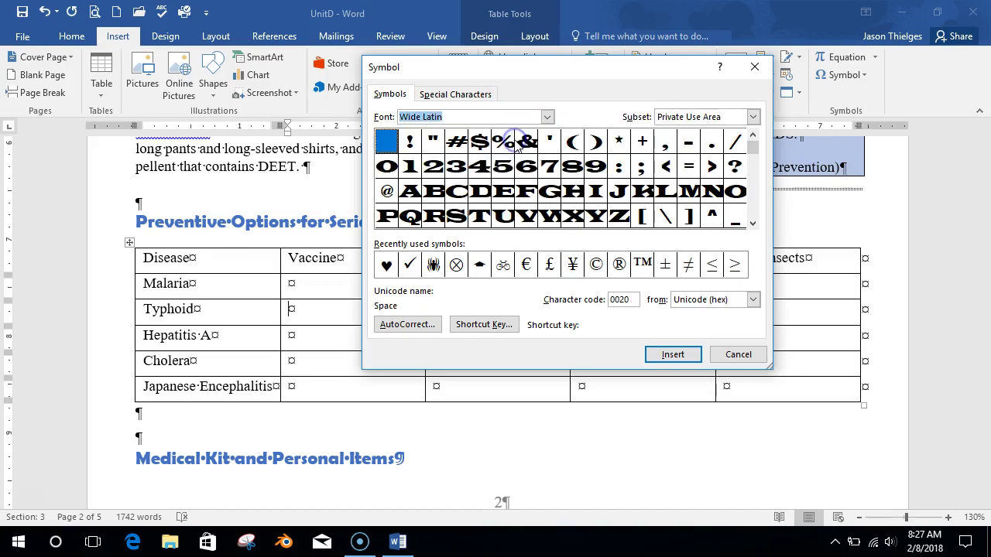
click(754, 214)
click(753, 222)
click(753, 221)
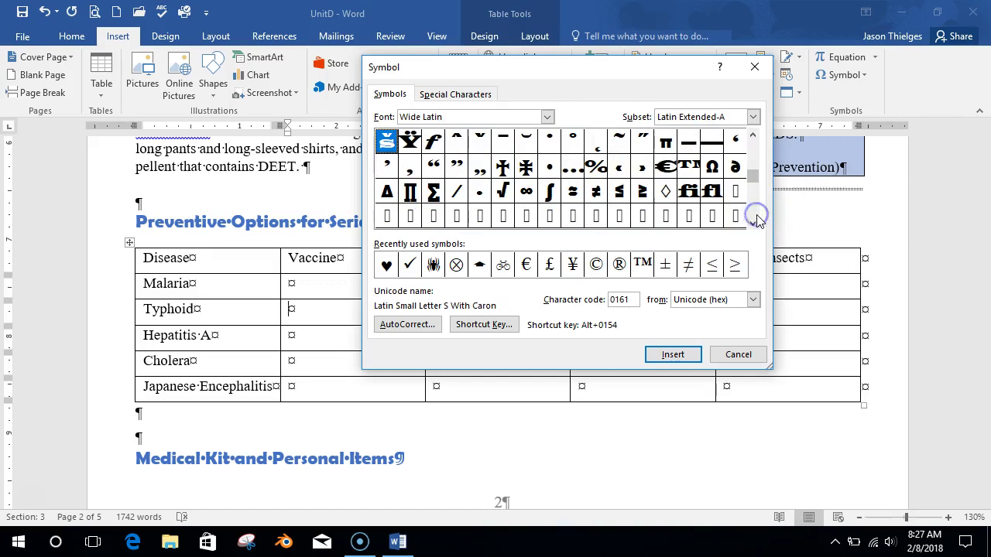
click(755, 222)
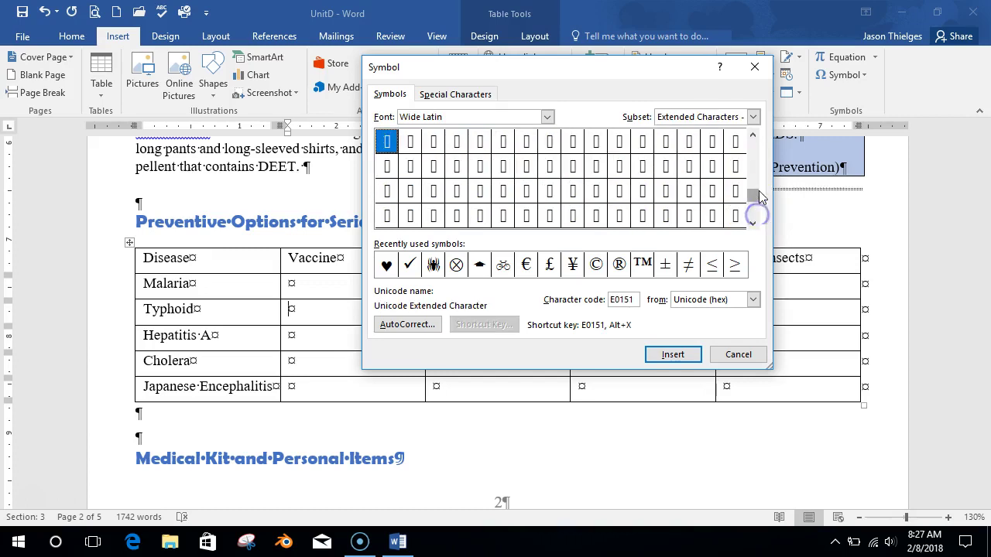
drag(753, 190, 751, 164)
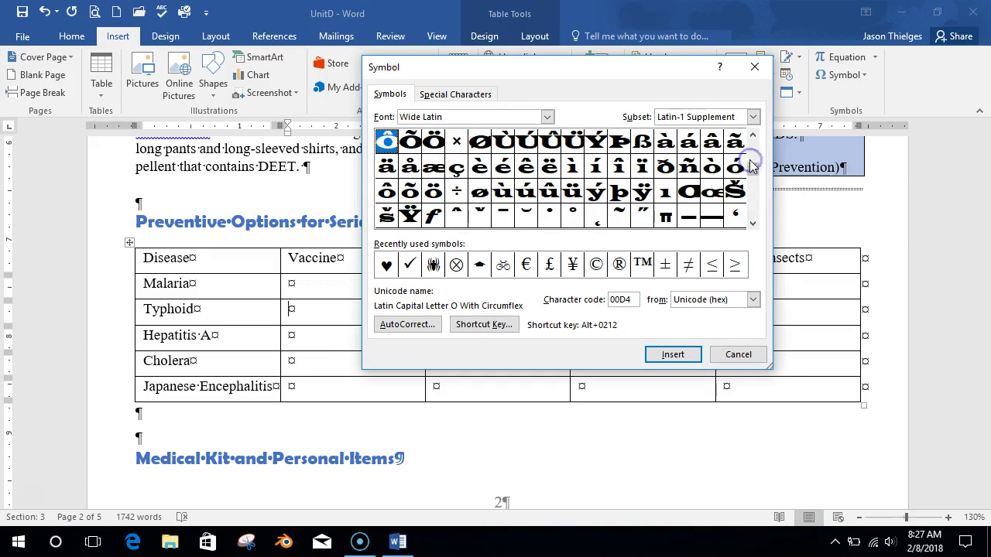
click(756, 205)
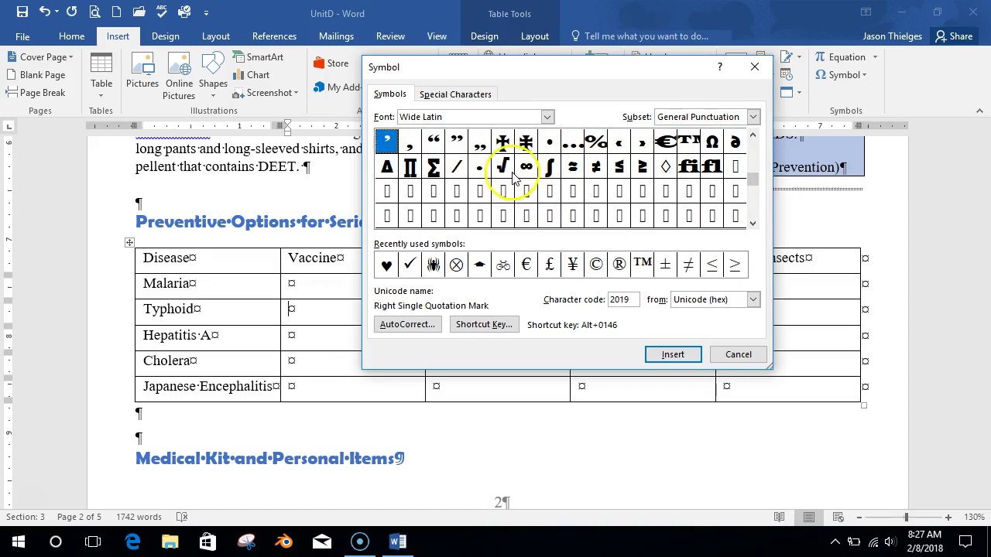
- Set the font of the symbol set to Wingdings
click(546, 117)
click(547, 117)
click(547, 117)
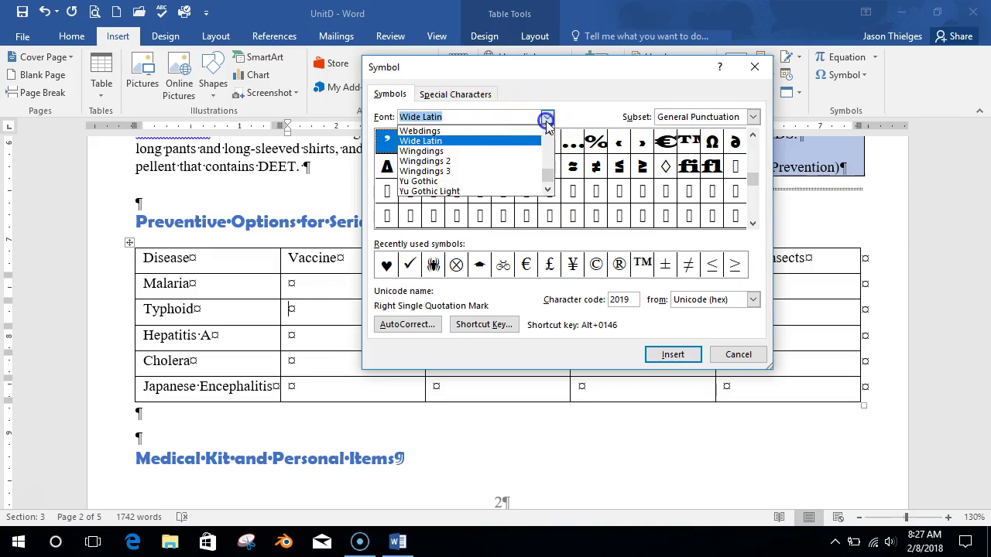
click(490, 152)
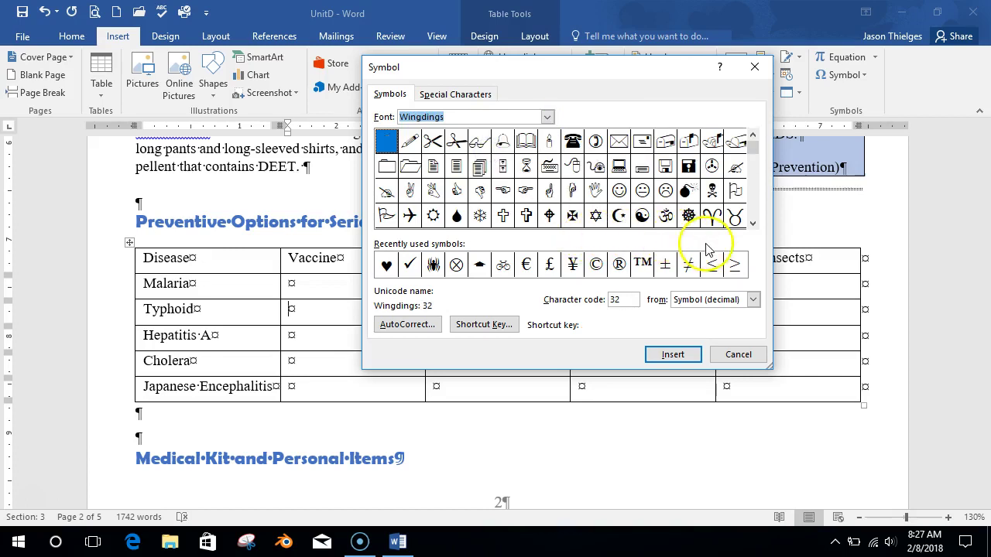
- Insert the Wingdings check mark, character code 252, into the Vaccine cell of the Typhoid row
click(753, 216)
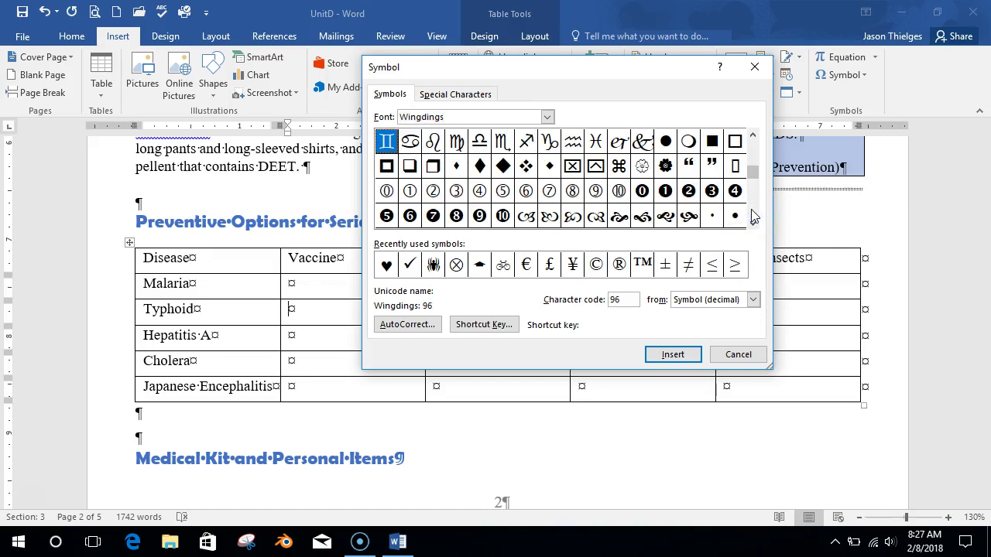
click(754, 215)
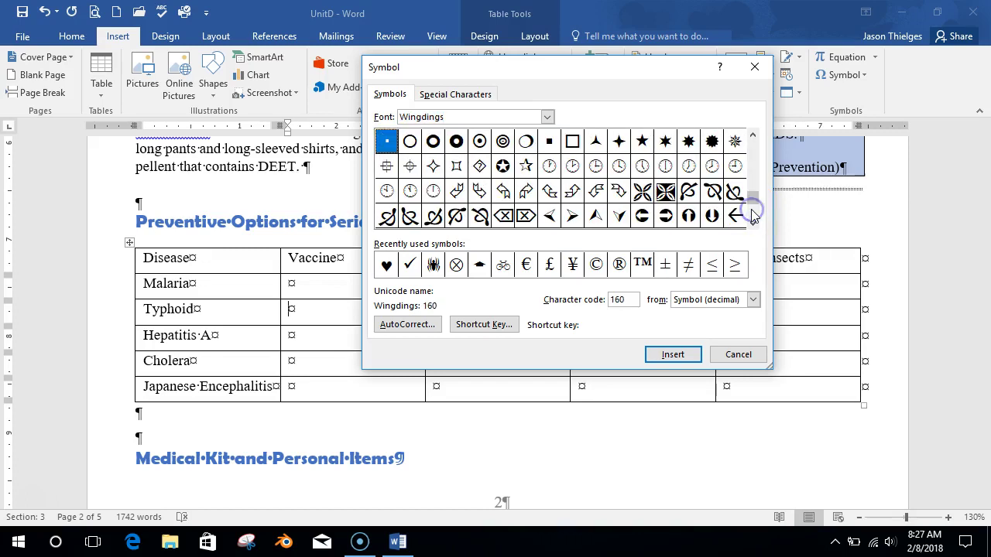
click(754, 216)
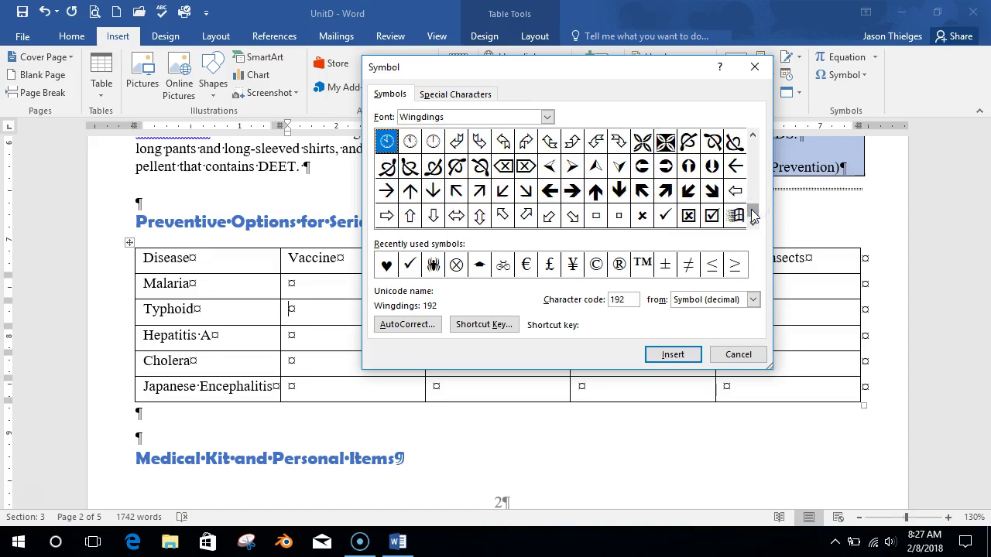
click(662, 219)
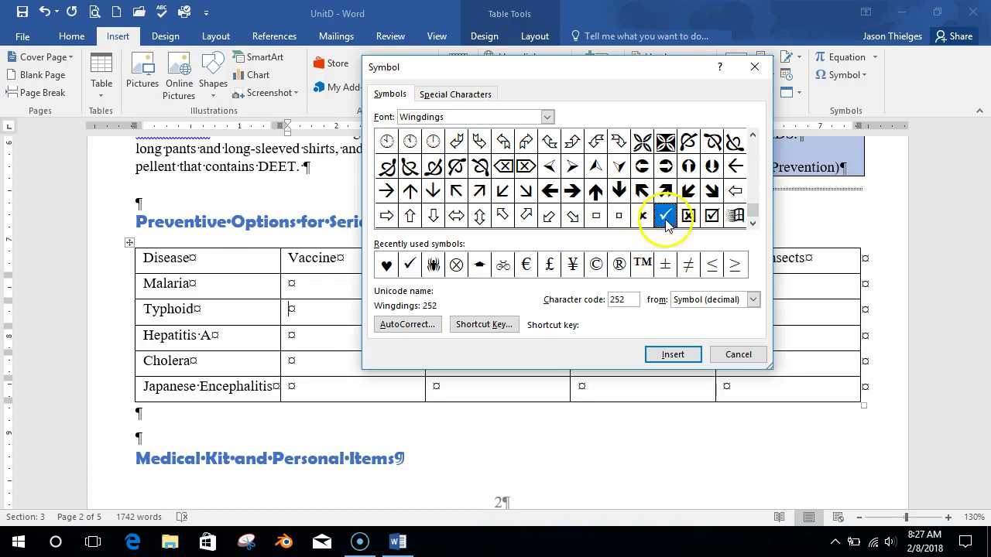
click(673, 354)
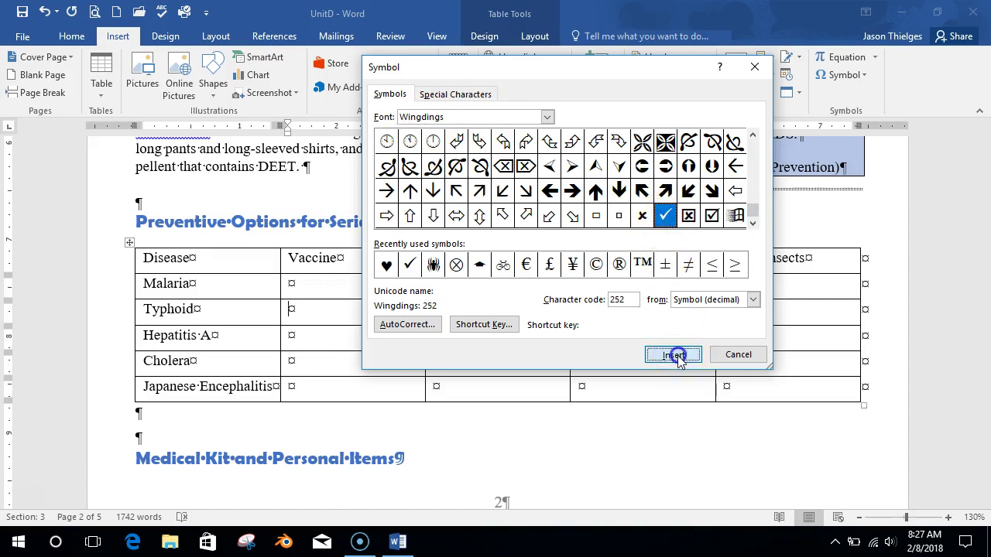
click(735, 355)
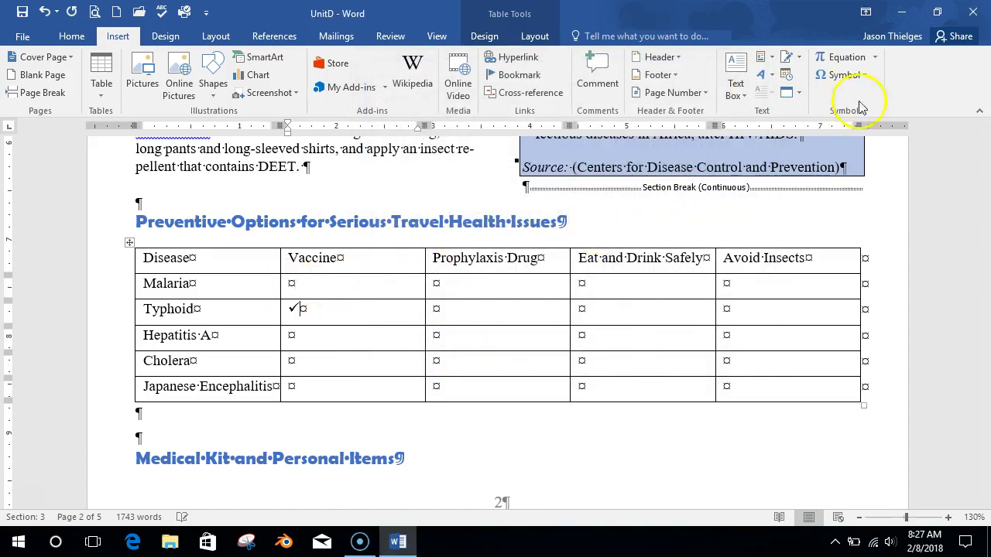
click(844, 75)
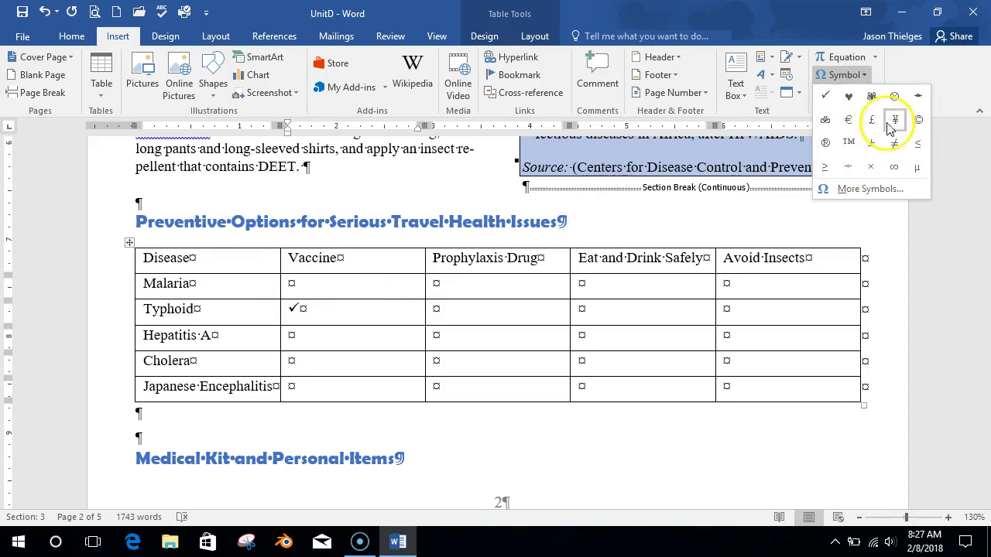
click(344, 309)
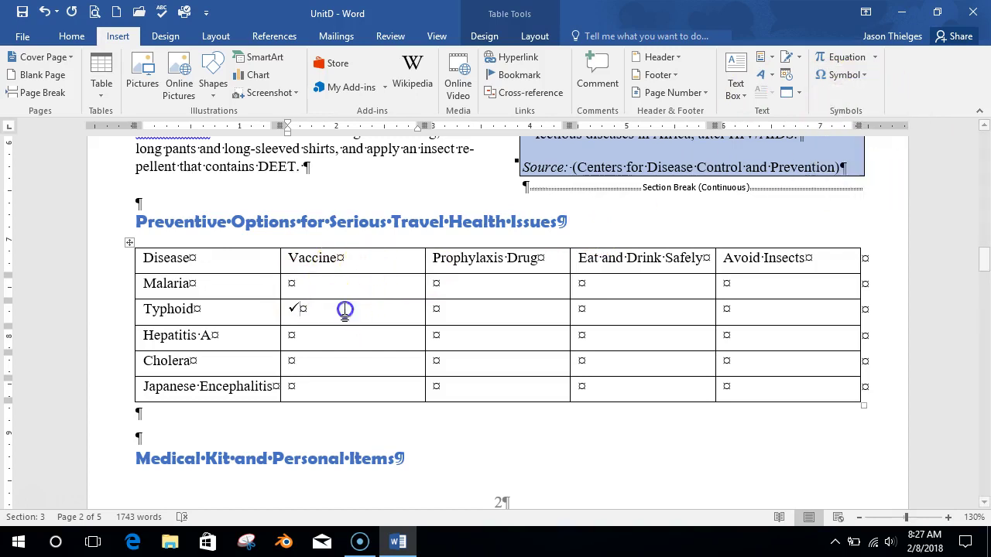
- Copy the Typhoid check mark into the Vaccine cells for Hepatitis A, Cholera and Japanese Encephalitis
click(298, 310)
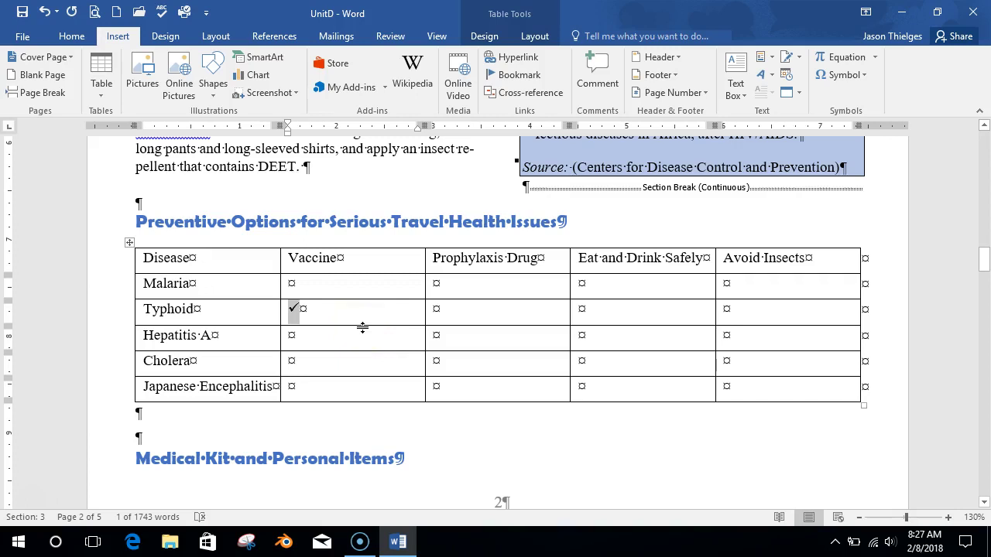
click(316, 338)
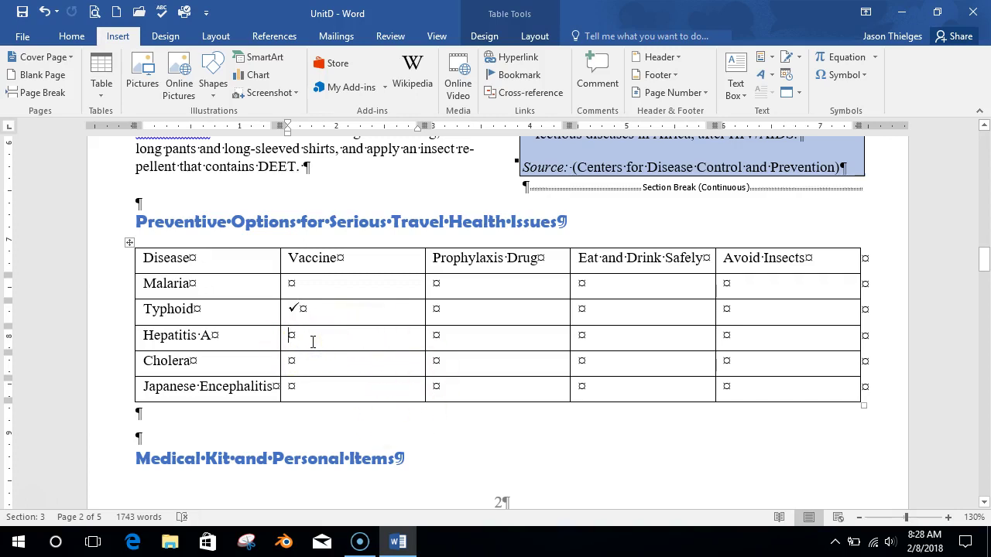
text(✓)
click(299, 361)
text(✓)
click(294, 390)
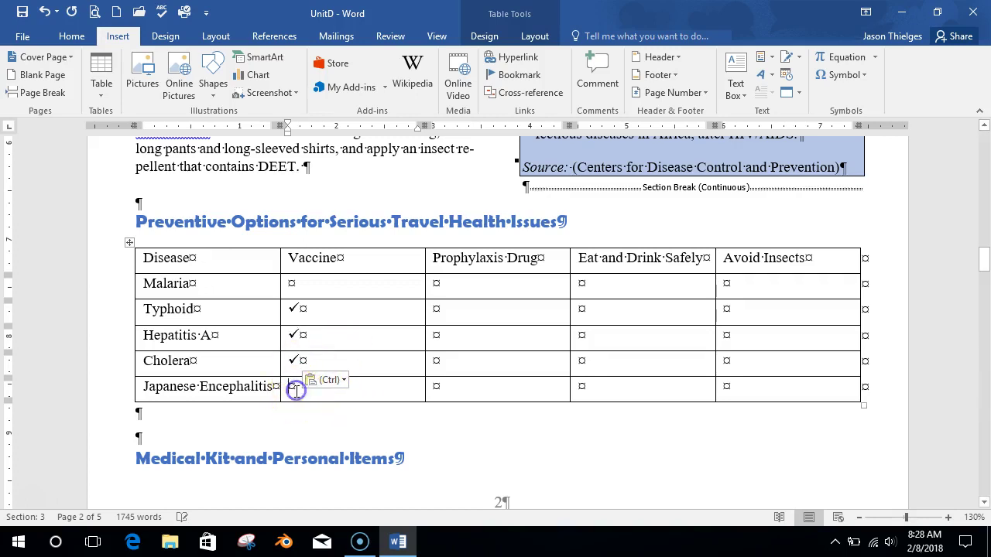
text(✓)
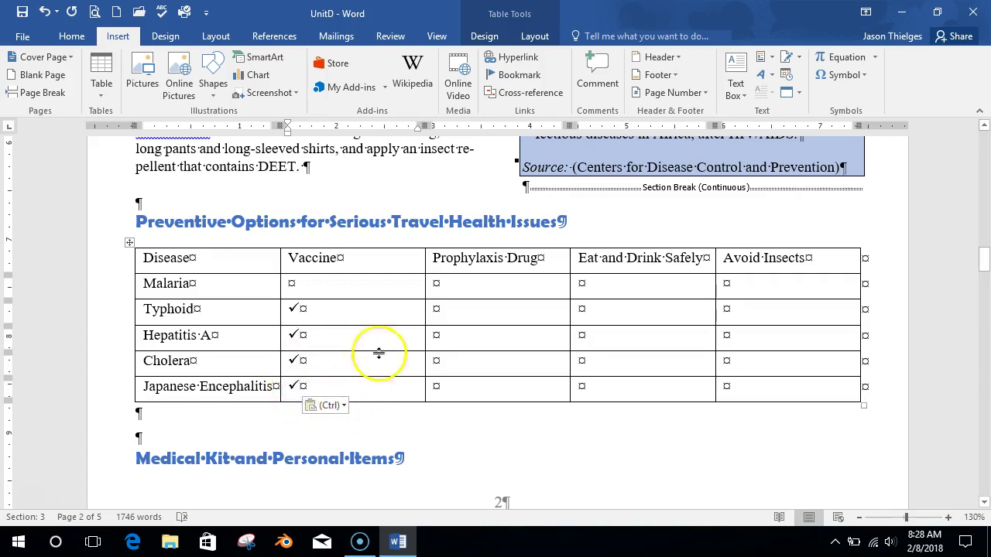
- Paste the check mark under Prophylaxis Drug for Malaria and under Eat and Drink Safely for Typhoid and Cholera
click(463, 284)
text(✓)
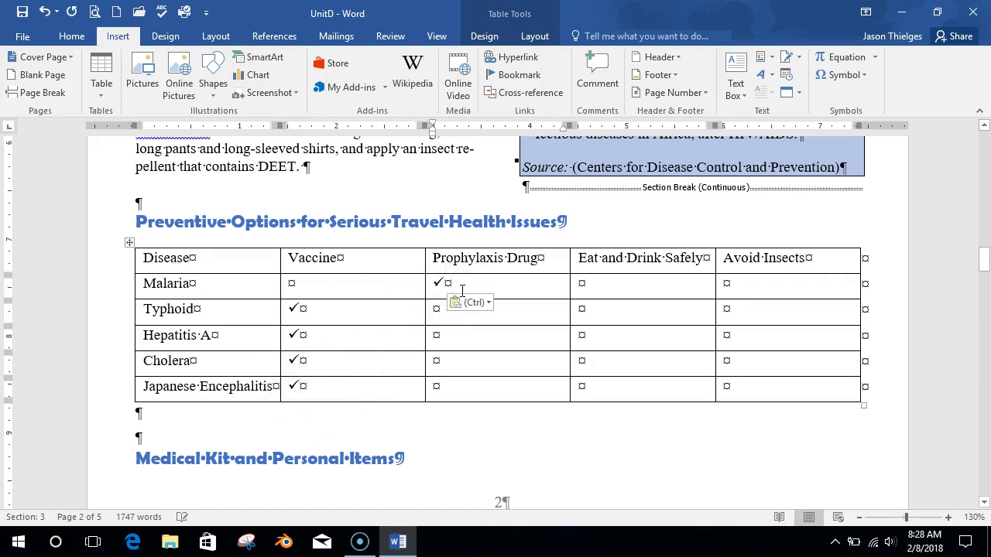
click(622, 315)
key(ctrl+v)
click(617, 361)
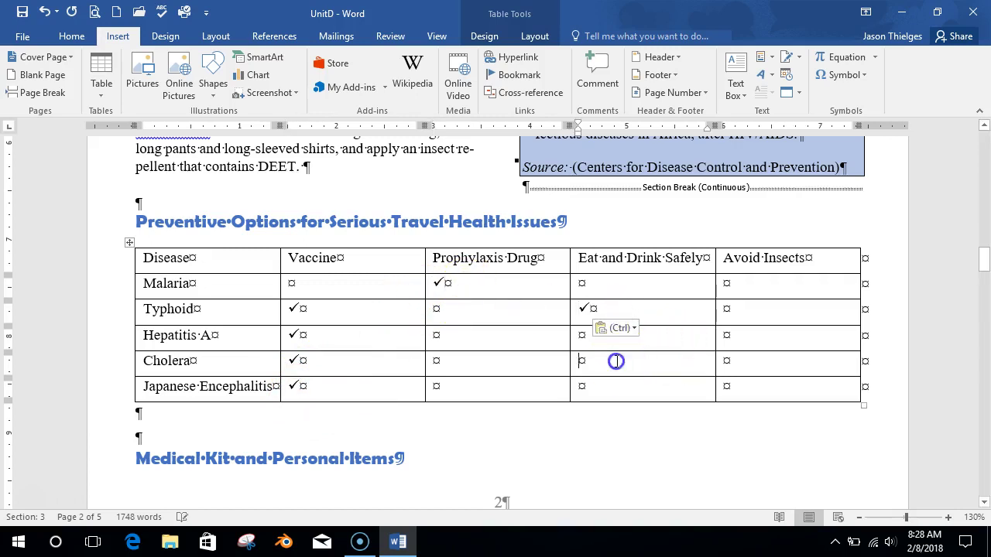
text(✓)
- Paste the check mark under Avoid Insects for Malaria and Japanese Encephalitis
click(763, 284)
key(ctrl+v)
click(763, 390)
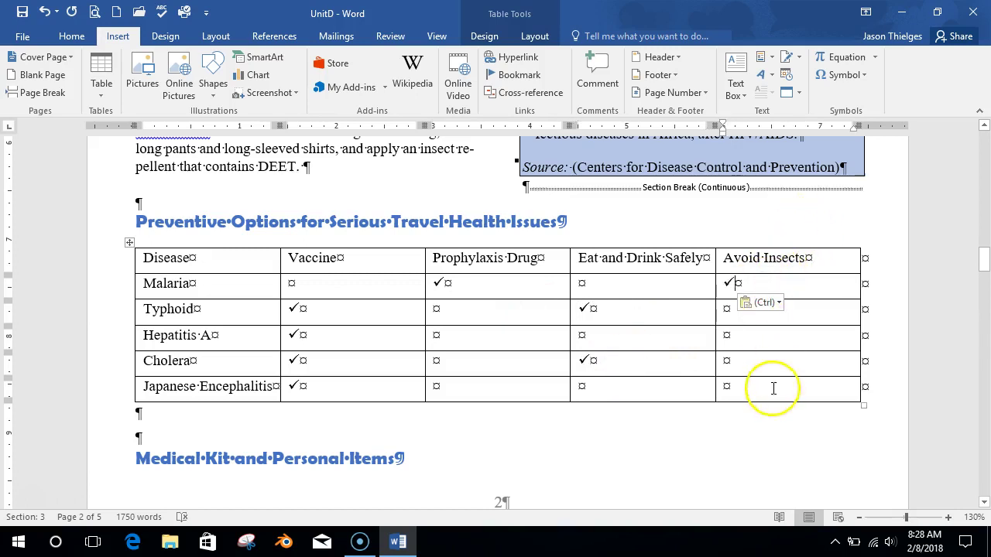
text(✓)
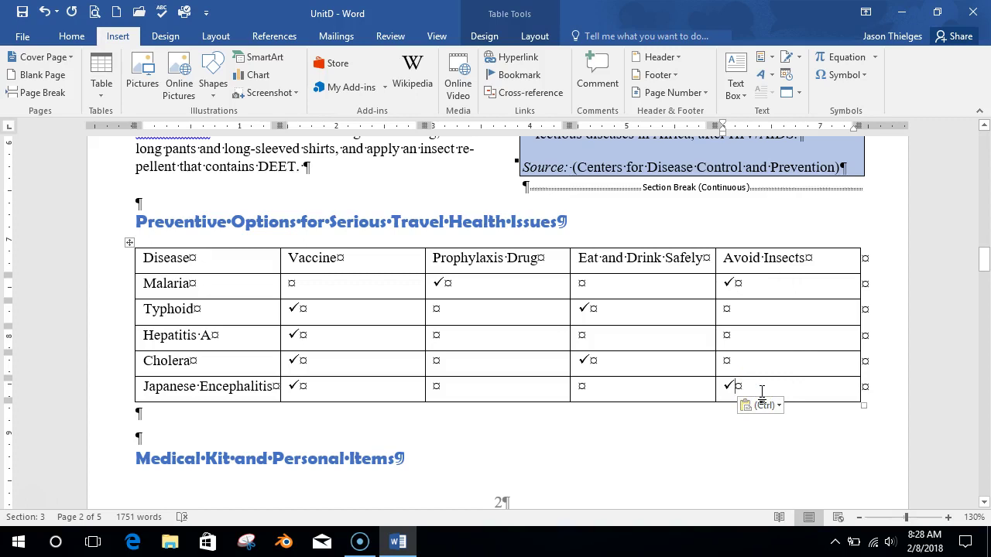
- Apply the dark blue Grid Tables style with a solid header row and banded rows to the disease table
click(257, 265)
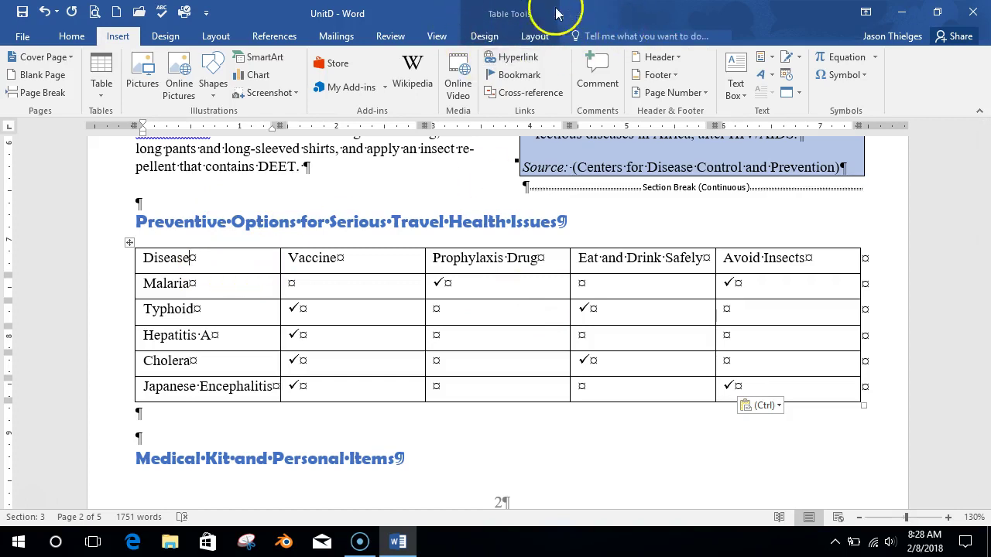
click(495, 38)
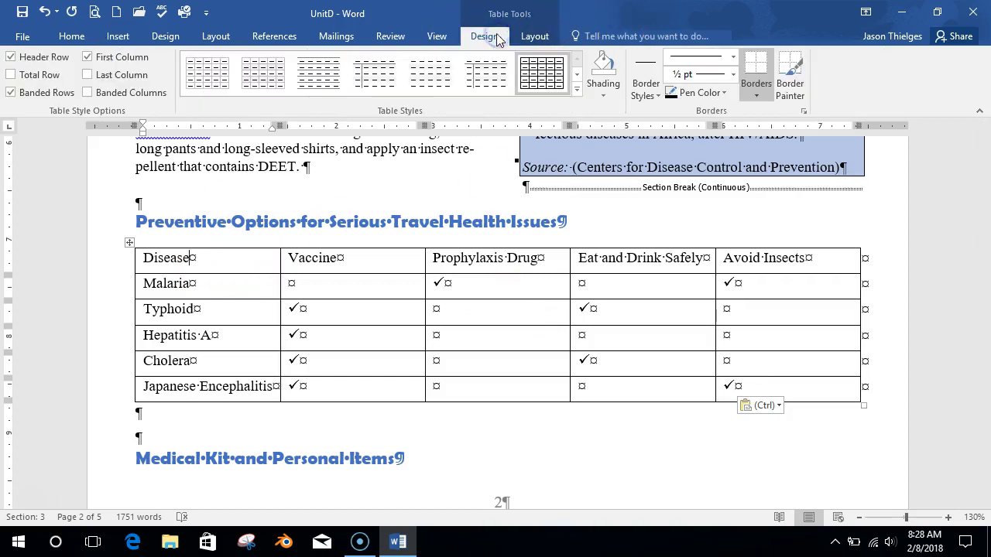
click(537, 38)
click(484, 36)
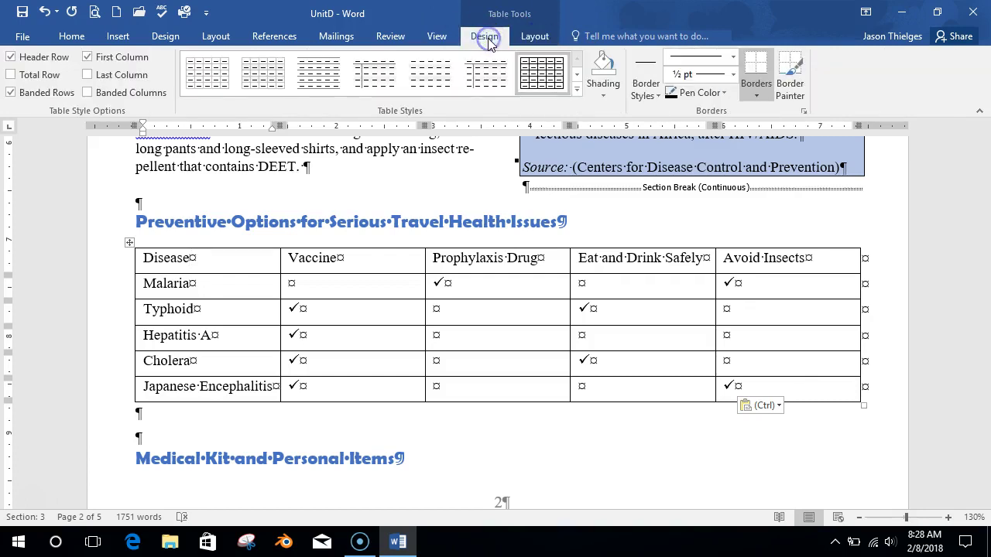
click(492, 37)
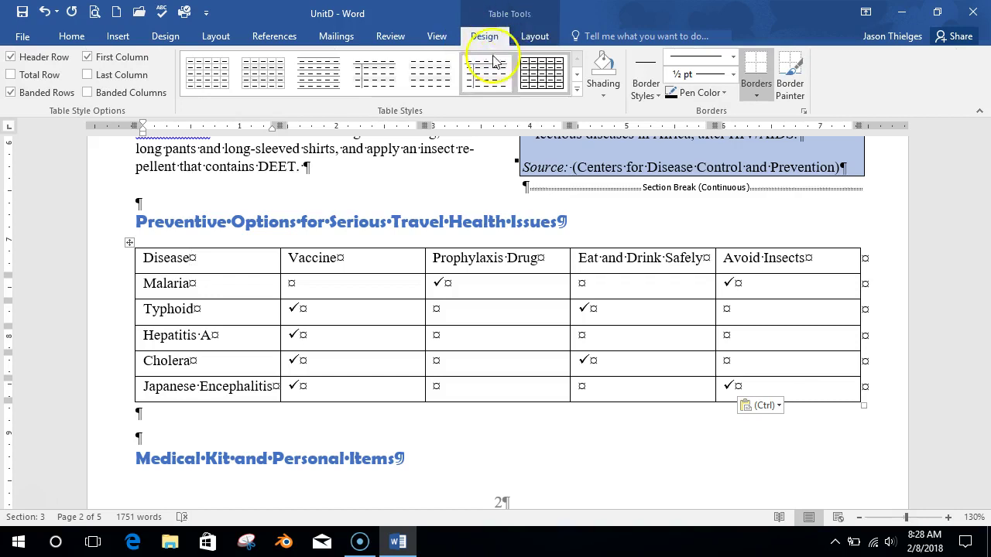
click(576, 89)
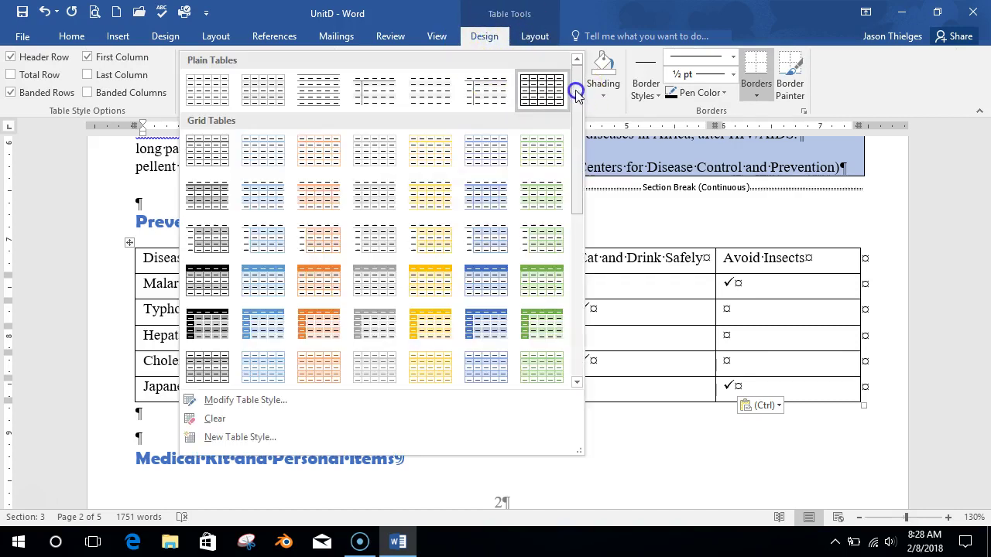
click(579, 225)
drag(578, 225, 453, 181)
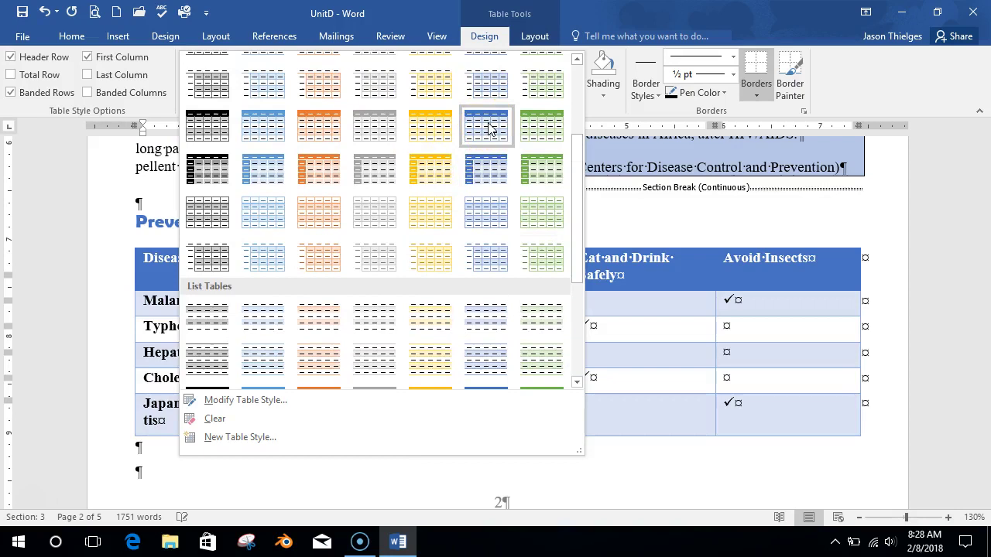
scroll(488, 128, up, 3)
scroll(488, 128, down, 3)
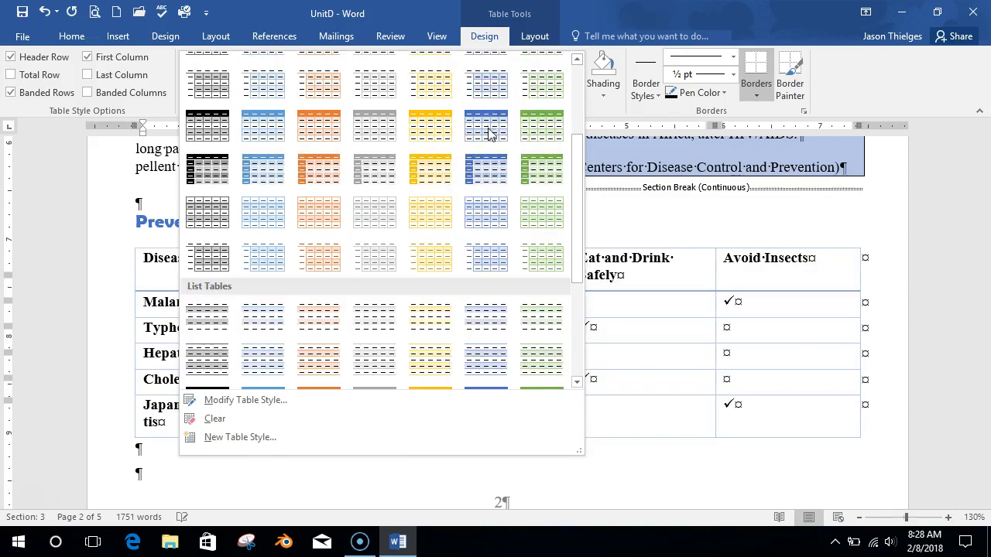
click(497, 127)
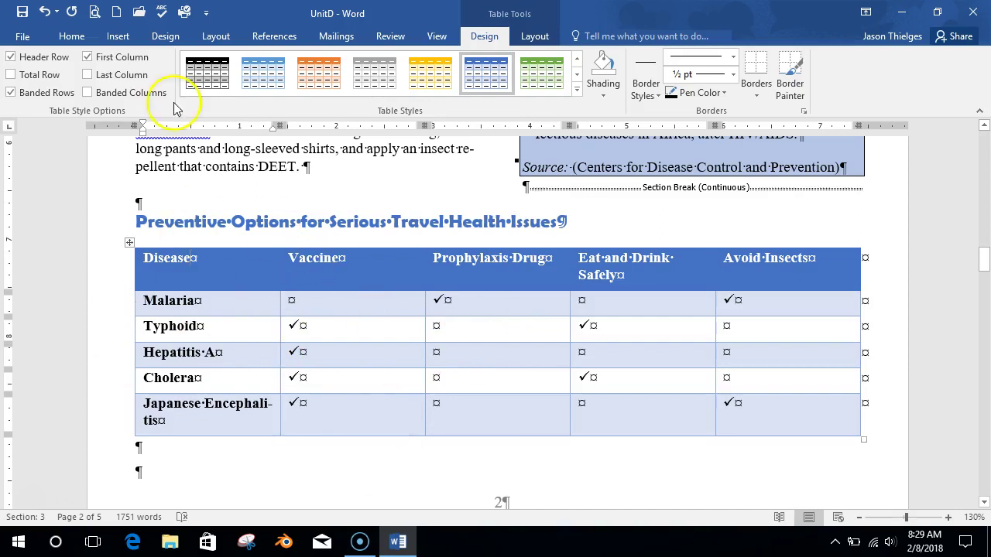
- Switch the table's Header Row and Banded Rows style options off and back on to compare their effect
click(9, 58)
click(9, 59)
click(9, 58)
click(10, 58)
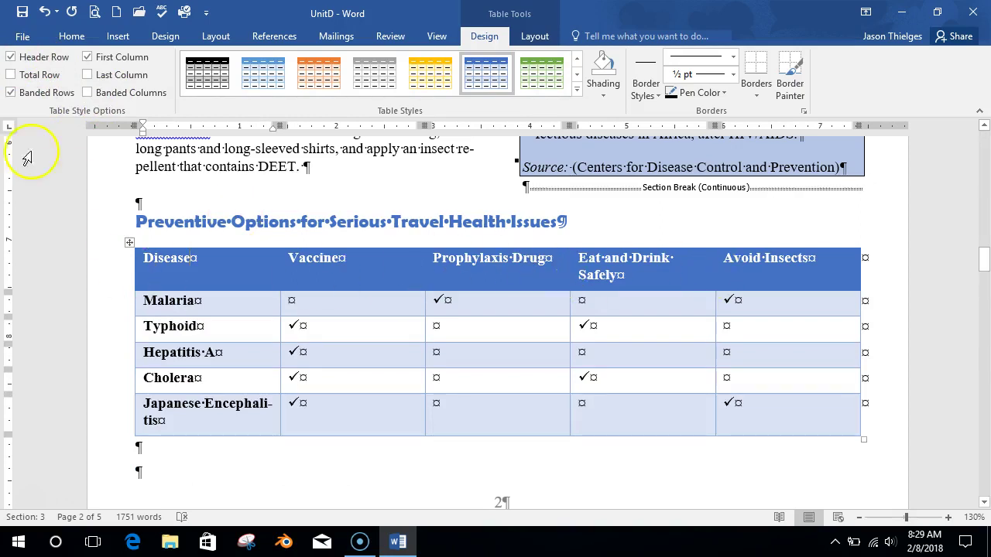
click(10, 93)
click(10, 93)
click(10, 93)
click(10, 93)
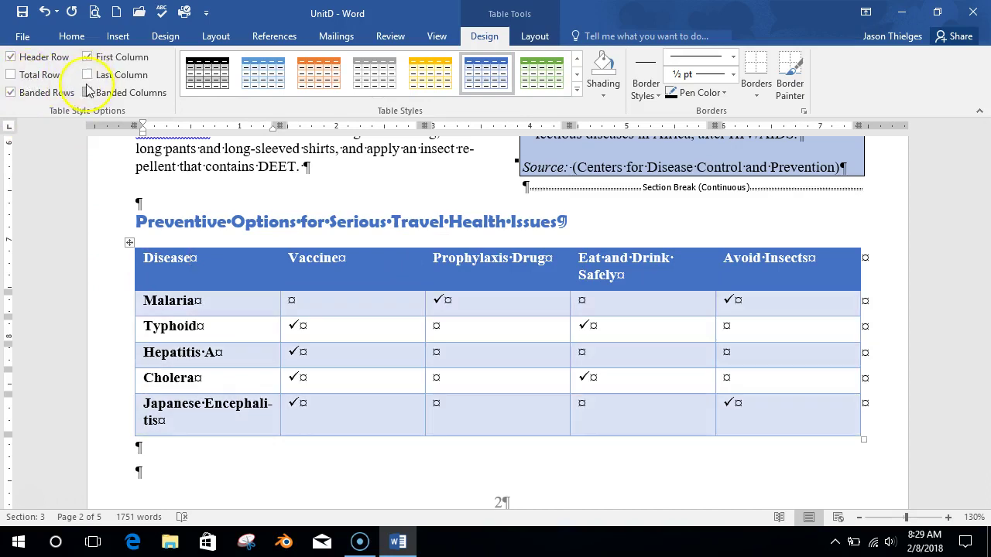
- Try toggling the First Column, Last Column, Banded Columns and Total Row style options, restoring each one
click(88, 59)
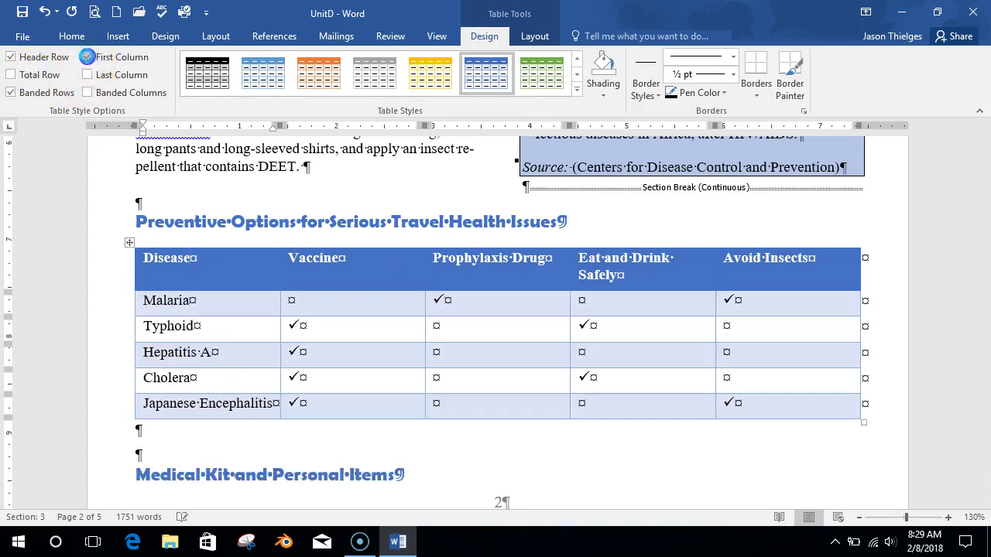
click(88, 57)
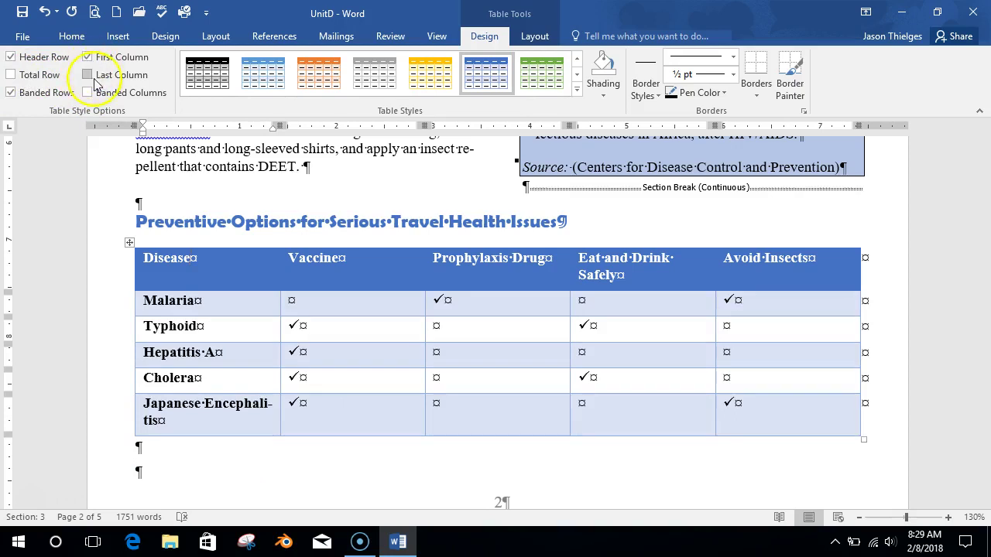
click(88, 75)
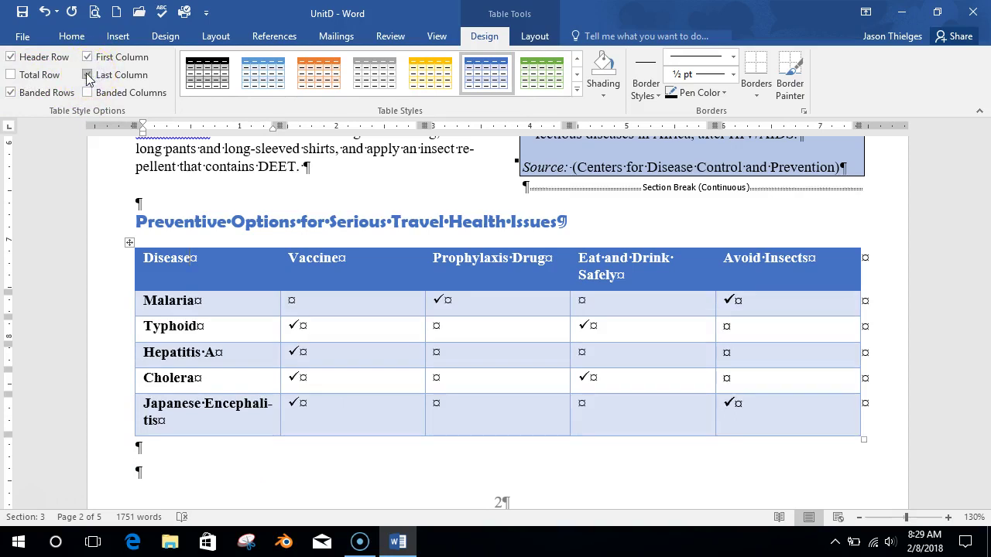
click(88, 93)
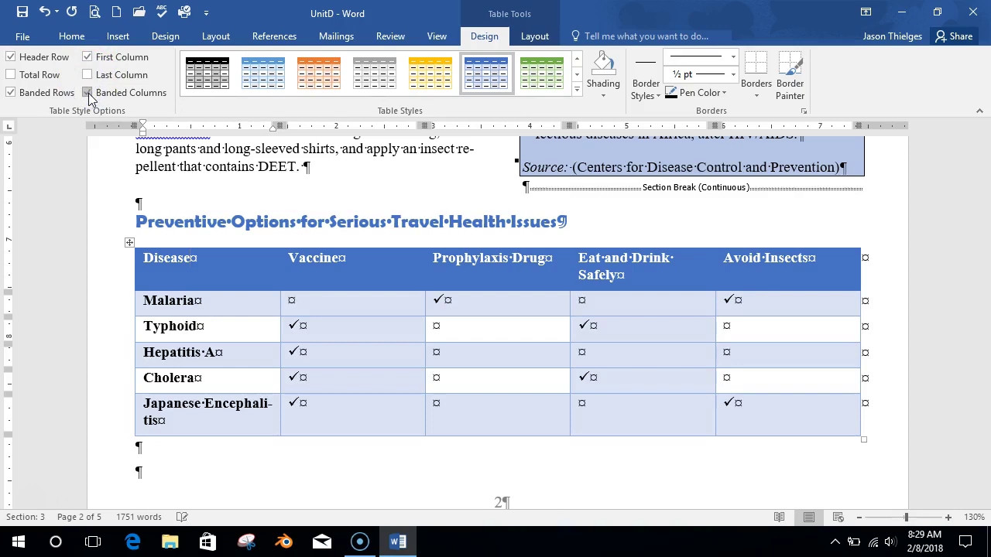
click(10, 75)
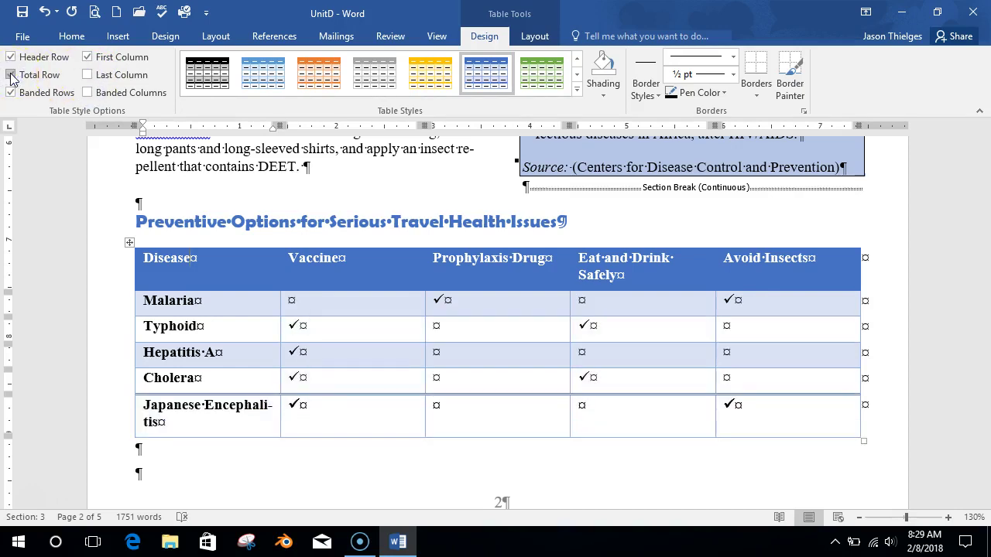
click(10, 75)
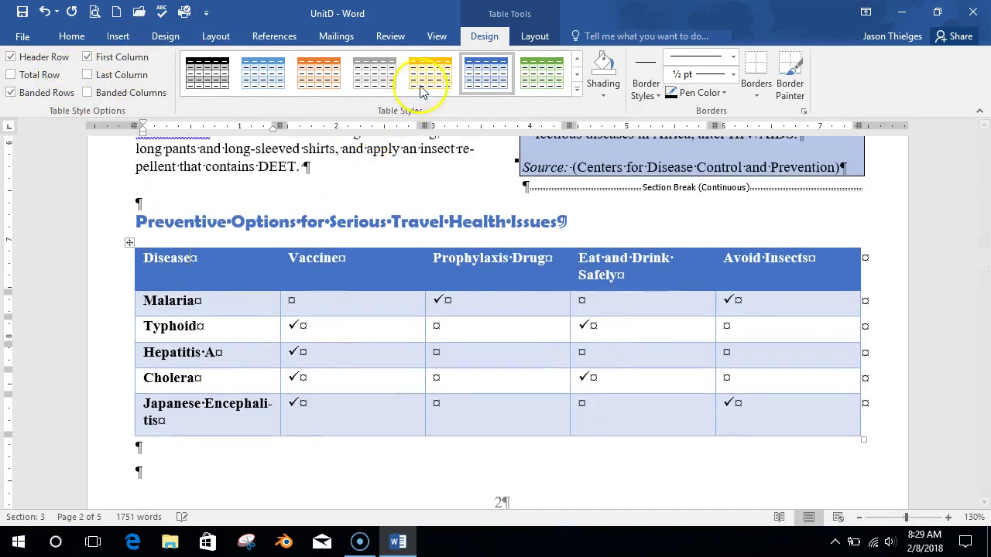
- Apply the light blue version of the banded grid style to the table and shade its header row dark gray
click(242, 79)
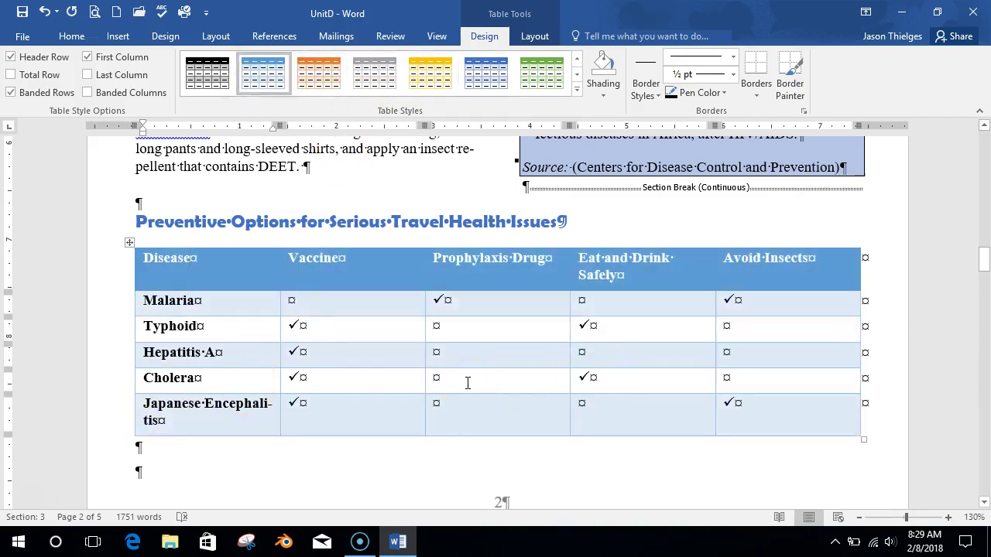
drag(270, 259, 765, 276)
click(602, 84)
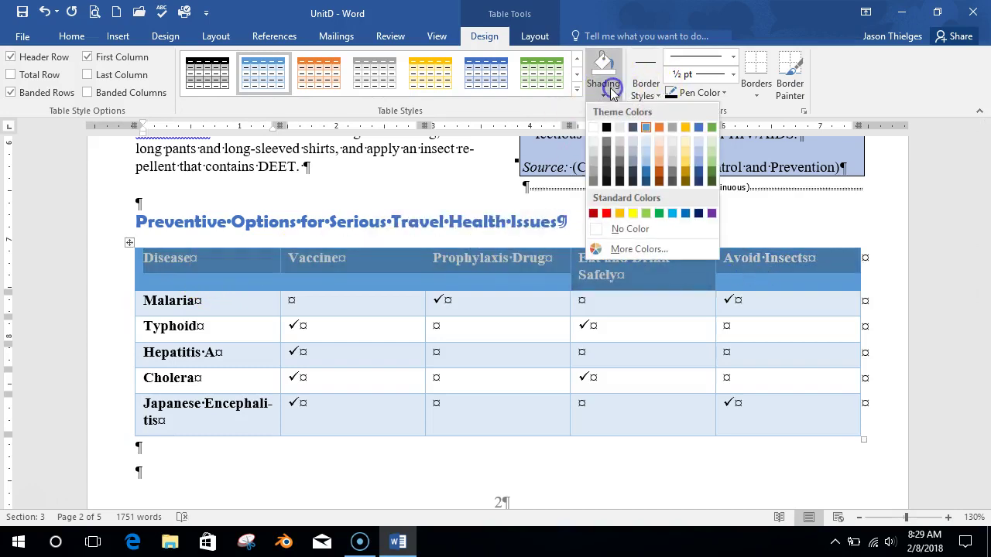
click(609, 153)
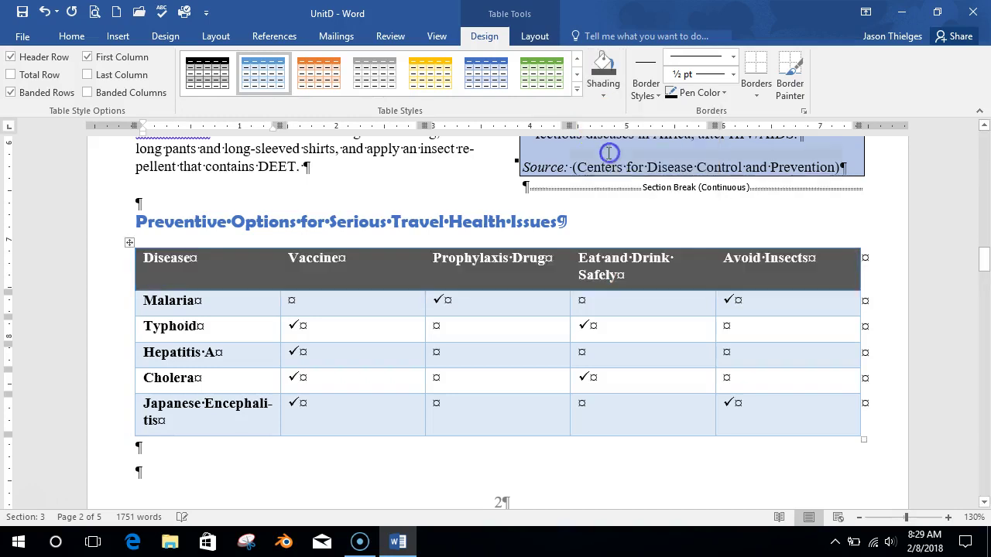
- Try a light gold shading on the table's Malaria row
drag(262, 307, 735, 299)
click(607, 101)
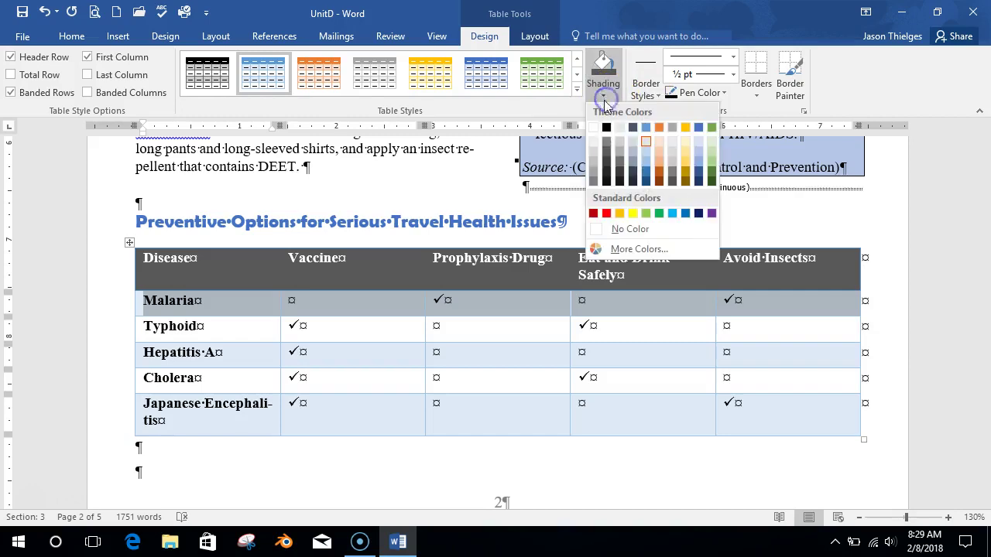
click(688, 150)
- Apply the orange version of the banded grid style to the disease table
click(331, 68)
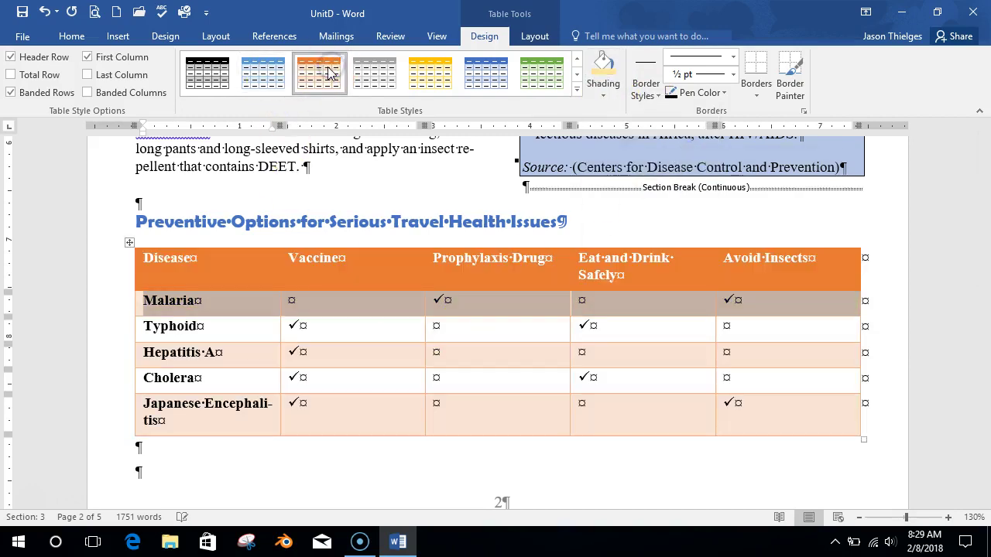
click(323, 320)
scroll(343, 393, down, 2)
scroll(350, 392, up, 3)
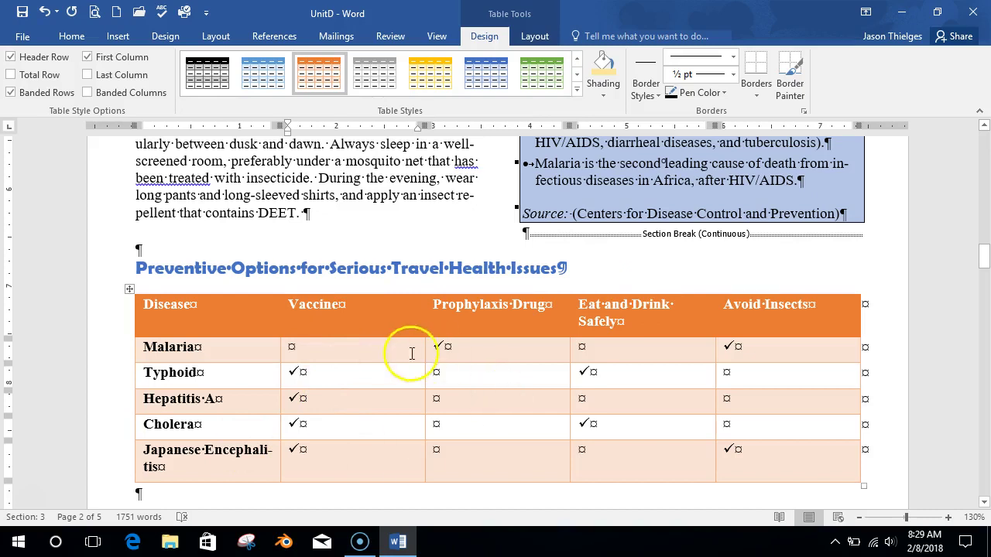
- Insert a continuous section break at the second blank paragraph below the disease table
scroll(409, 356, down, 3)
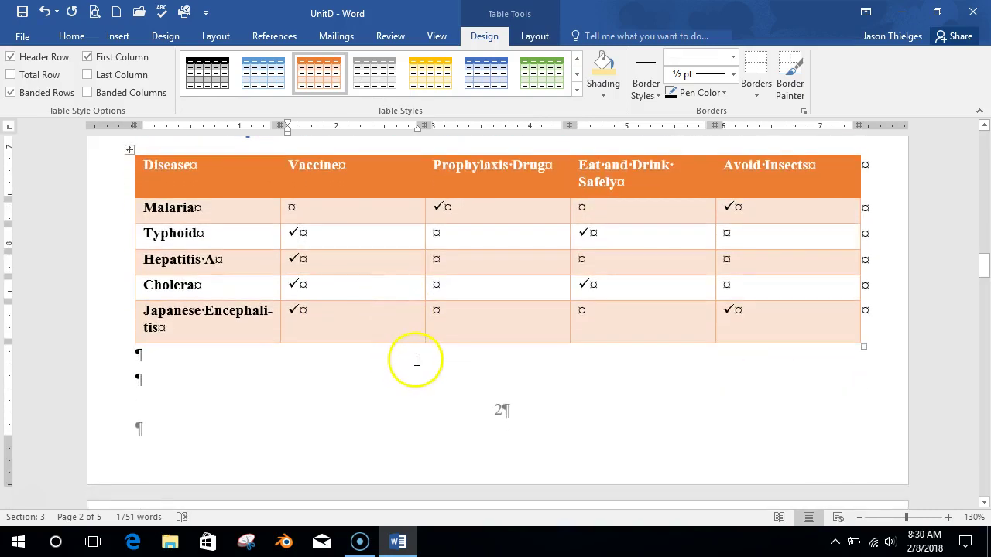
scroll(343, 354, down, 5)
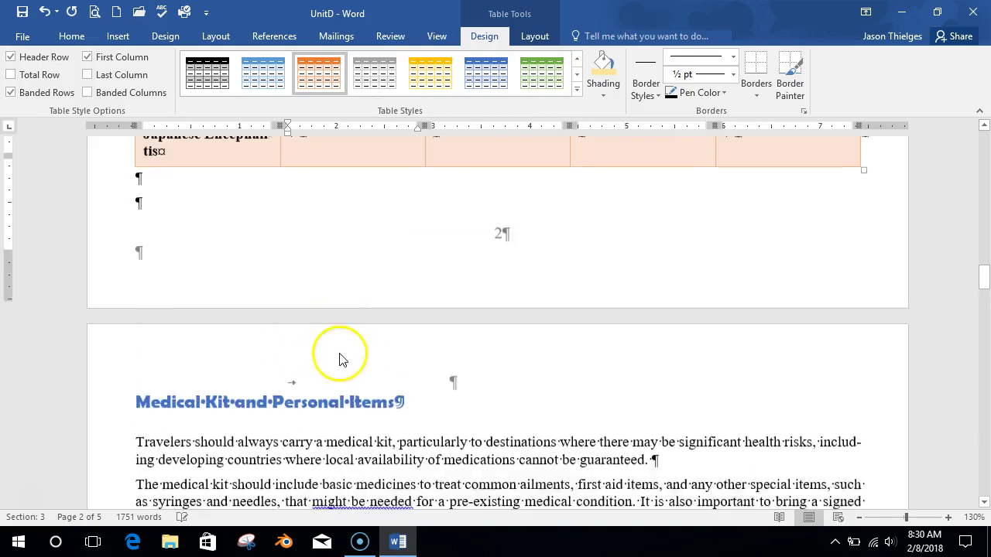
scroll(333, 372, up, 2)
scroll(349, 375, up, 8)
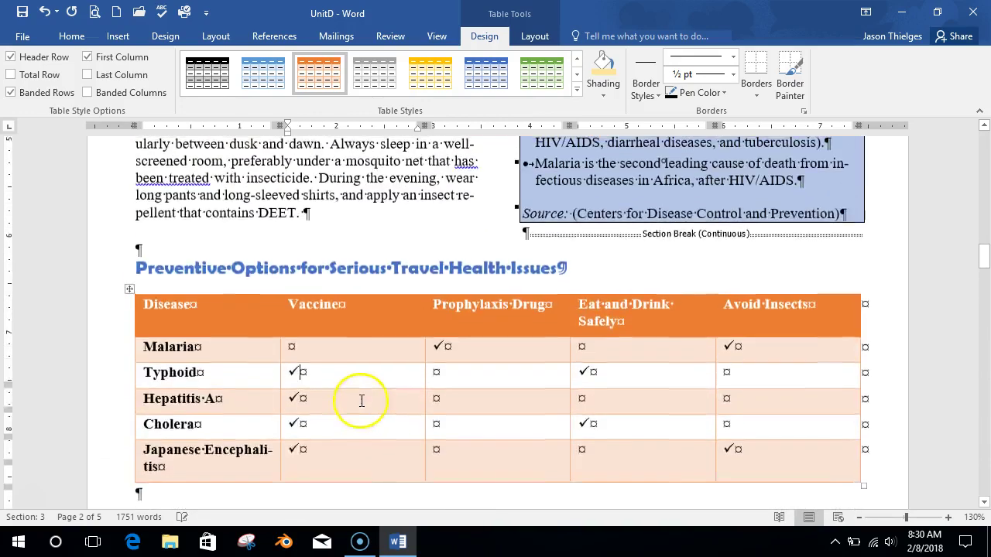
scroll(514, 277, down, 4)
scroll(644, 332, down, 6)
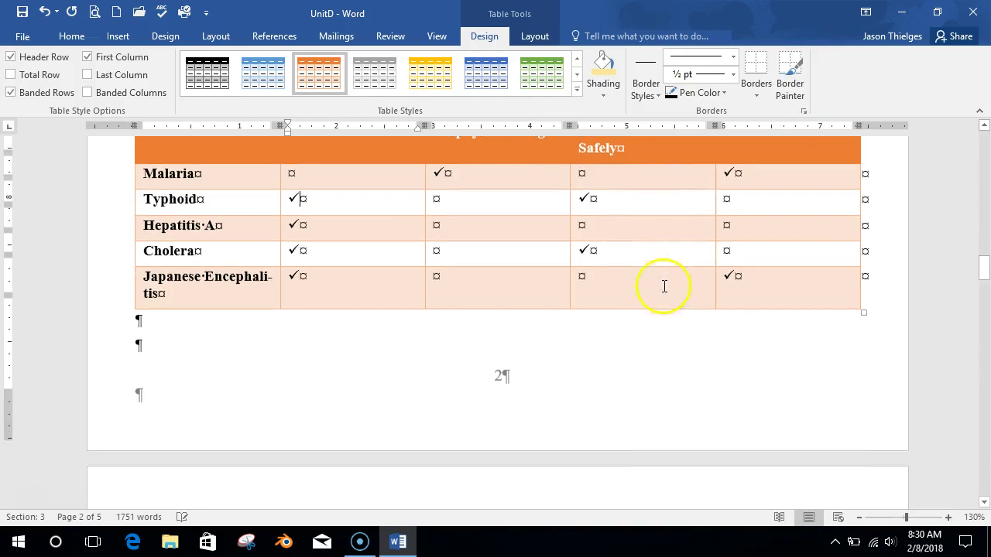
click(135, 301)
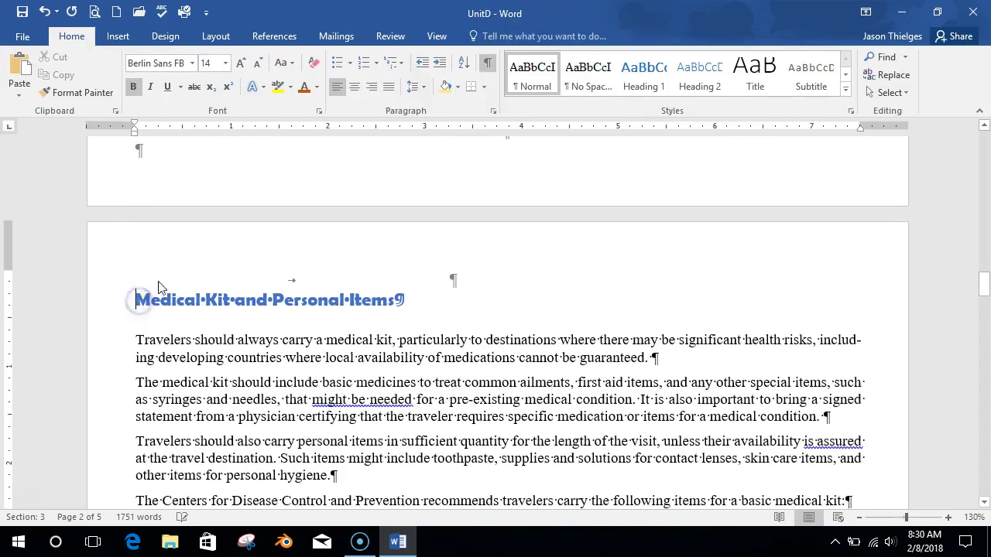
scroll(287, 310, up, 2)
scroll(292, 326, up, 1)
click(155, 240)
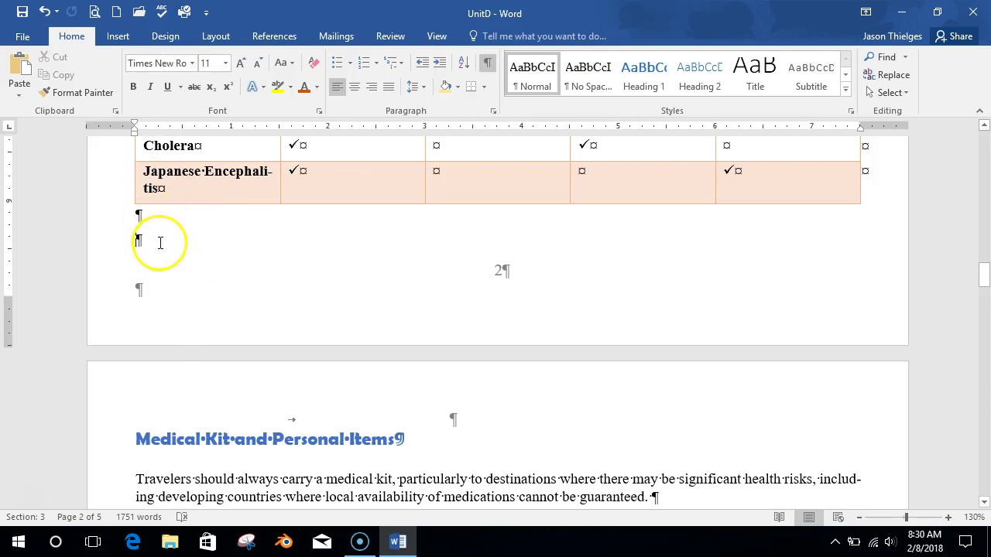
click(215, 35)
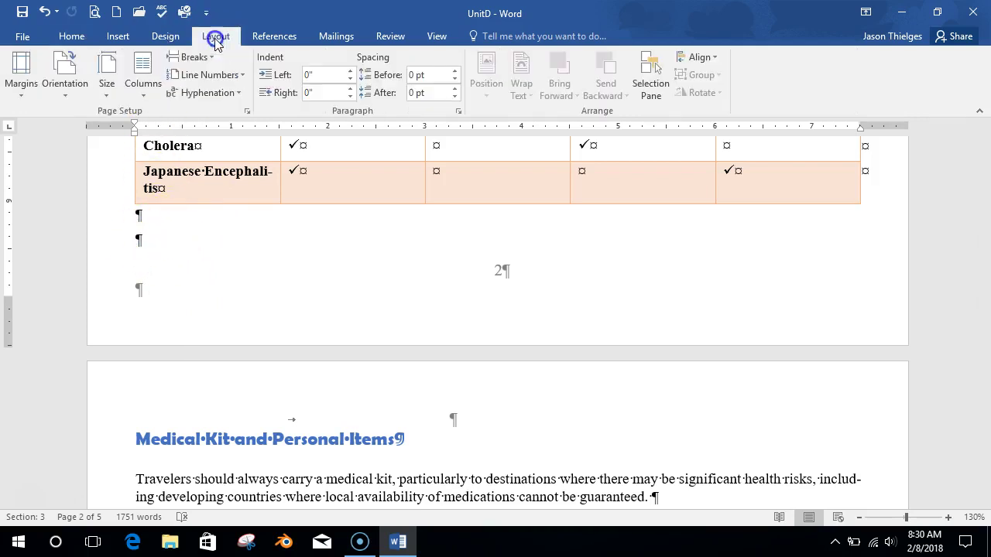
click(211, 57)
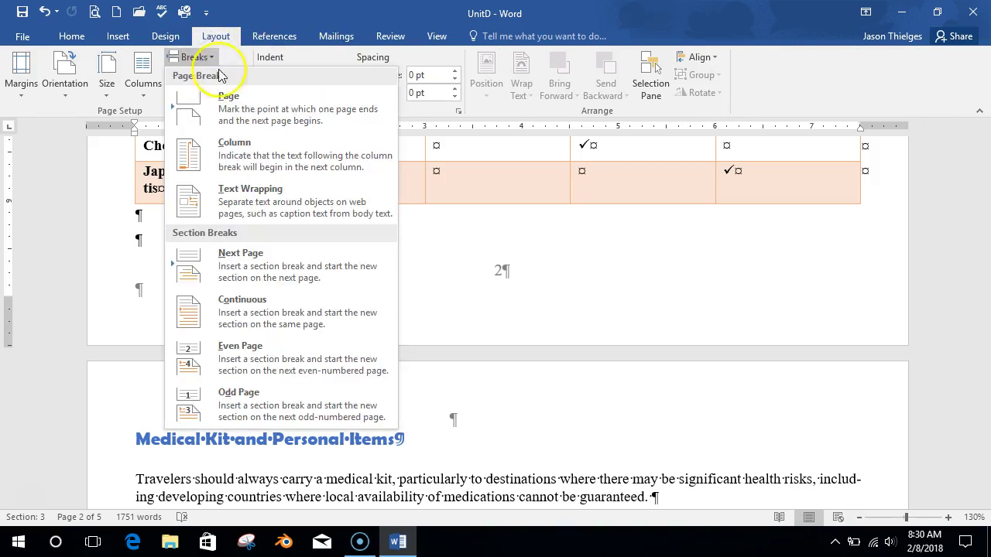
click(275, 313)
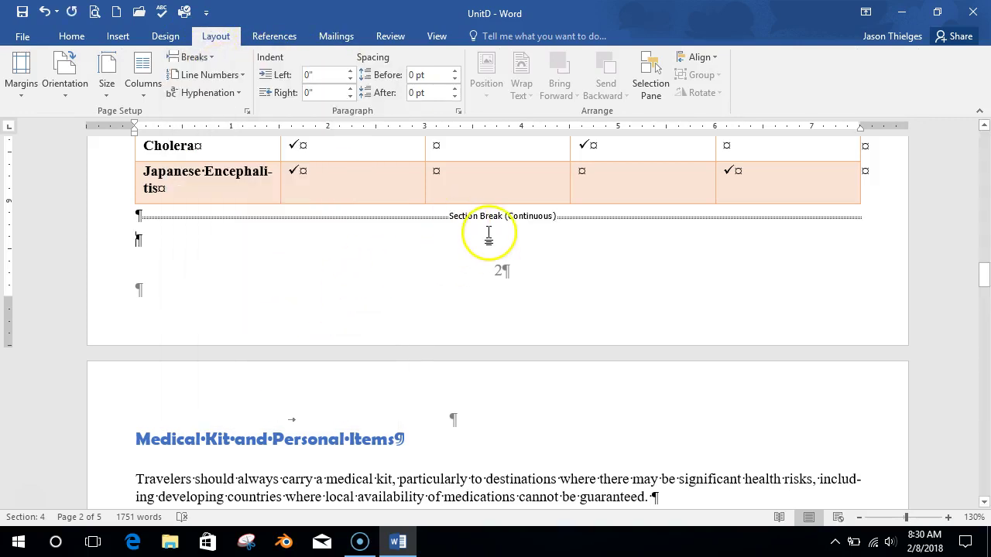
- Format the section after the table in two columns and insert a page break before the heading "Medical Kit and Personal Items"
scroll(503, 229, down, 1)
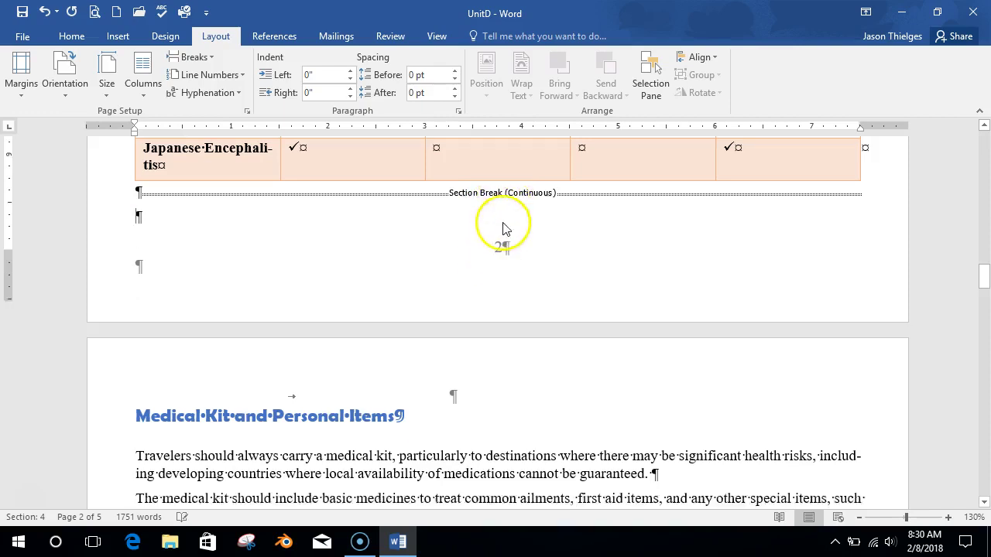
scroll(503, 228, down, 3)
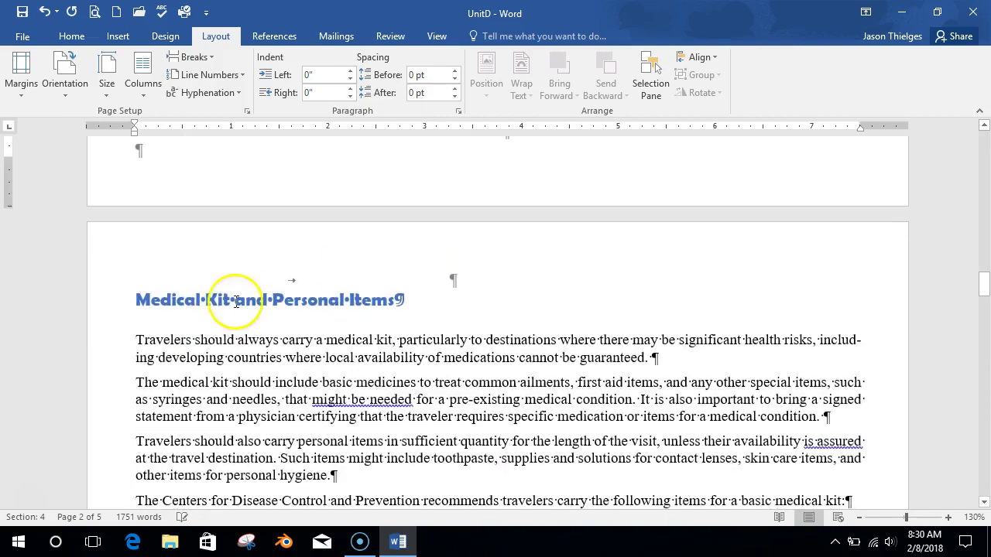
triple_click(140, 299)
click(226, 284)
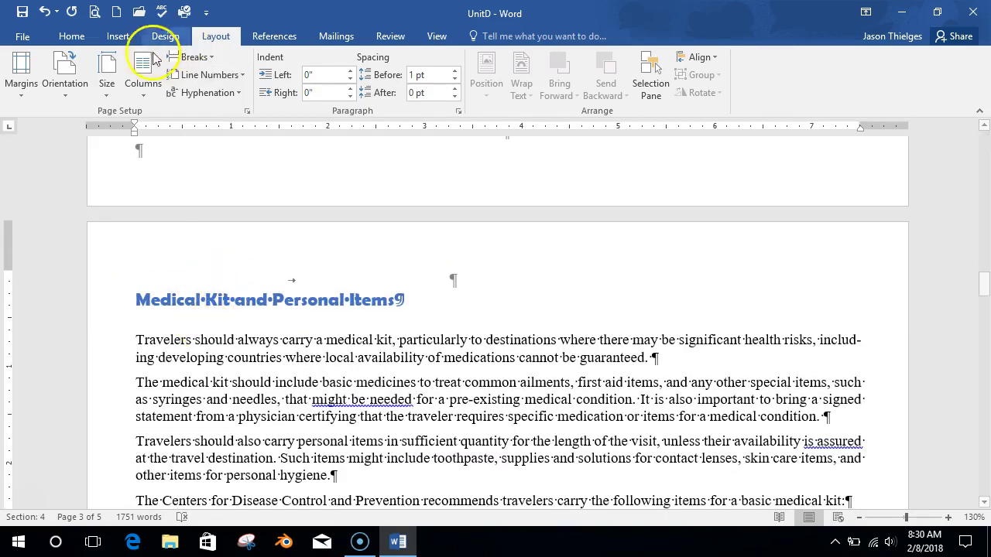
click(142, 77)
click(159, 150)
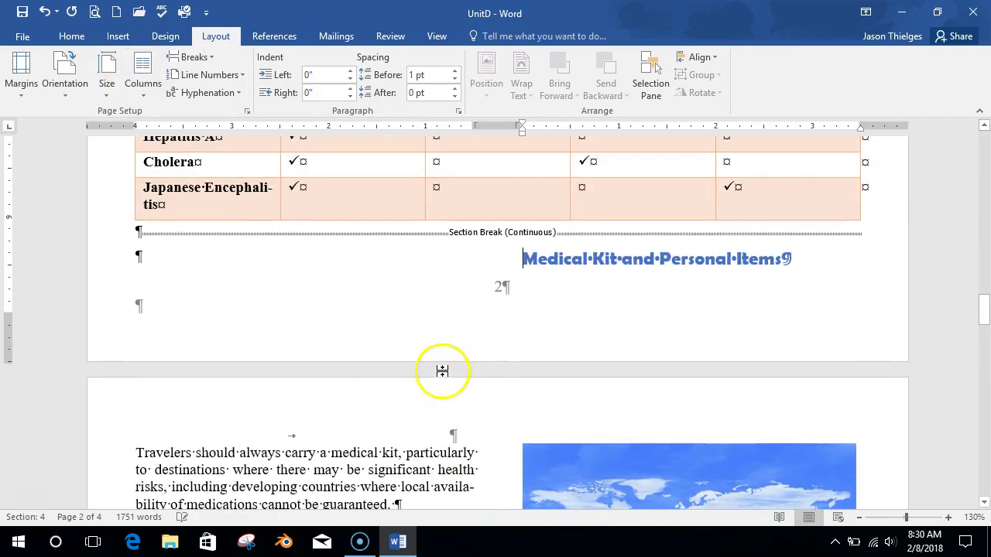
click(527, 264)
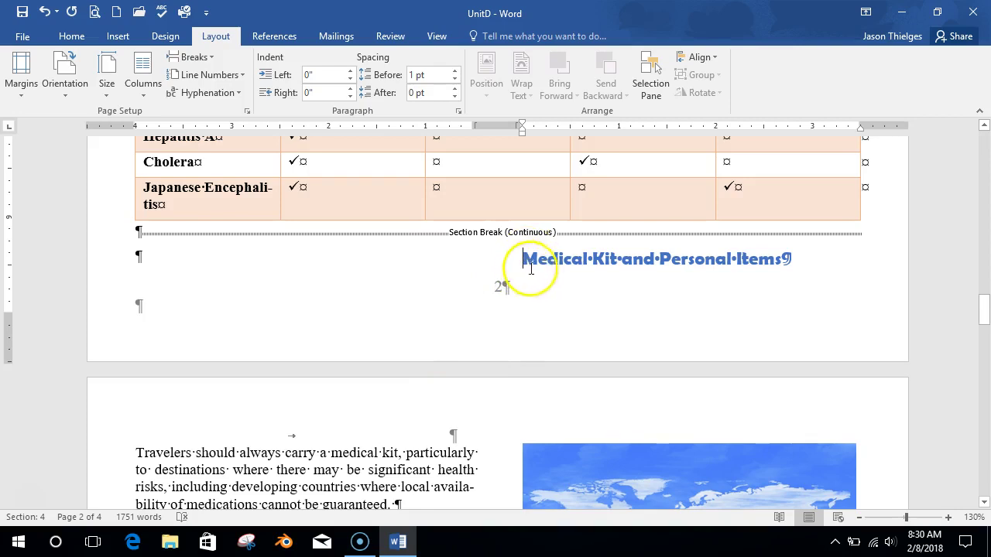
key(ctrl+Return)
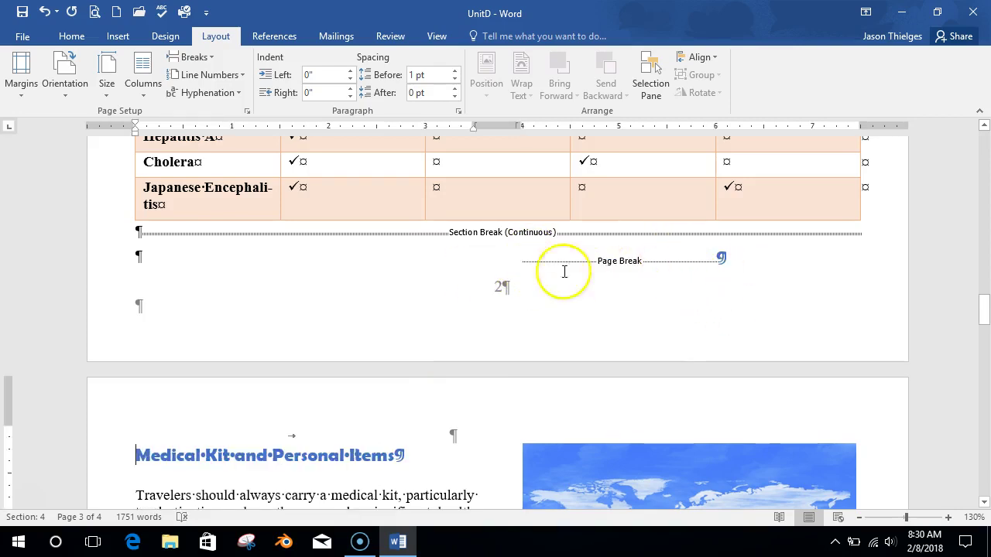
- Examine the two-column layout of the remaining pages, including the medical kit, first aid items and traveler's checklist
scroll(376, 303, down, 2)
scroll(377, 303, down, 15)
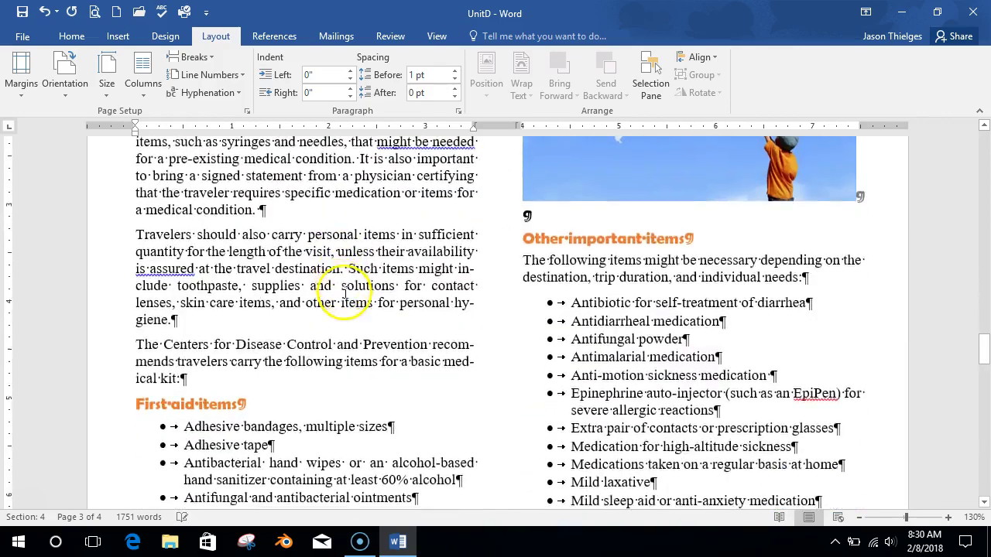
scroll(340, 298, down, 12)
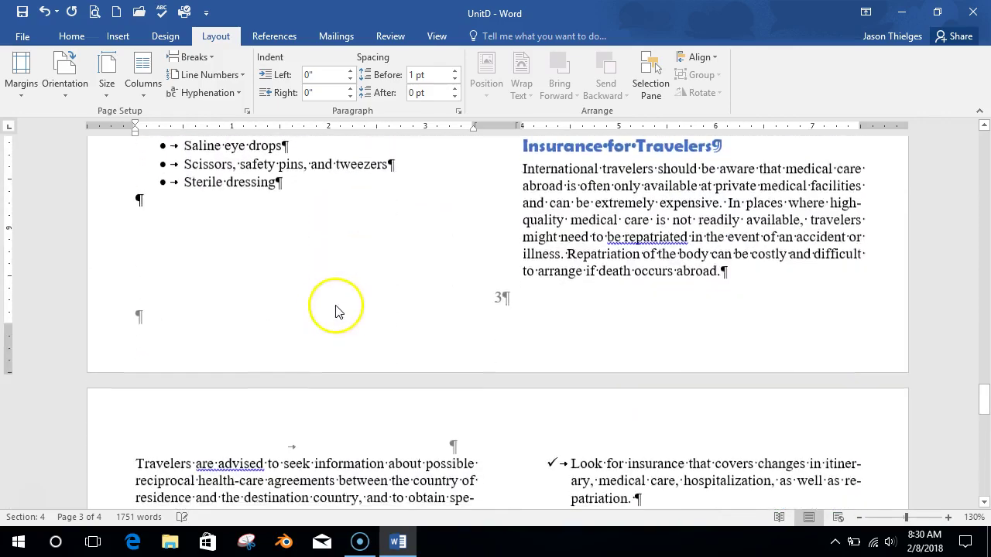
scroll(314, 306, down, 13)
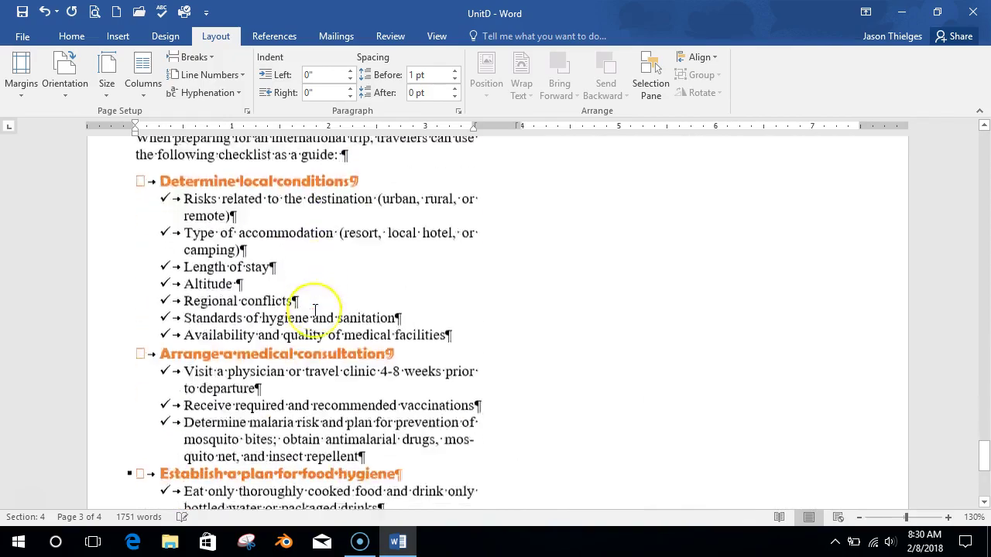
scroll(318, 310, up, 20)
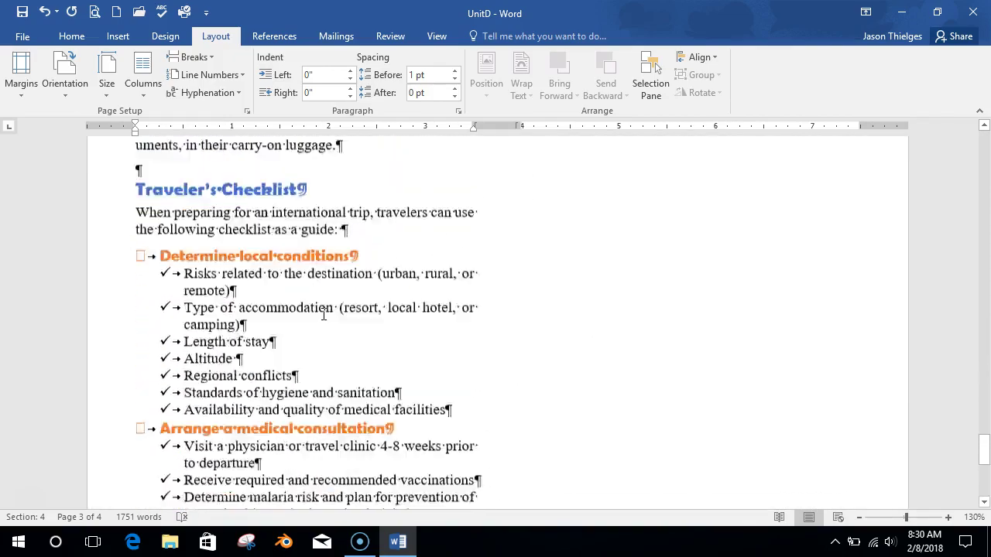
scroll(331, 310, up, 20)
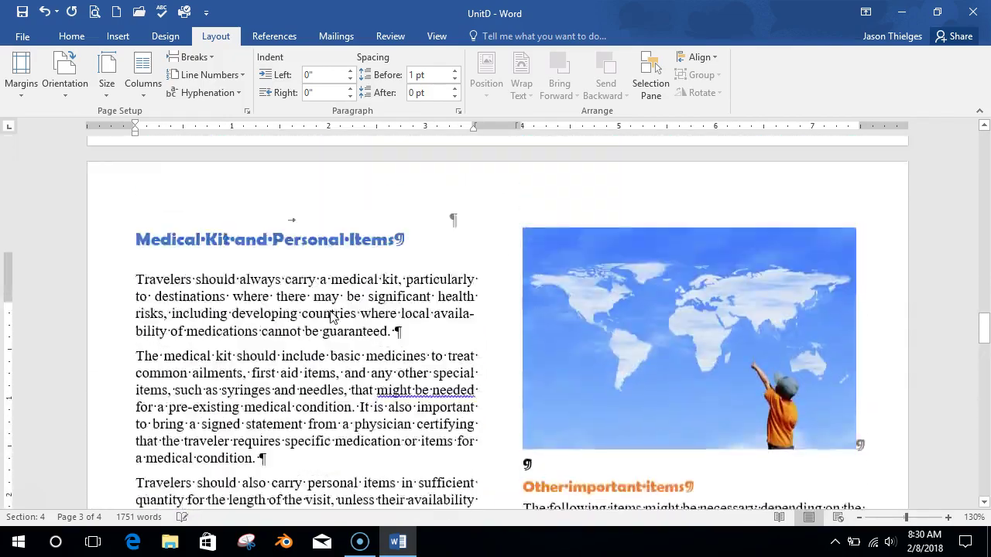
scroll(334, 311, up, 20)
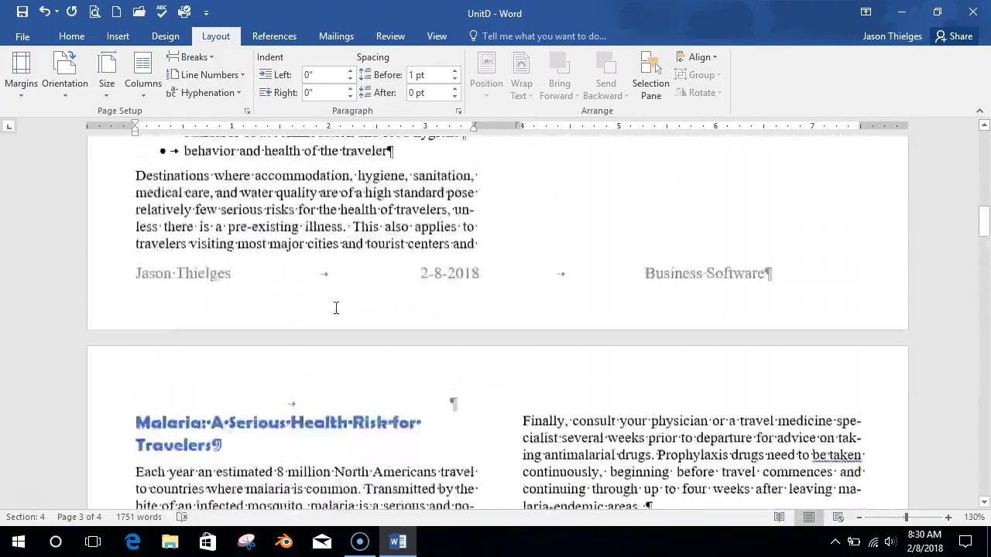
scroll(336, 306, down, 20)
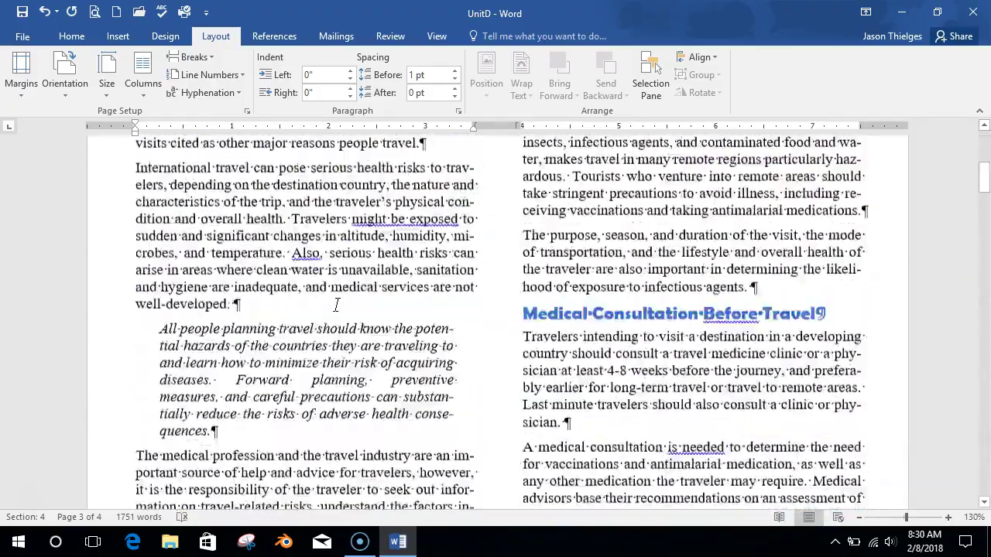
scroll(335, 308, down, 10)
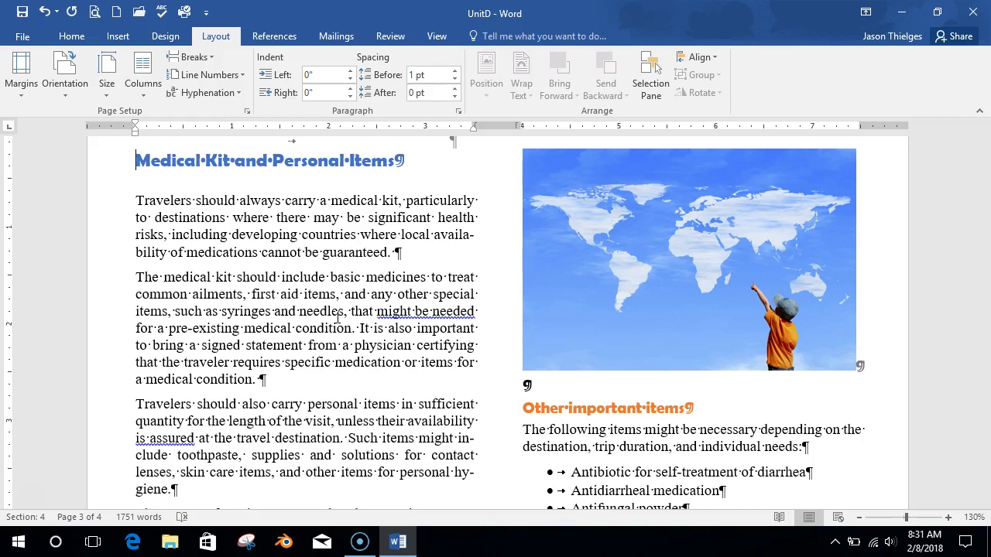
scroll(307, 353, down, 3)
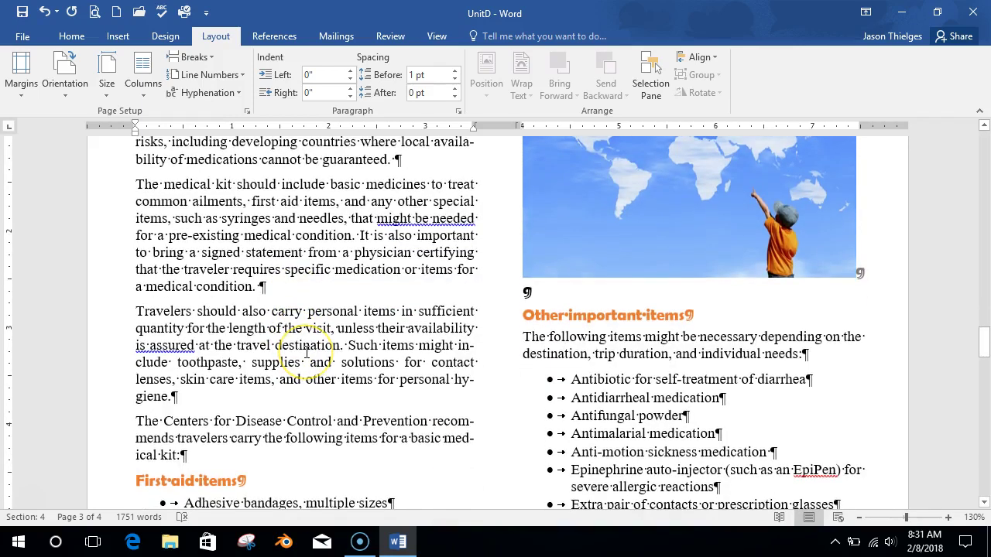
scroll(317, 388, down, 6)
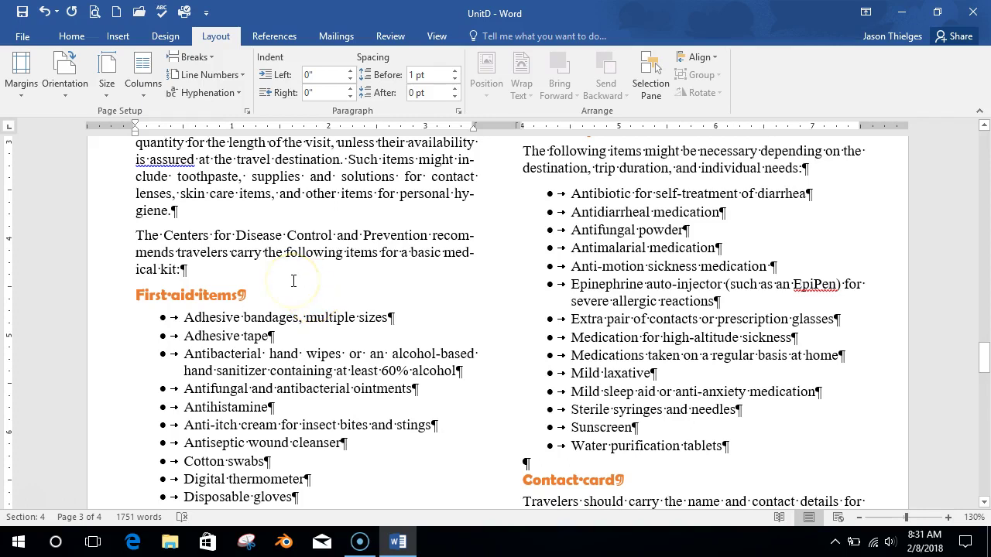
scroll(251, 480, down, 1)
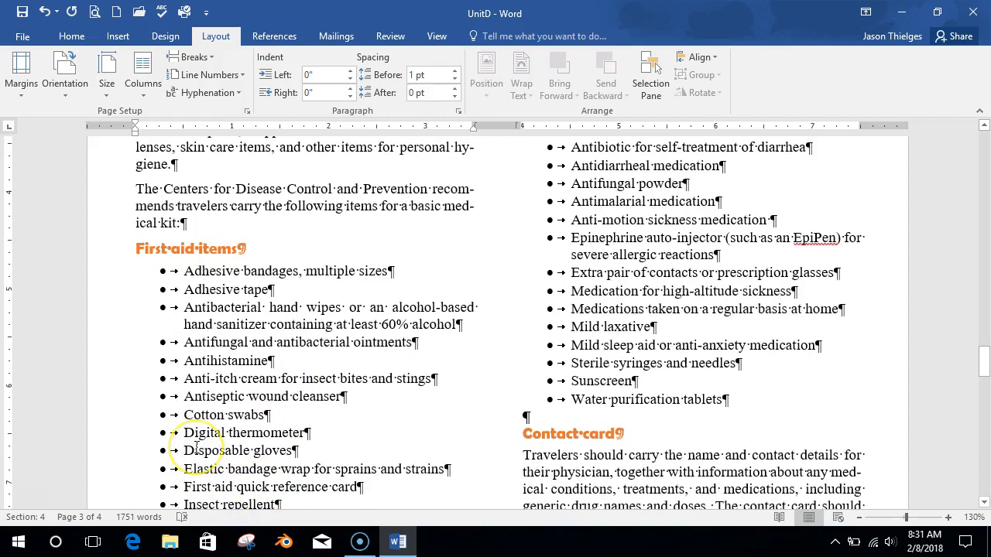
scroll(177, 457, up, 15)
- Return to the start of the newsletter and check the available bibliography styles, keeping MLA selected
drag(982, 303, 983, 194)
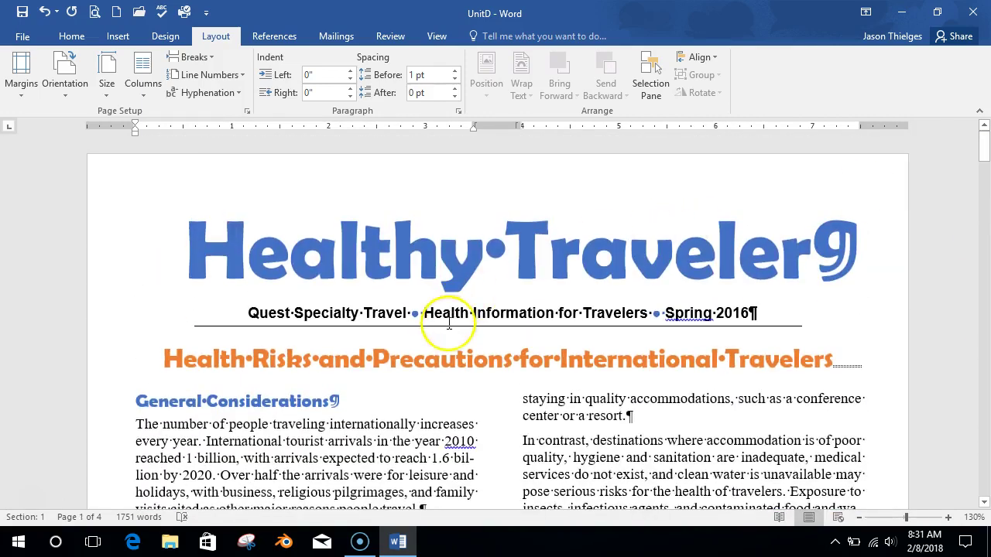
scroll(446, 325, up, 1)
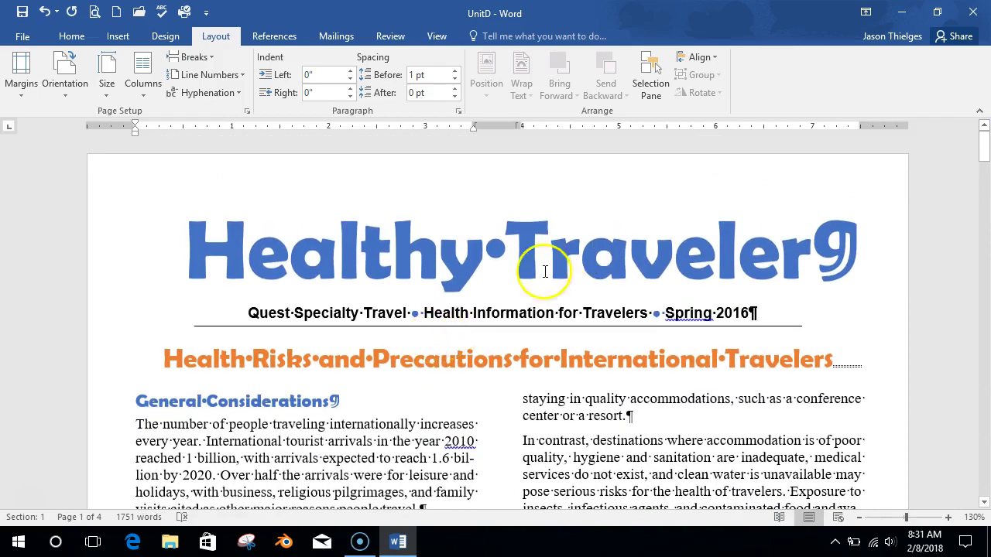
click(283, 36)
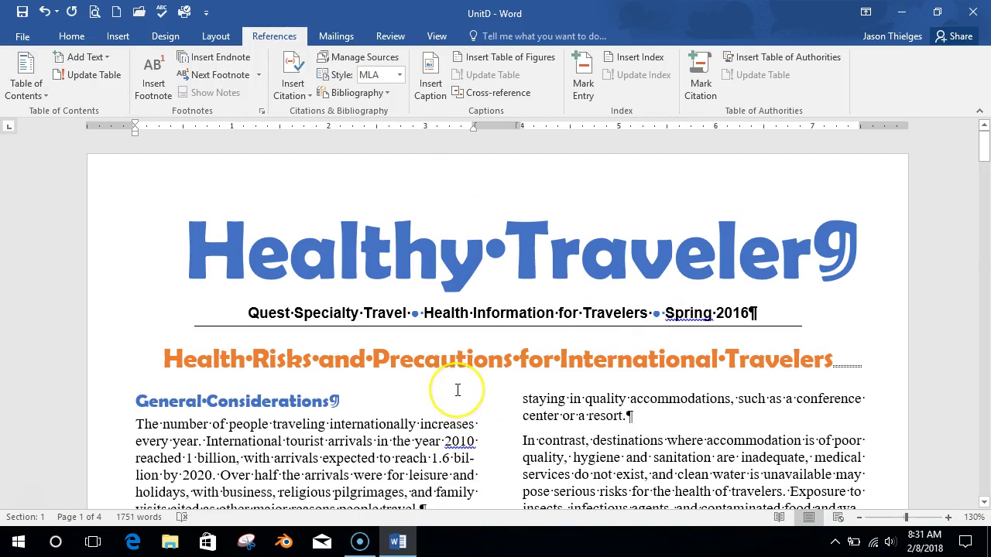
click(423, 329)
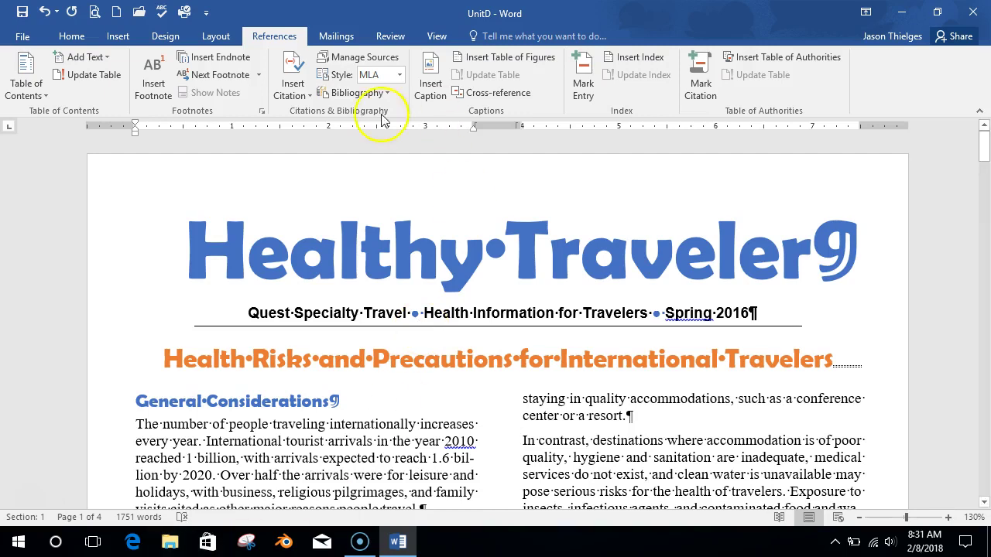
click(395, 75)
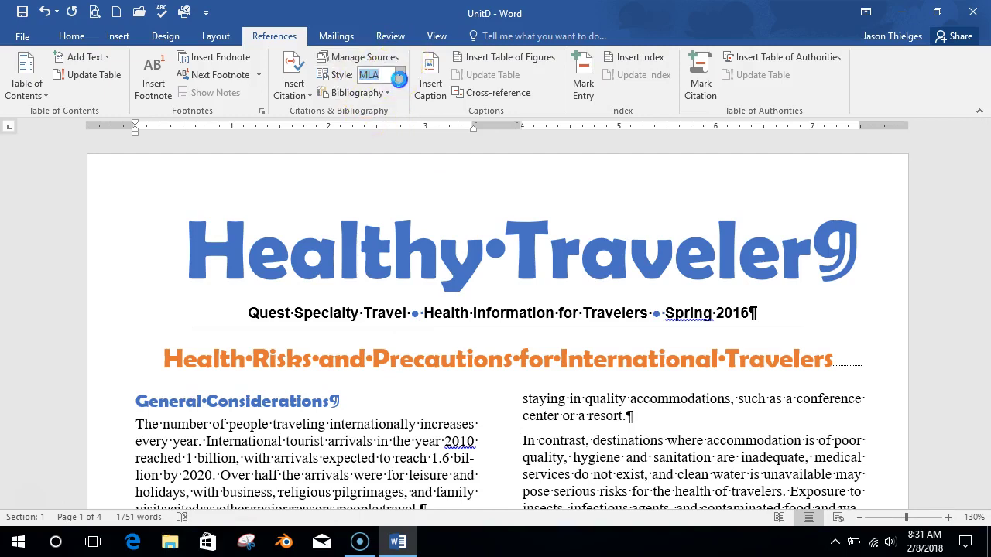
click(399, 79)
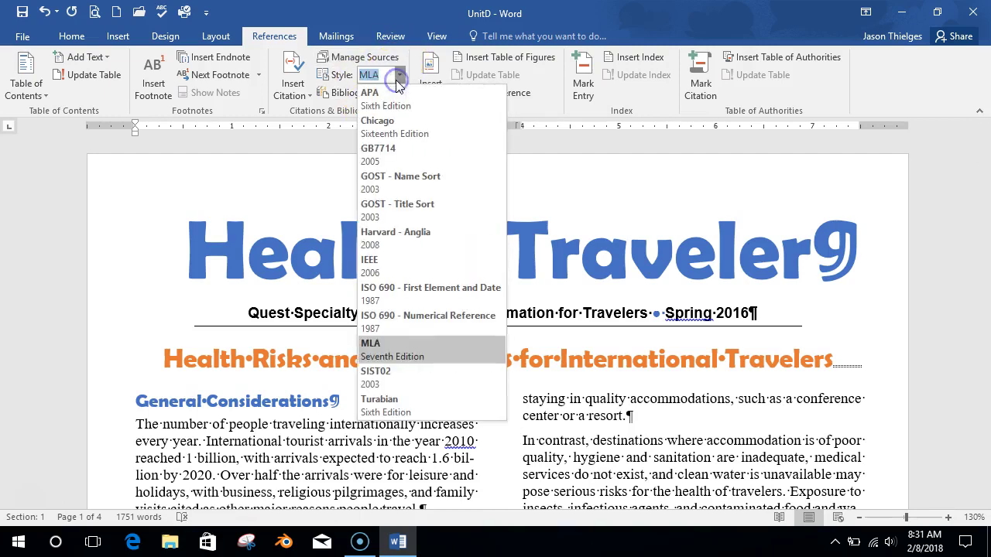
click(401, 78)
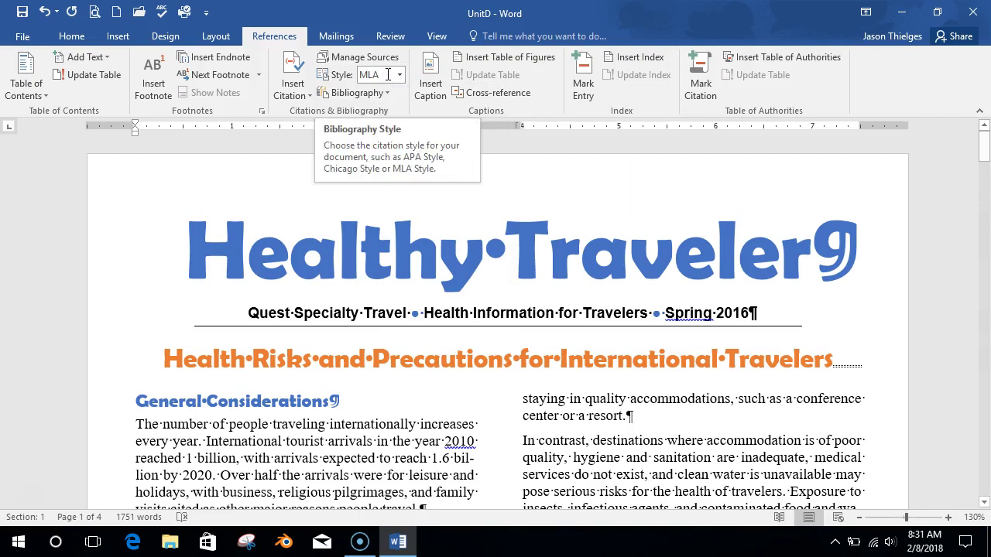
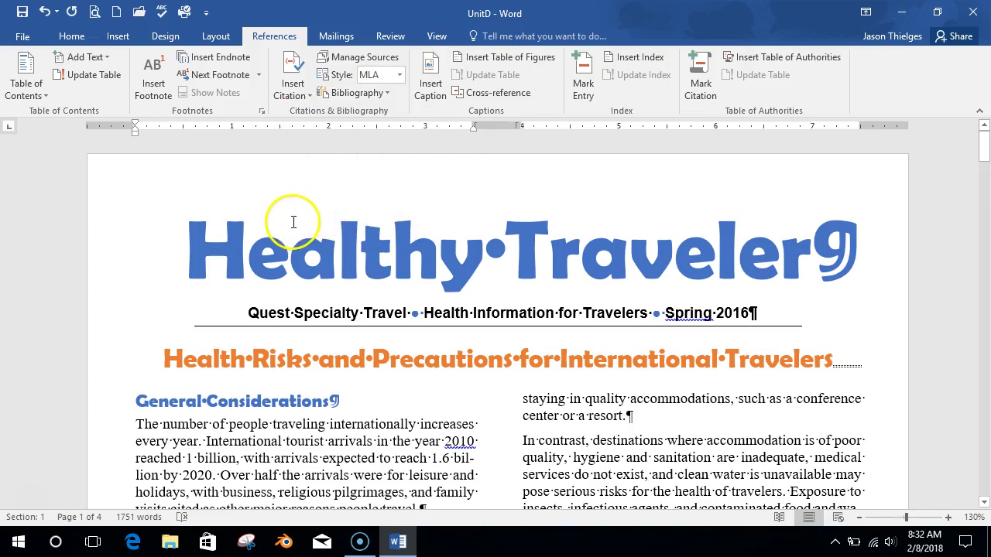
- Insert a footnote at the end of the bullet "standards of accommodation and food hygiene" under Travel-related Risks
scroll(293, 222, down, 7)
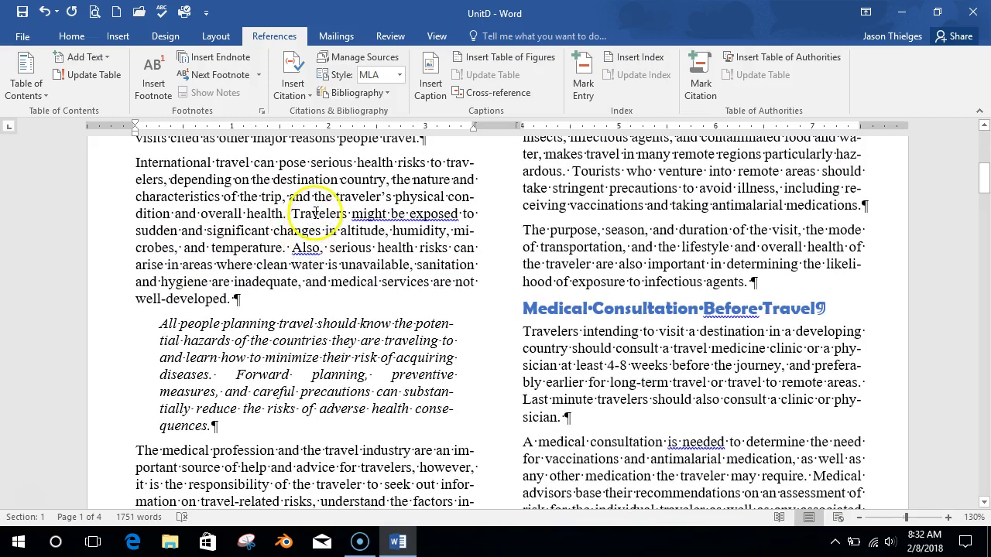
scroll(306, 227, down, 2)
scroll(309, 223, down, 1)
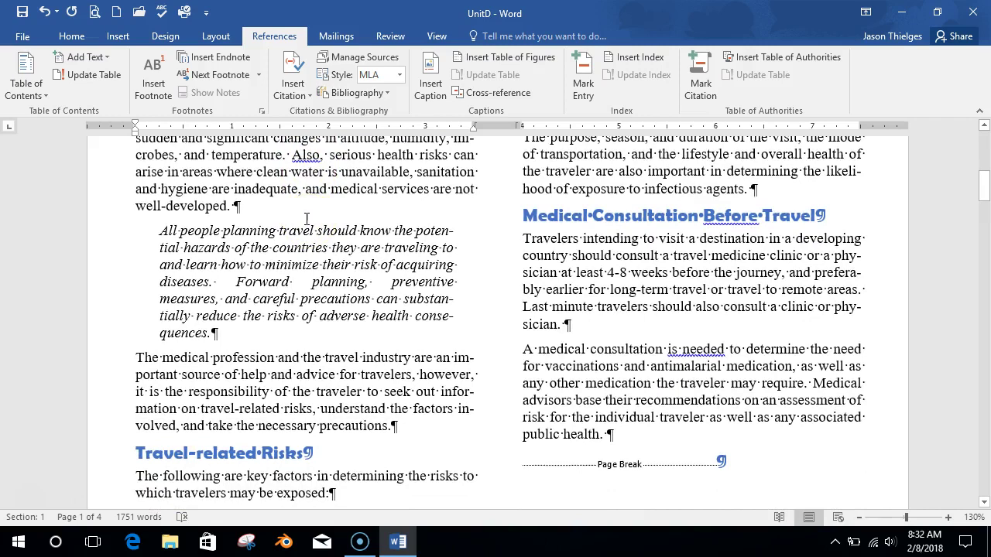
scroll(300, 225, down, 3)
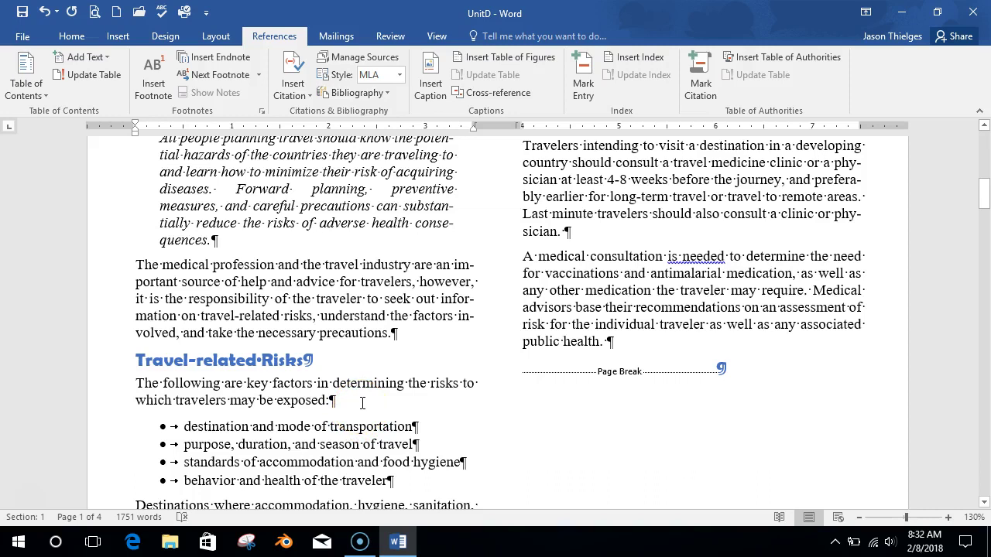
scroll(320, 386, down, 3)
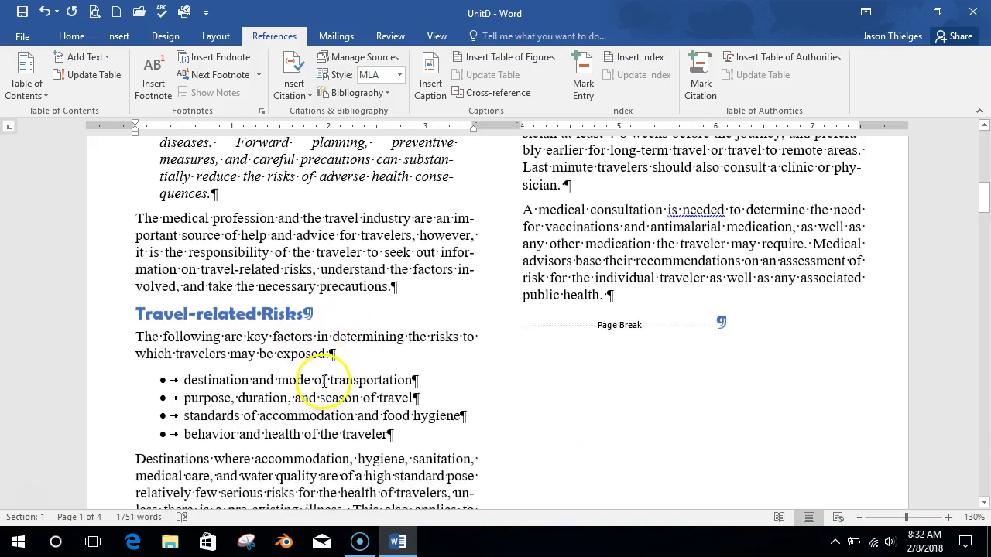
scroll(320, 385, up, 3)
scroll(318, 387, down, 5)
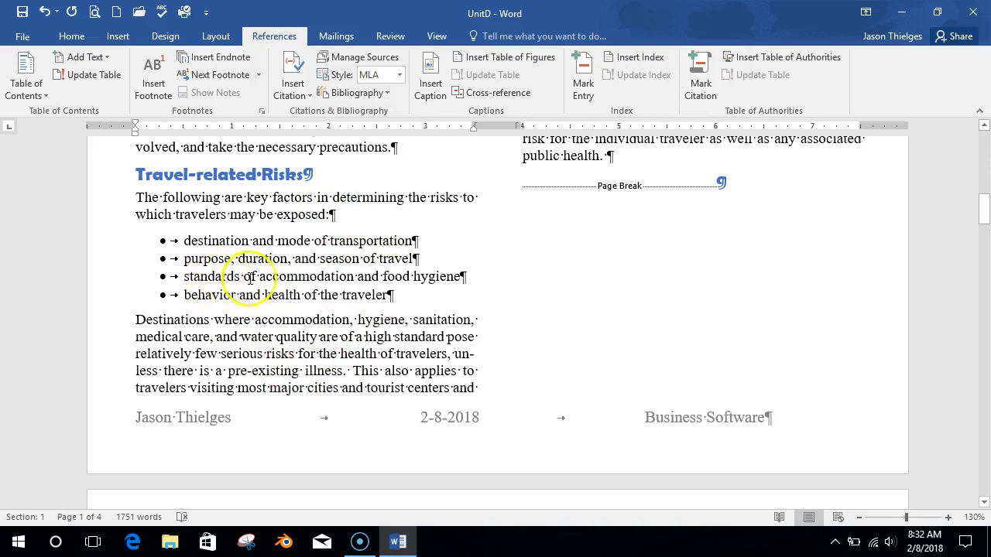
click(463, 277)
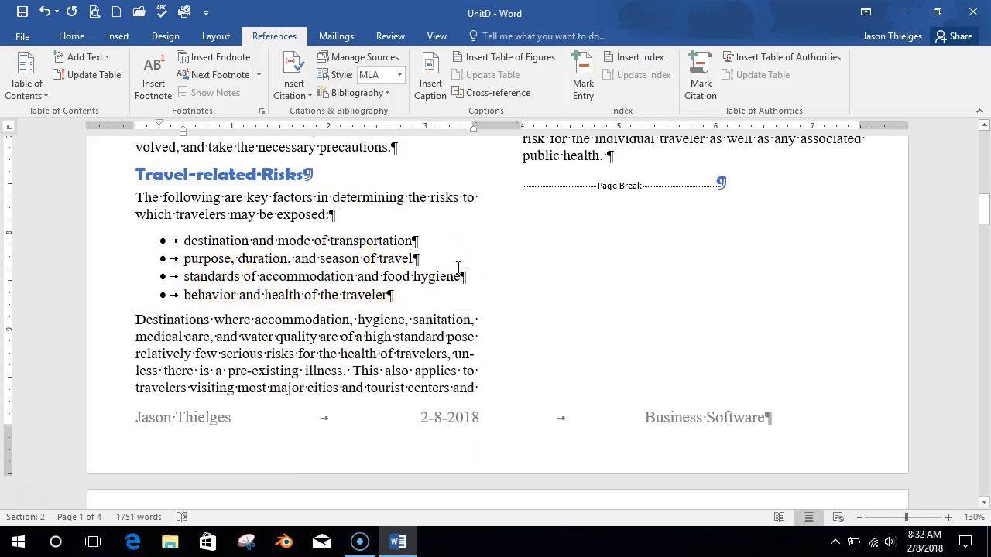
click(462, 266)
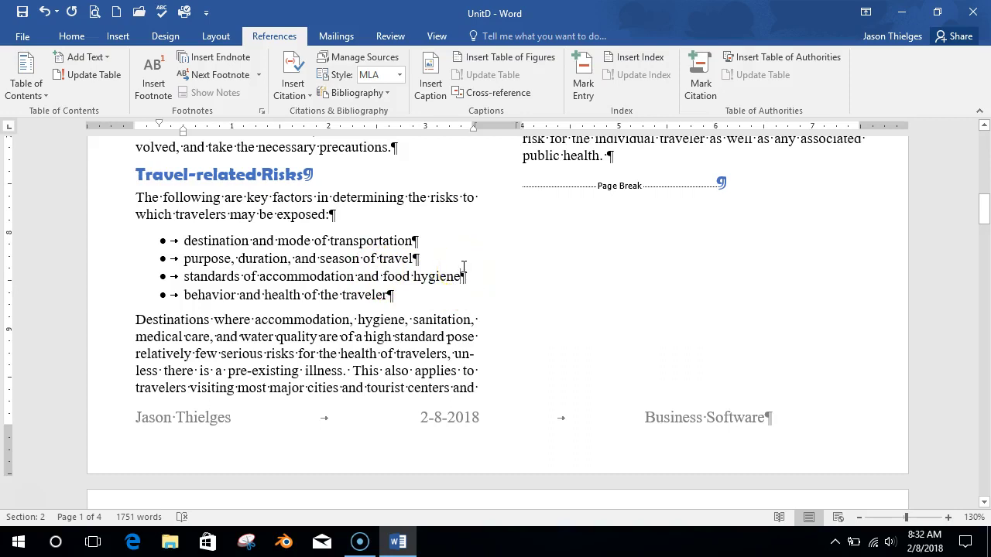
click(159, 89)
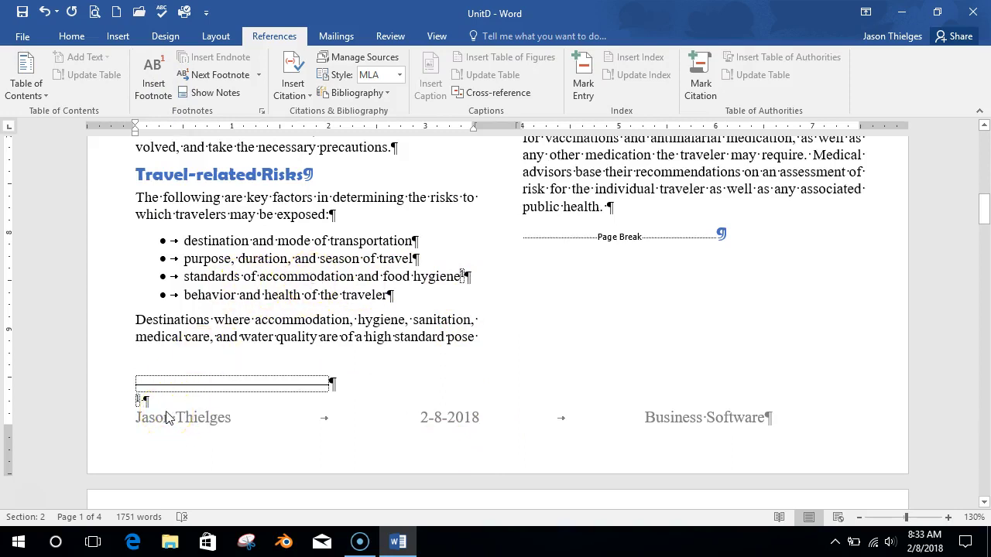
- Enter the footnote text "Behavior is a critical factor. For example, going outdoors in a malaria-endemic area could result in becoming infected."
text(Behavior is a critical factor)
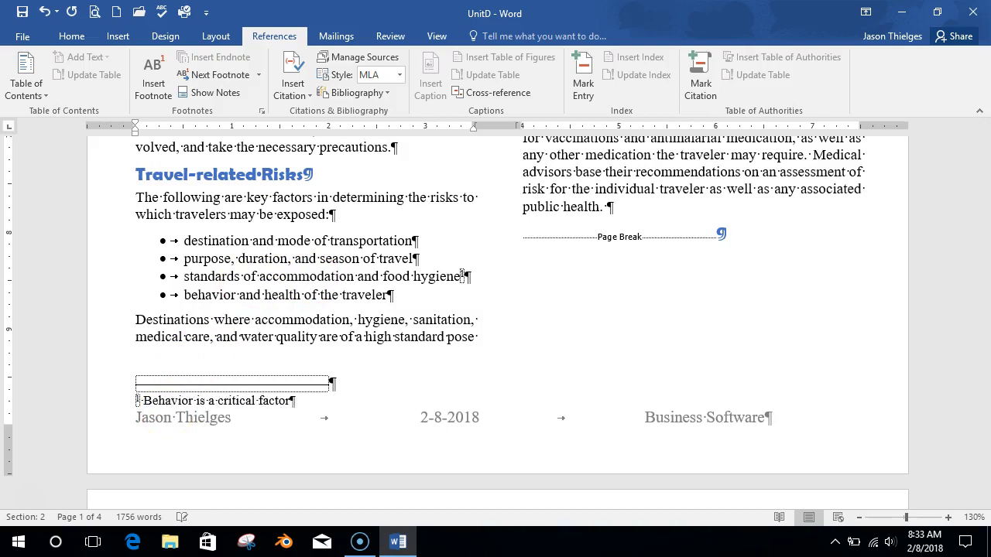
text(.  For example,)
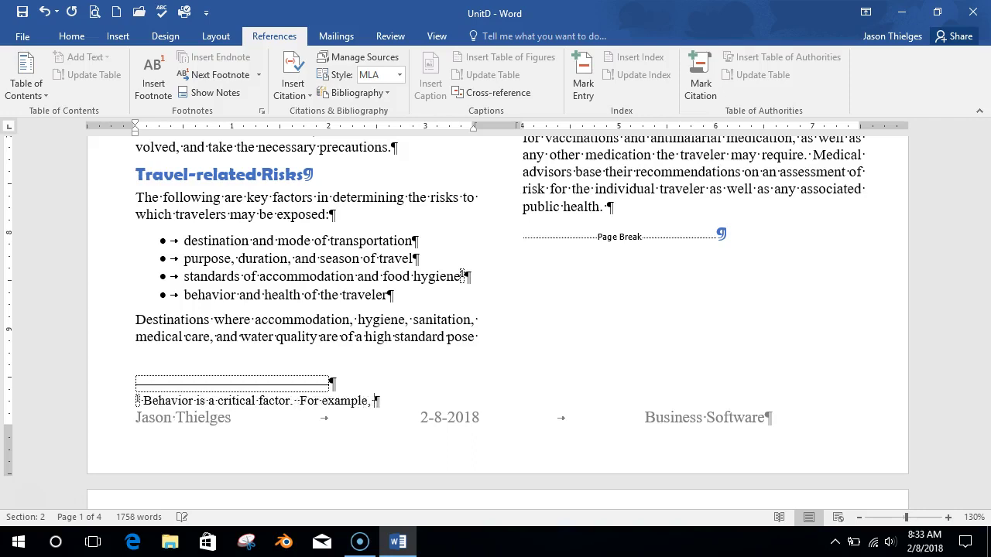
text( going outdoors in a)
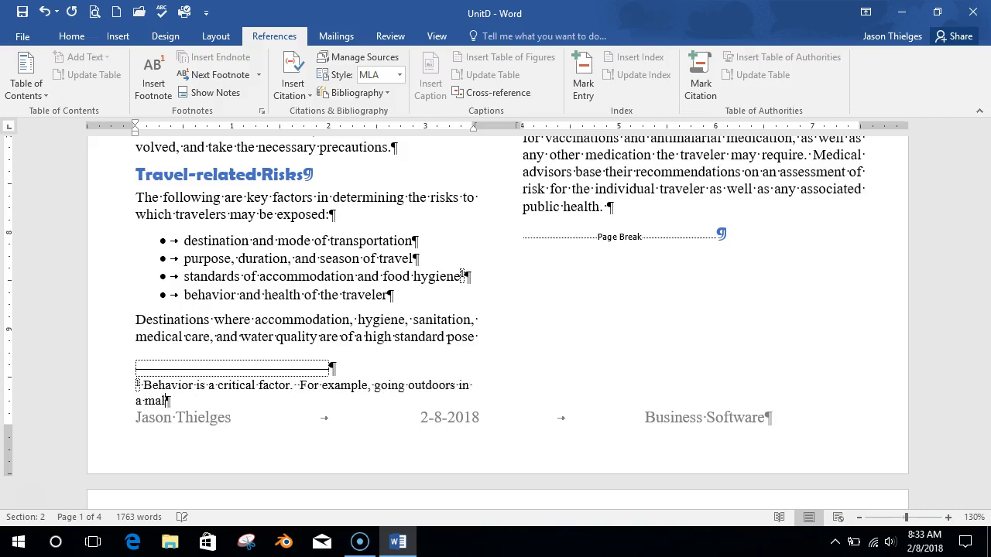
text( malaria-endemic area could )
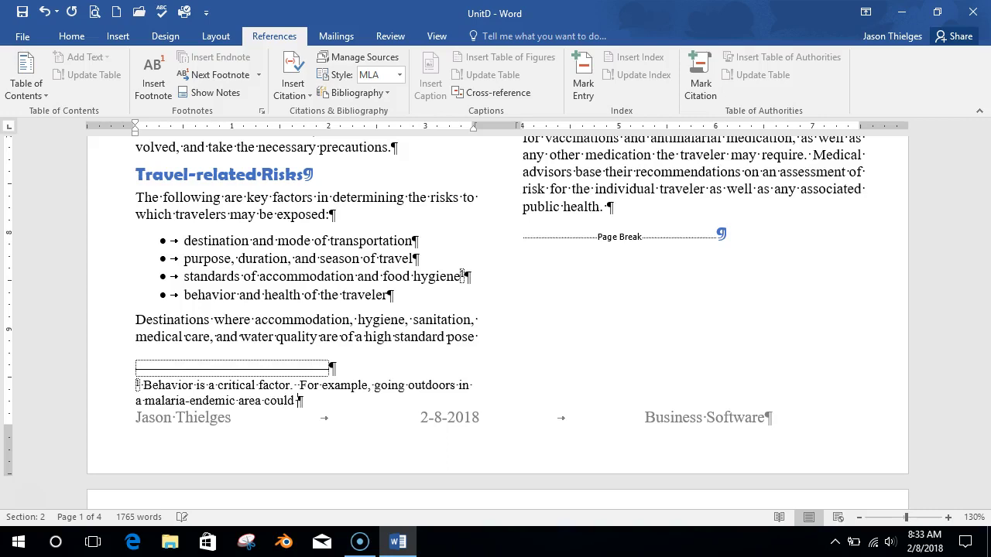
text(result in becom)
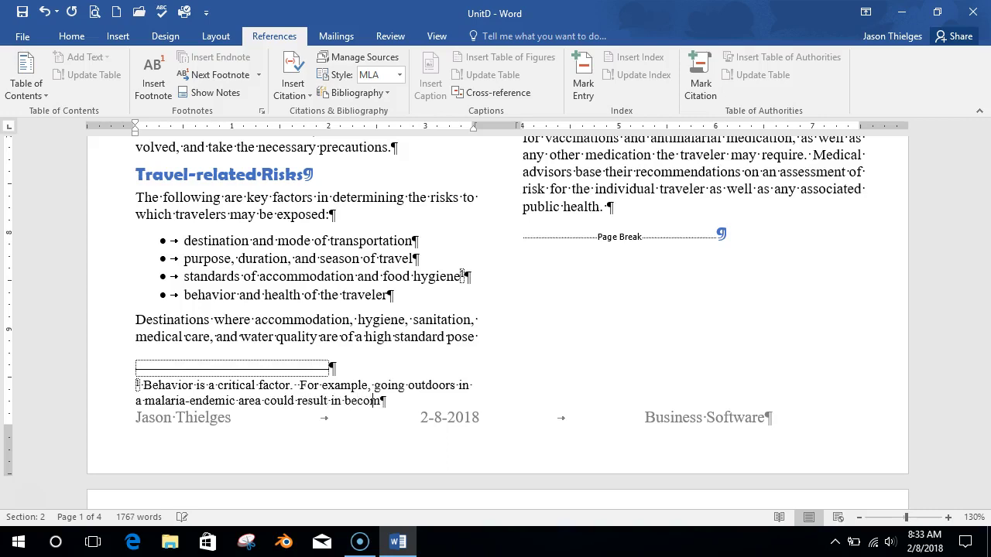
text(ing infected.)
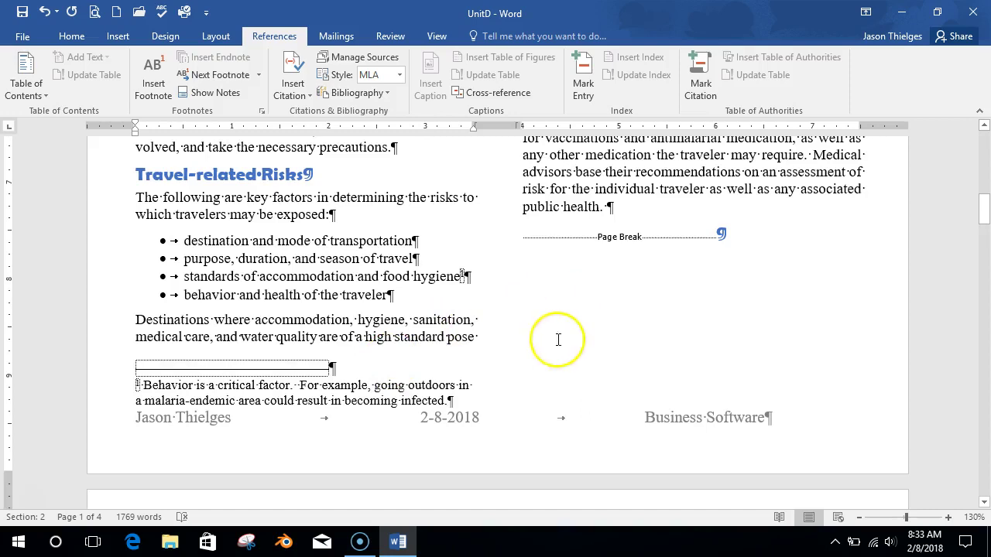
- Add a footnote after "public health." above the page break, reading "It is best to consult a travel medicine specialist."
scroll(577, 295, up, 1)
click(608, 253)
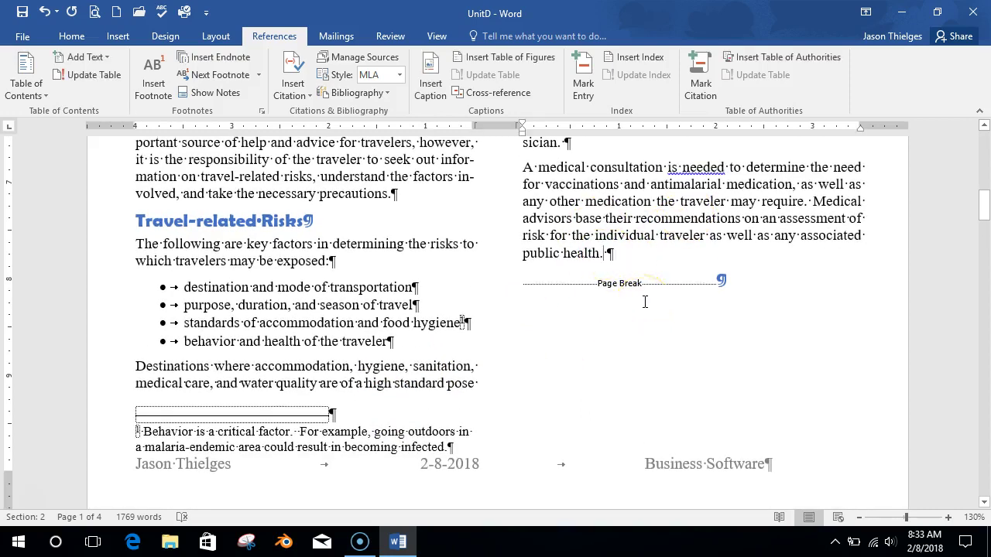
click(157, 93)
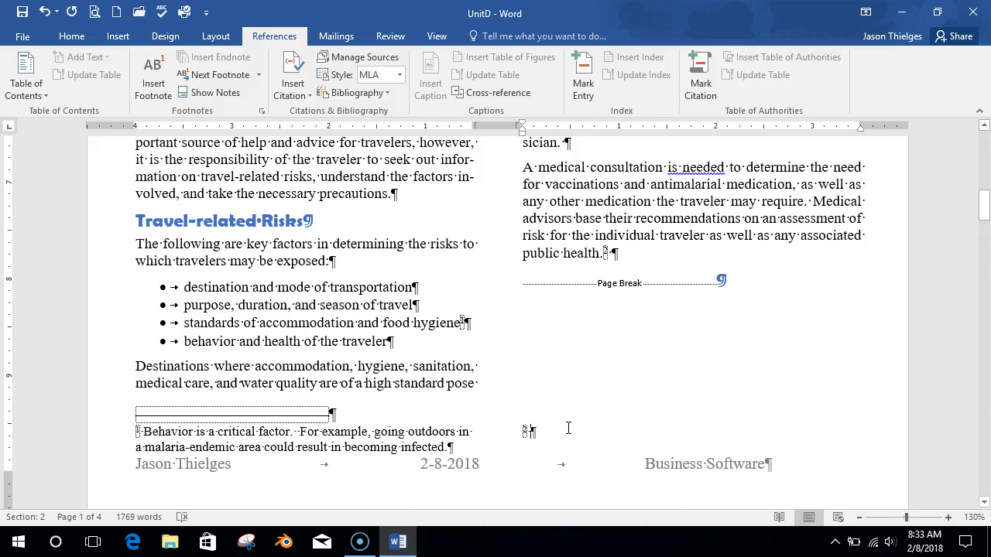
text(It is)
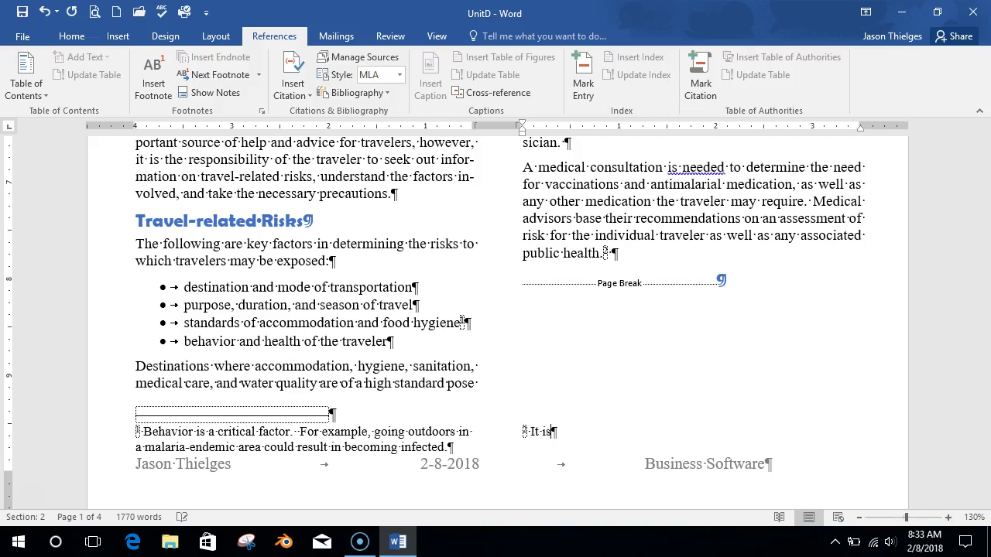
text( best to consul)
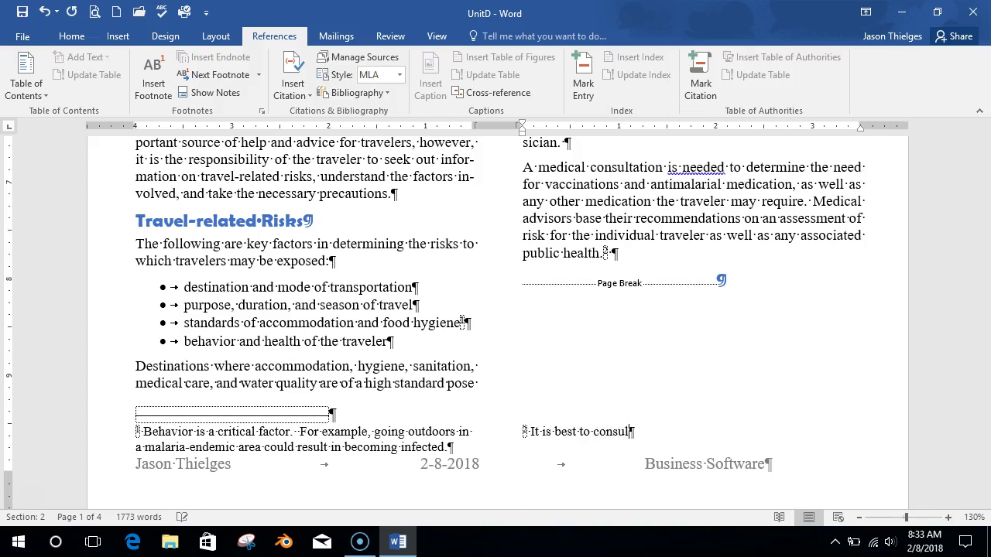
text(t a travel medicin)
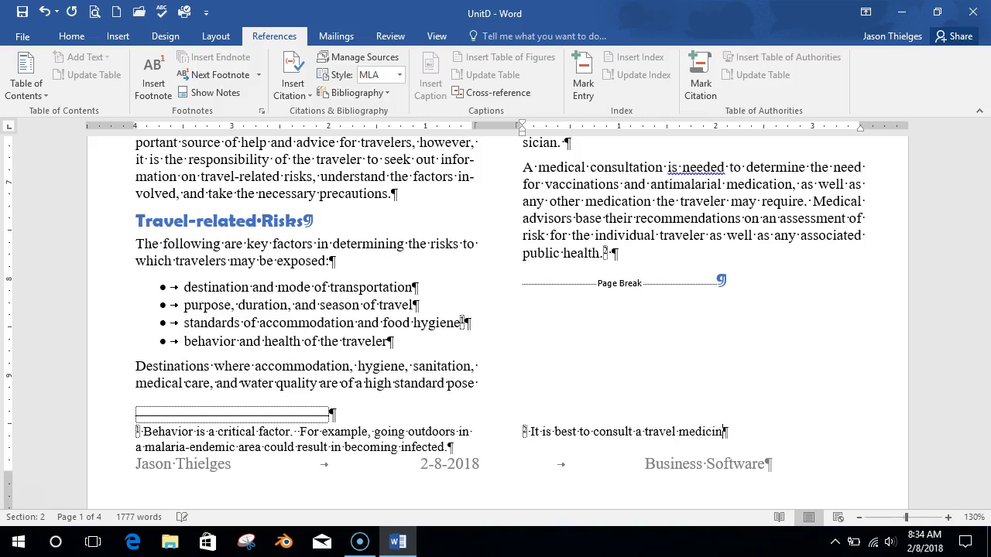
text(e specialist.)
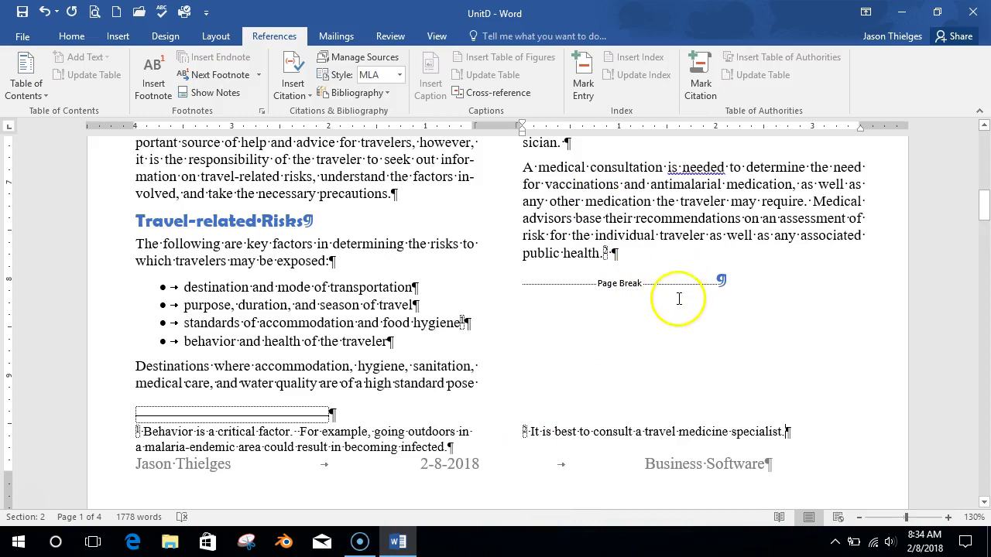
- Add a footnote after "Disposable gloves" in the First aid items list, reading "At least two paits"
scroll(552, 298, down, 1)
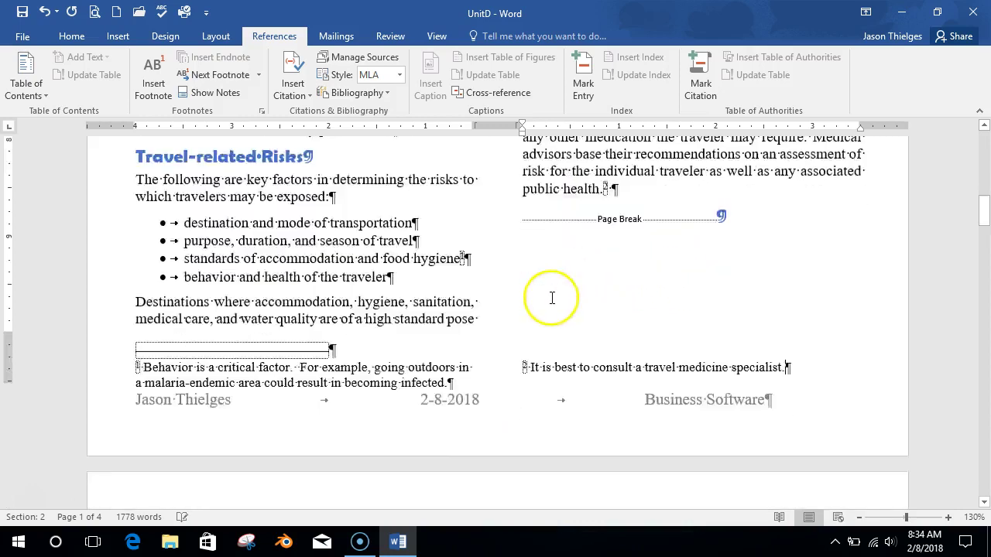
scroll(552, 298, down, 12)
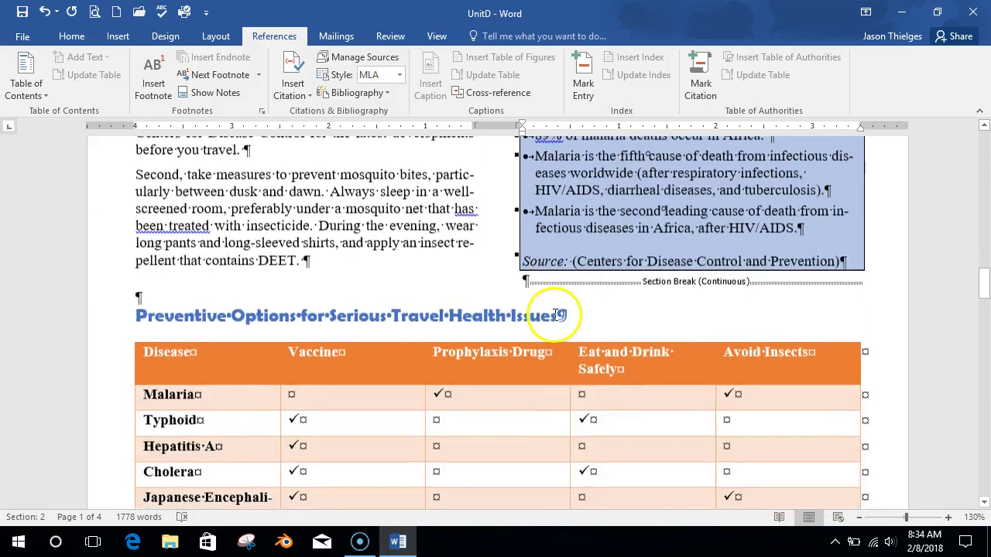
scroll(556, 314, down, 10)
scroll(519, 317, down, 4)
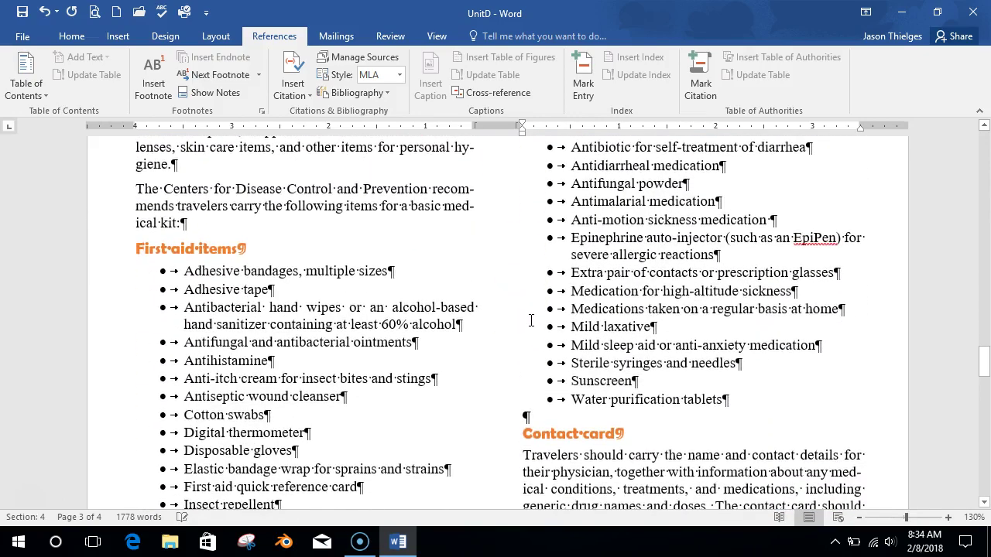
scroll(531, 320, down, 4)
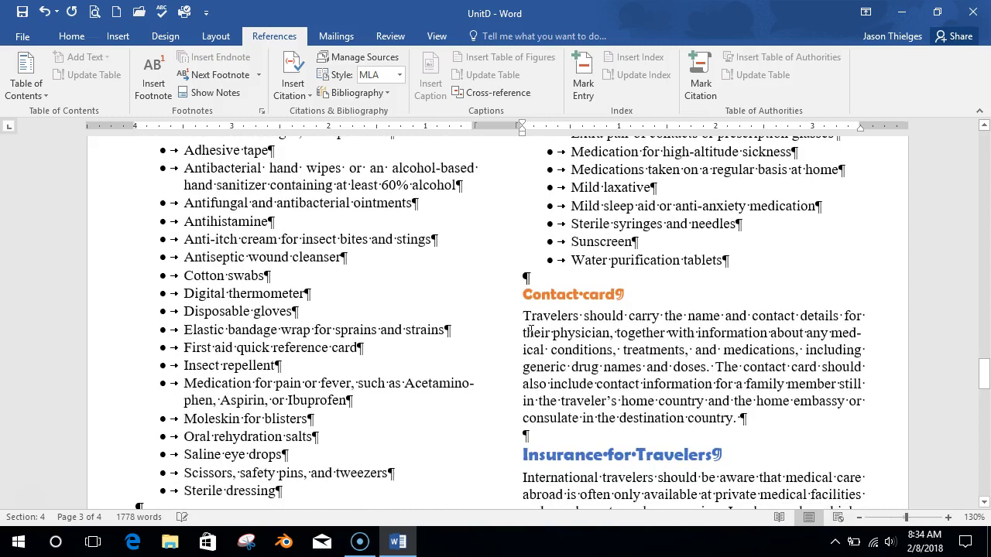
scroll(530, 332, down, 1)
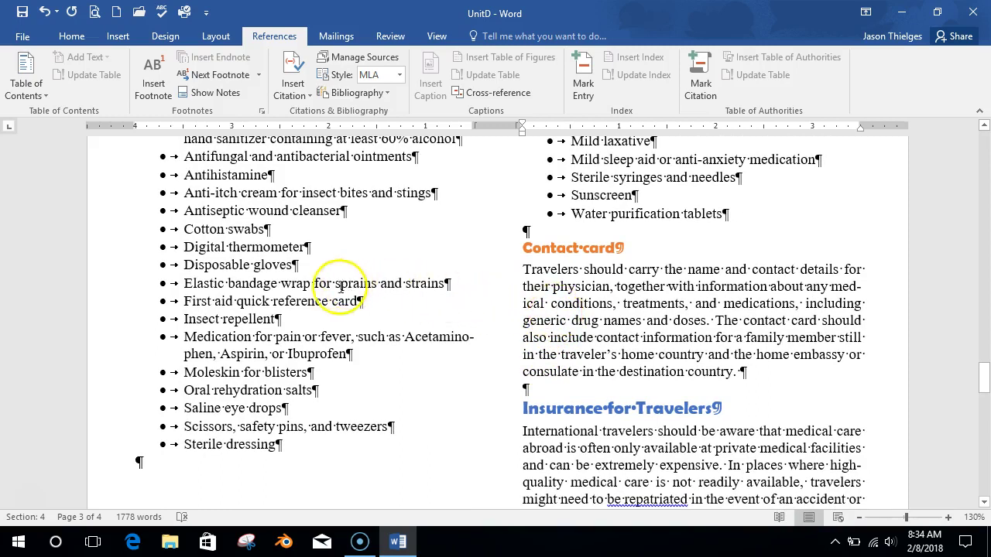
click(295, 265)
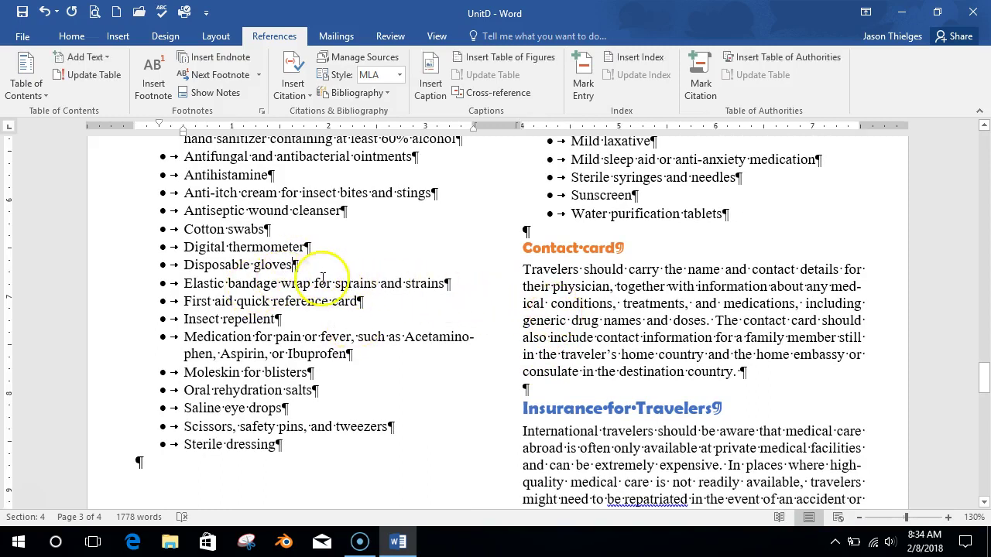
click(147, 83)
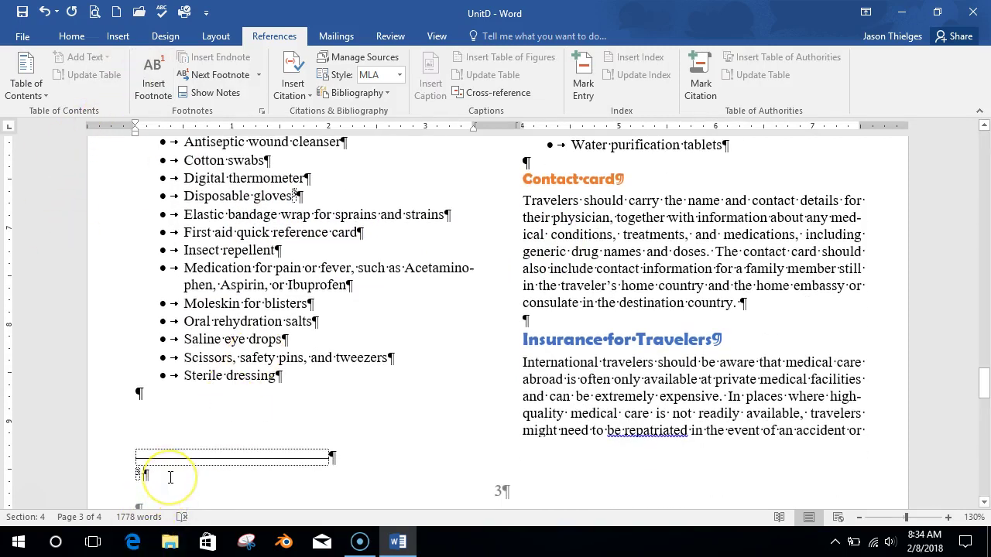
text(At least two paits)
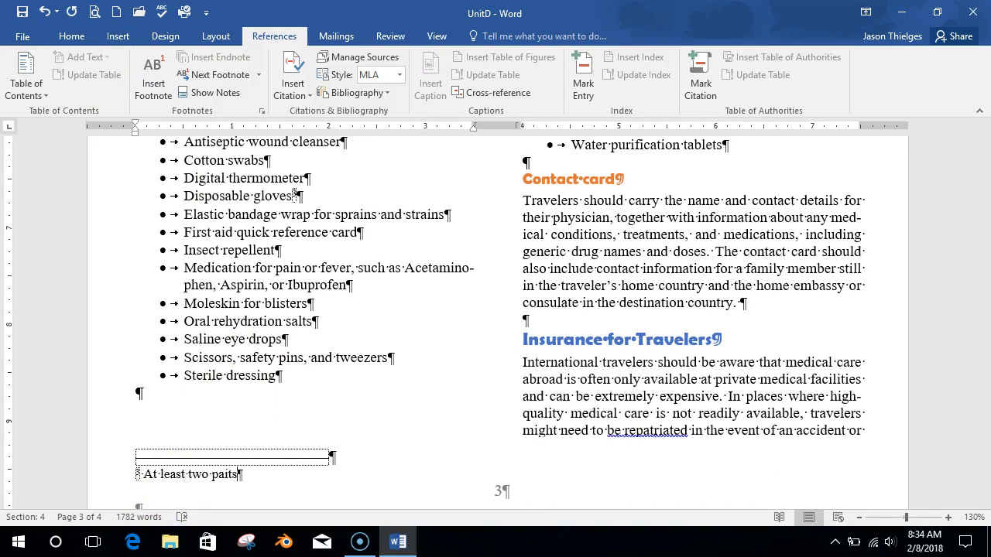
- Add a footnote after the "Scissors, safety pins, and tweezers" bullet, reading "Pack these items in checked luggage."
click(394, 358)
click(153, 77)
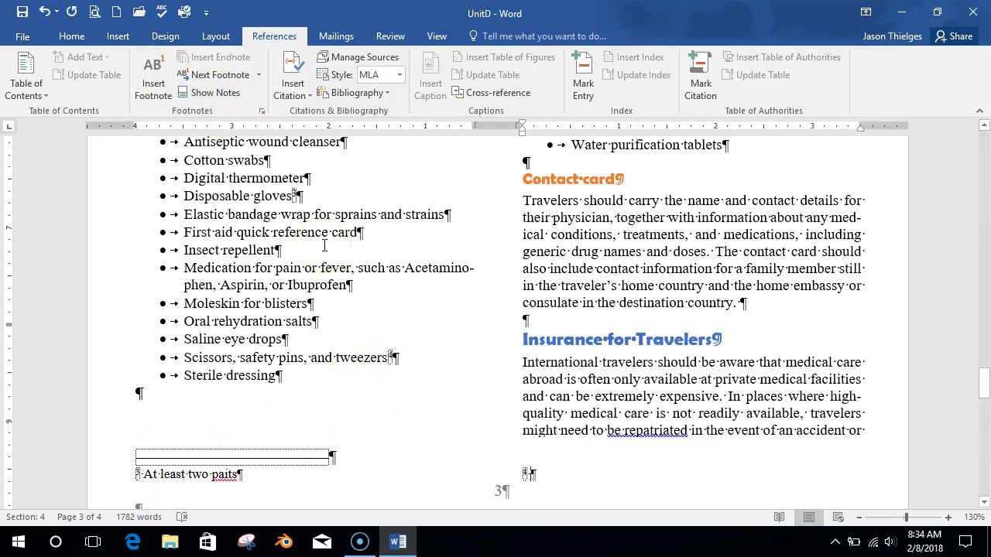
text(Pa)
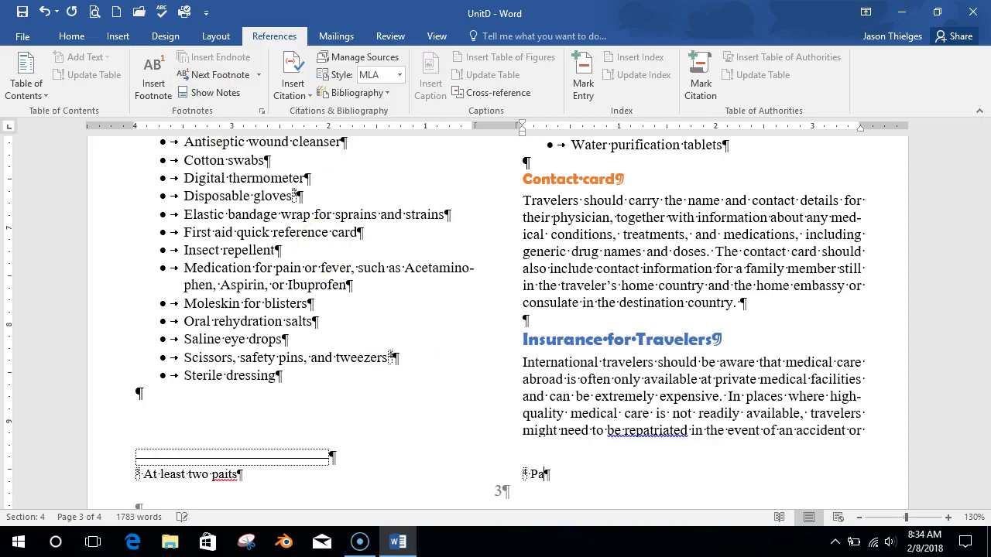
text(ck these items in checked luggage.)
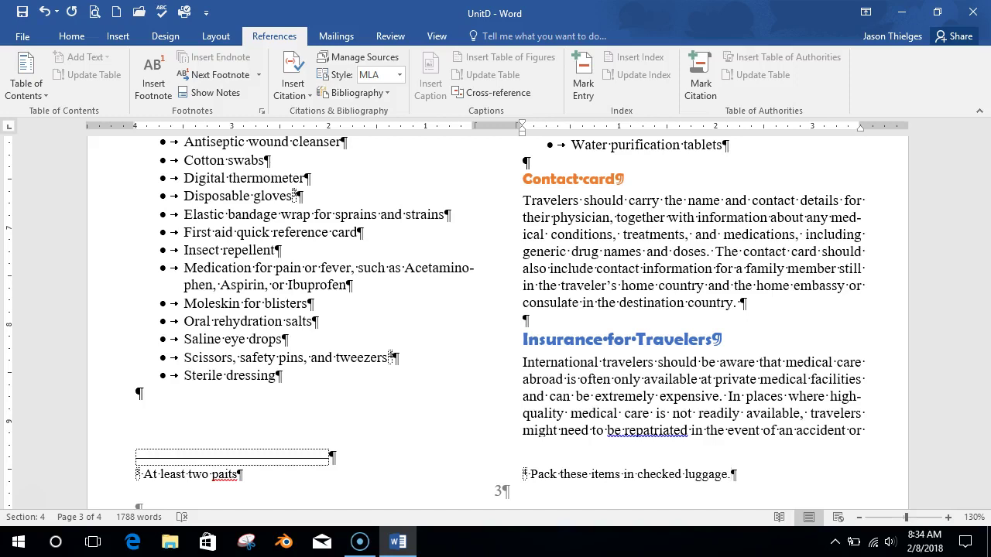
- Add a footnote at the end of the "Anti-motion sickness medication" bullet, reading "All medications should be stored on carry on luggage."
scroll(491, 108, up, 1)
scroll(686, 245, up, 3)
scroll(686, 245, up, 5)
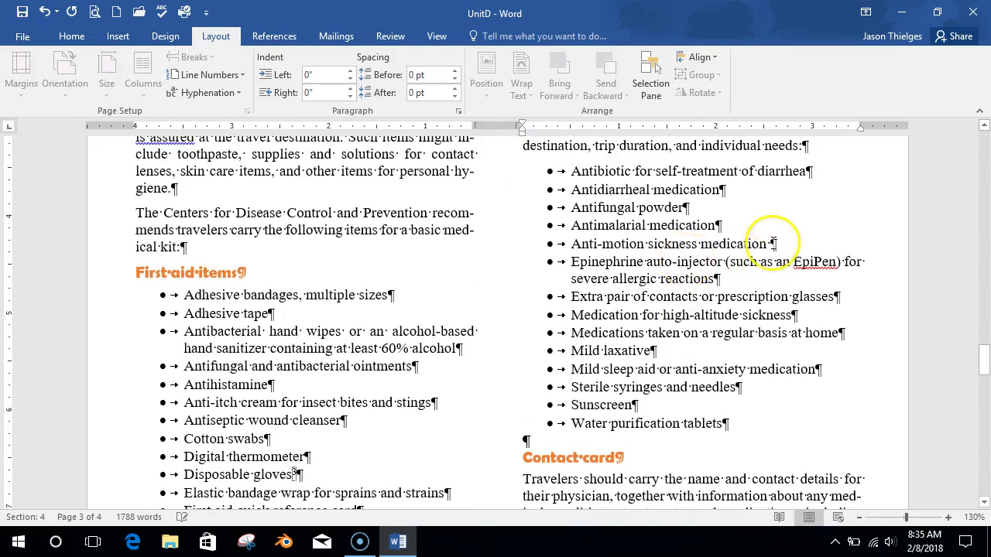
click(785, 264)
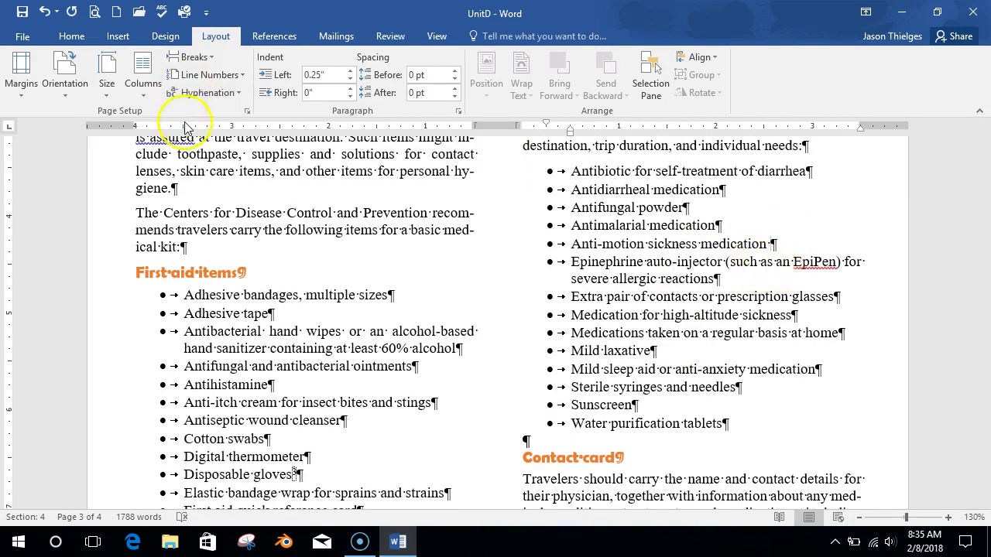
click(271, 36)
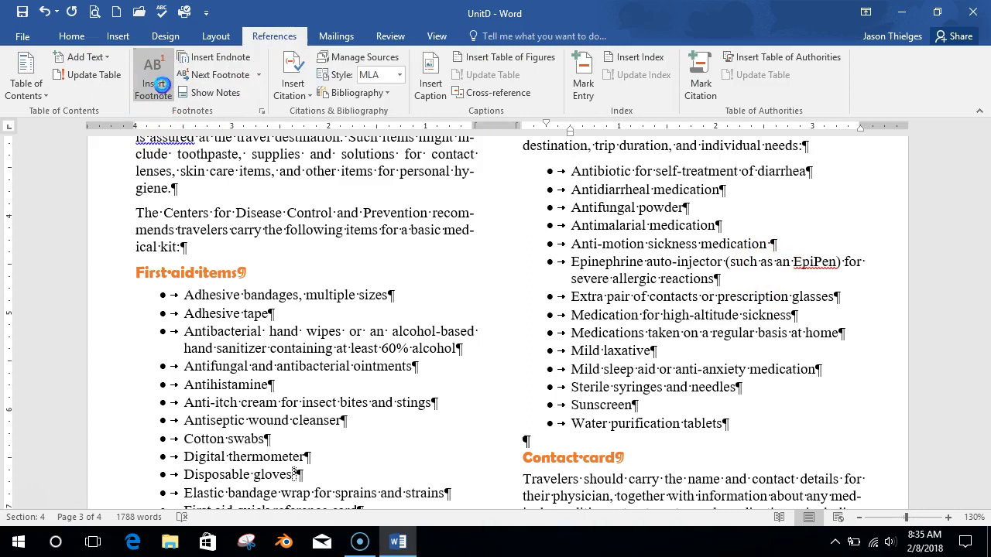
click(158, 84)
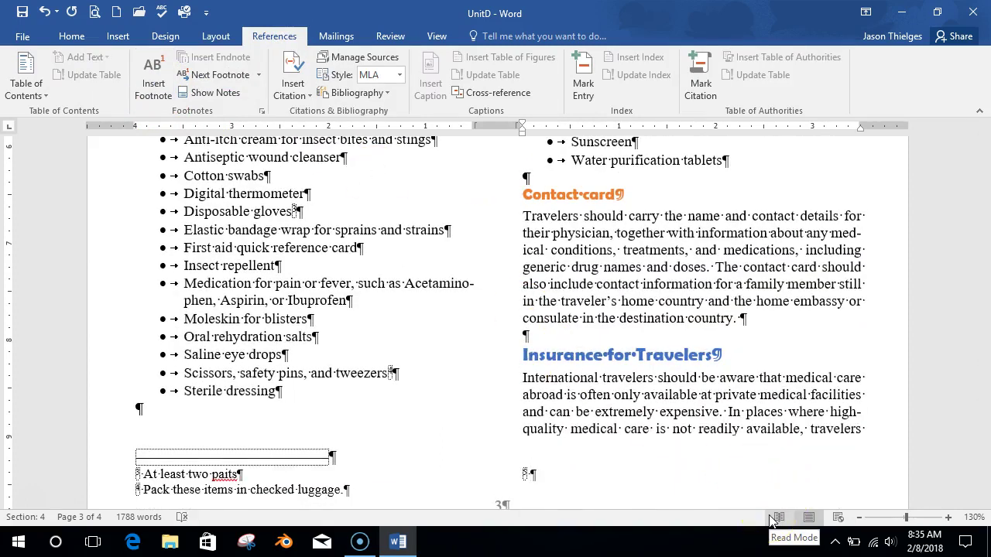
text(Al)
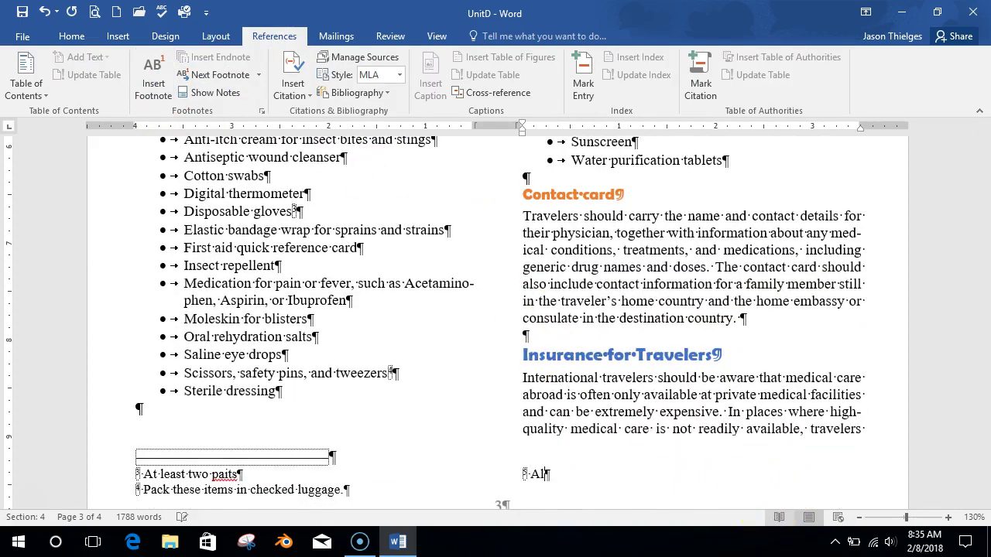
text(l medications should be sot)
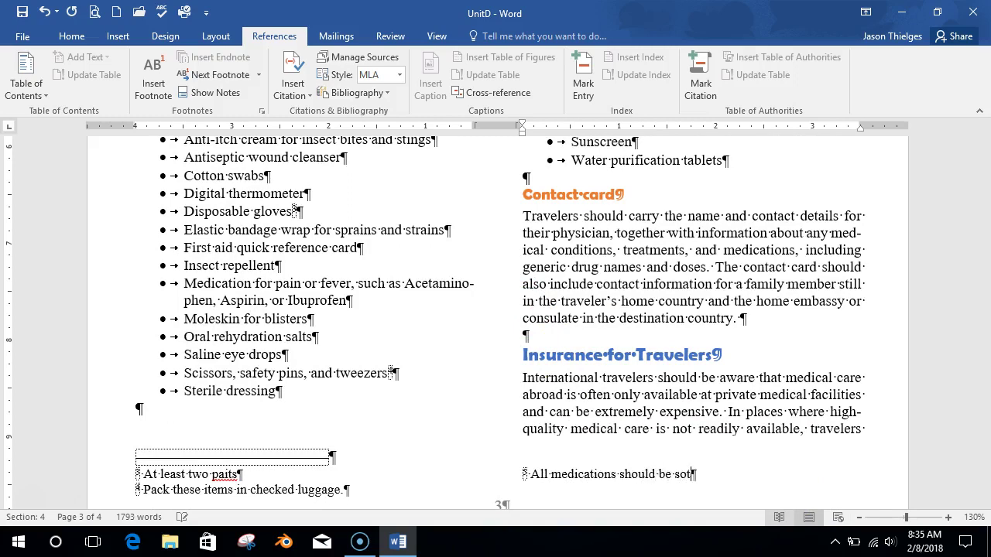
key(BackSpace)
key(BackSpace)
text(tored on carry on luggage.)
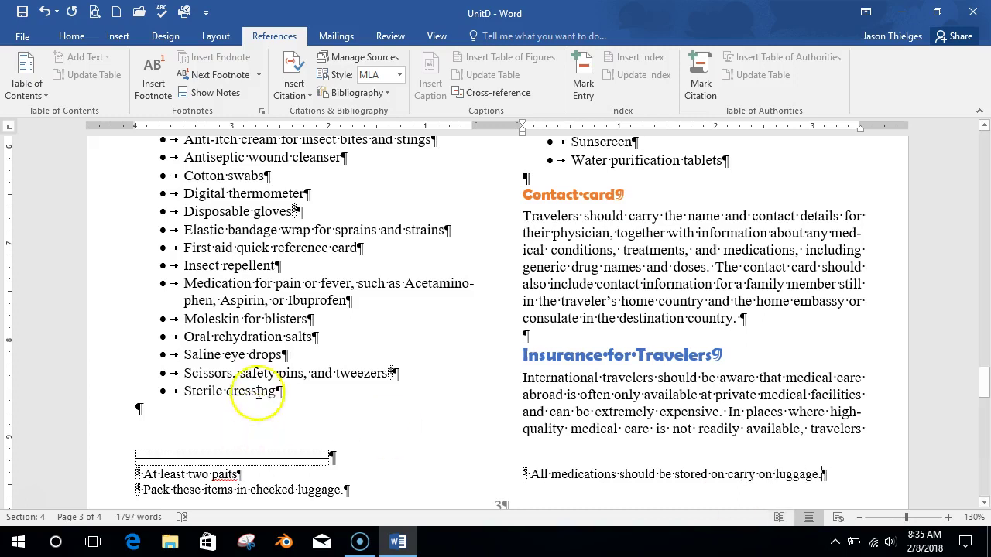
- Add a footnote after the "Sunscreen" bullet, reading "SPF 15 or greater", and return to the body text
scroll(250, 404, up, 3)
click(650, 283)
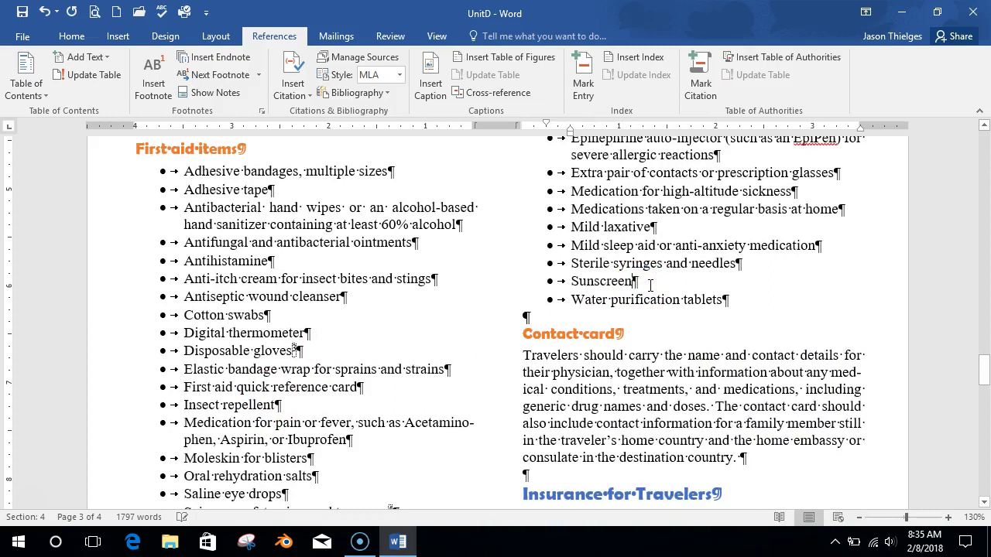
click(151, 85)
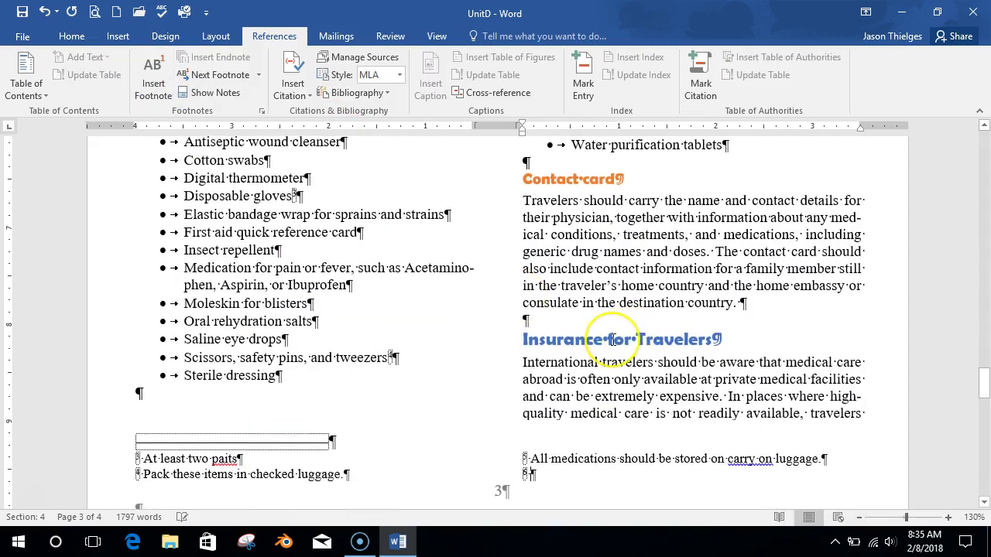
text(SPF 15 or greater)
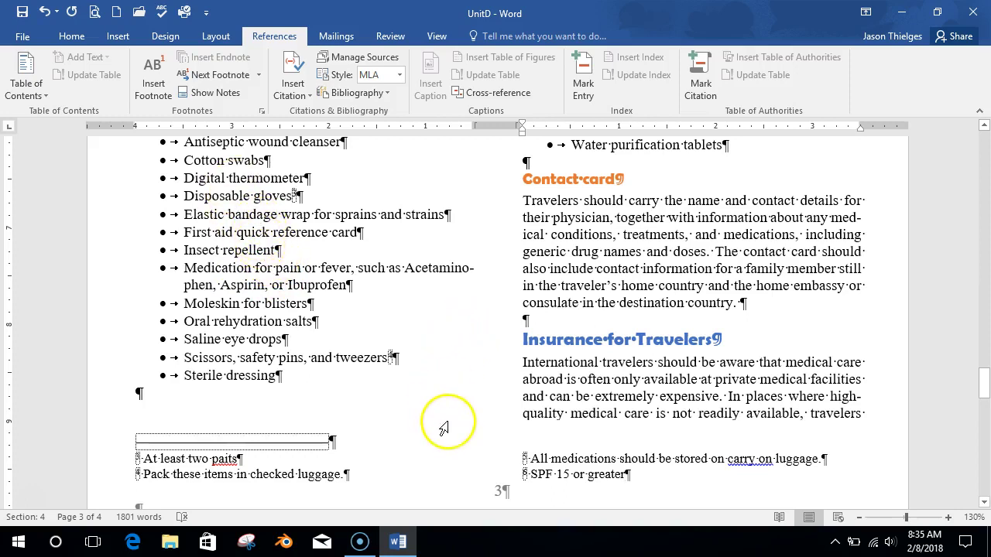
scroll(465, 418, up, 1)
scroll(388, 302, down, 1)
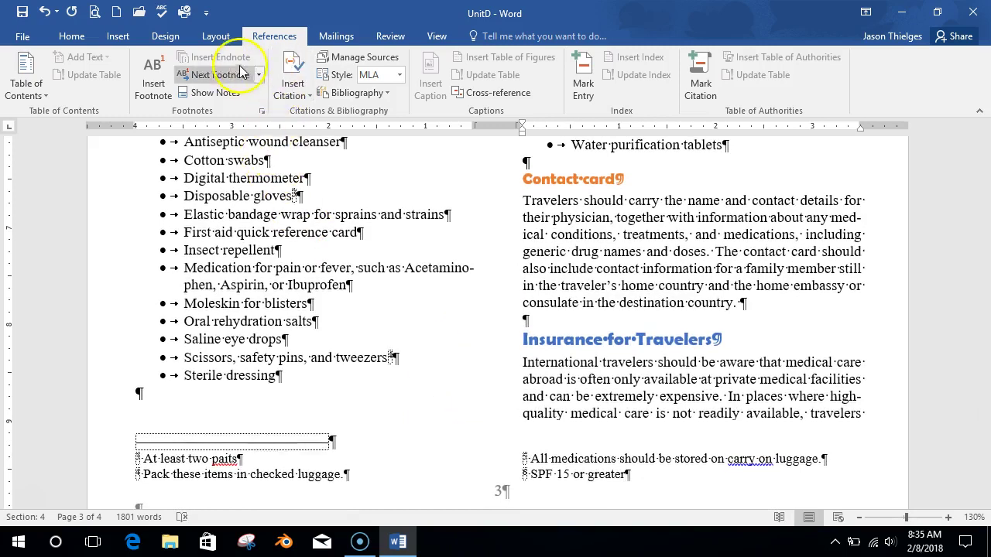
click(683, 389)
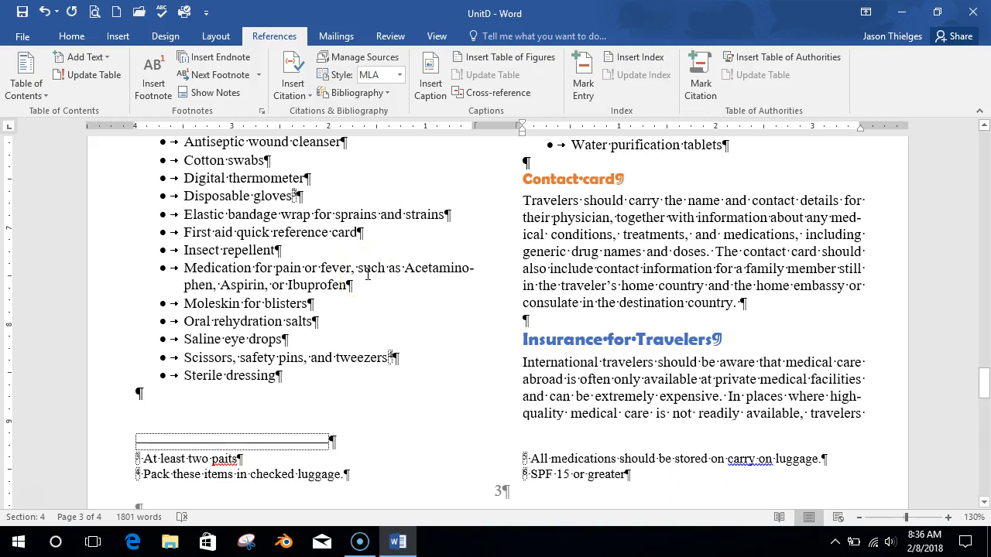
- Start a citation with a new source before the period after "people travel" in the first General Considerations paragraph
scroll(498, 323, up, 15)
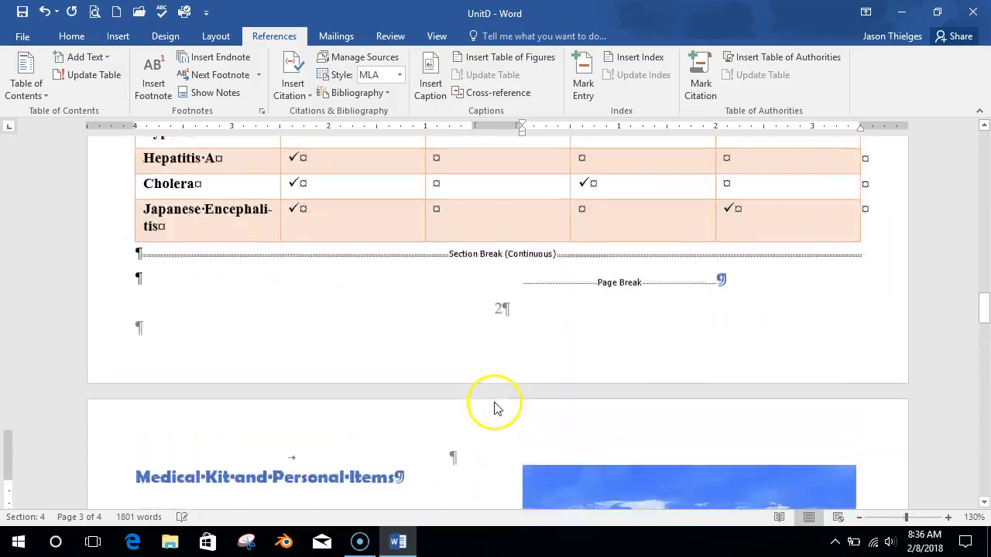
scroll(498, 409, up, 15)
scroll(480, 411, up, 15)
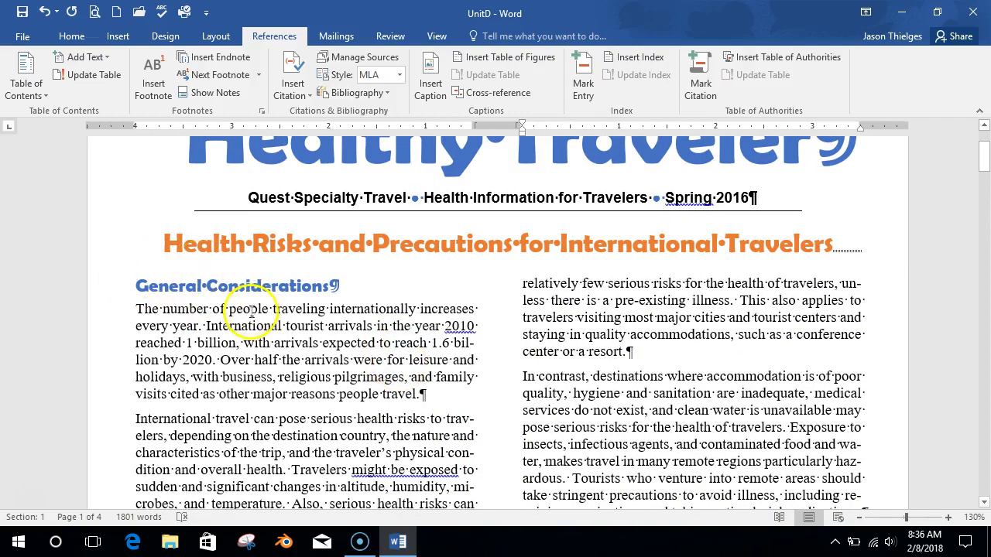
scroll(258, 364, down, 1)
scroll(294, 418, down, 1)
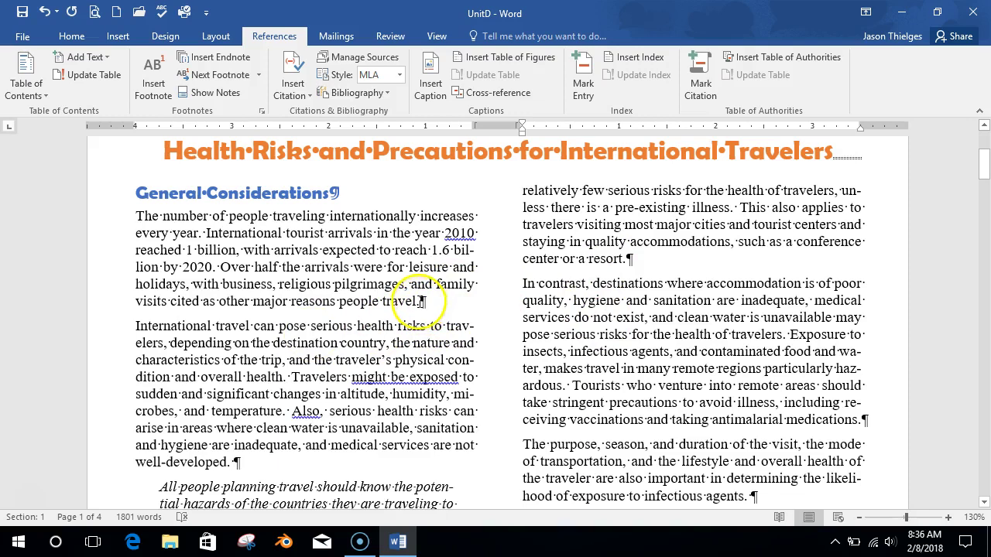
click(437, 342)
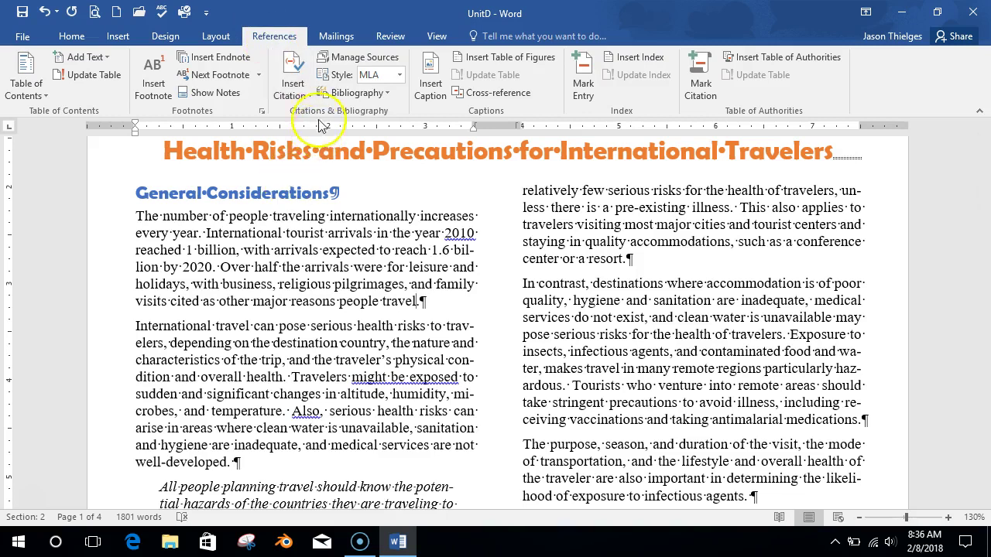
click(296, 85)
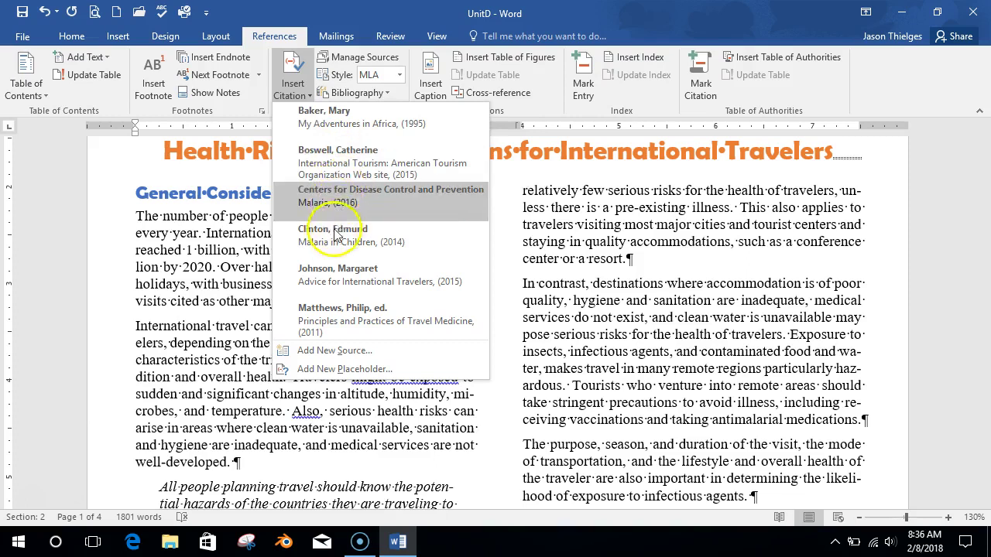
click(345, 353)
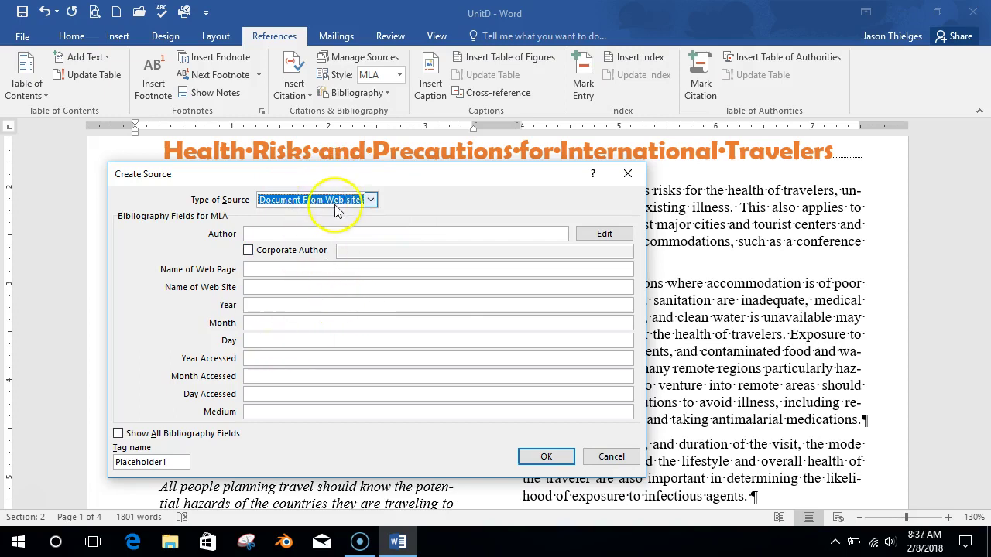
- Set the new source's type to Report and enter "World Tourism Organization" as its corporate author
click(371, 200)
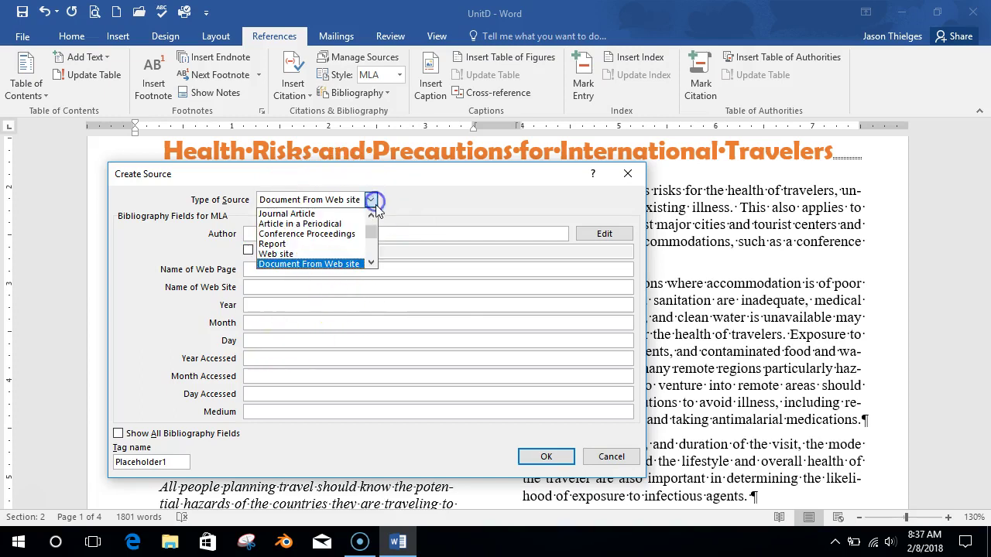
click(333, 244)
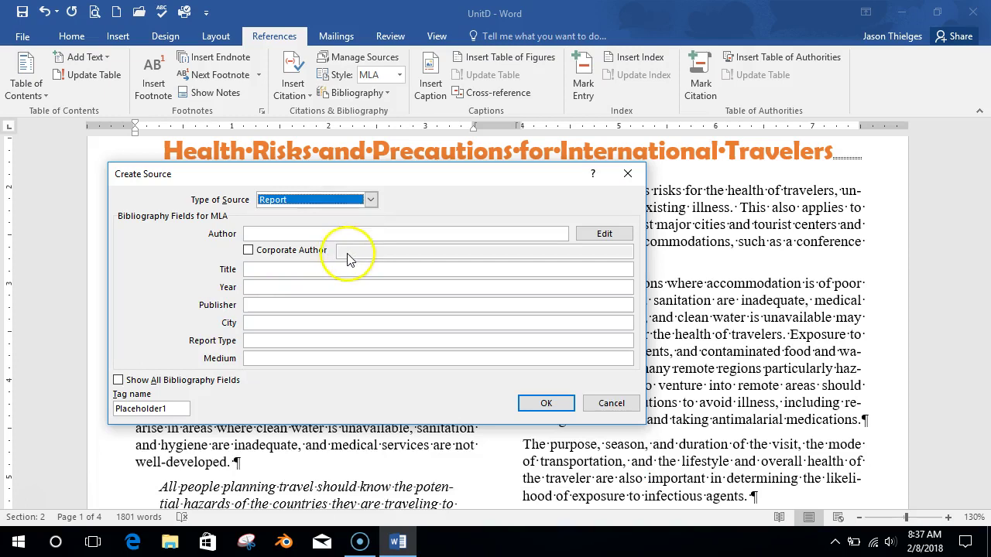
click(248, 250)
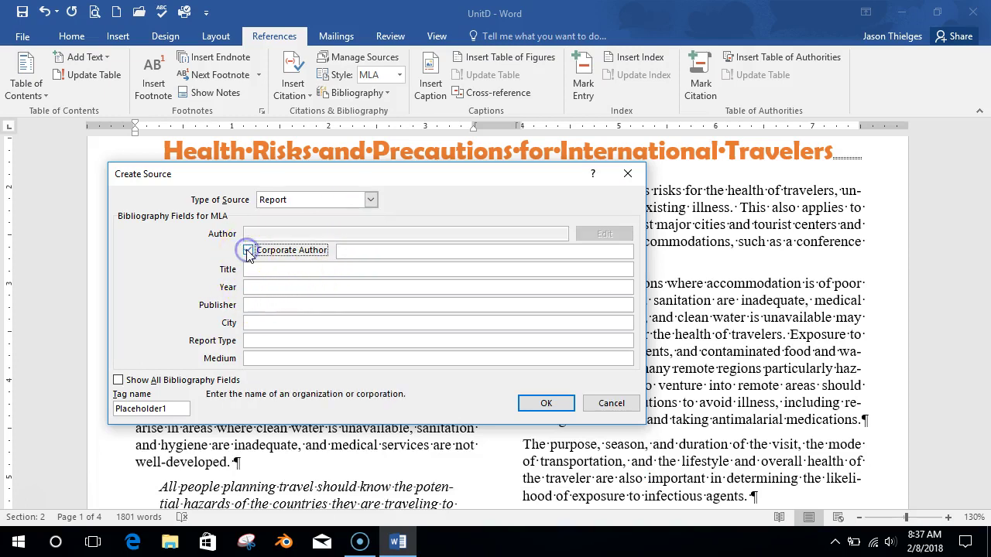
click(364, 250)
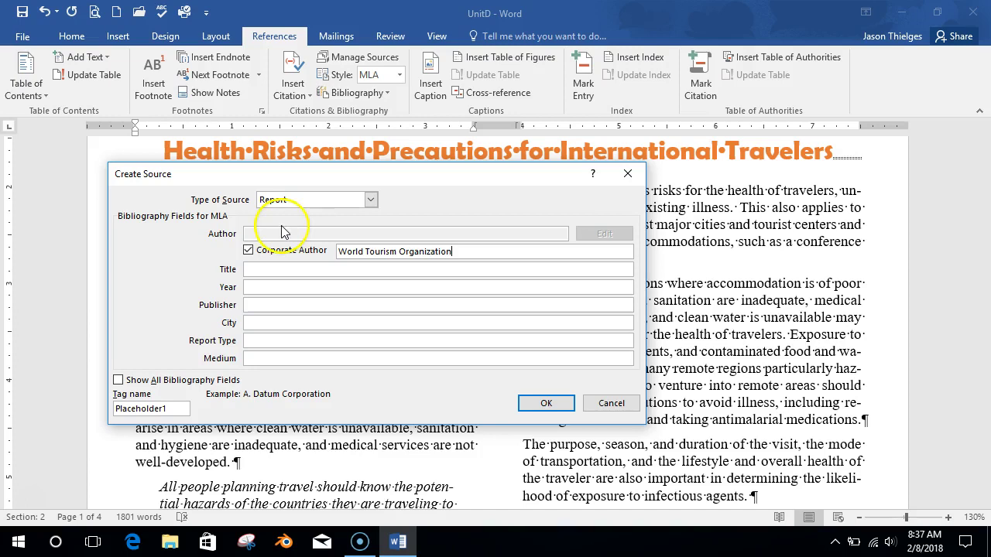
- Give the report source the title "Tourism Highlights" and the year 2015
click(284, 271)
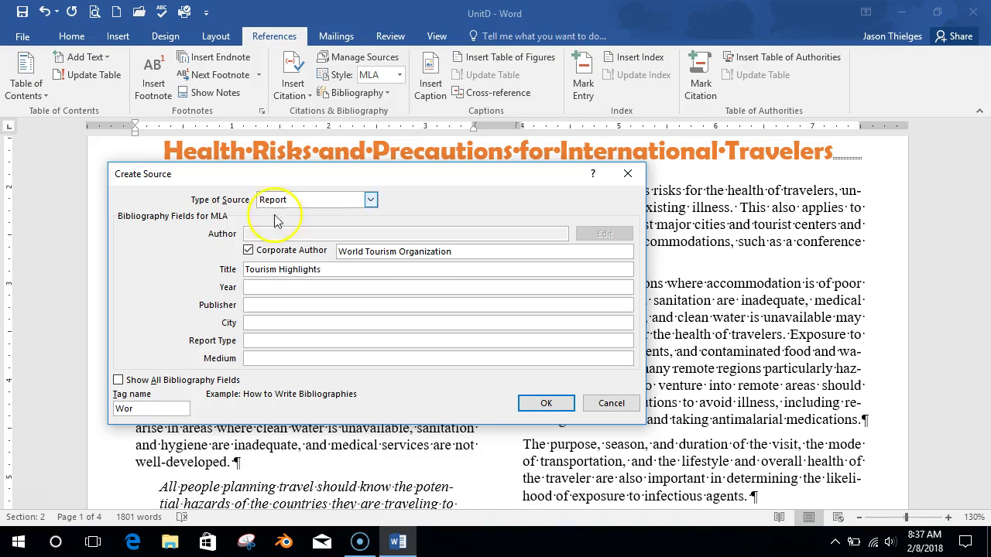
click(281, 287)
text(2015)
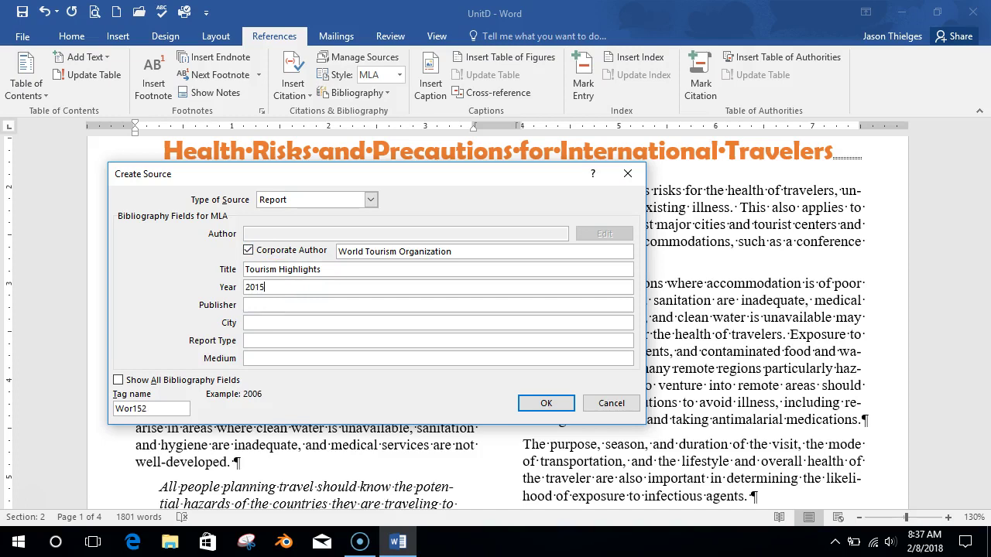
- Complete the report source with publisher World Tourism Organization, city Madrid, report type White Paper and medium Print, and insert its citation
click(285, 306)
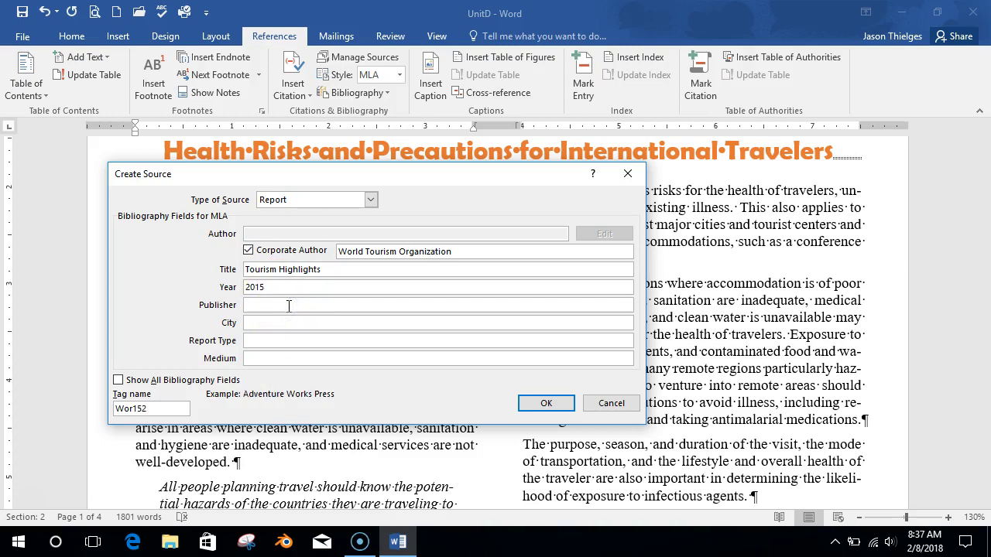
text(World Tourism Organization)
click(246, 323)
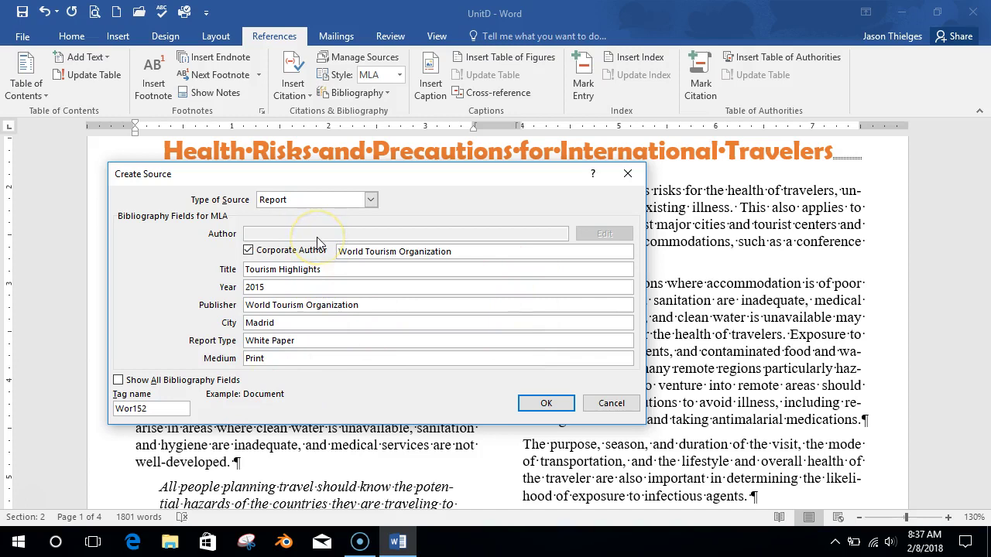
click(547, 403)
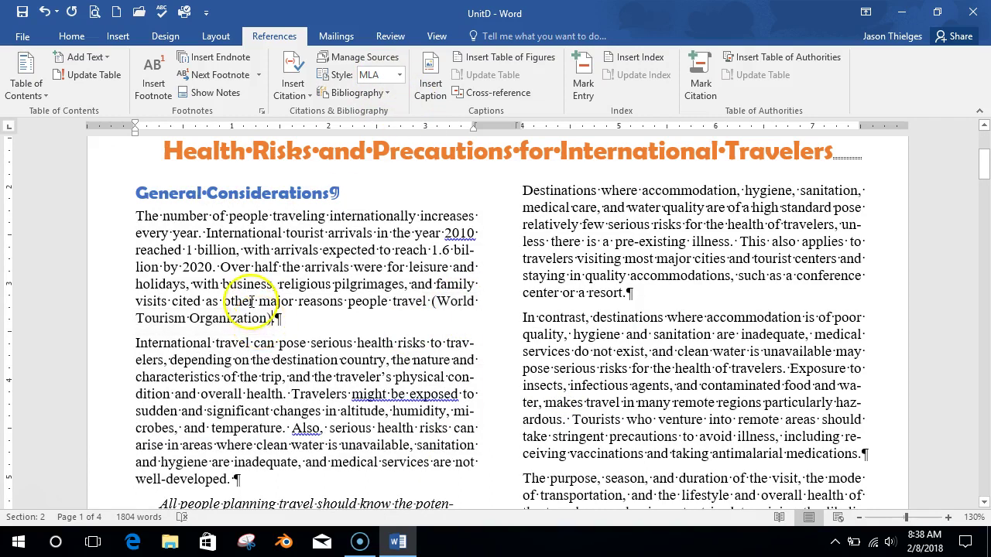
drag(222, 266, 416, 298)
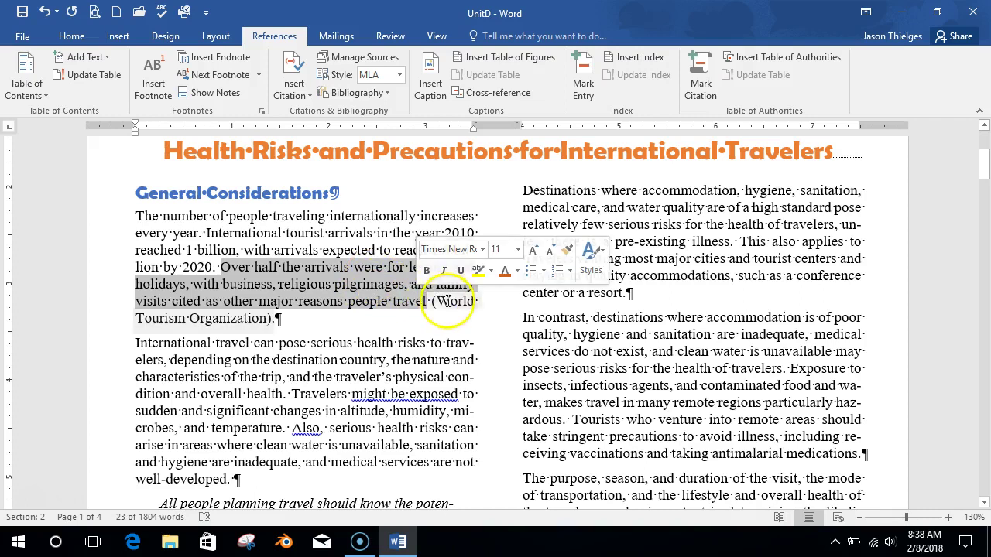
click(448, 303)
click(353, 283)
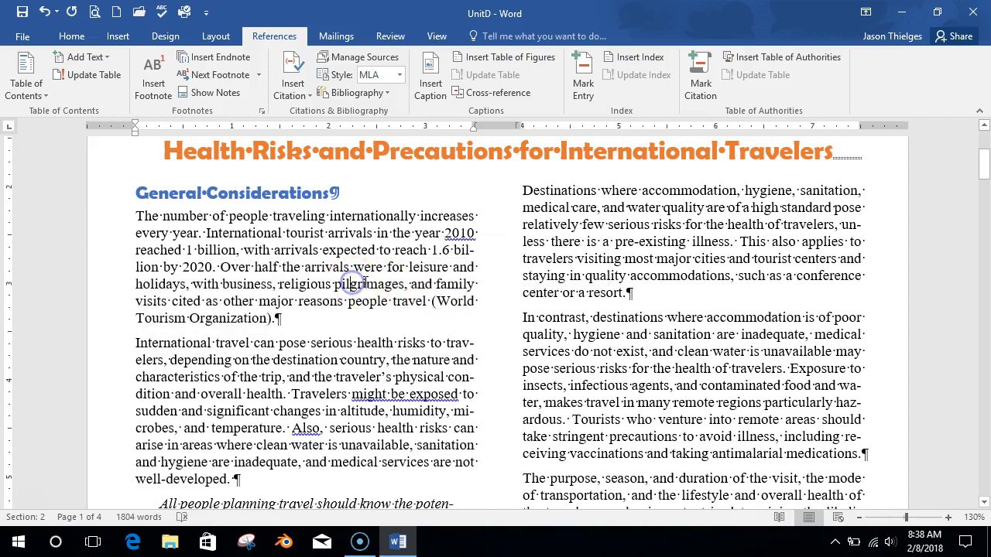
click(411, 274)
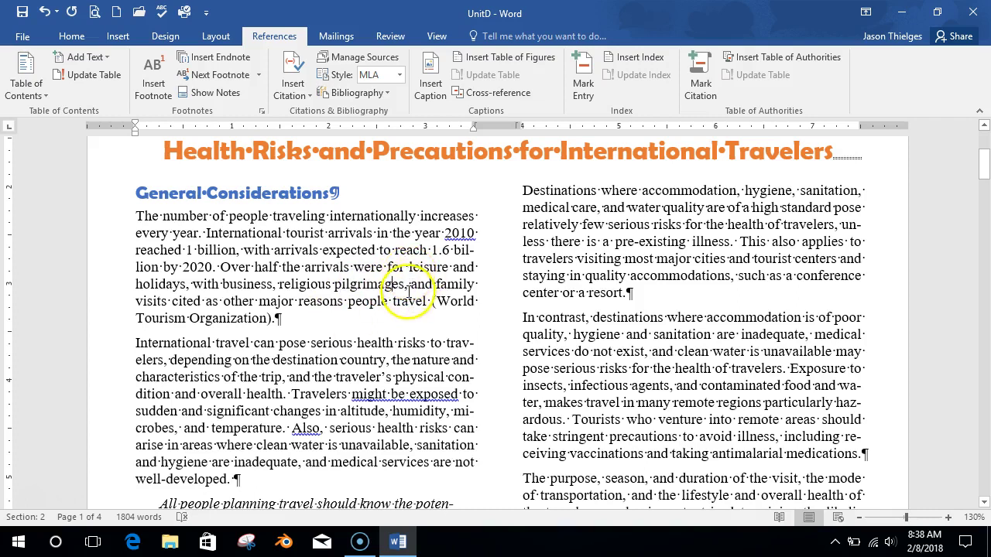
click(392, 284)
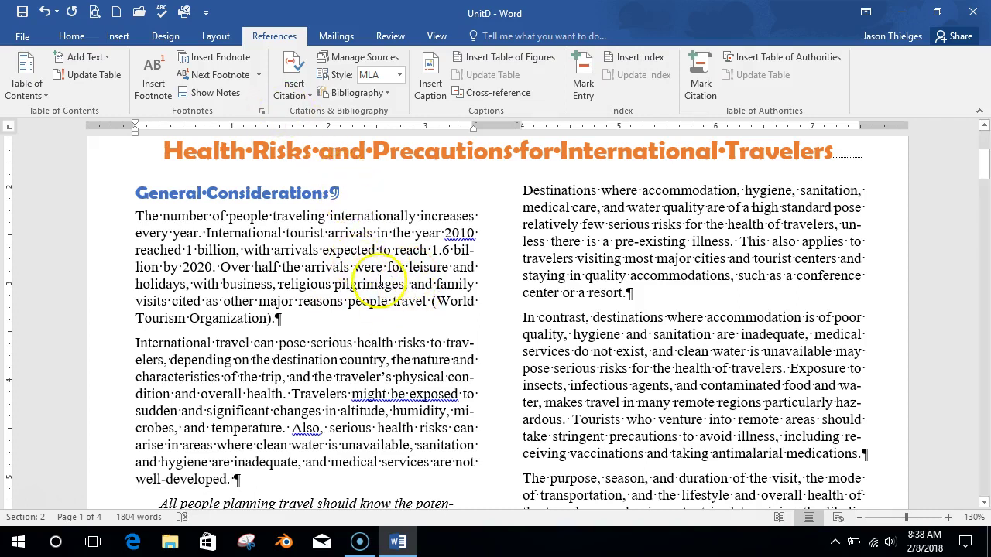
- Review the document's cited and uncited sources and their MLA previews in the Source Manager
click(366, 56)
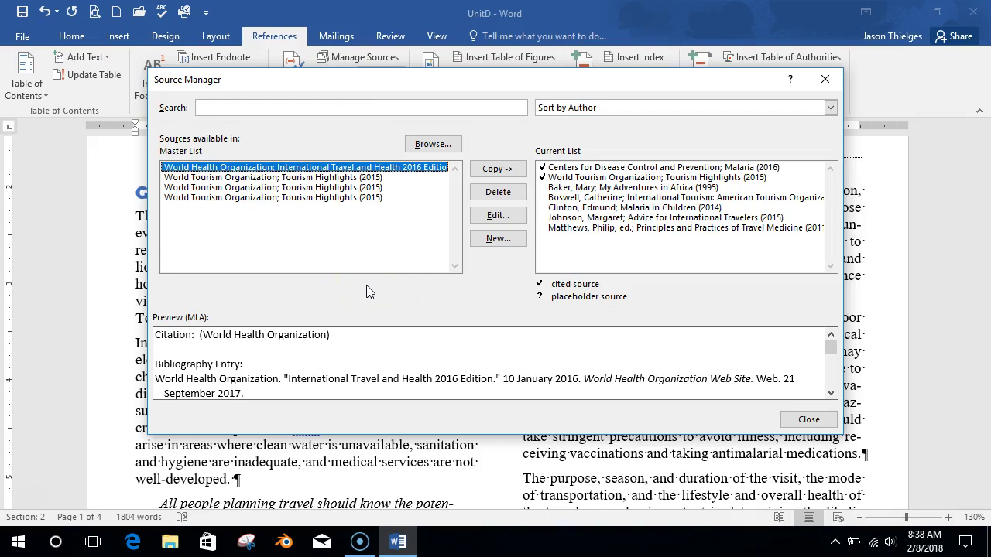
click(579, 167)
click(577, 178)
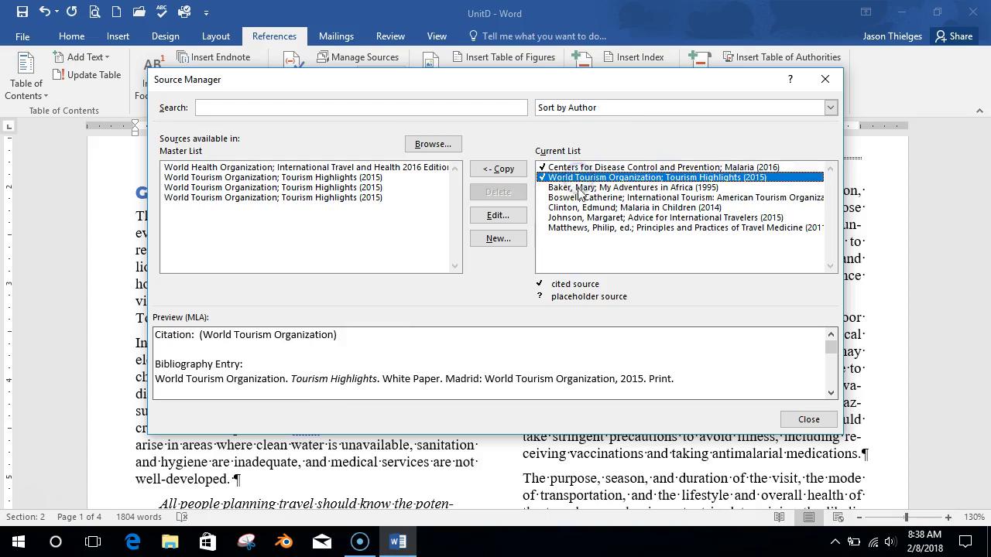
click(579, 187)
click(580, 197)
click(580, 207)
click(581, 218)
click(582, 228)
click(581, 218)
click(580, 198)
click(580, 187)
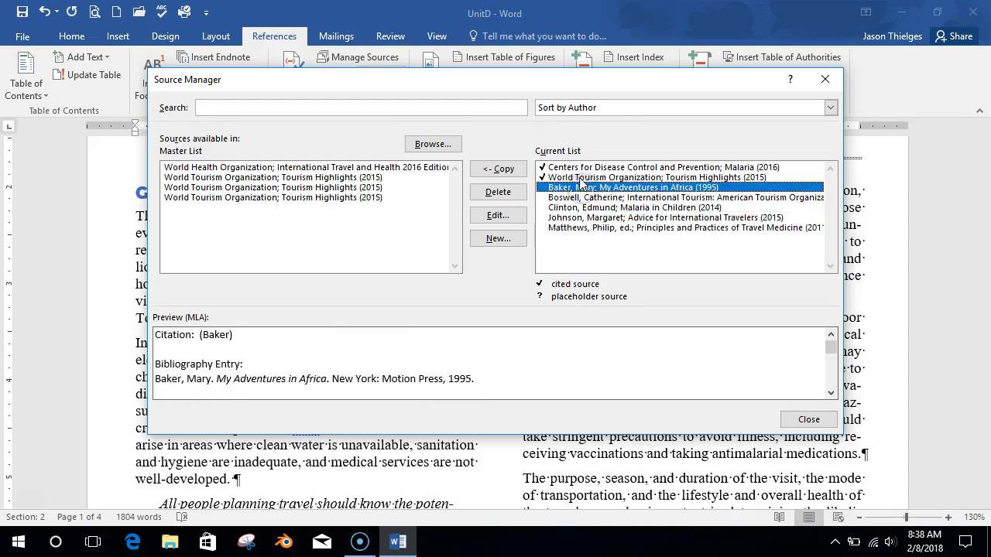
click(581, 208)
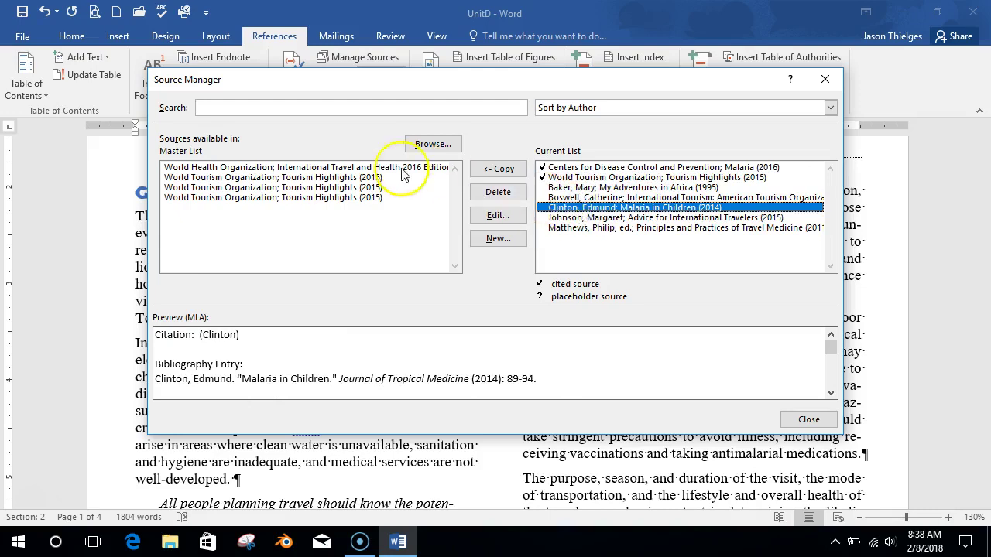
click(825, 80)
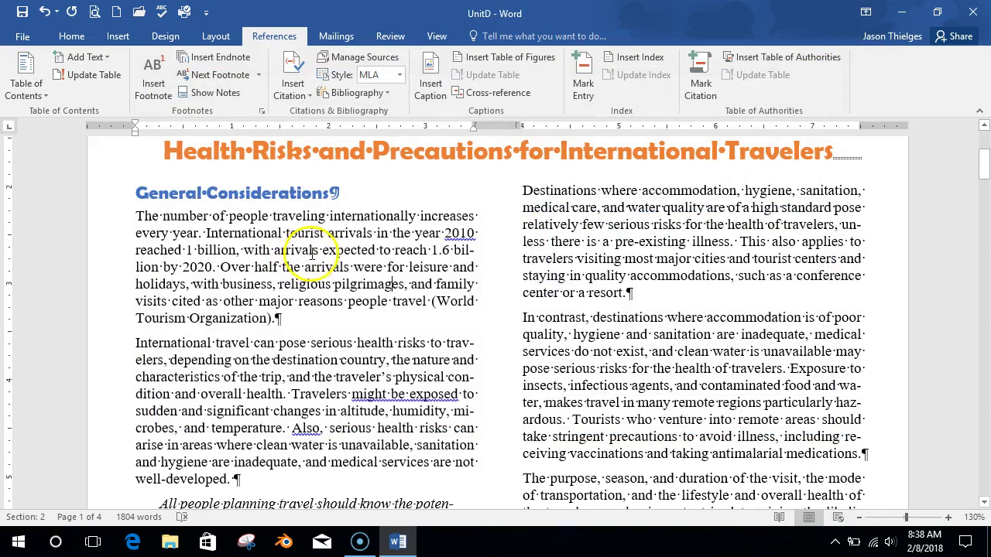
- Insert a citation of "My Adventures in Africa" (1995) before the period after "consequences" in the indented italic paragraph
scroll(343, 334, down, 2)
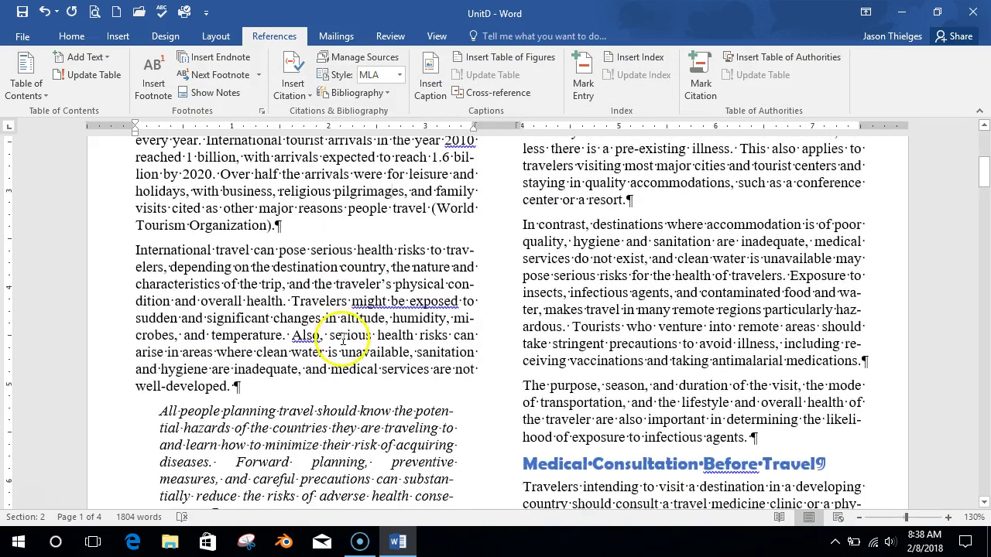
scroll(357, 336, down, 2)
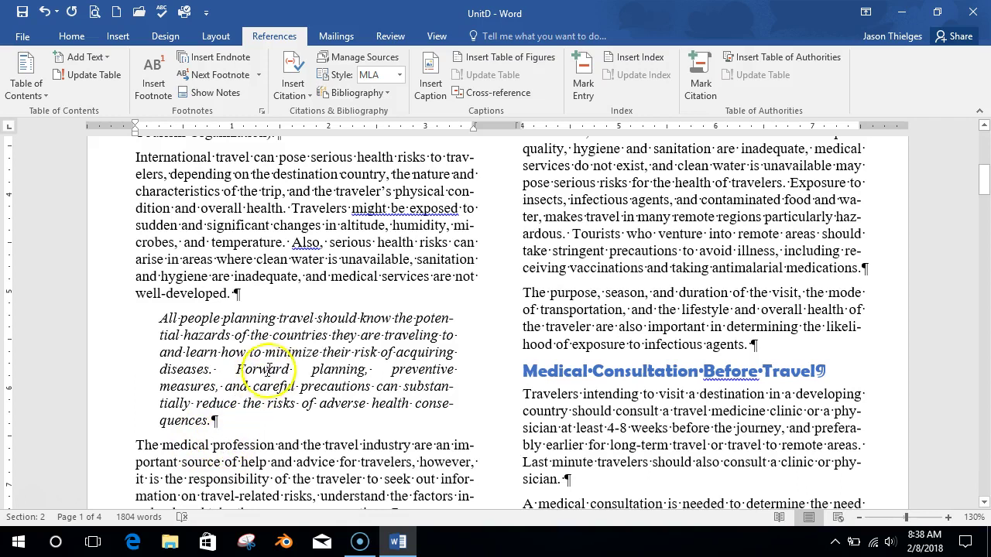
scroll(275, 366, down, 1)
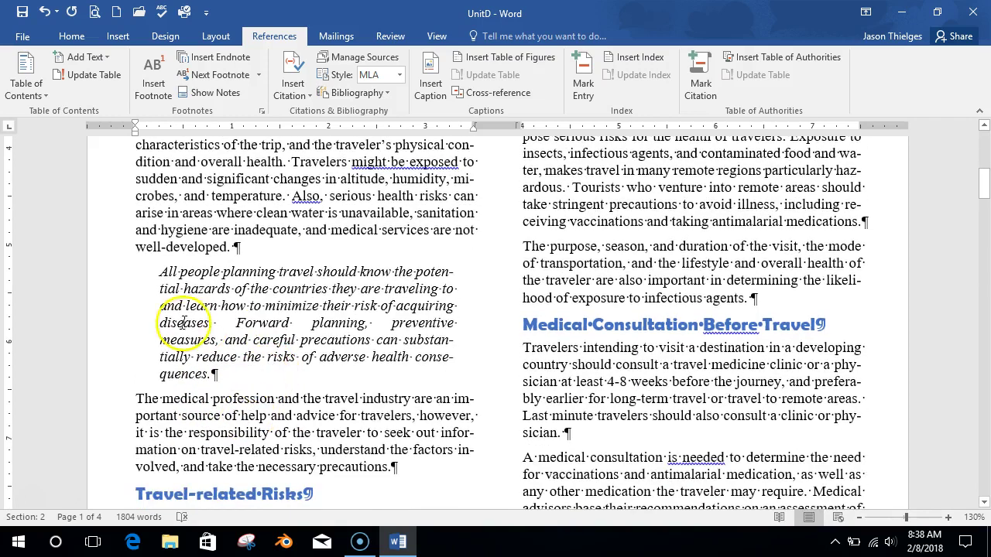
click(208, 375)
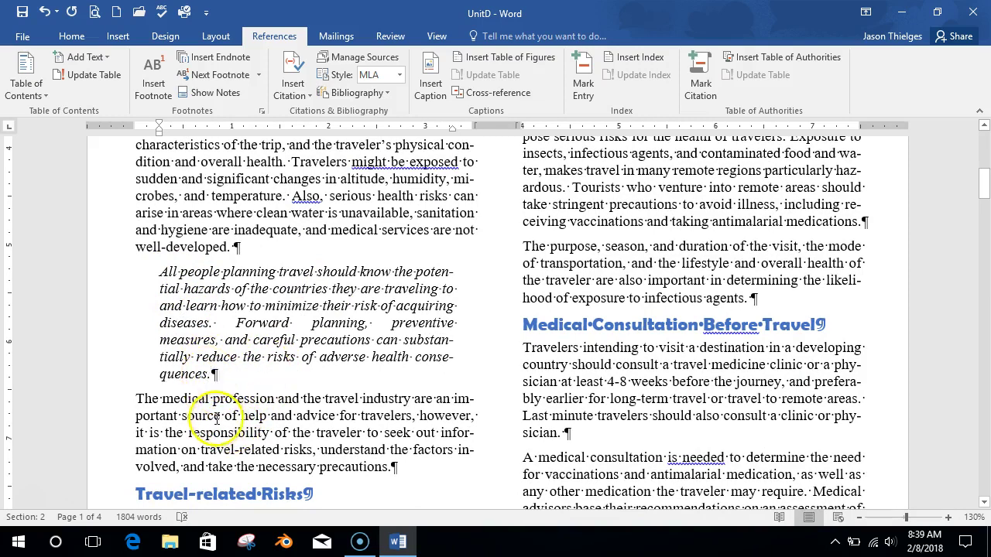
click(295, 95)
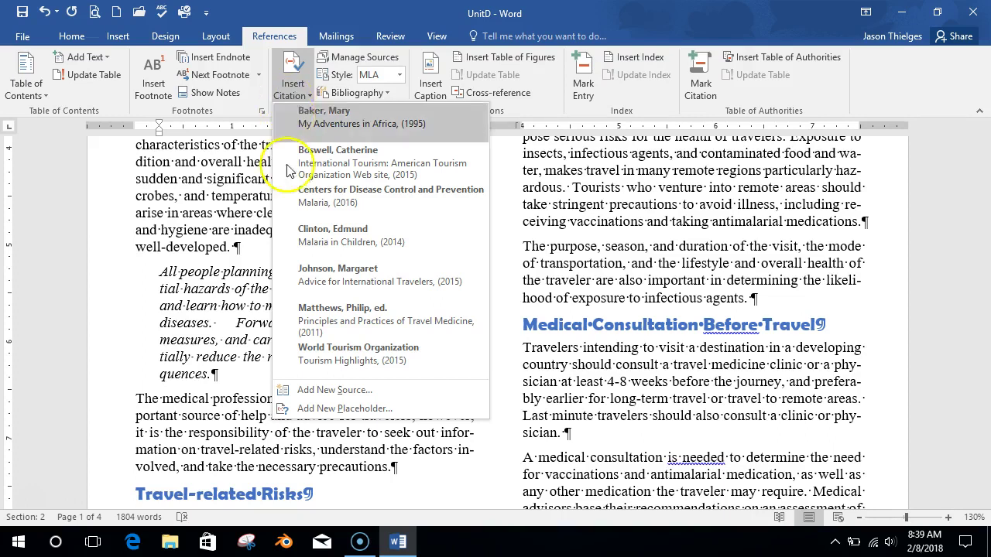
click(367, 122)
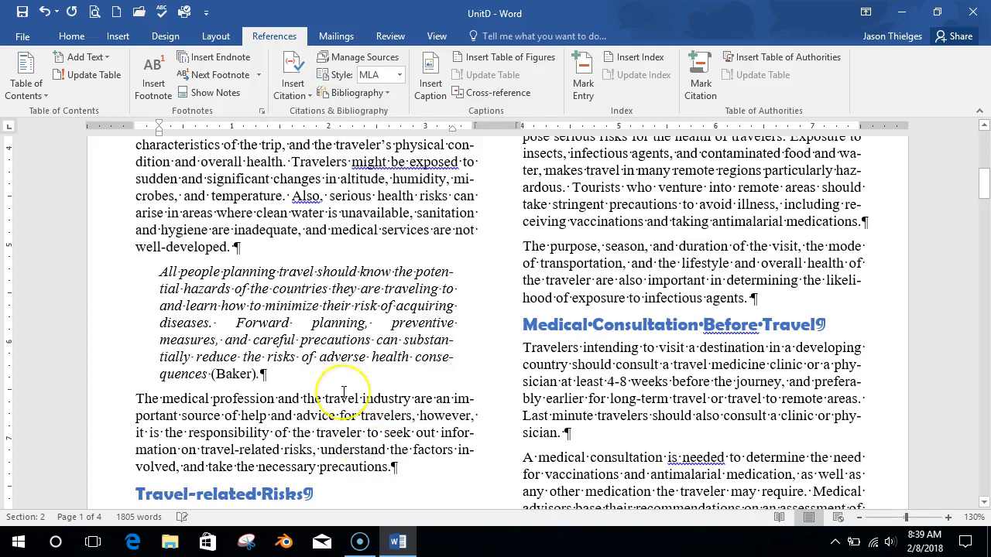
- Cite the Centers for Disease Control and Prevention "Malaria" (2016) source before the period after "taking antimalarial medications"
scroll(343, 392, down, 3)
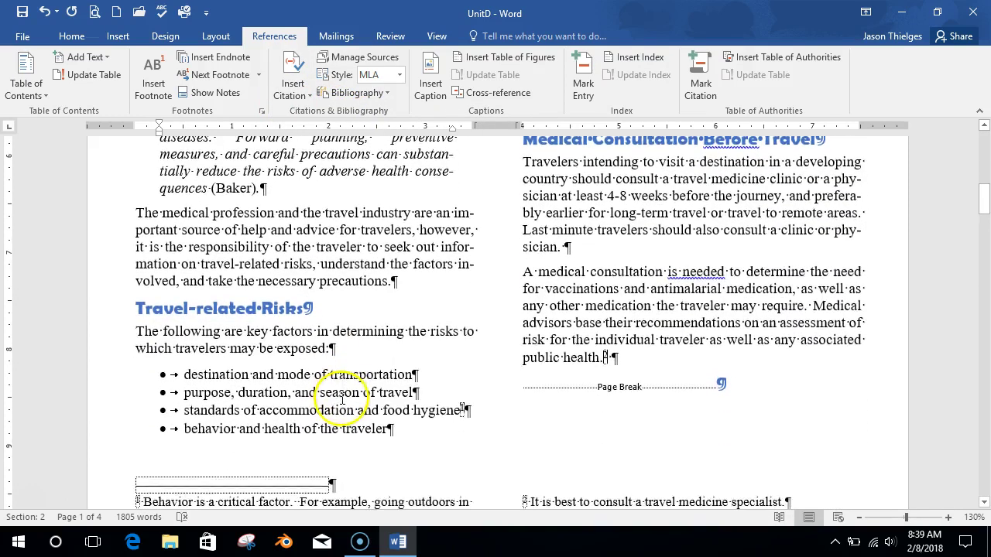
scroll(337, 401, up, 5)
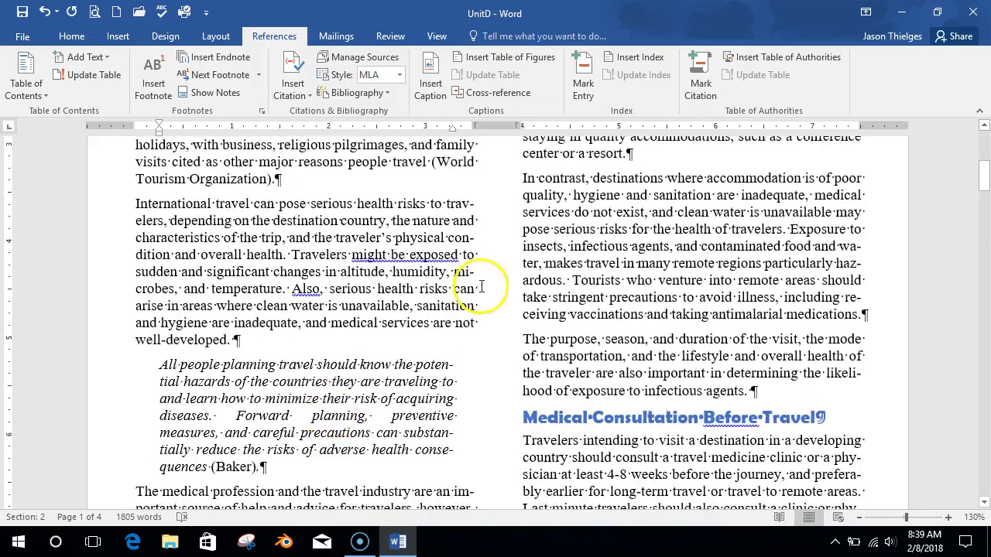
scroll(450, 325, down, 2)
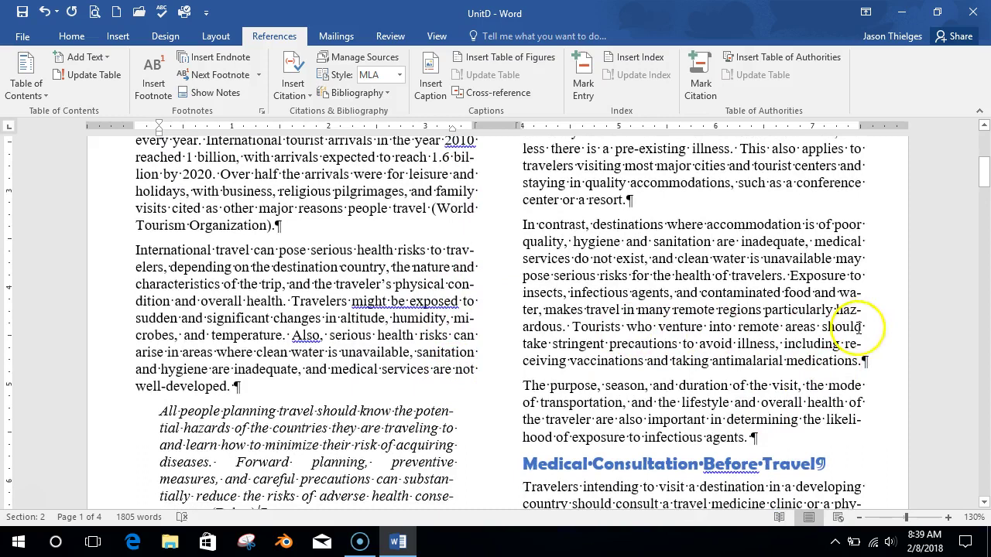
click(860, 361)
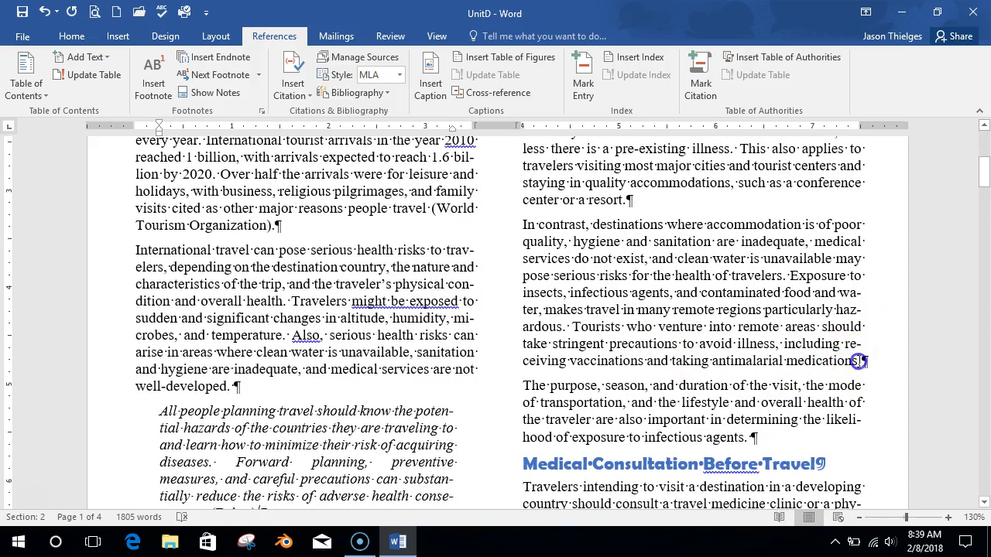
click(292, 91)
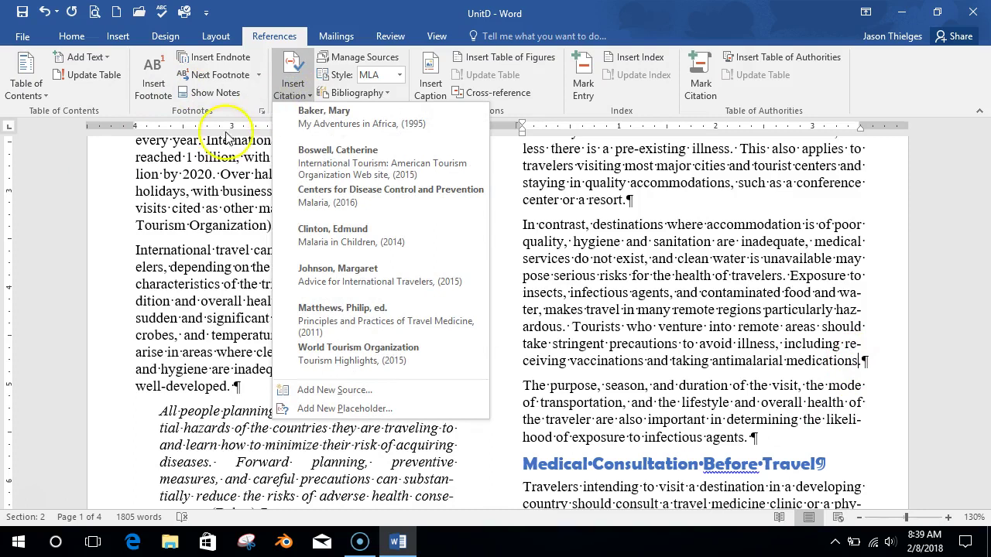
click(353, 202)
click(343, 205)
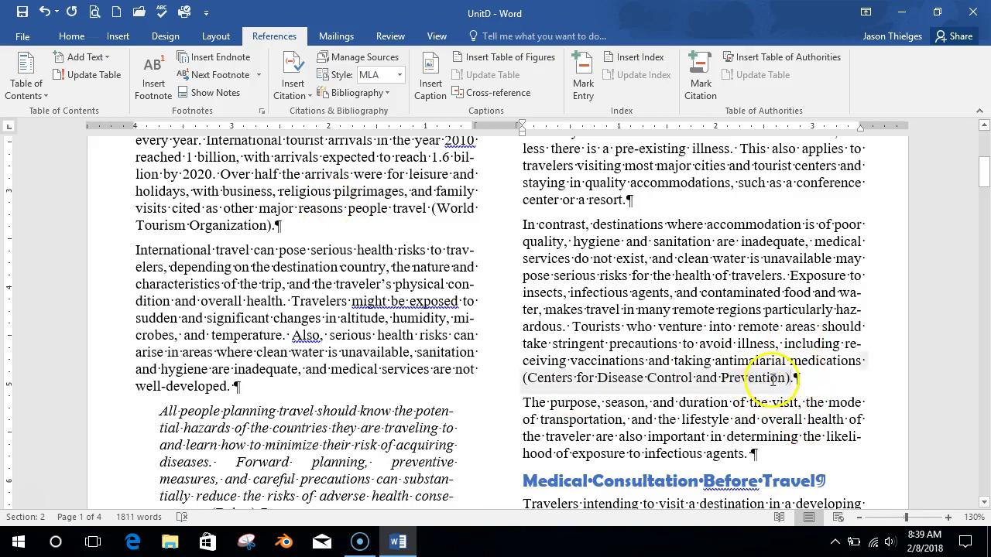
right_click(766, 378)
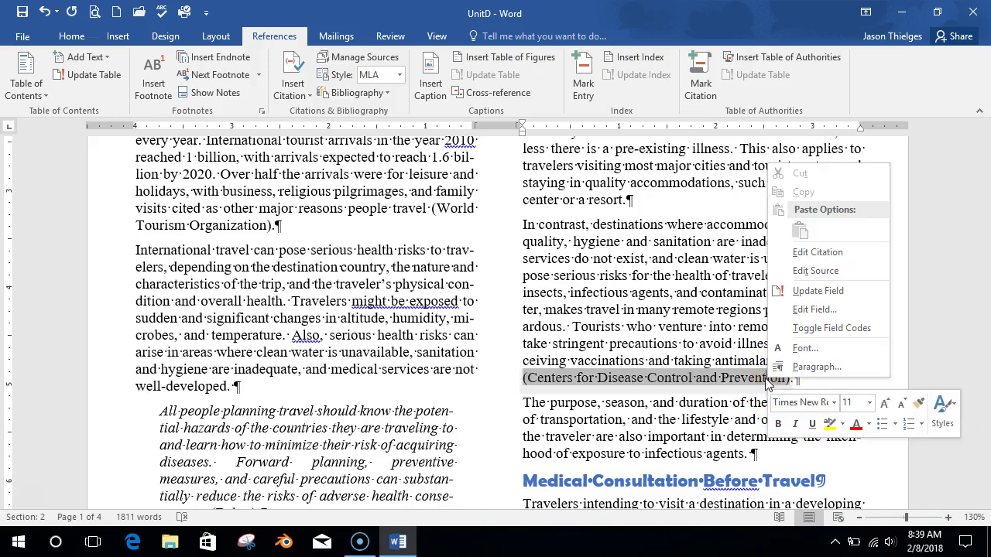
click(816, 273)
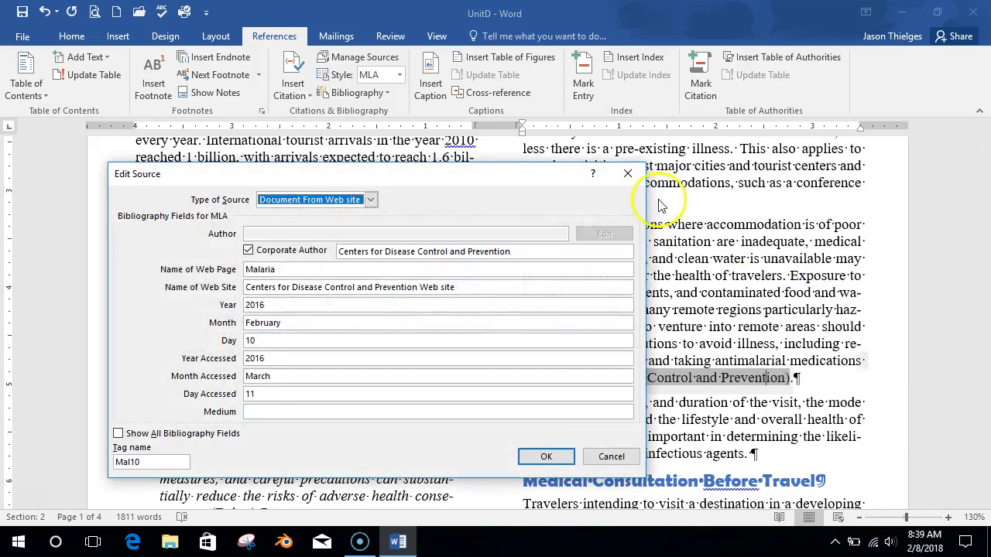
click(627, 173)
- Add page number 46 to the Centers for Disease Control and Prevention citation
right_click(756, 379)
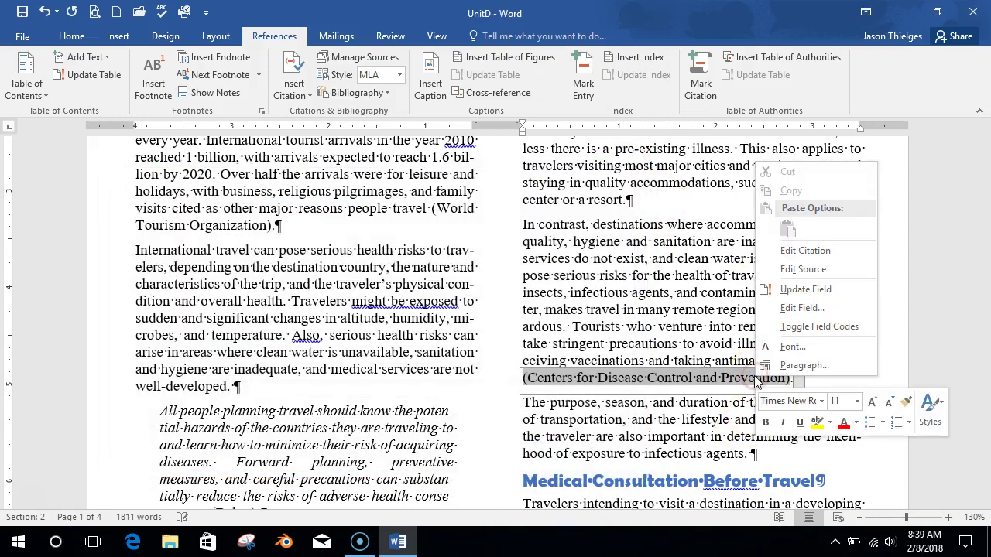
click(823, 278)
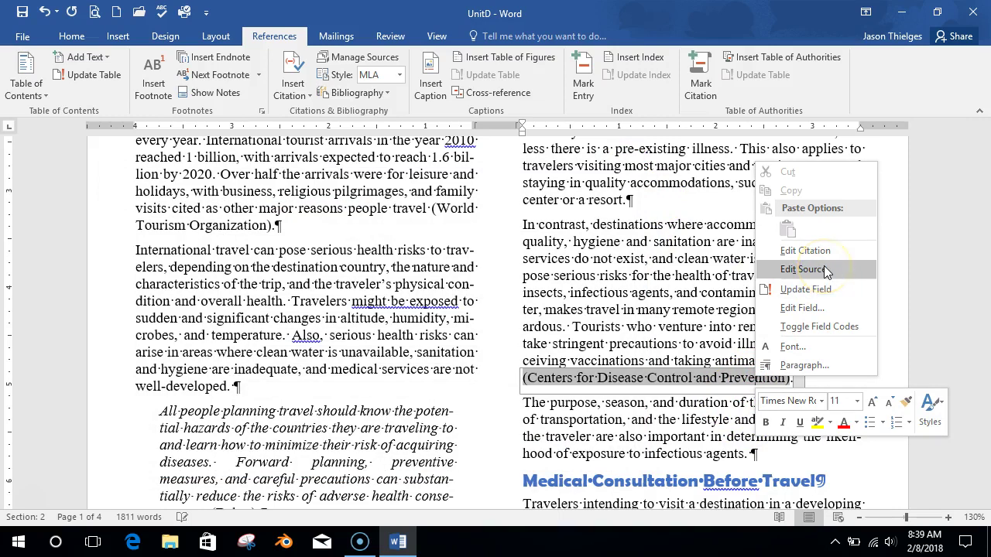
click(831, 268)
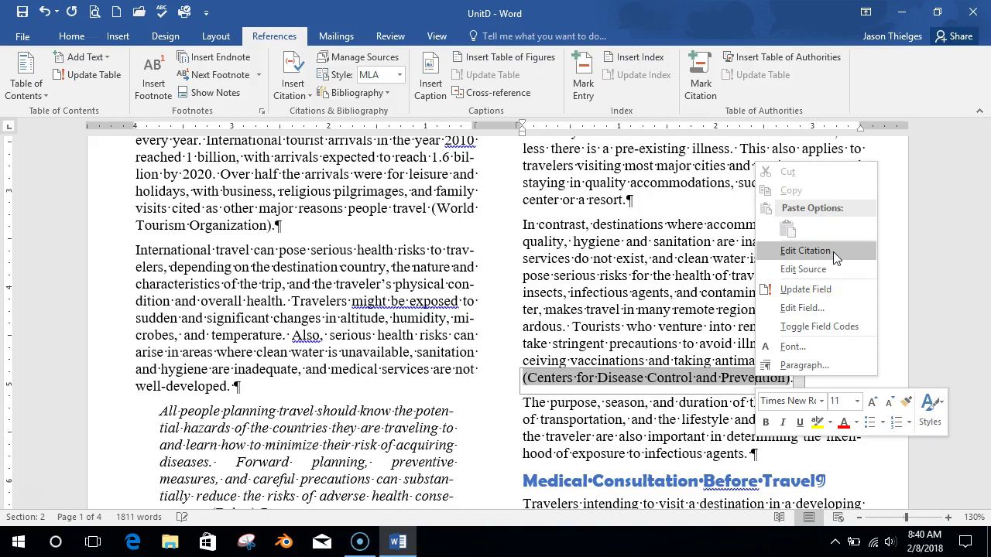
click(833, 252)
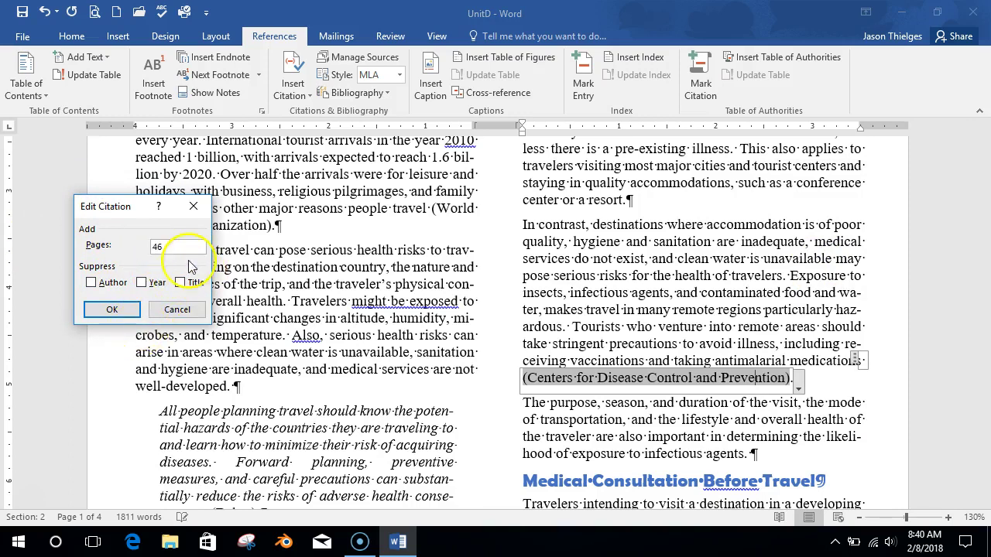
click(105, 314)
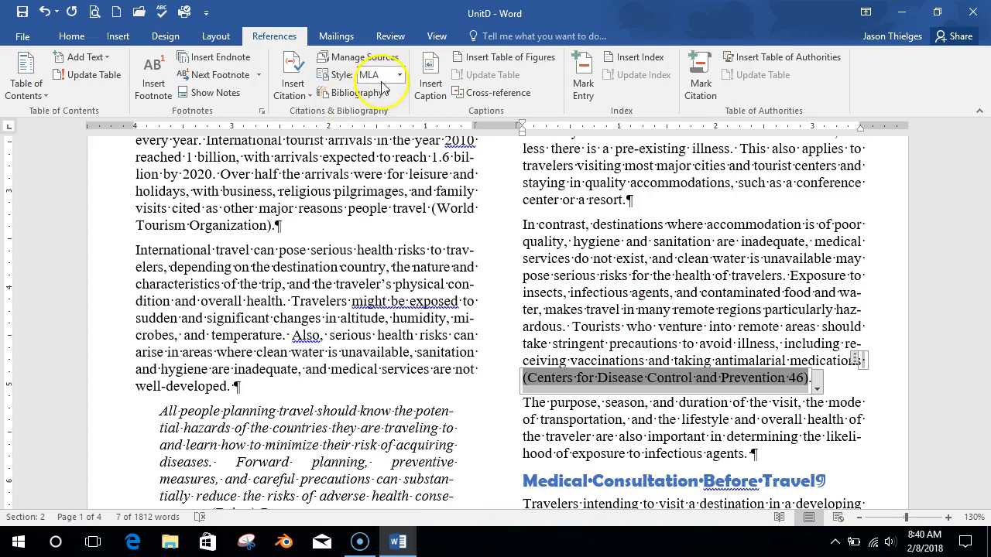
- Examine the MLA previews of the uncited sources in the document's current source list, then close the Source Manager
scroll(596, 329, down, 2)
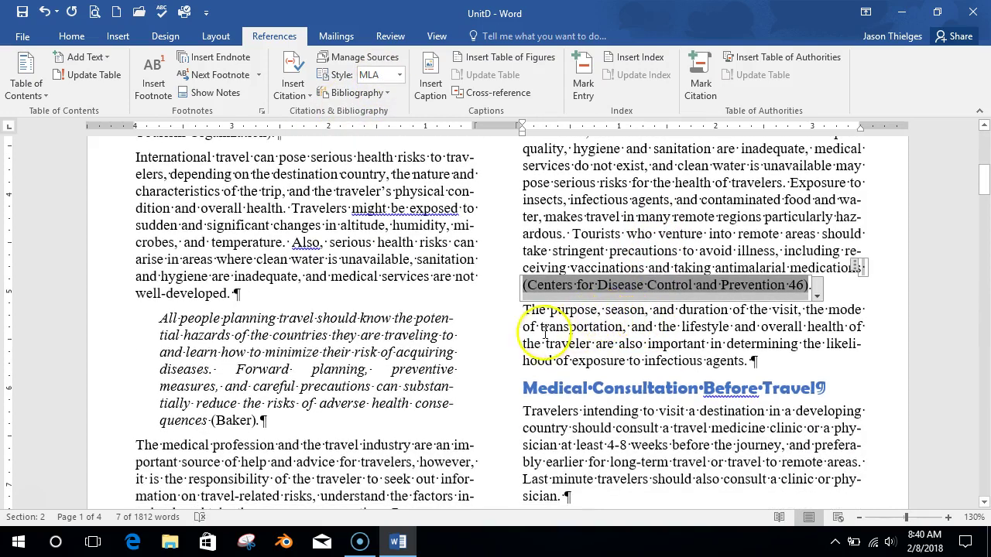
scroll(542, 352, down, 4)
scroll(539, 347, down, 2)
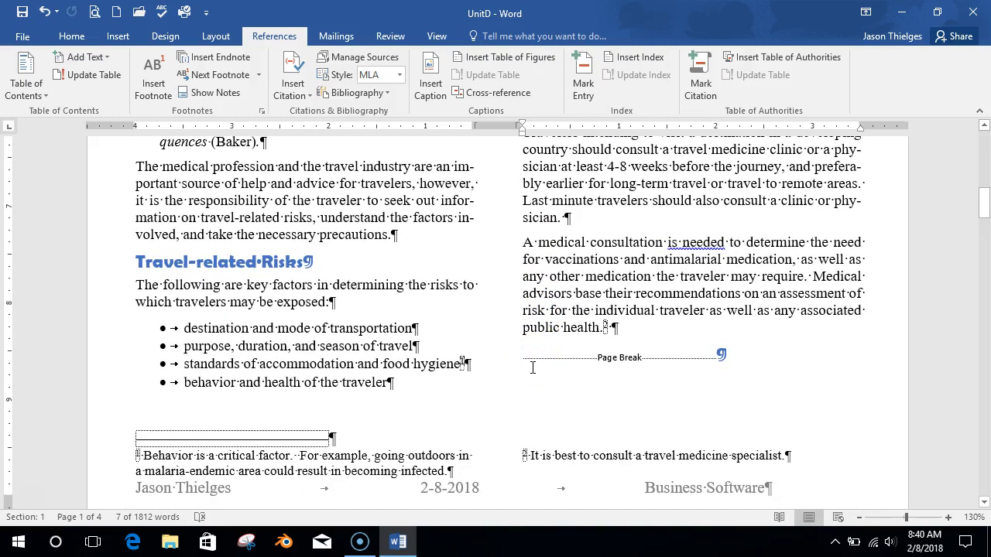
scroll(533, 368, down, 3)
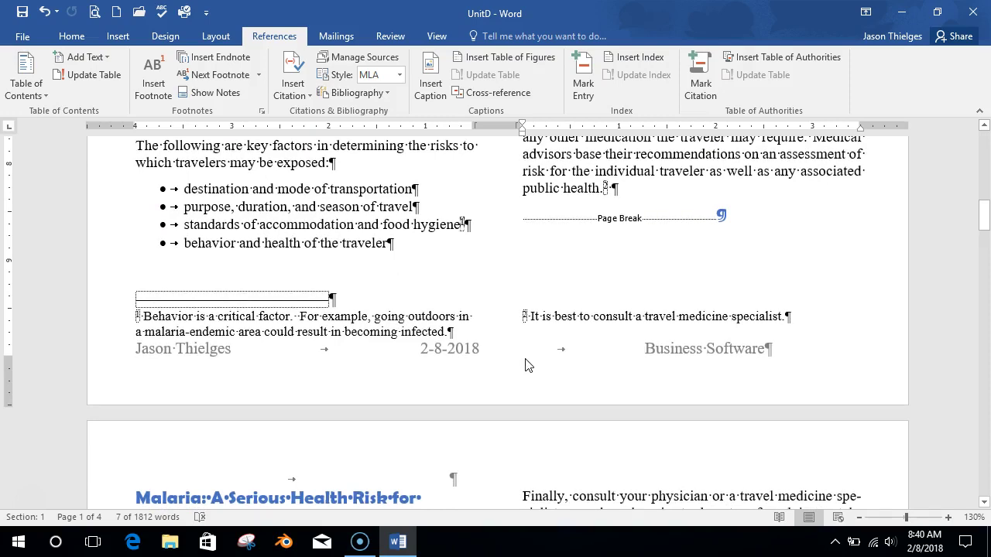
click(364, 56)
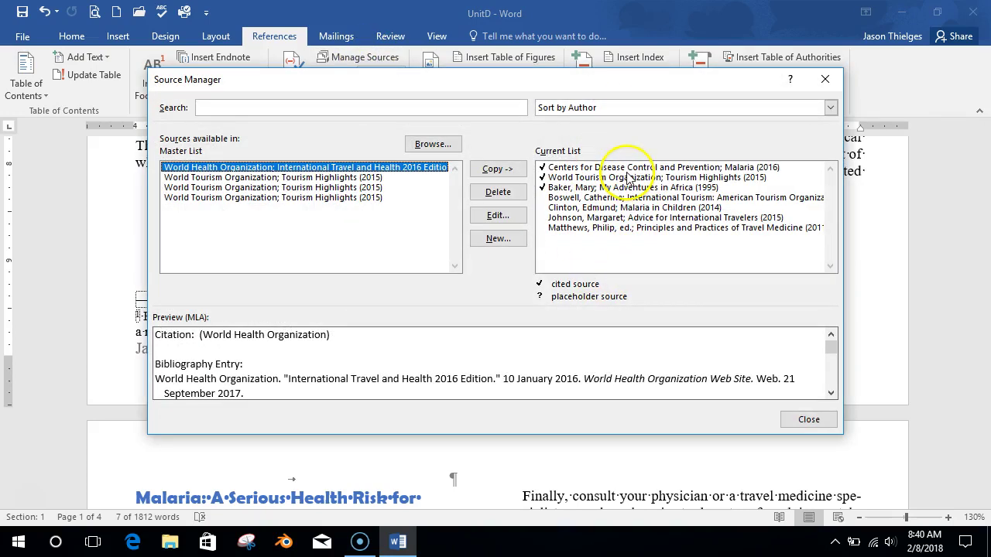
click(569, 198)
click(565, 208)
click(569, 217)
click(571, 228)
click(573, 218)
click(575, 208)
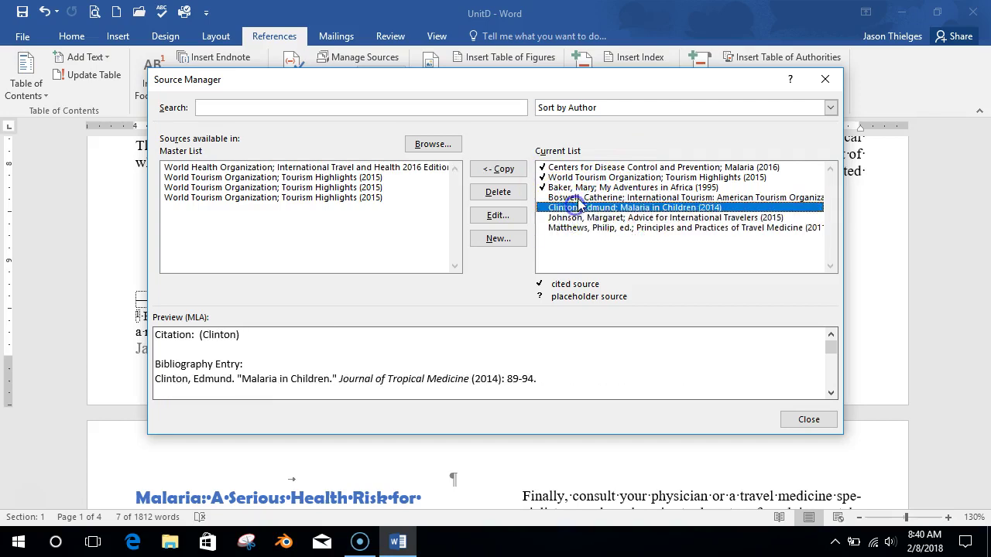
click(575, 197)
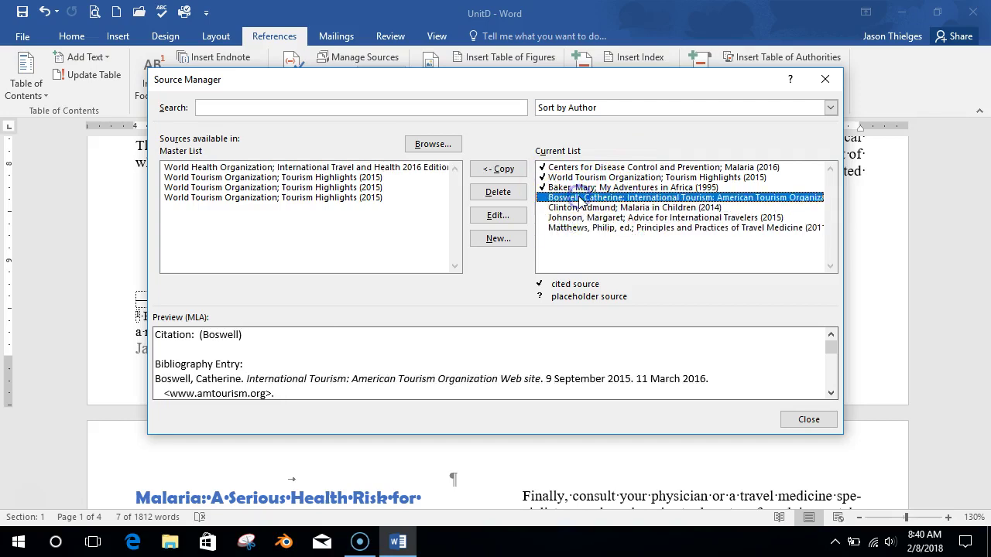
click(822, 80)
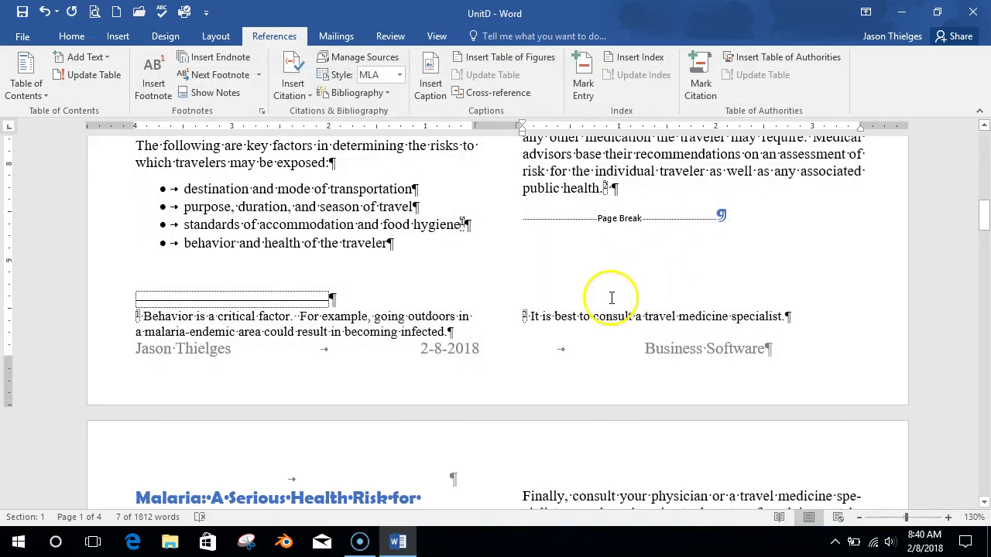
- Insert a built-in Works Cited list in the empty paragraph below the "Subscribe to travel medical insurance" checklist item
scroll(542, 372, down, 15)
scroll(599, 374, down, 20)
scroll(611, 379, down, 20)
scroll(595, 388, up, 15)
scroll(594, 397, up, 2)
scroll(588, 395, down, 3)
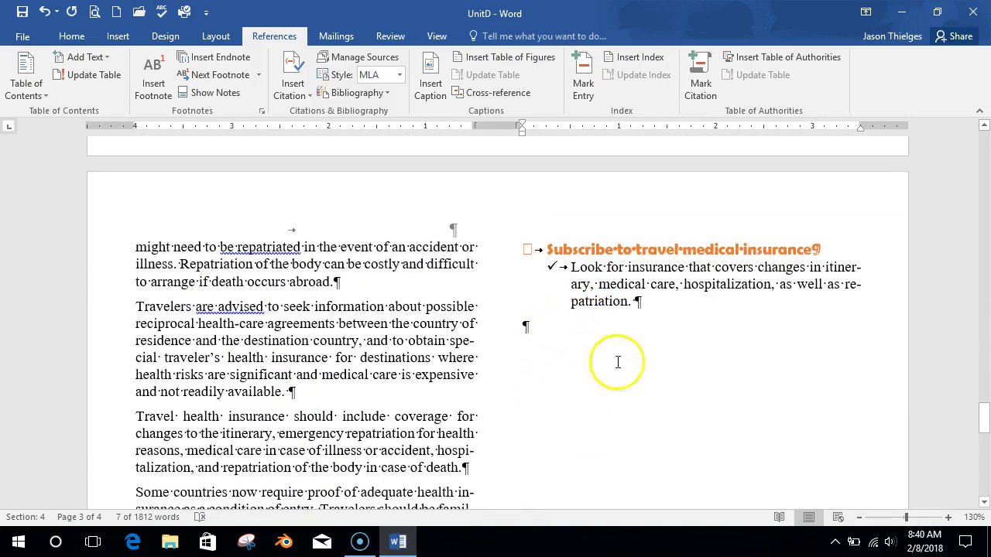
click(555, 331)
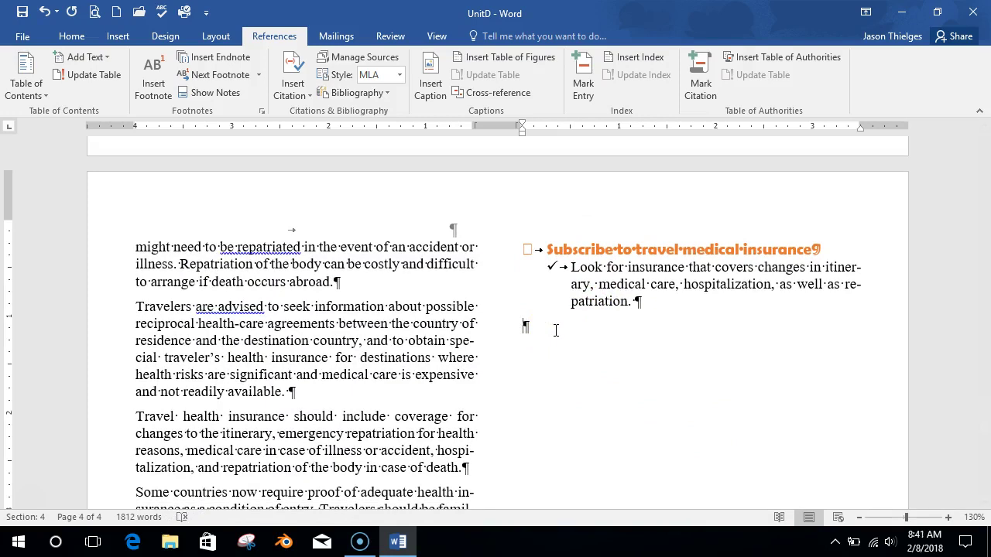
click(547, 326)
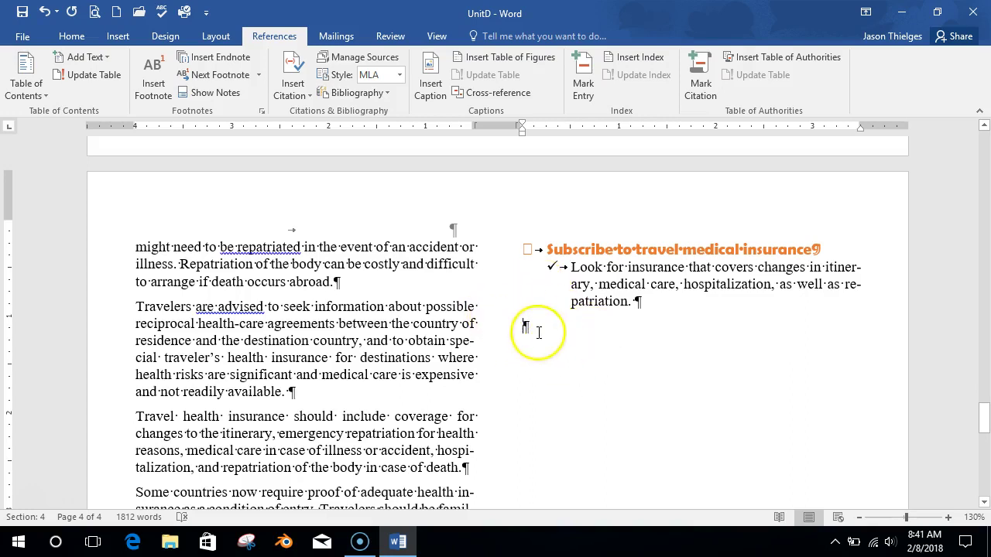
click(387, 93)
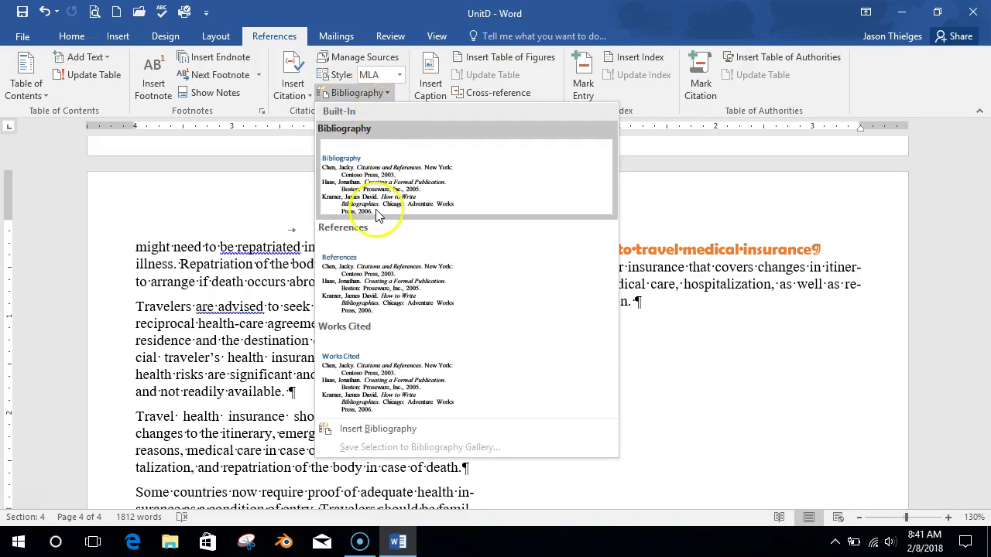
click(375, 165)
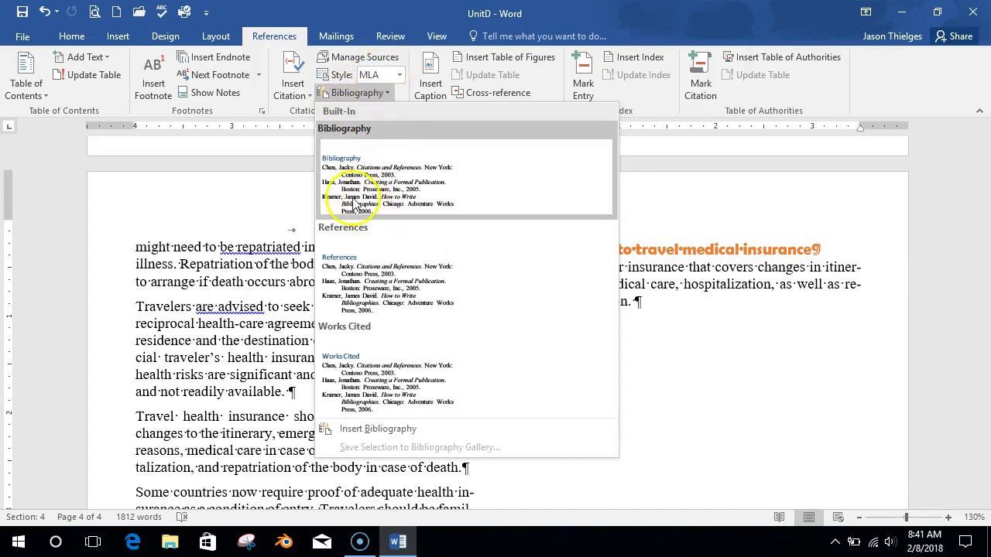
click(431, 370)
scroll(597, 340, up, 3)
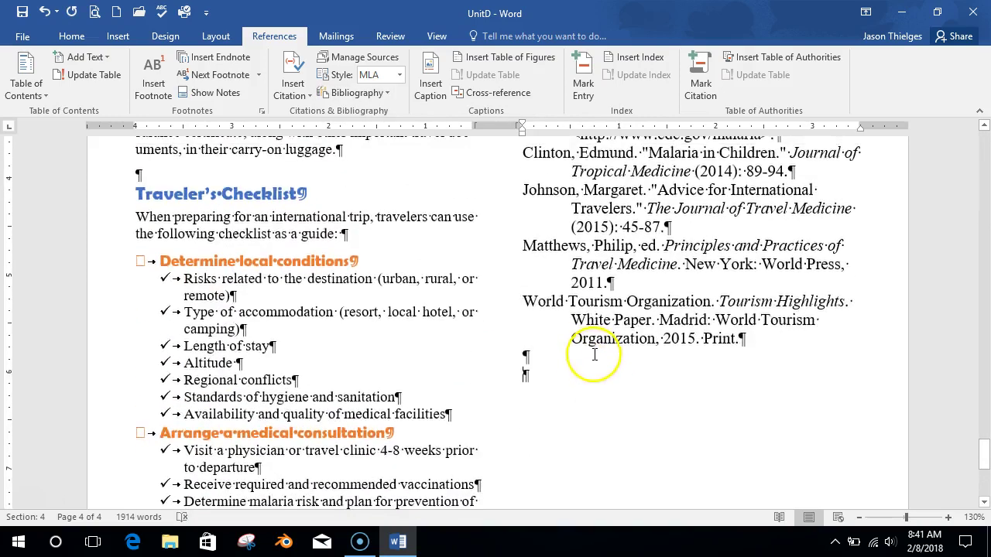
scroll(594, 355, up, 6)
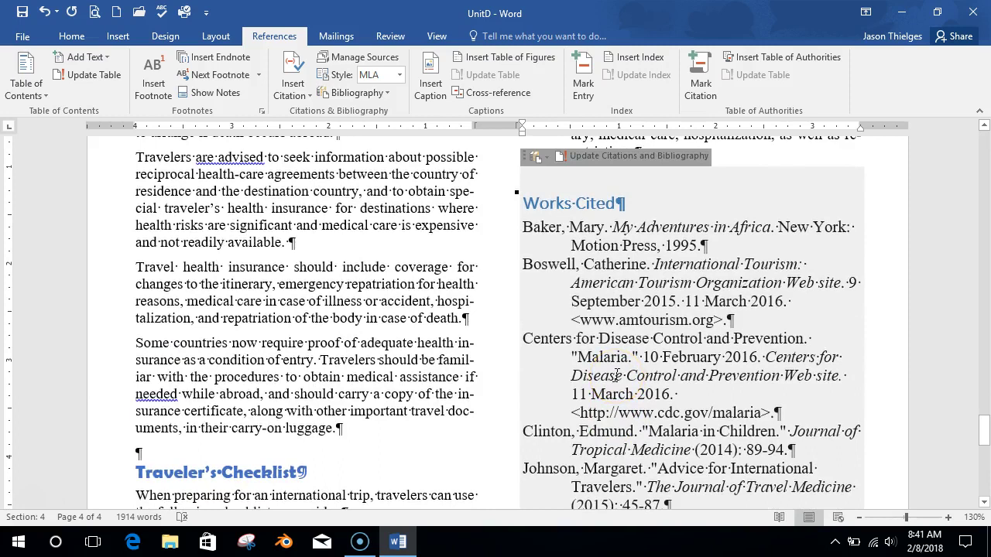
scroll(619, 371, down, 1)
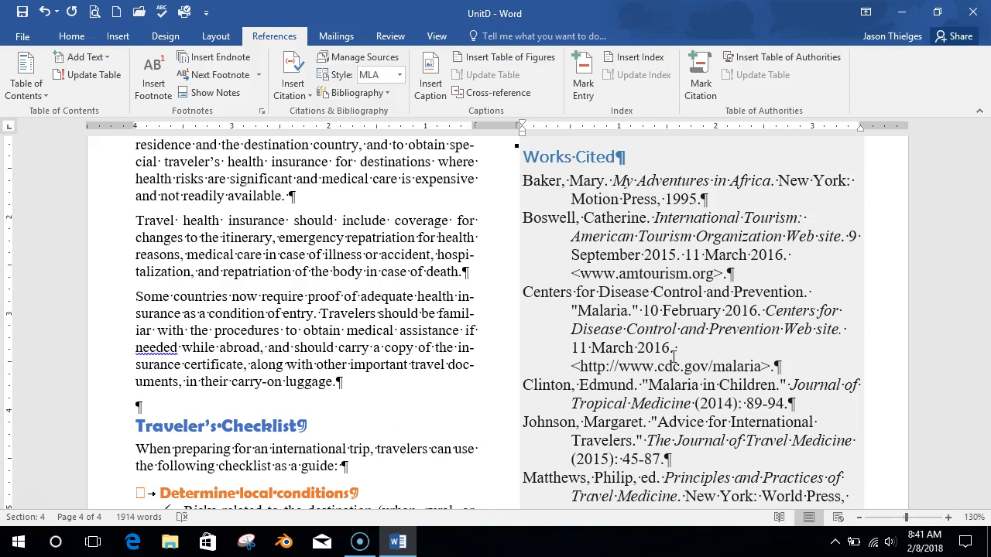
scroll(552, 336, down, 10)
scroll(544, 338, up, 3)
- Look over the newsletter's first two pages, checking the in-text citations, footnotes and the malaria article with its Malaria Worldwide box
scroll(545, 339, up, 20)
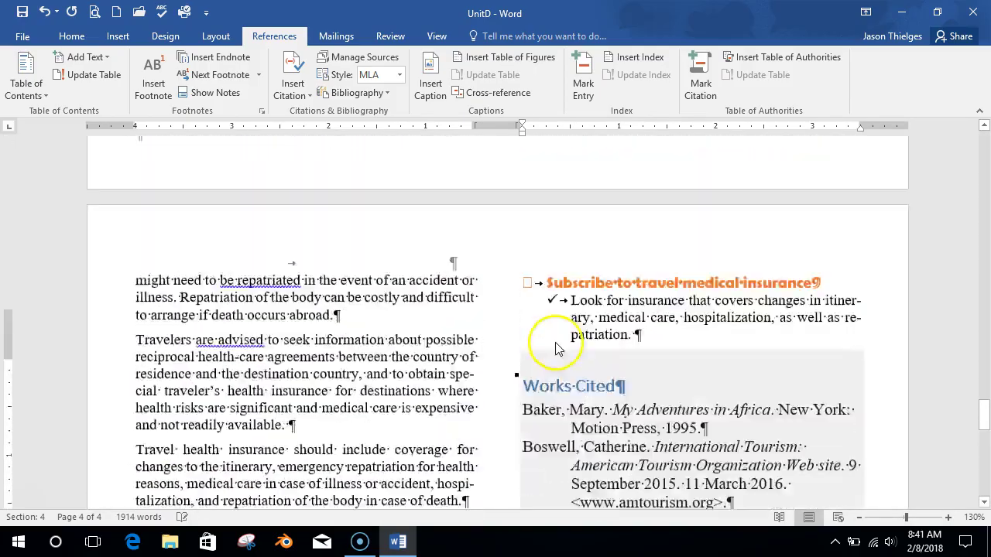
scroll(527, 297, up, 20)
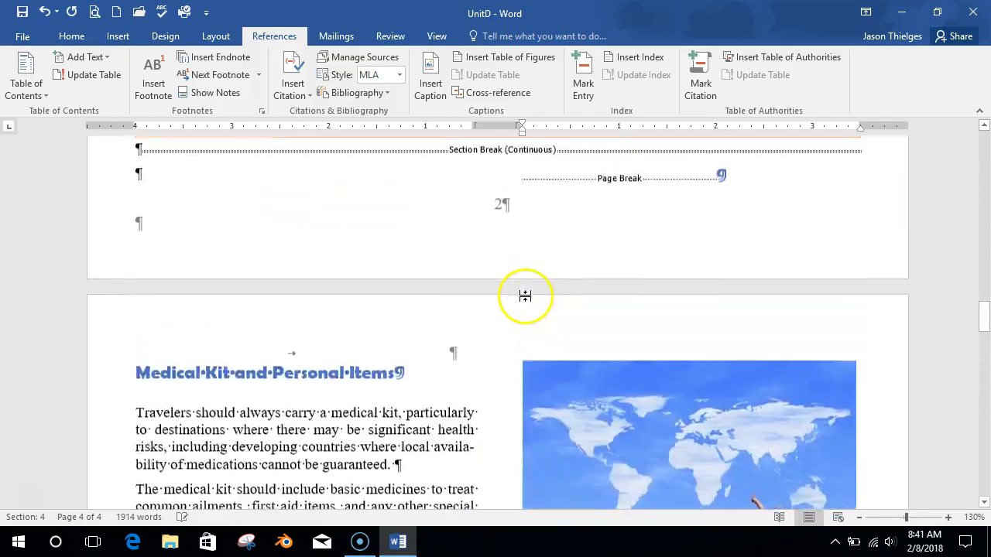
scroll(527, 296, up, 20)
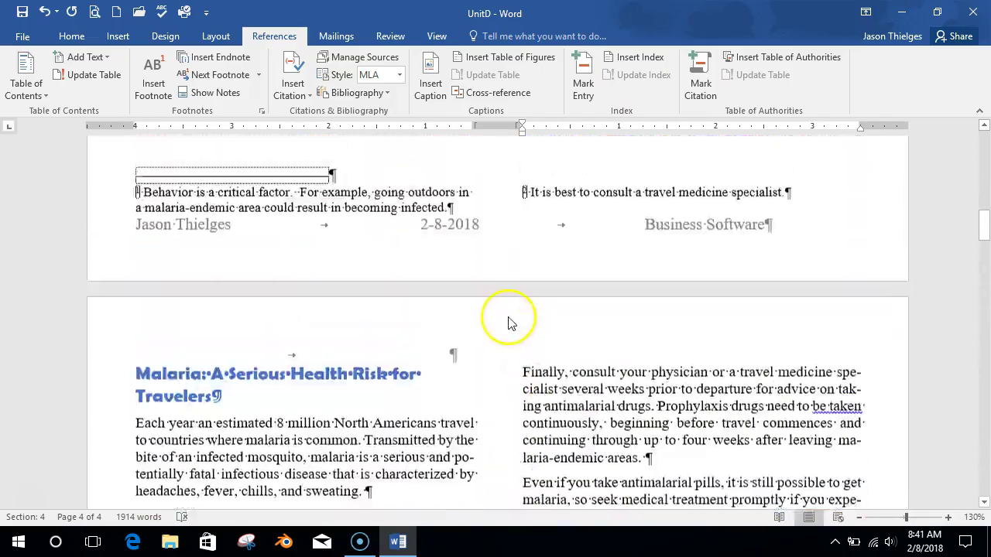
scroll(499, 324, up, 5)
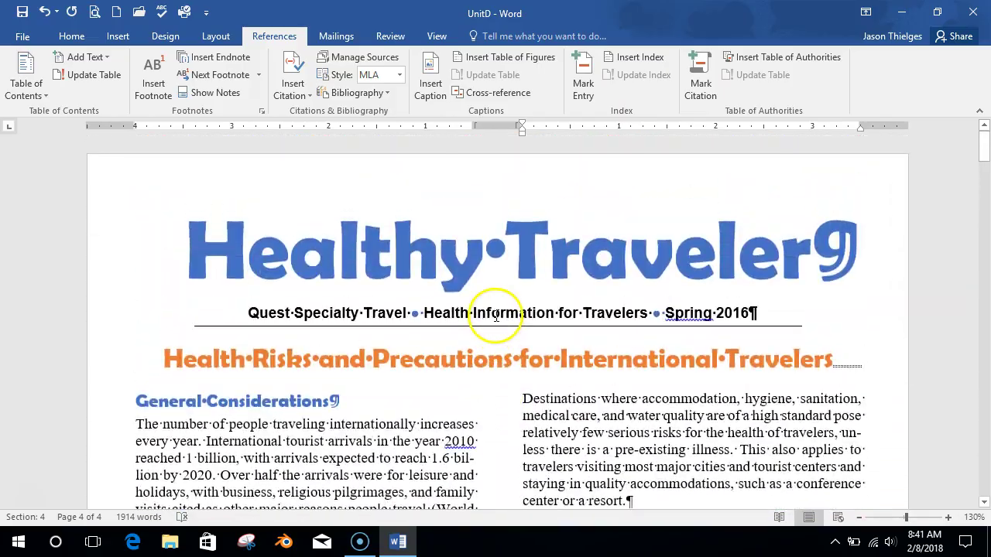
scroll(433, 348, down, 4)
scroll(465, 348, down, 5)
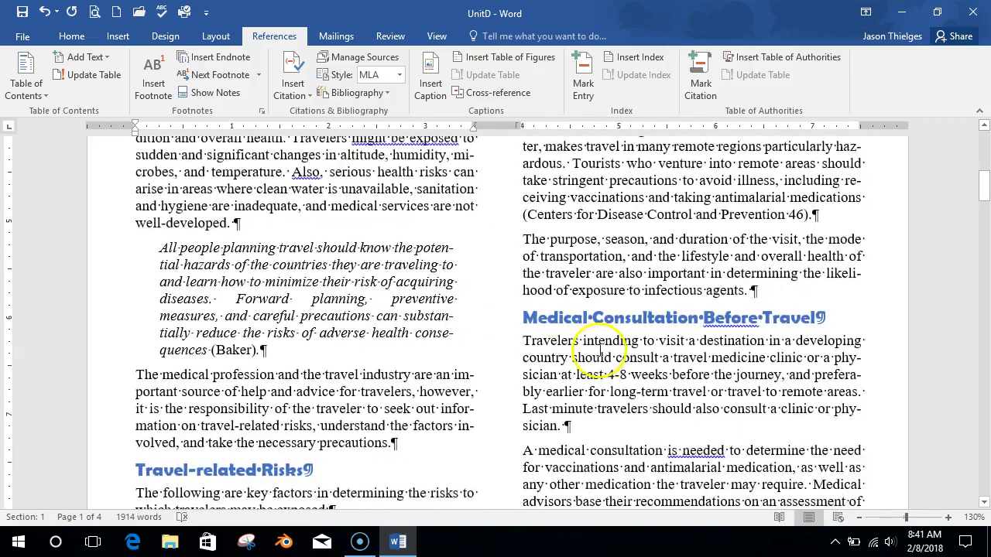
click(728, 345)
scroll(434, 286, down, 8)
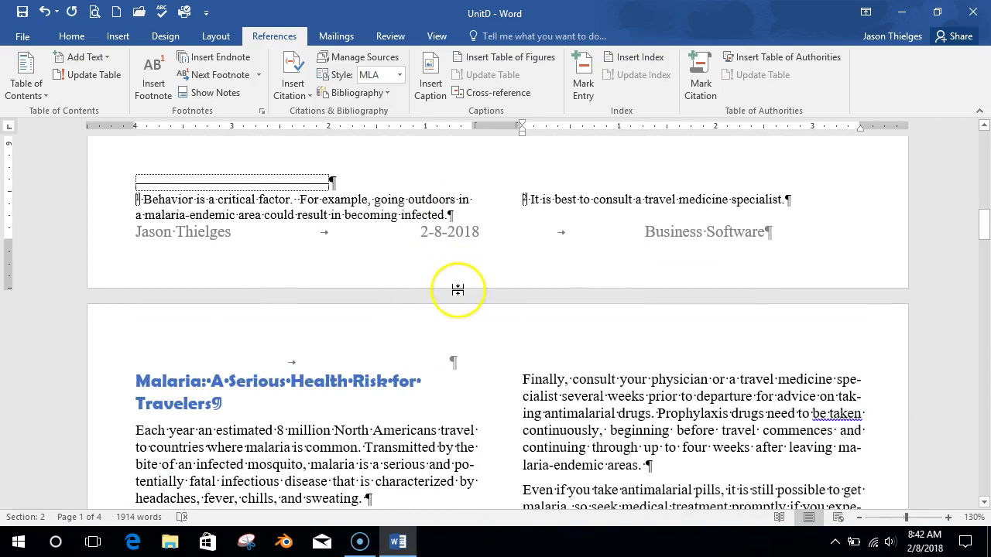
scroll(480, 308, down, 1)
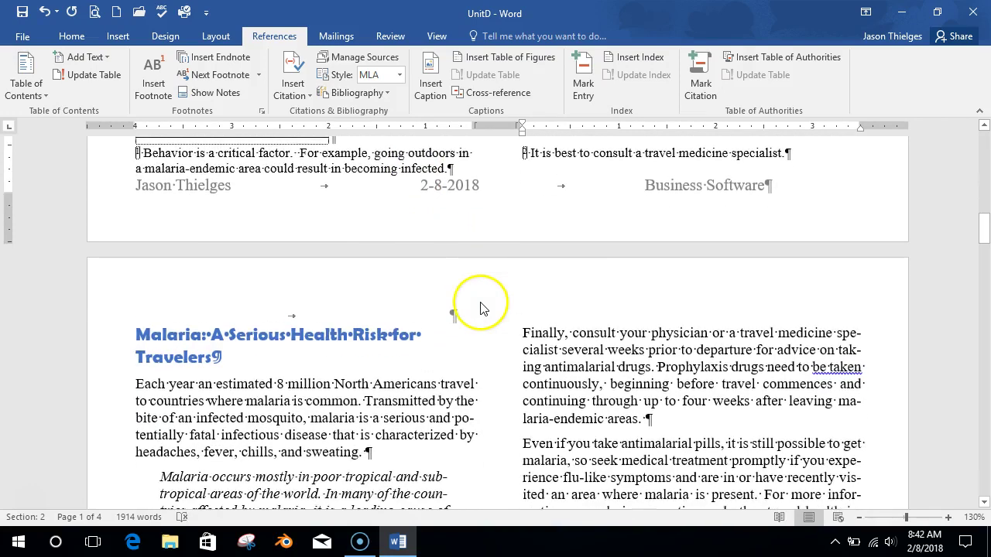
click(477, 350)
scroll(504, 387, down, 15)
scroll(512, 401, up, 5)
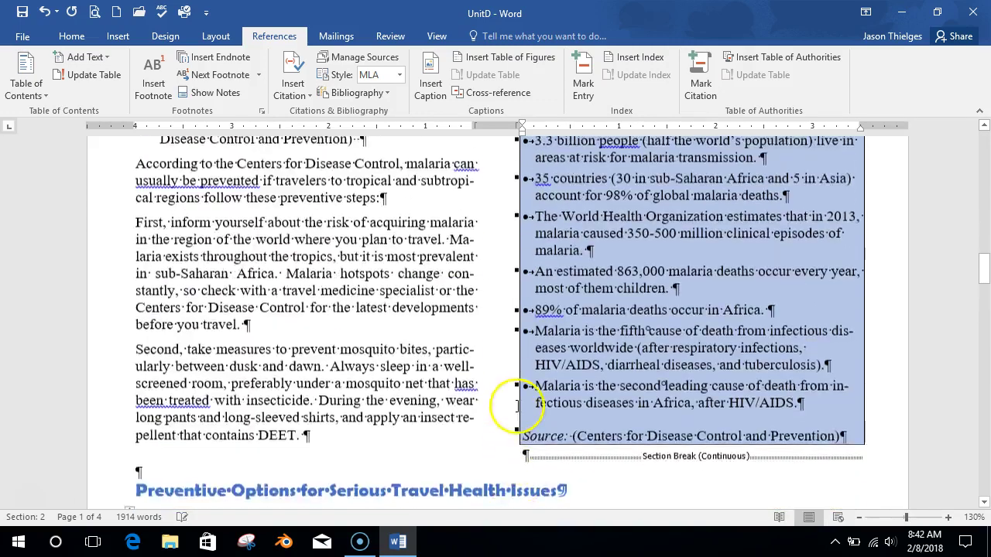
scroll(495, 371, up, 5)
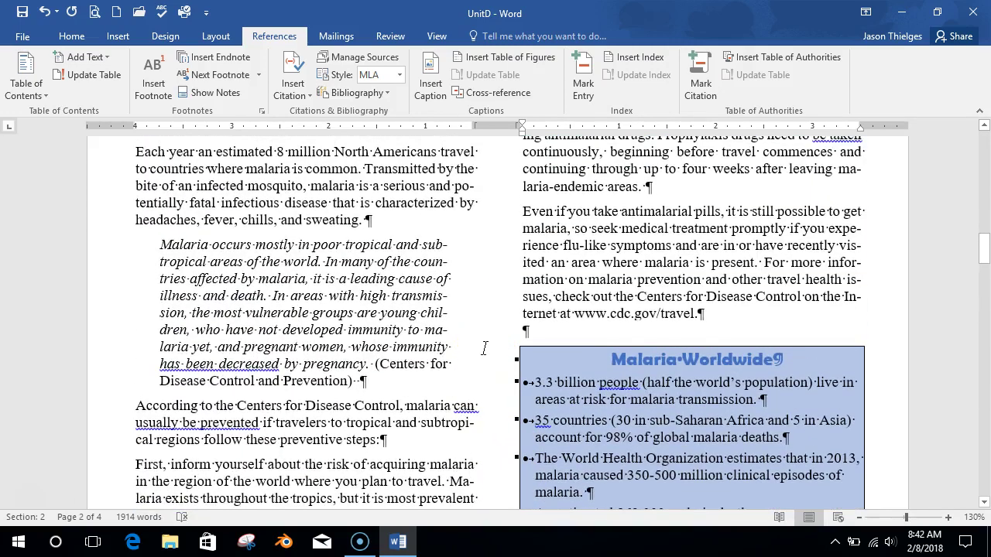
right_click(484, 349)
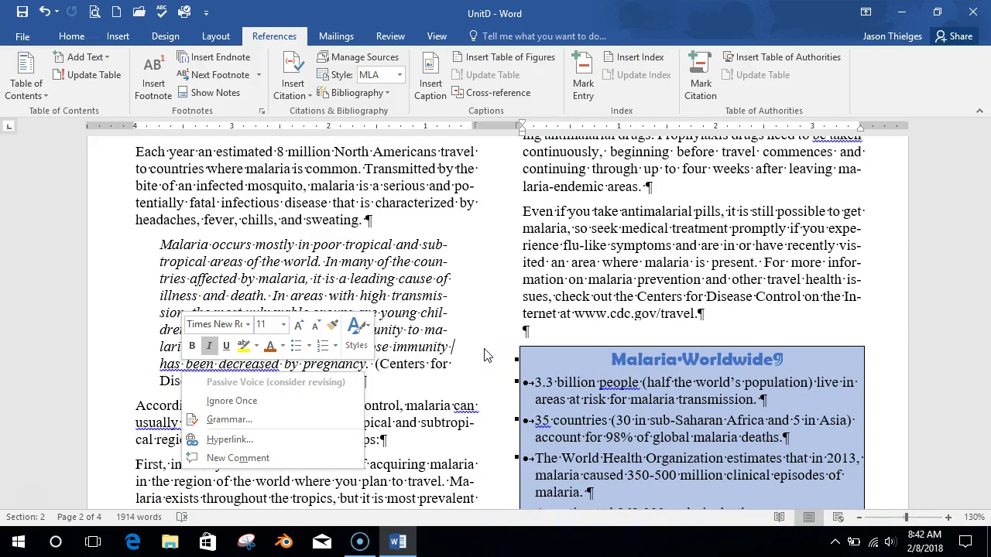
click(260, 246)
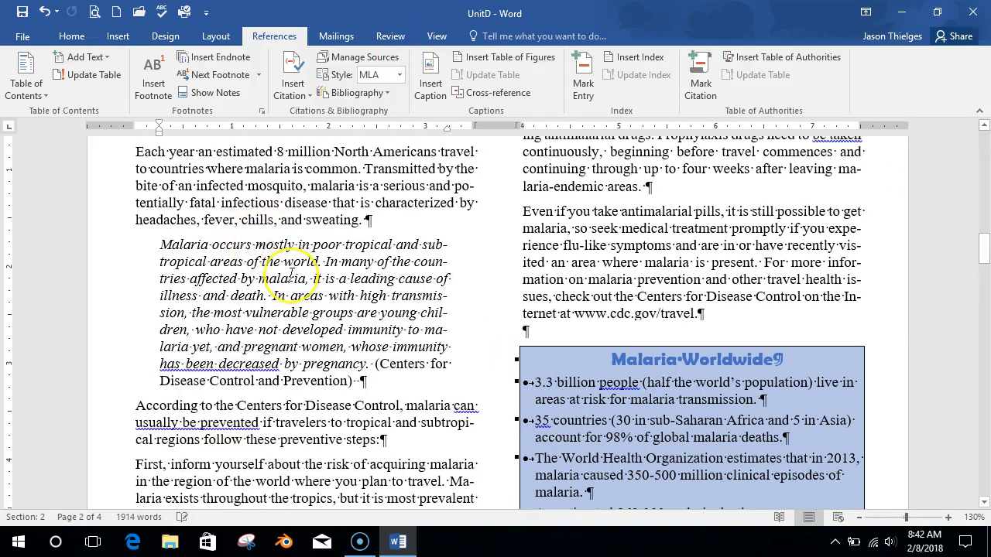